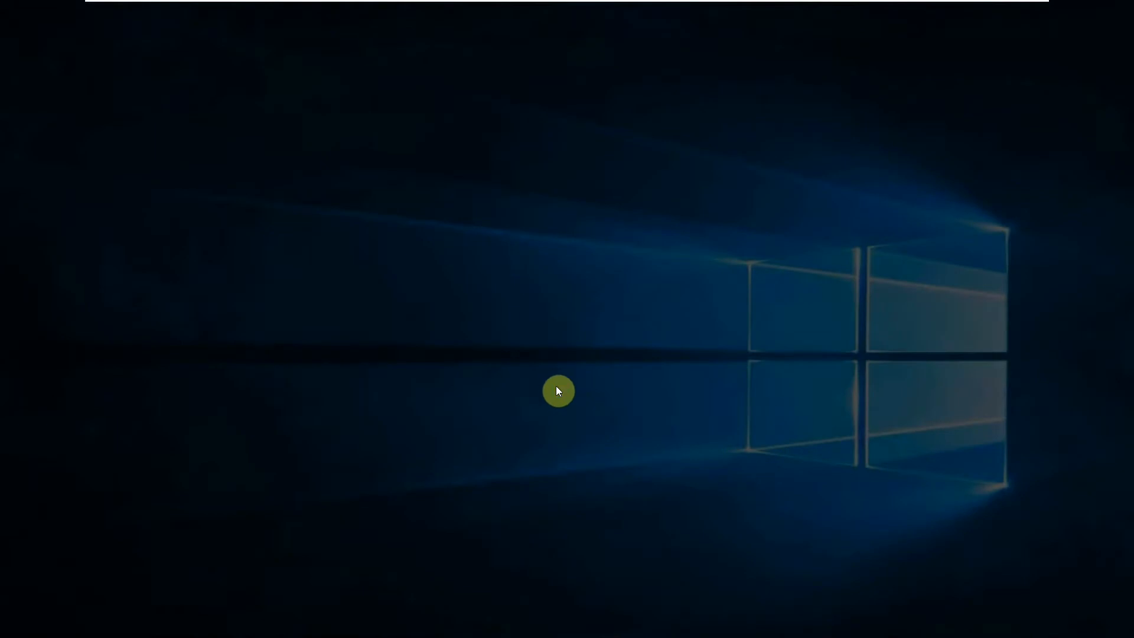
Enable Basic authentication on the WinRM service from an admin Command Prompt
{"action": "left_click", "coordinate": [509, 389]}
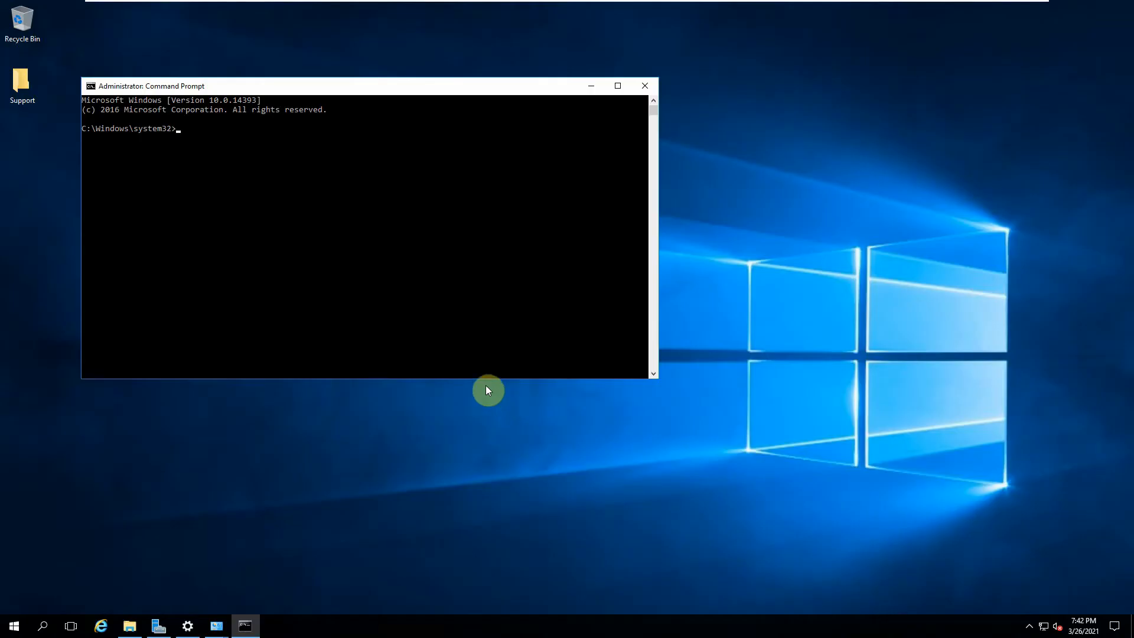
{"action": "left_click_drag", "start_coordinate": [299, 91], "coordinate": [418, 94]}
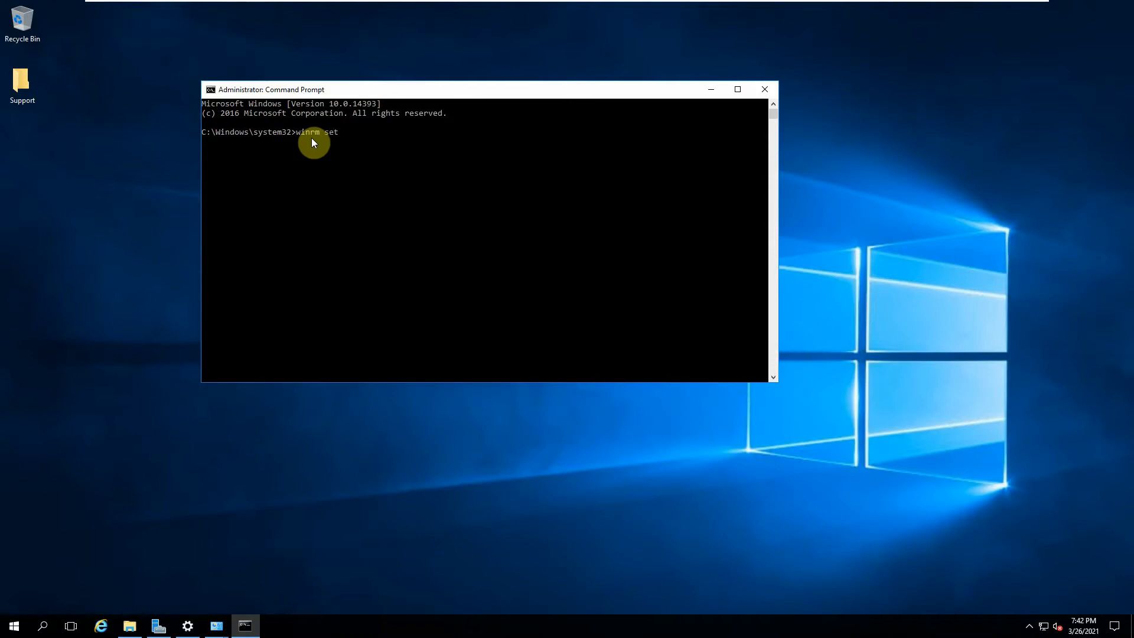
{"action": "type", "text": "winrm"}
{"action": "type", "text": "/config"}
{"action": "type", "text": "/servic"}
{"action": "type", "text": "e"}
{"action": "type", "text": "/auth"}
{"action": "type", "text": " @"}
{"action": "type", "text": "{}"}
{"action": "type", "text": "Basic"}
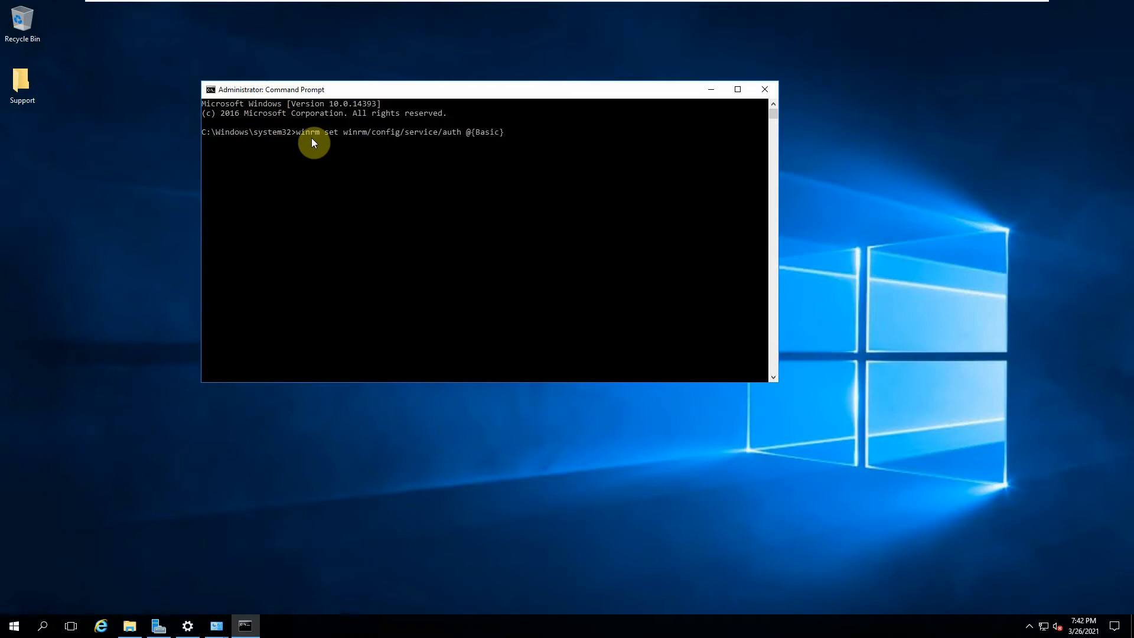
{"action": "type", "text": "="}
{"action": "type", "text": "\"\""}
{"action": "type", "text": "true"}
{"action": "key", "text": "Return"}
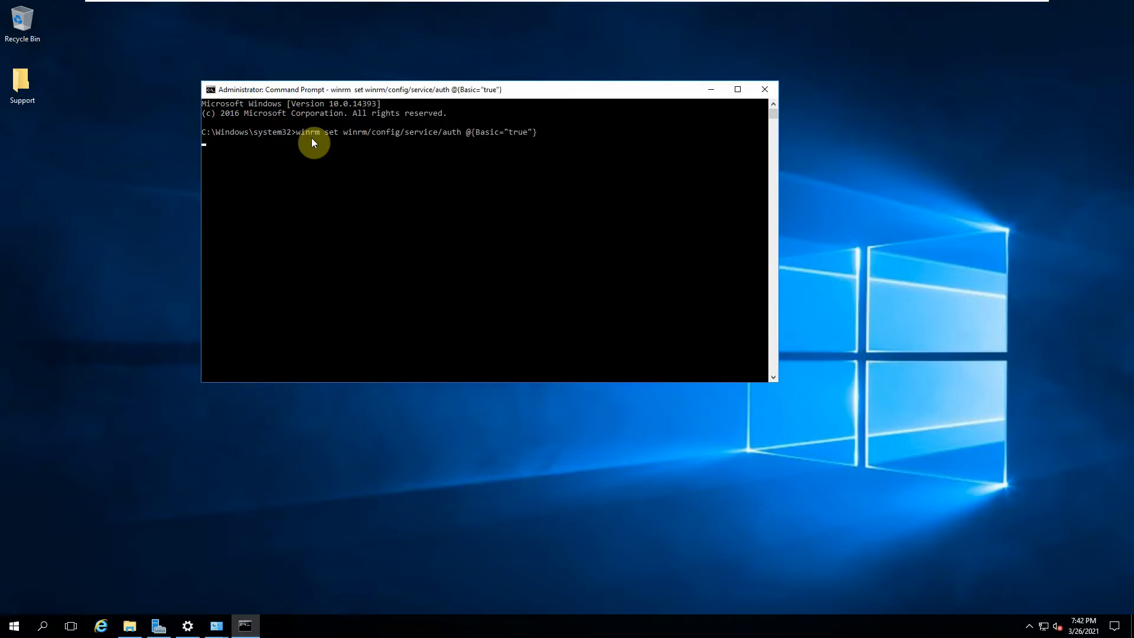
Allow unencrypted traffic on the WinRM service by editing the previous winrm command
{"action": "key", "text": "Up"}
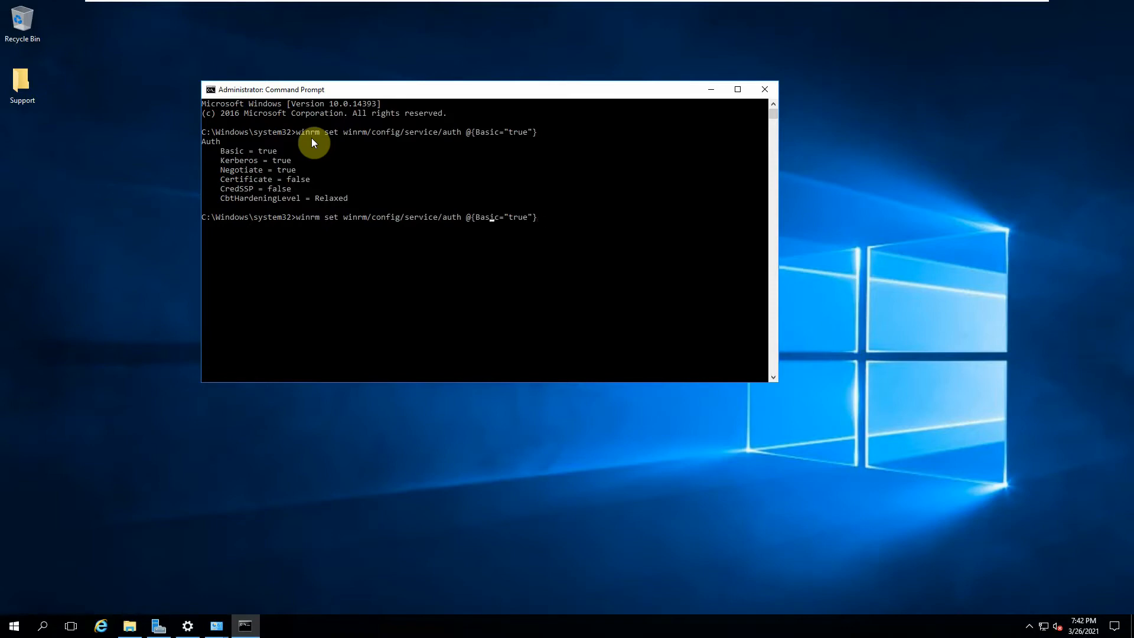
{"action": "key", "text": "Left"}
{"action": "key", "text": "Left"}
{"action": "key", "text": "Left"}
{"action": "key", "text": "Left"}
{"action": "key", "text": "BackSpace"}
{"action": "key", "text": "BackSpace"}
{"action": "key", "text": "BackSpace"}
{"action": "key", "text": "BackSpace"}
{"action": "key", "text": "BackSpace"}
{"action": "key", "text": "BackSpace"}
{"action": "key", "text": "BackSpace"}
{"action": "key", "text": "BackSpace"}
{"action": "key", "text": "BackSpace"}
{"action": "key", "text": "BackSpace"}
{"action": "type", "text": "AllowUnencrypted"}
{"action": "key", "text": "Return"}
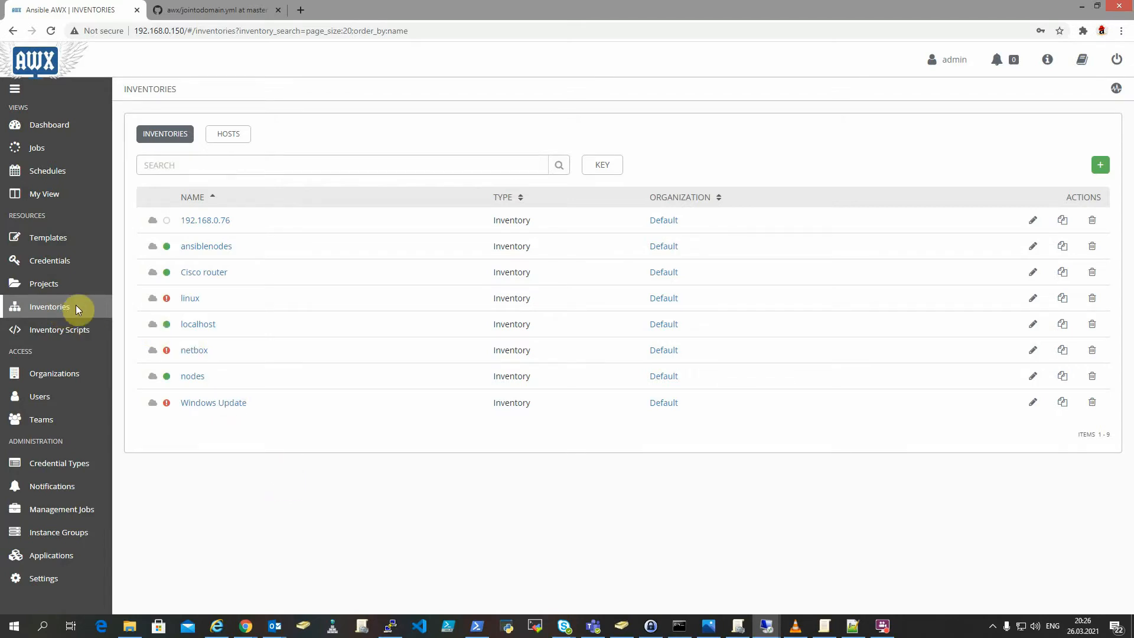
Create a new inventory named 'Windows desired state configuration', fixing the name's spelling
{"action": "left_click", "coordinate": [1097, 170]}
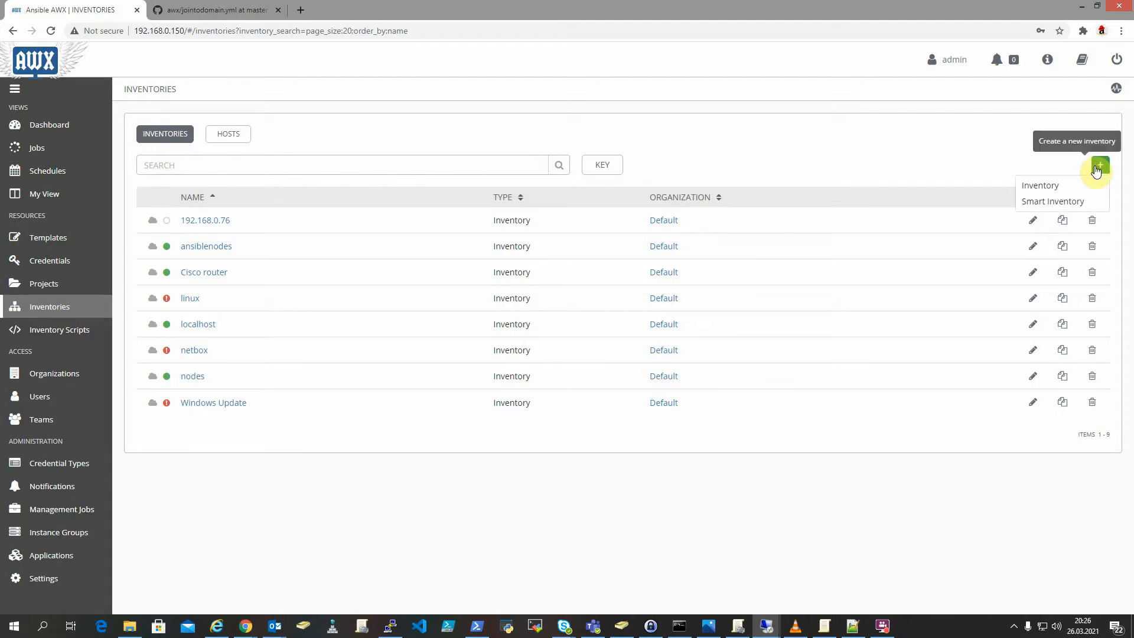
{"action": "left_click", "coordinate": [1065, 182]}
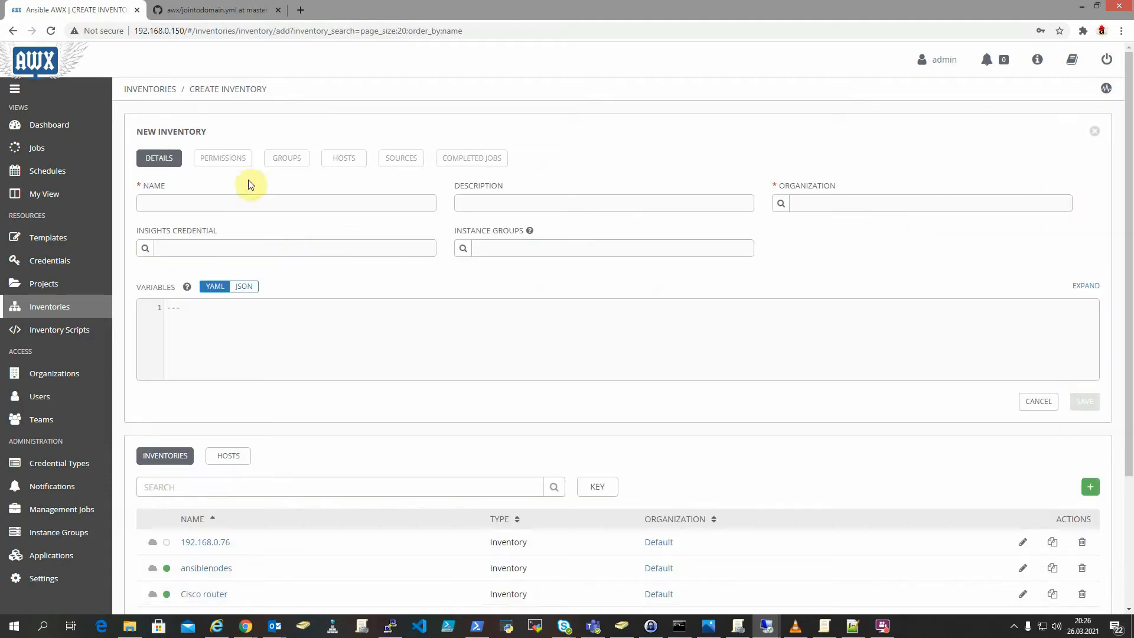
{"action": "left_click", "coordinate": [180, 205]}
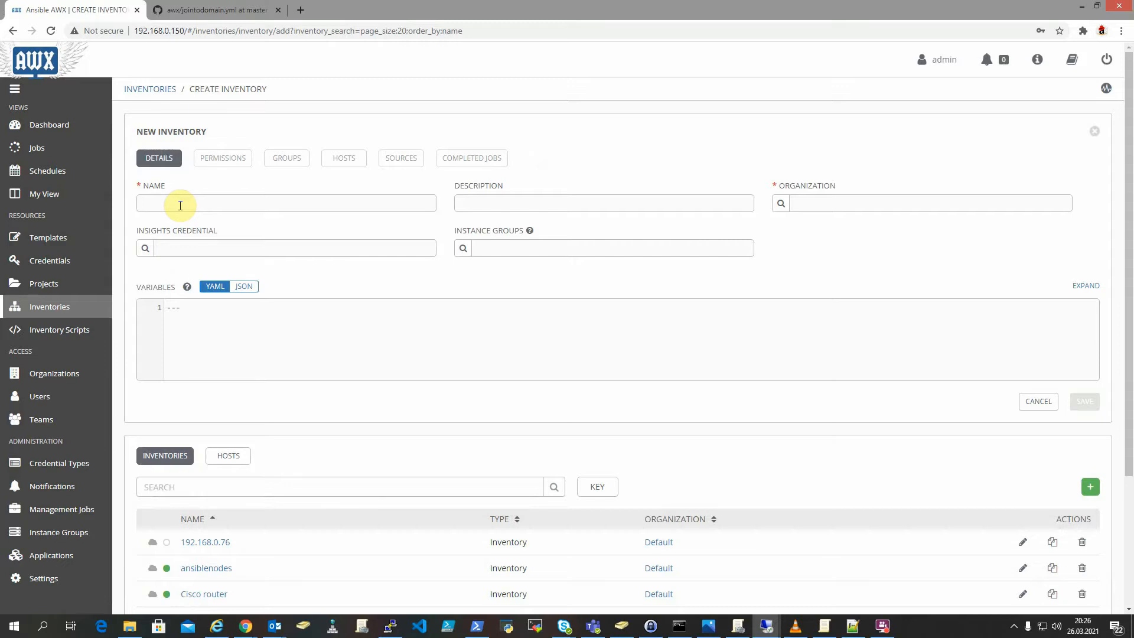
{"action": "type", "text": "Windows"}
{"action": "type", "text": " L"}
{"action": "type", "text": "disired"}
{"action": "type", "text": " state "}
{"action": "type", "text": "configu"}
{"action": "type", "text": "ration"}
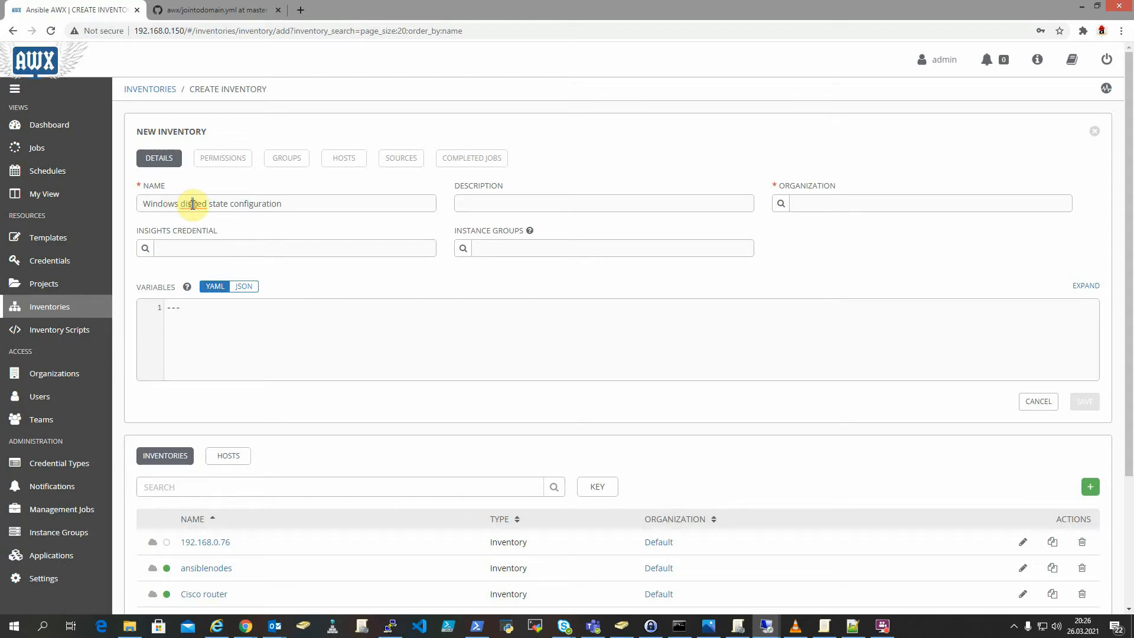
{"action": "left_click", "coordinate": [189, 203]}
{"action": "key", "text": "BackSpace"}
{"action": "type", "text": "e"}
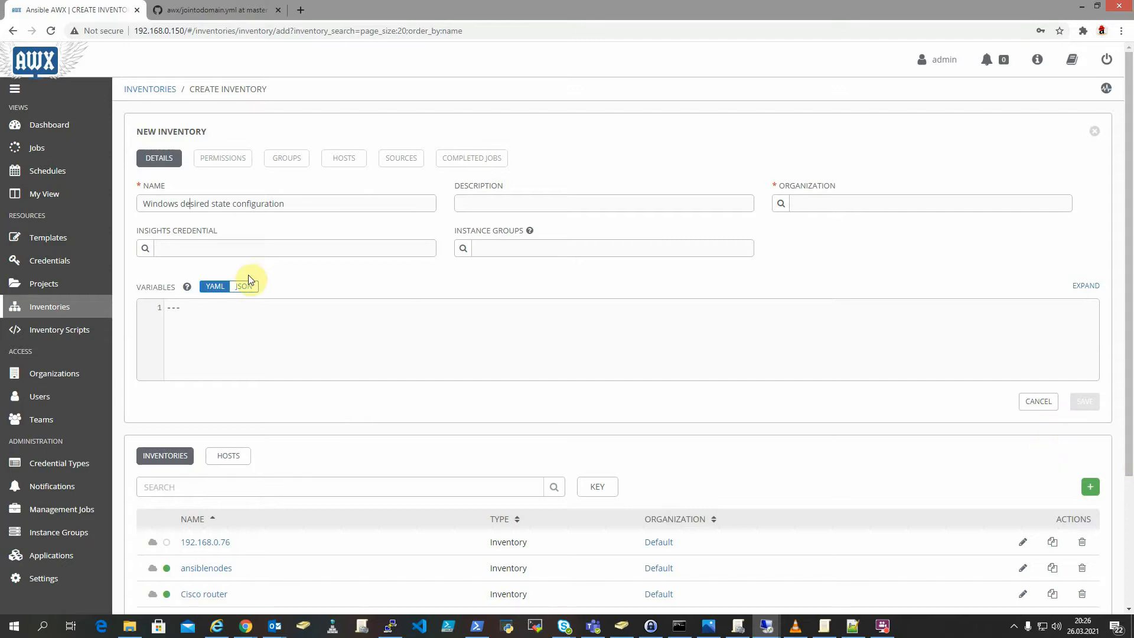
Assign the Default organization to the inventory and save it
{"action": "left_click", "coordinate": [780, 203]}
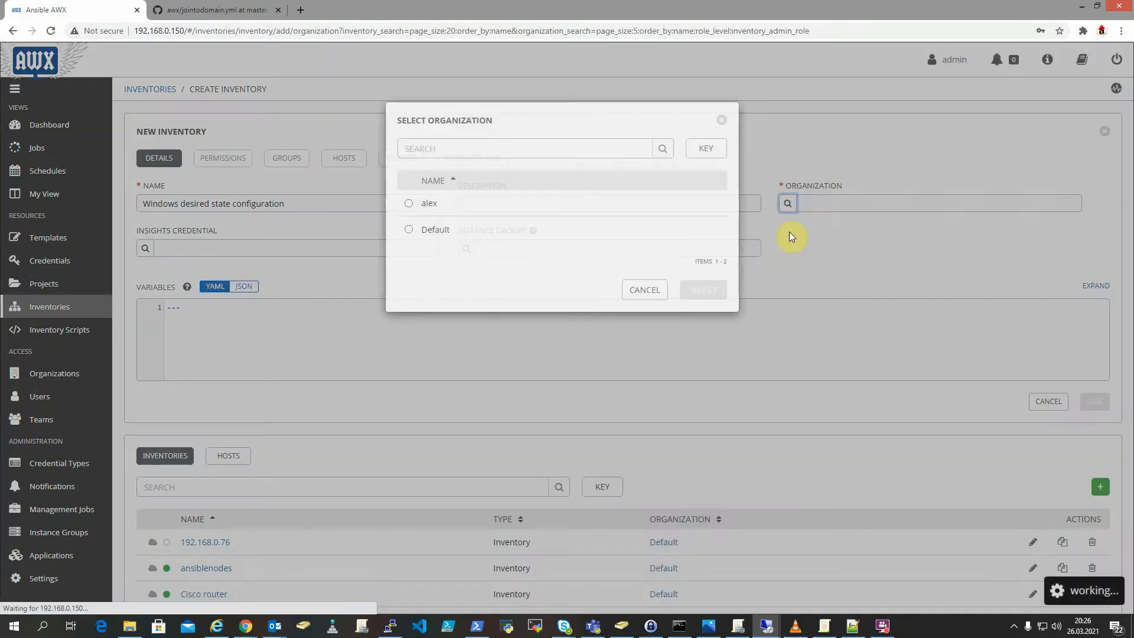
{"action": "left_click", "coordinate": [409, 229]}
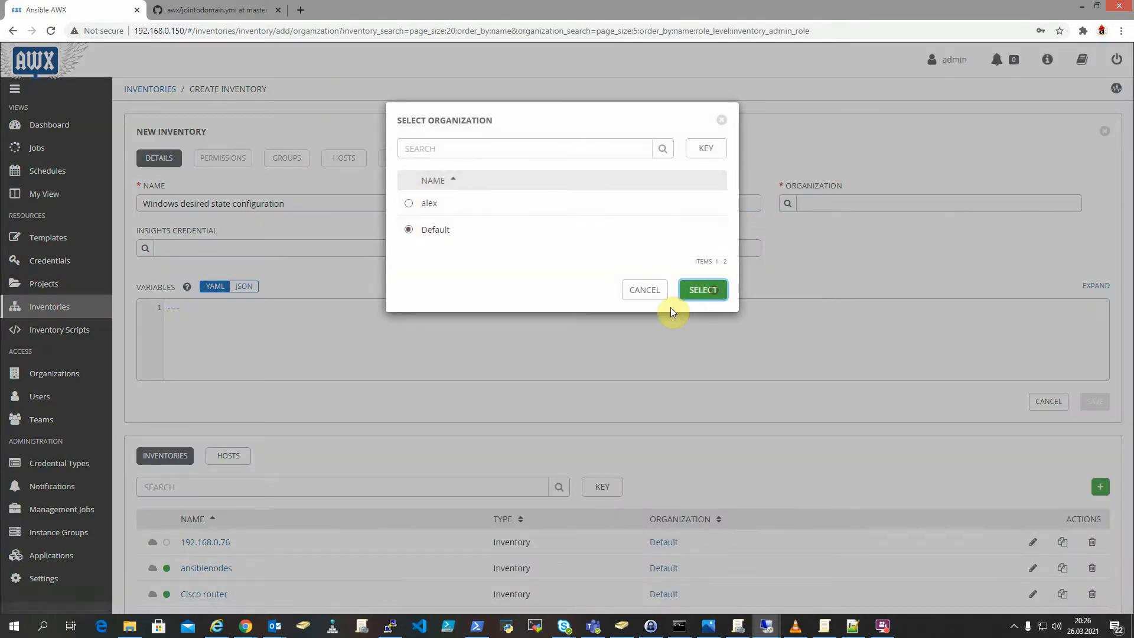
{"action": "left_click", "coordinate": [690, 292]}
{"action": "left_click", "coordinate": [1089, 399]}
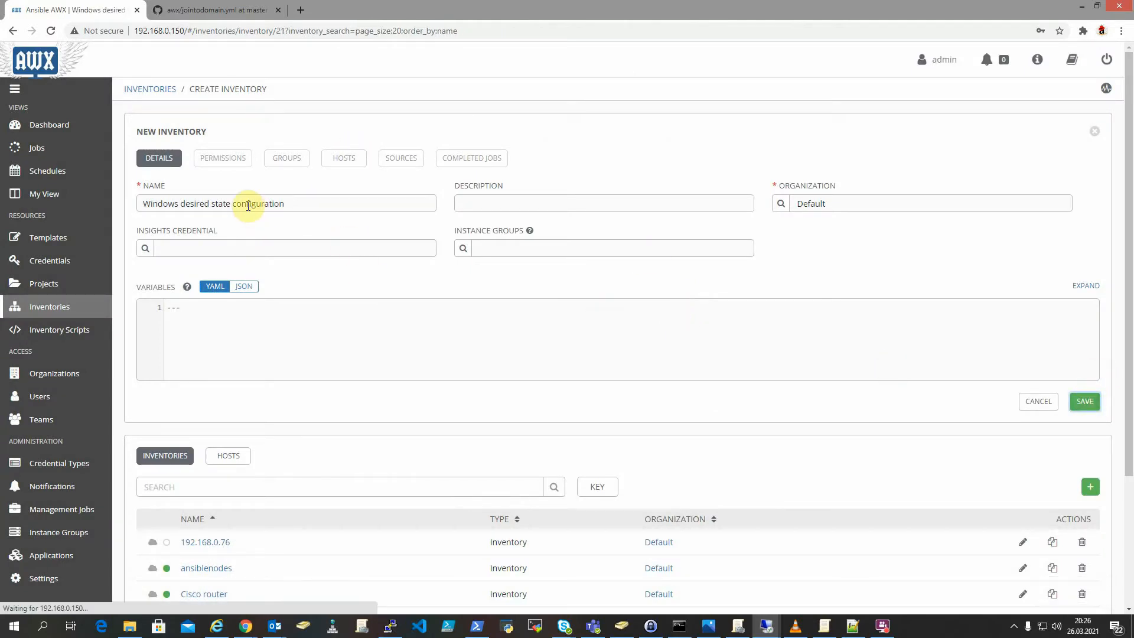
{"action": "left_click", "coordinate": [287, 160]}
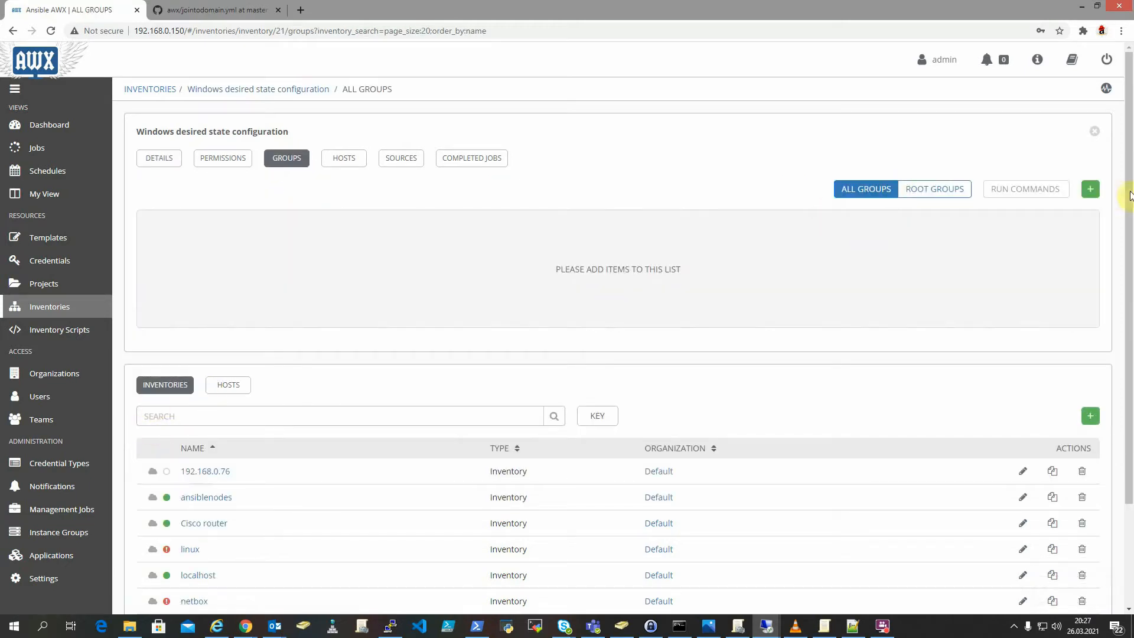
Add a group named 'domain' to the inventory
{"action": "left_click", "coordinate": [1090, 189]}
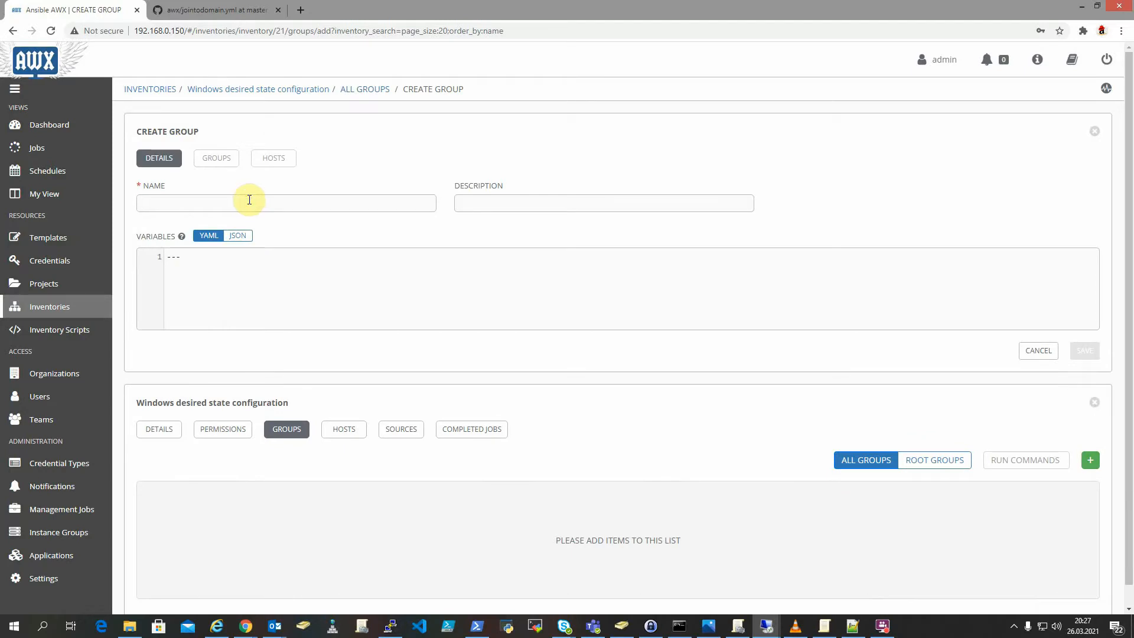
{"action": "left_click", "coordinate": [249, 200]}
{"action": "type", "text": "domain"}
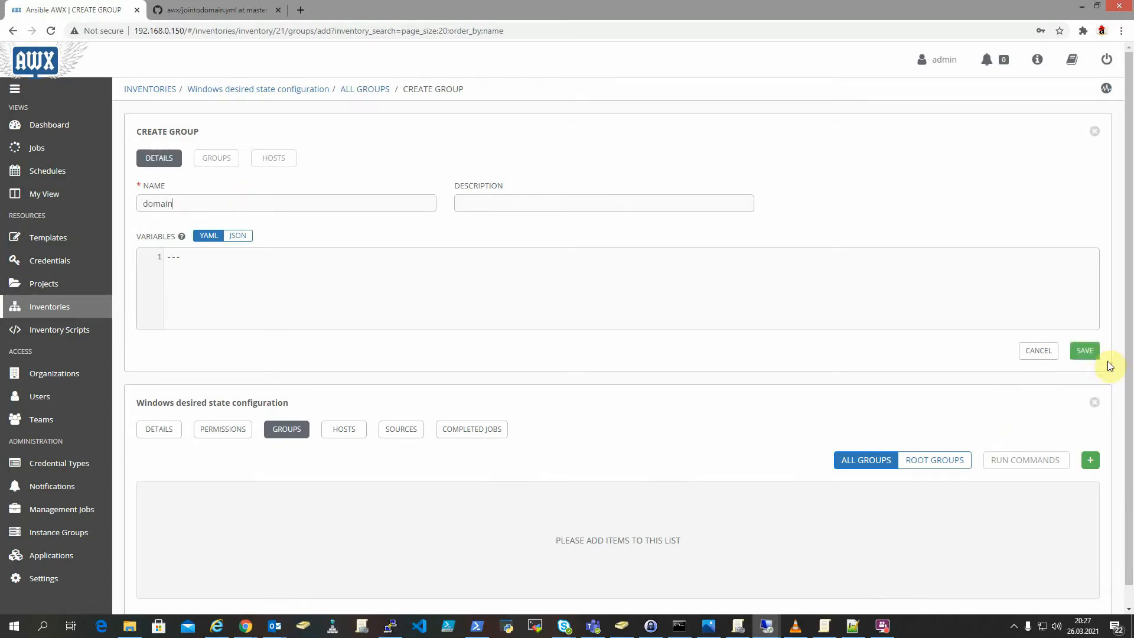
{"action": "left_click", "coordinate": [1090, 353]}
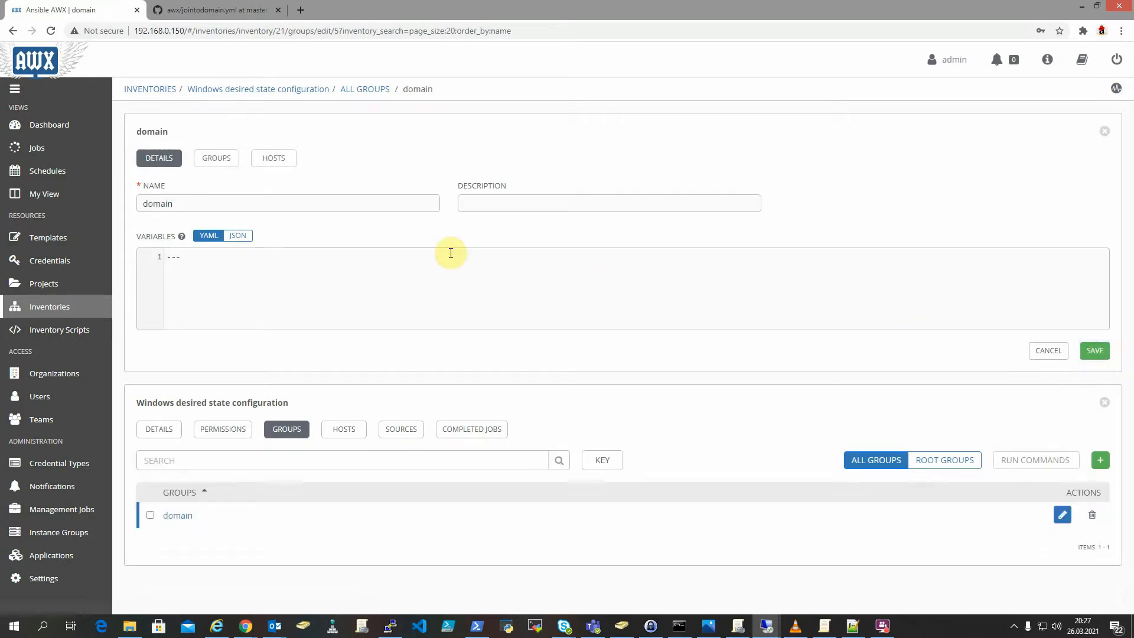
Create a sub-group 'non-domain' nested inside the domain group
{"action": "left_click", "coordinate": [205, 162]}
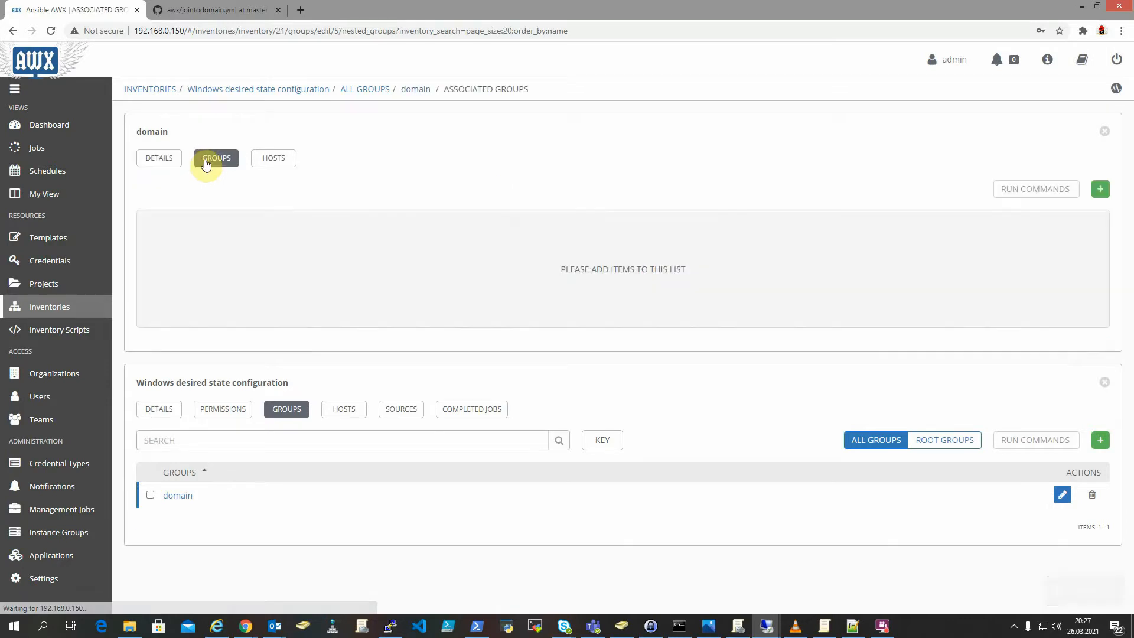
{"action": "left_click", "coordinate": [1096, 190]}
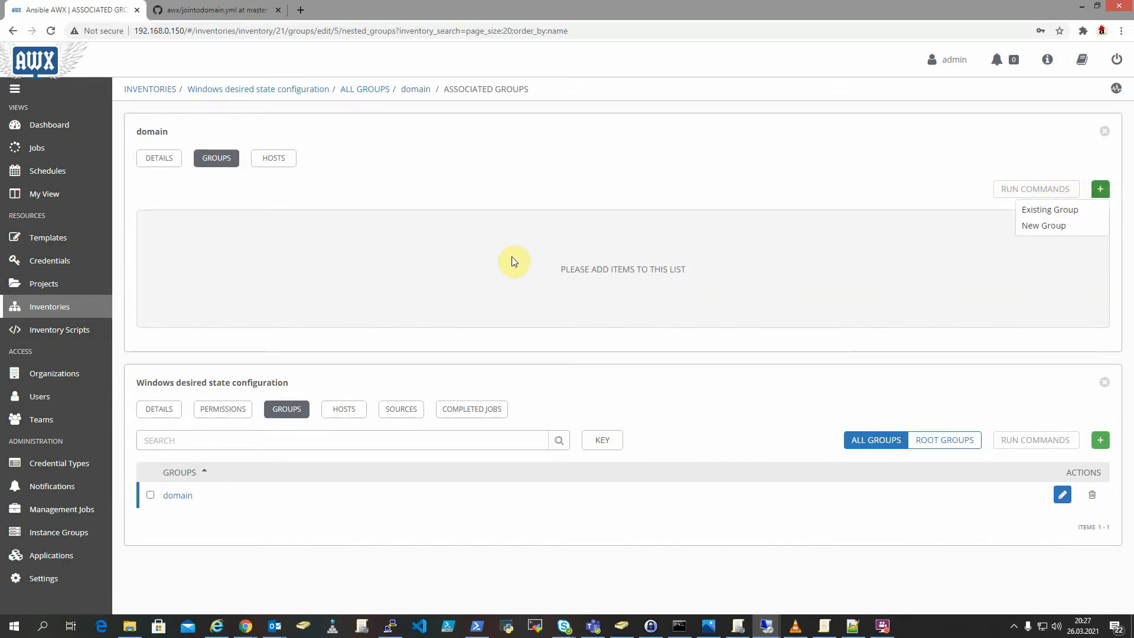
{"action": "left_click", "coordinate": [1041, 226]}
{"action": "left_click", "coordinate": [281, 205]}
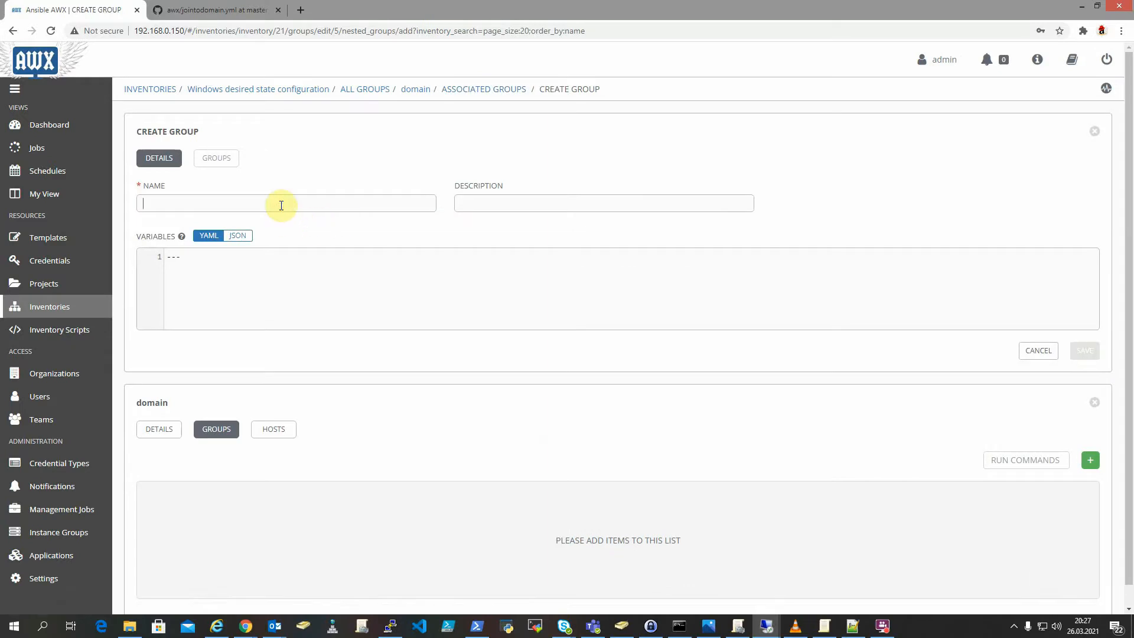
{"action": "type", "text": "non-domain"}
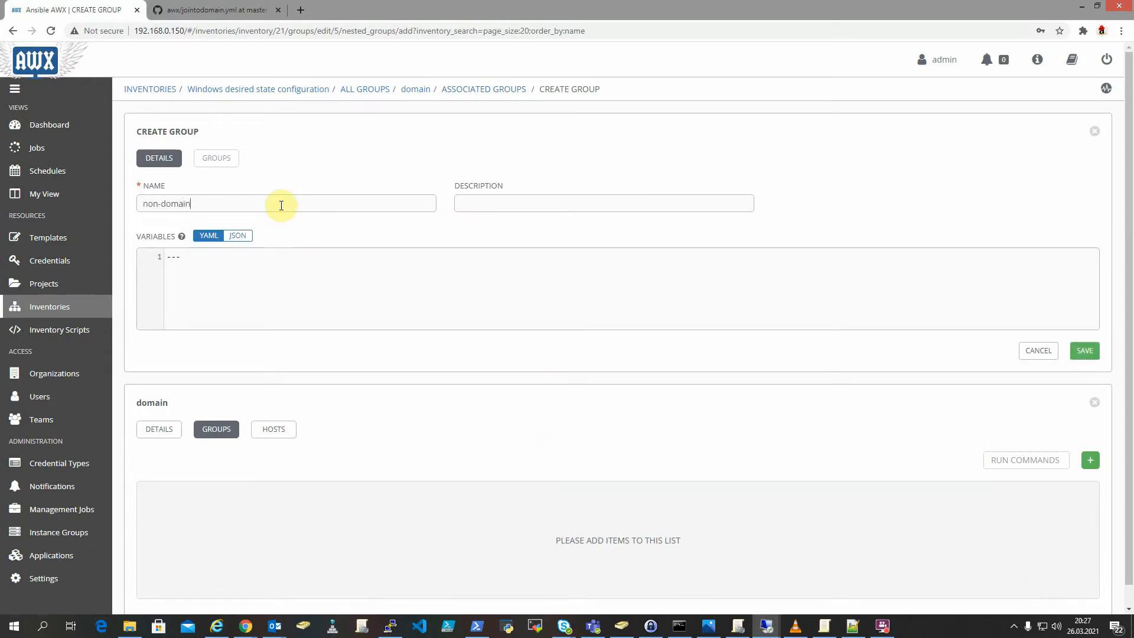
{"action": "left_click", "coordinate": [1092, 351]}
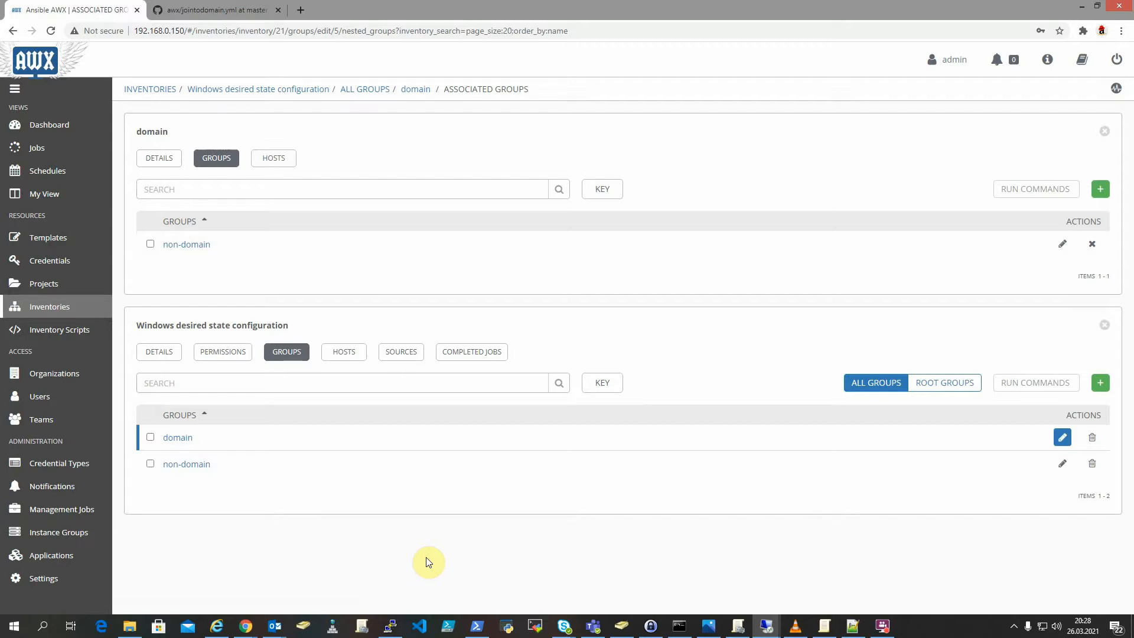
Add a new host named tempserver to the domain group
{"action": "left_click", "coordinate": [268, 168]}
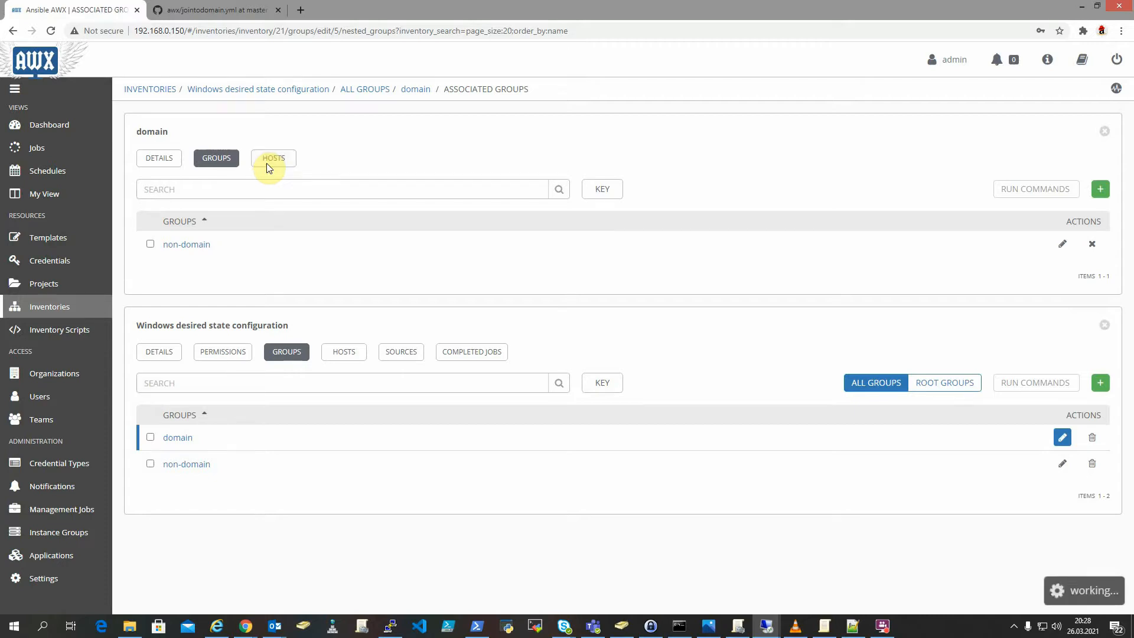
{"action": "left_click", "coordinate": [182, 498]}
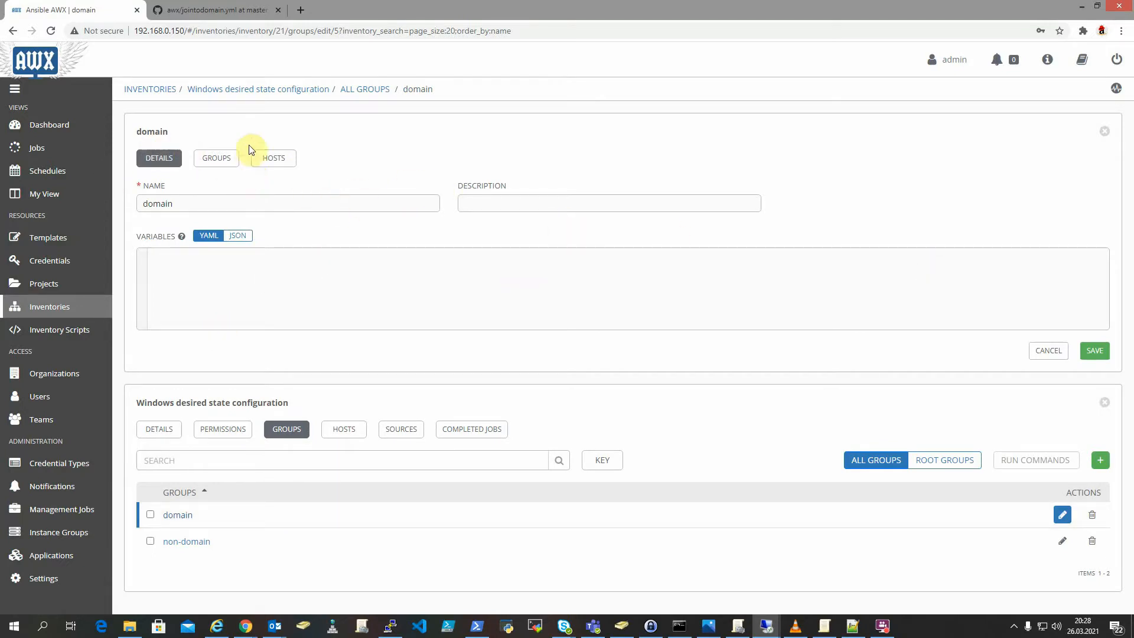
{"action": "left_click", "coordinate": [285, 158]}
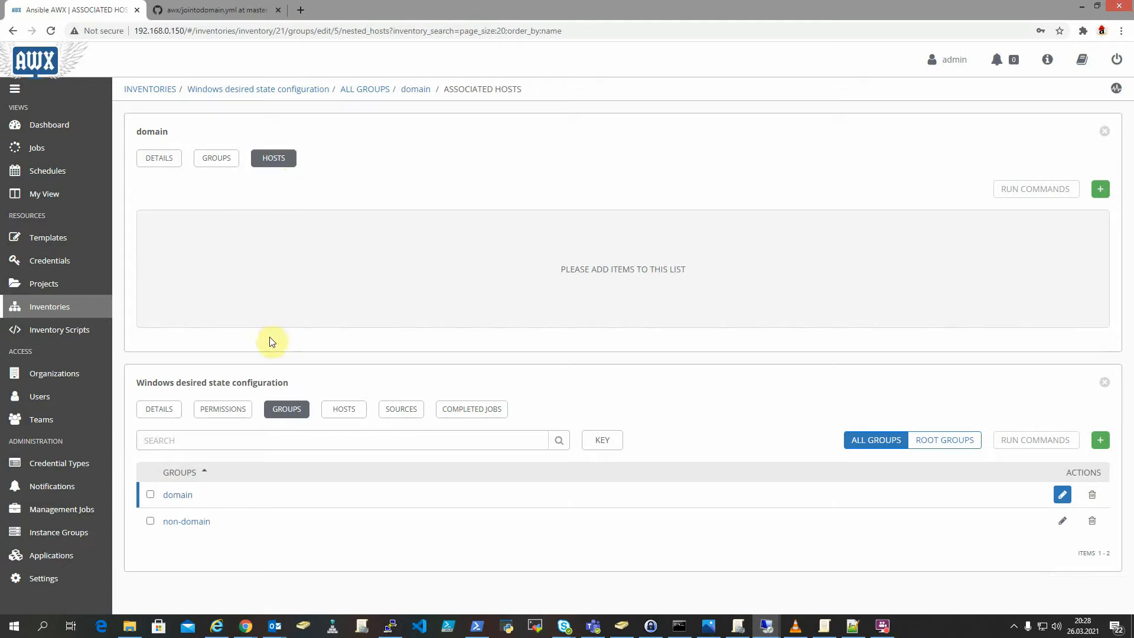
{"action": "left_click", "coordinate": [1100, 190]}
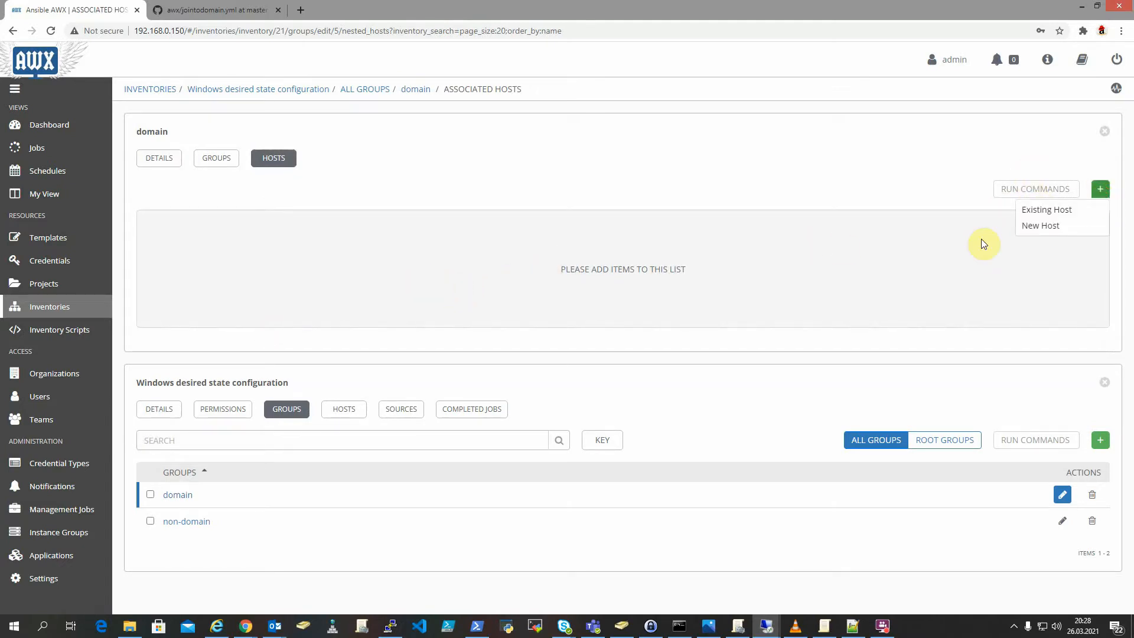
{"action": "left_click", "coordinate": [1043, 227]}
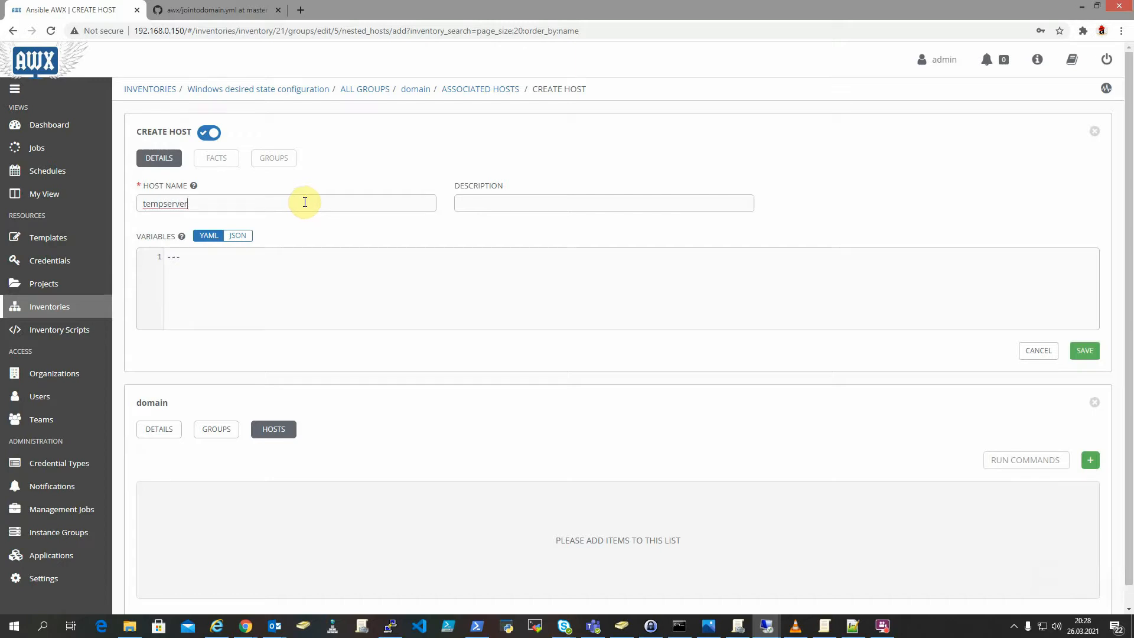
{"action": "left_click", "coordinate": [1085, 351]}
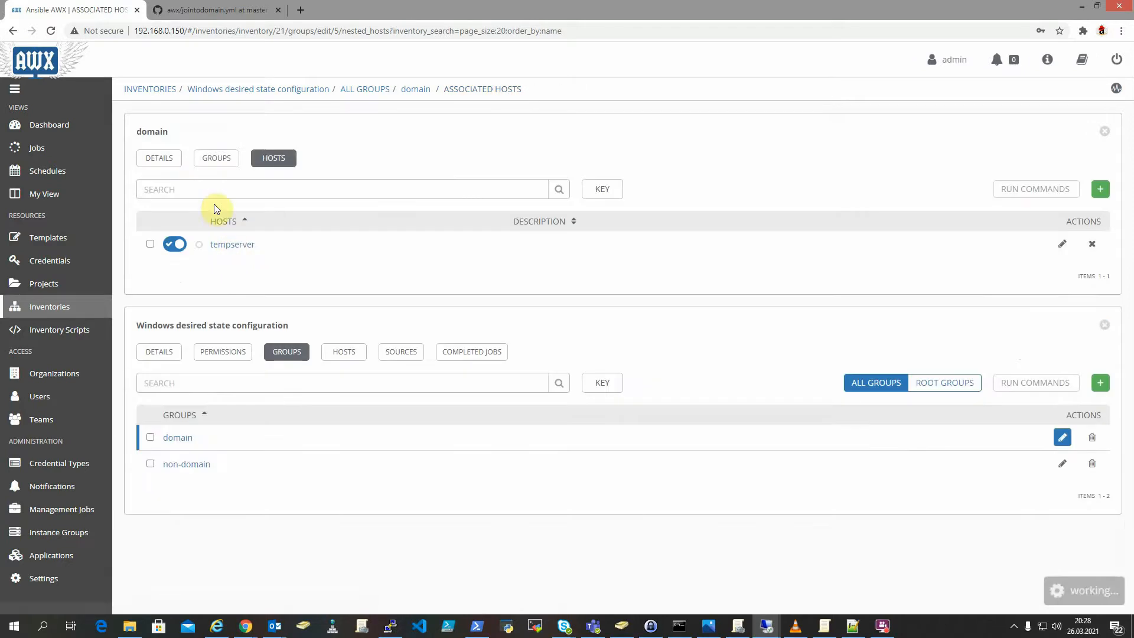
Add host 192.168.0.84 to the non-domain group, then go to Projects
{"action": "left_click", "coordinate": [182, 466]}
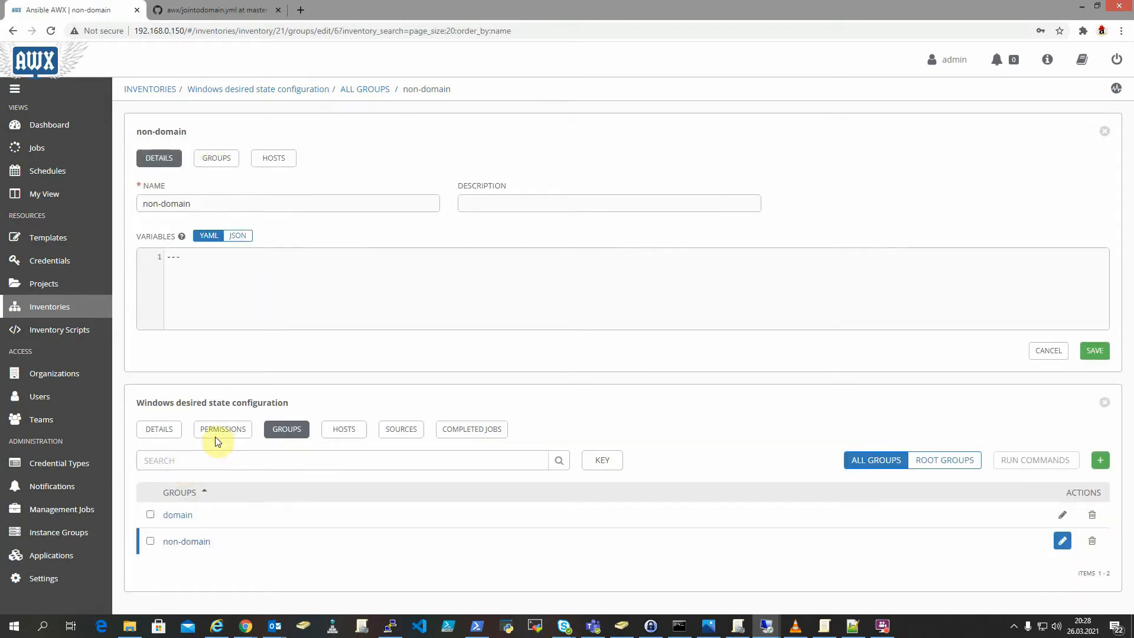
{"action": "left_click", "coordinate": [271, 158]}
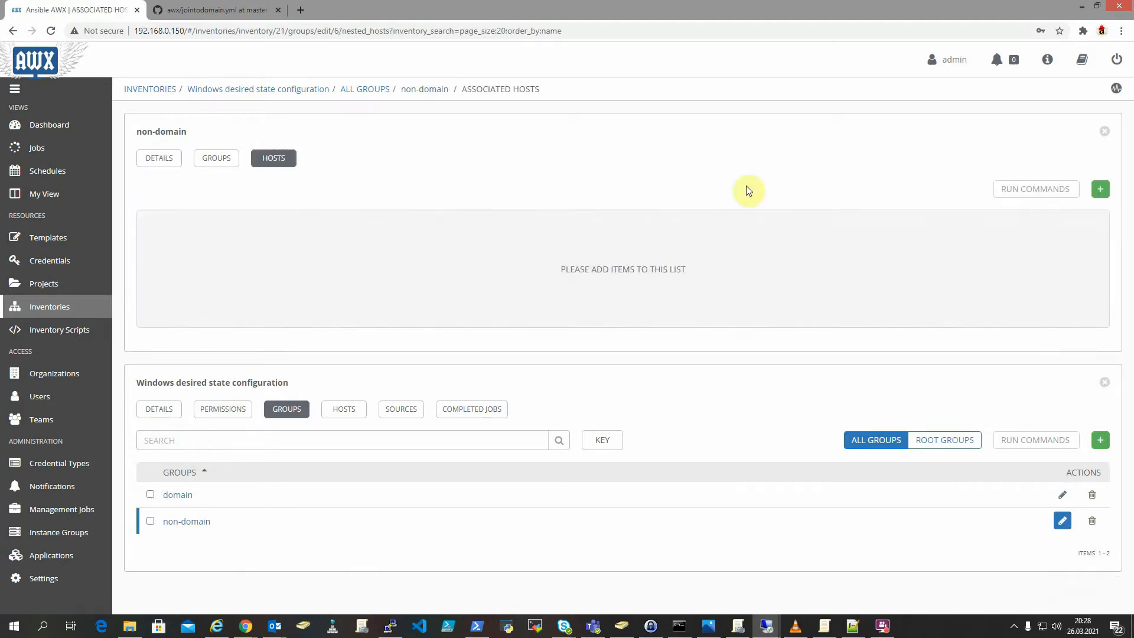
{"action": "left_click", "coordinate": [1100, 190]}
{"action": "left_click", "coordinate": [1039, 226]}
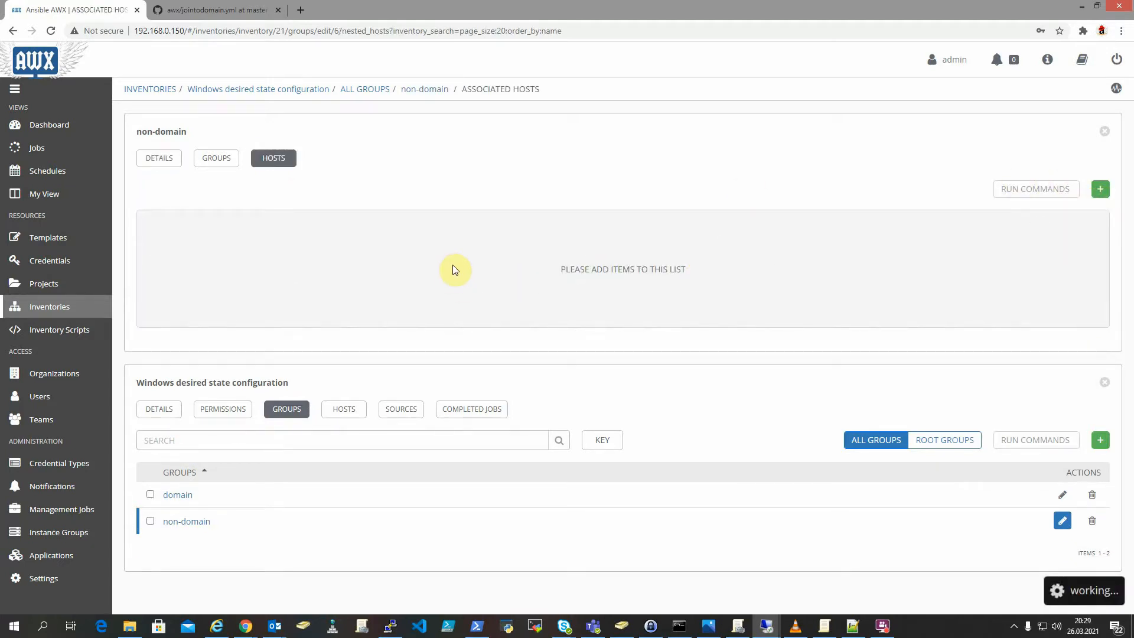
{"action": "left_click", "coordinate": [371, 201]}
{"action": "type", "text": "192.168.0.84"}
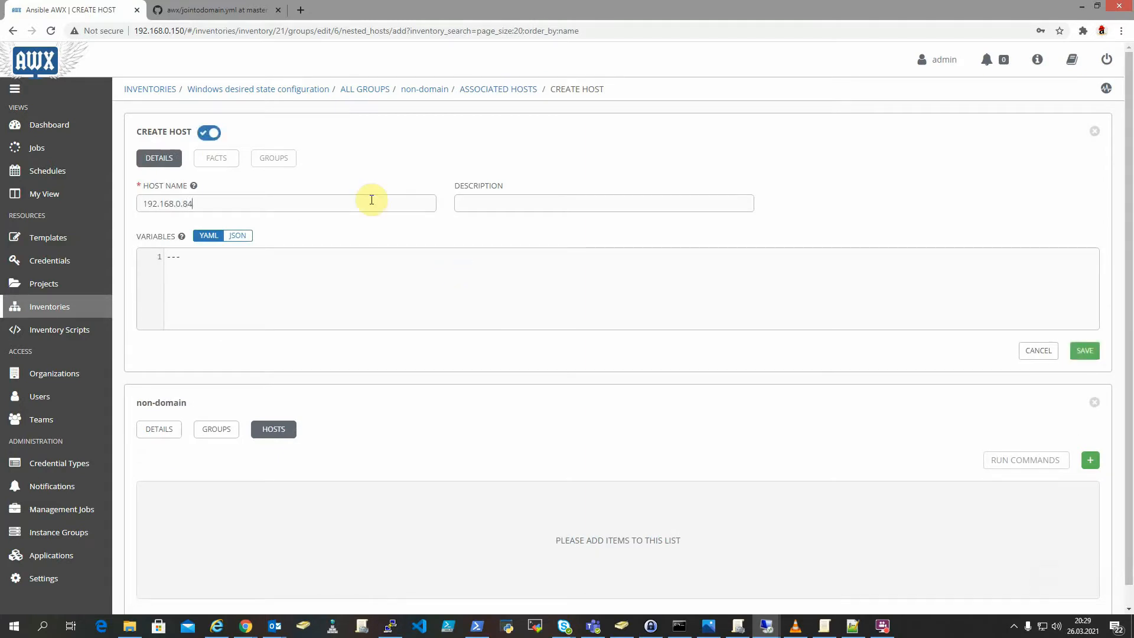
{"action": "left_click", "coordinate": [1084, 351]}
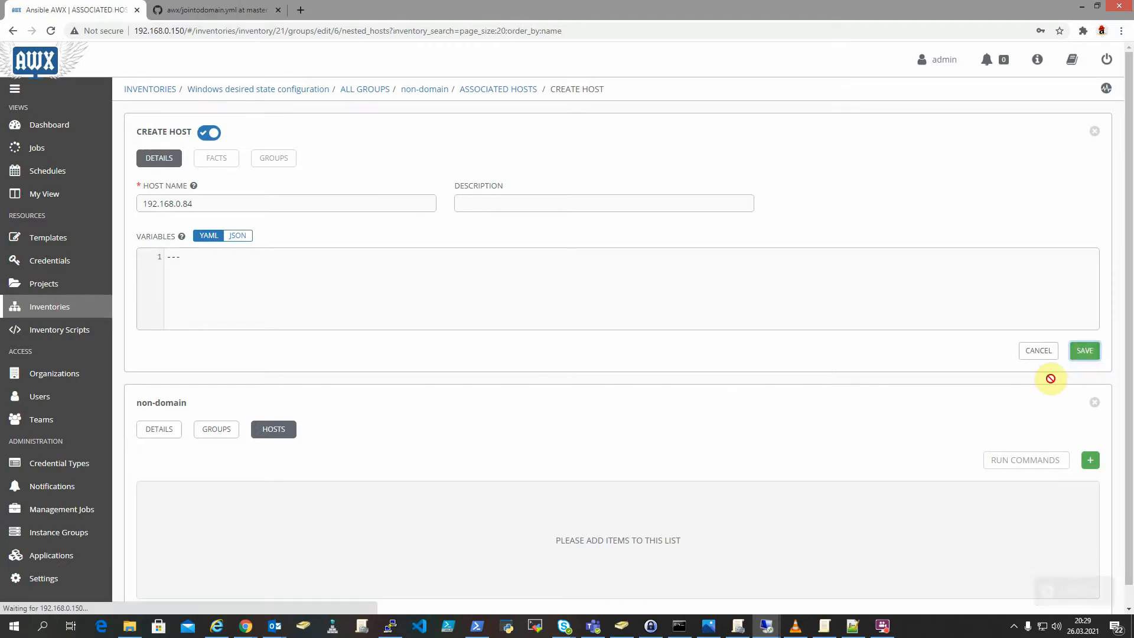
{"action": "left_click", "coordinate": [44, 283]}
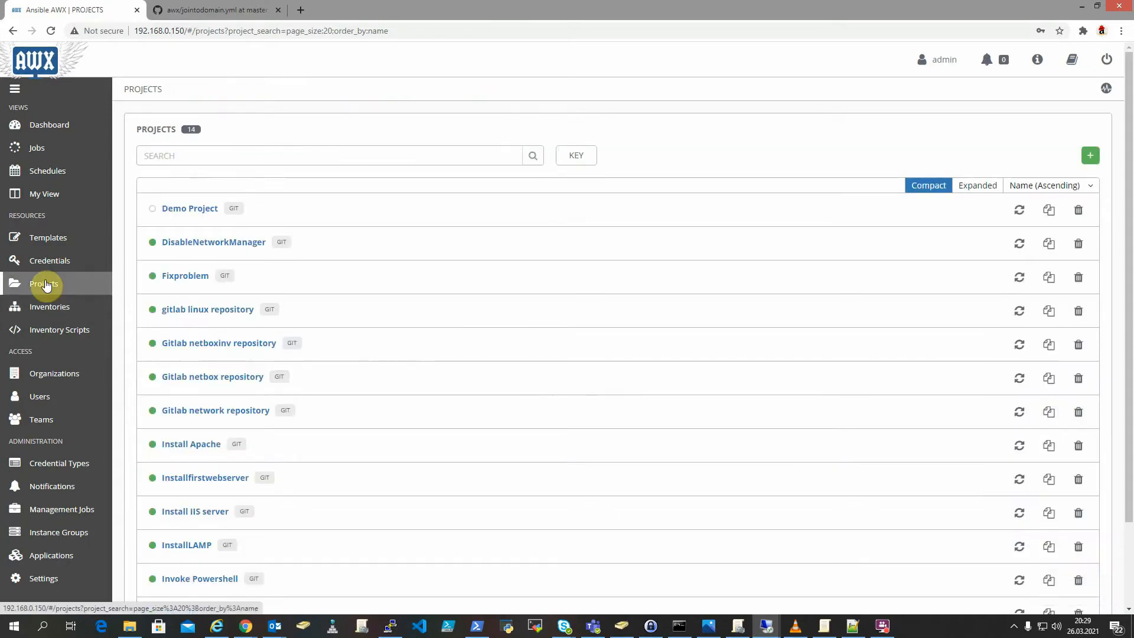
Start a project 'Github AWX repository' with organization Default and SCM type Git
{"action": "left_click", "coordinate": [1089, 156]}
{"action": "left_click", "coordinate": [272, 204]}
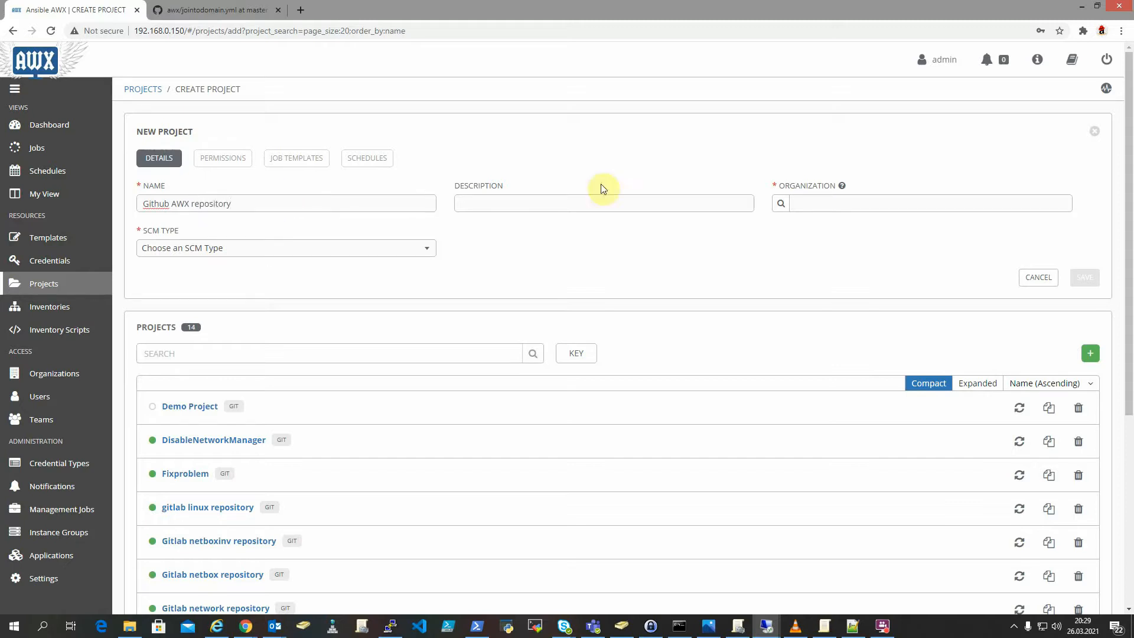
{"action": "left_click", "coordinate": [778, 206]}
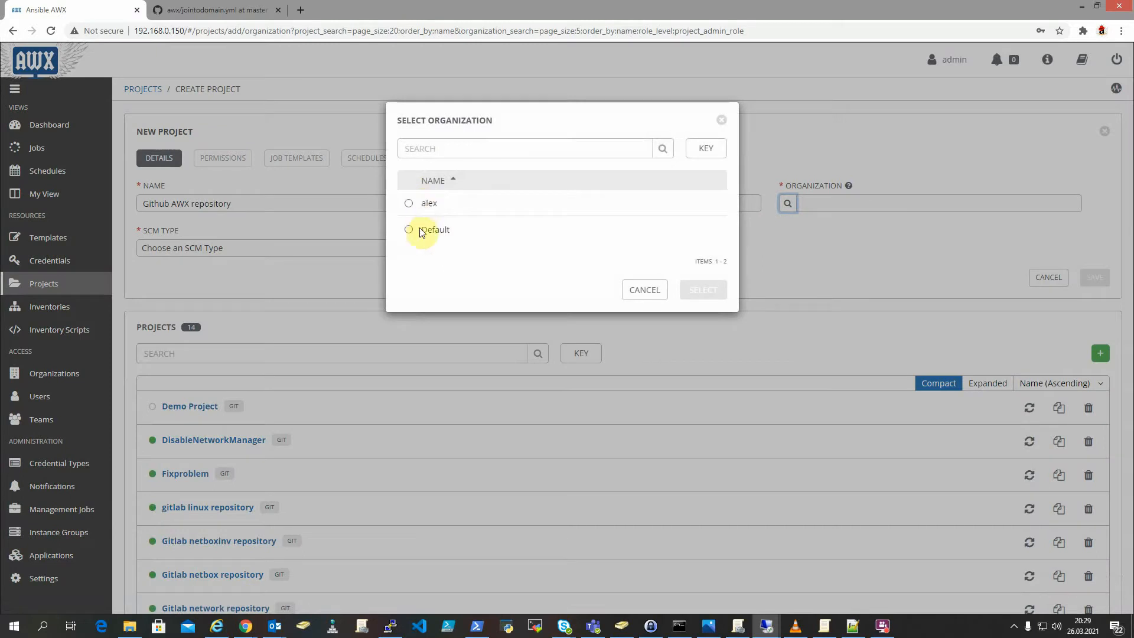
{"action": "left_click", "coordinate": [408, 229]}
{"action": "left_click", "coordinate": [712, 289]}
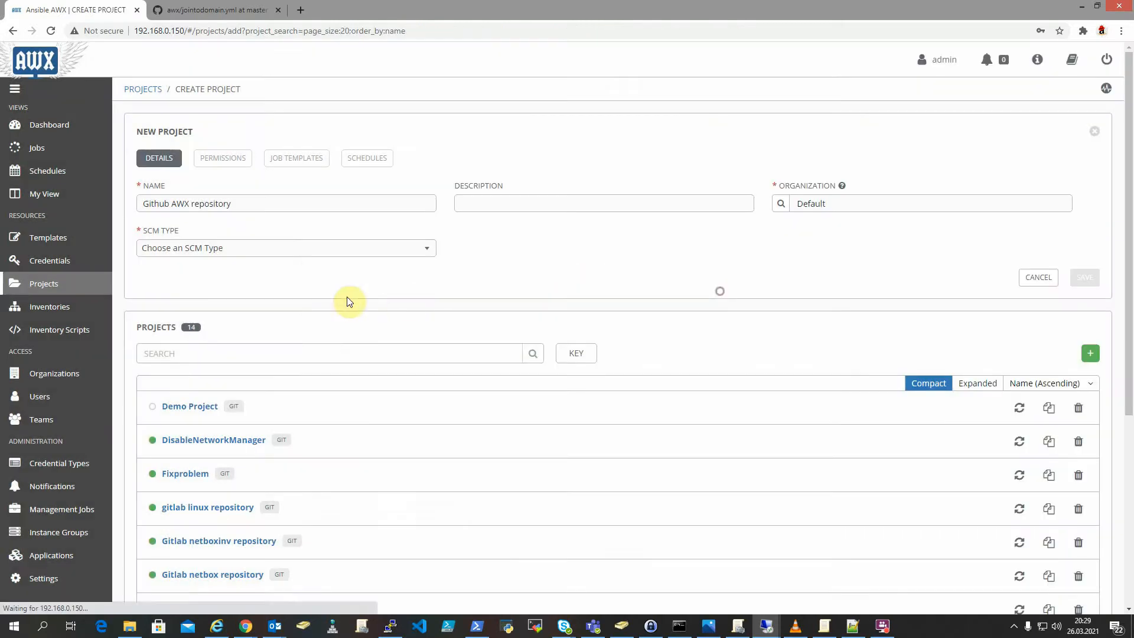
{"action": "left_click", "coordinate": [284, 251]}
{"action": "left_click", "coordinate": [171, 306]}
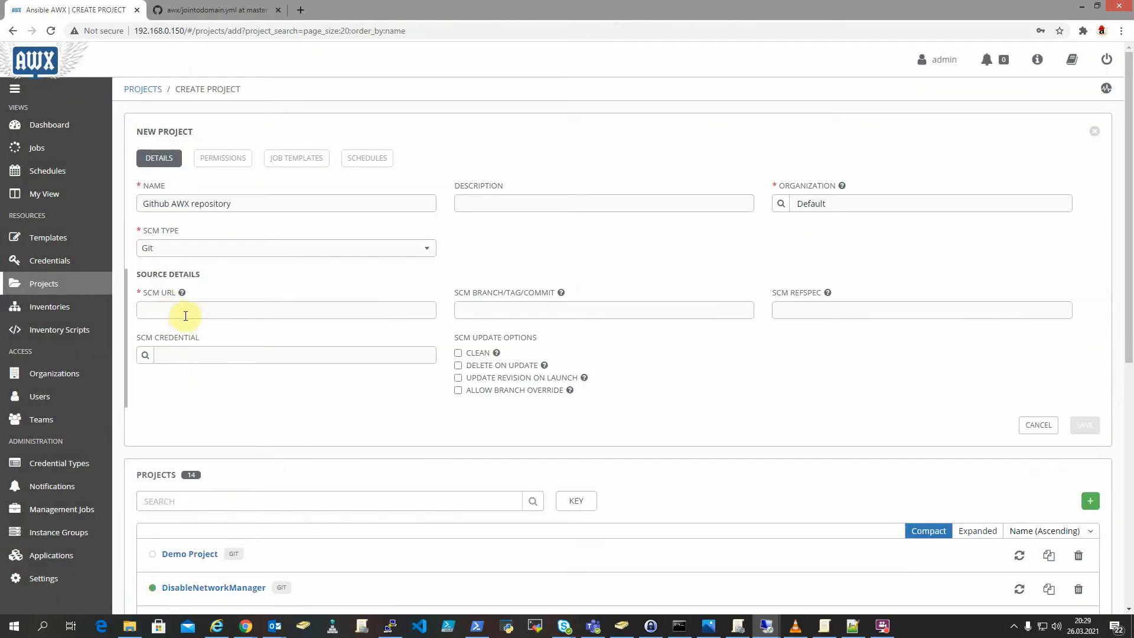
Paste the awx GitHub repository URL as the project's SCM URL and save it
{"action": "left_click", "coordinate": [183, 10]}
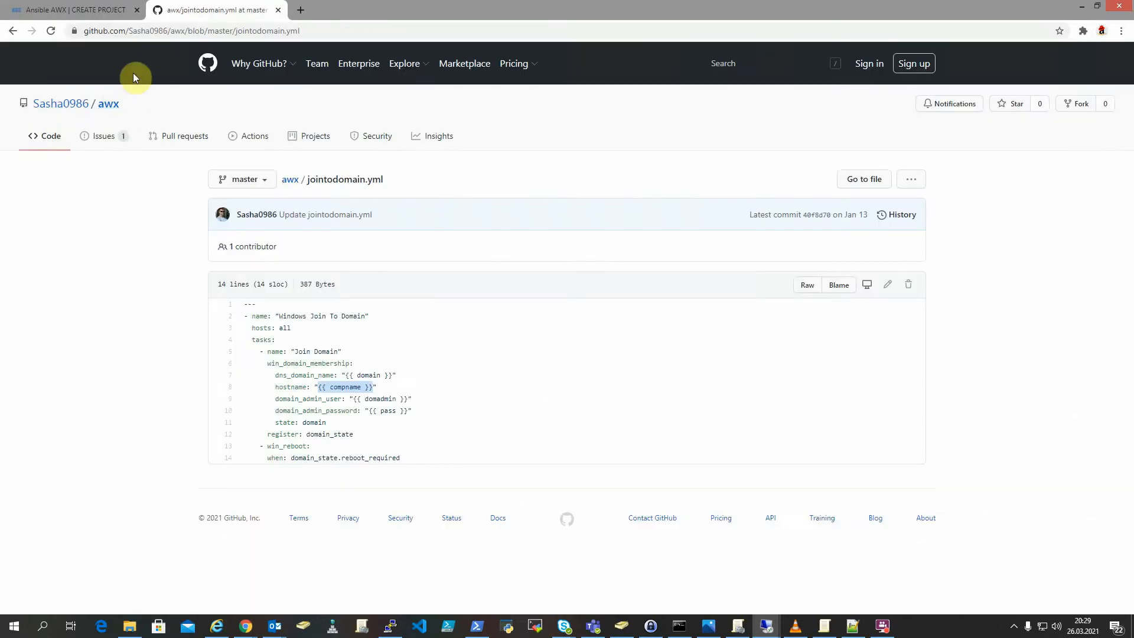
{"action": "left_click", "coordinate": [109, 103]}
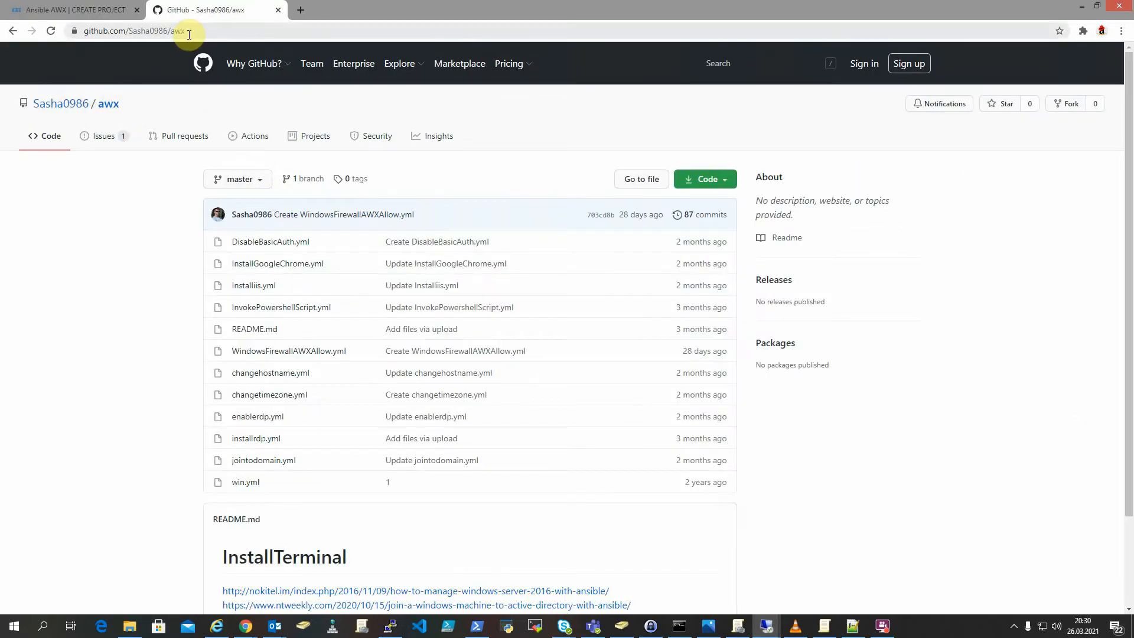
{"action": "left_click", "coordinate": [189, 34]}
{"action": "key", "text": "ctrl+c"}
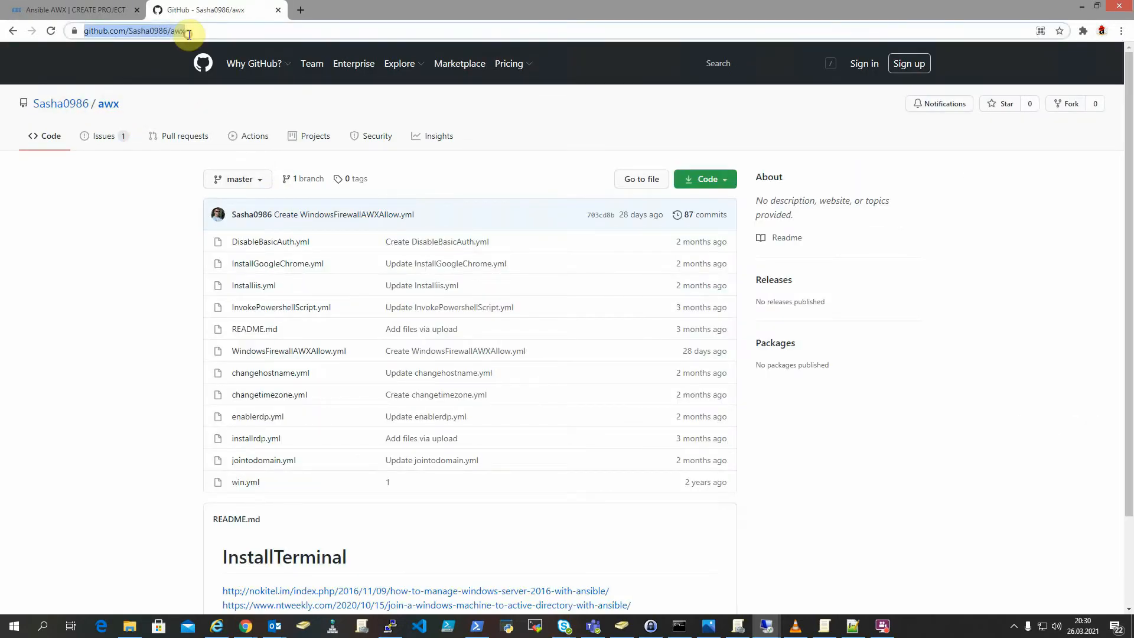
{"action": "left_click", "coordinate": [44, 10]}
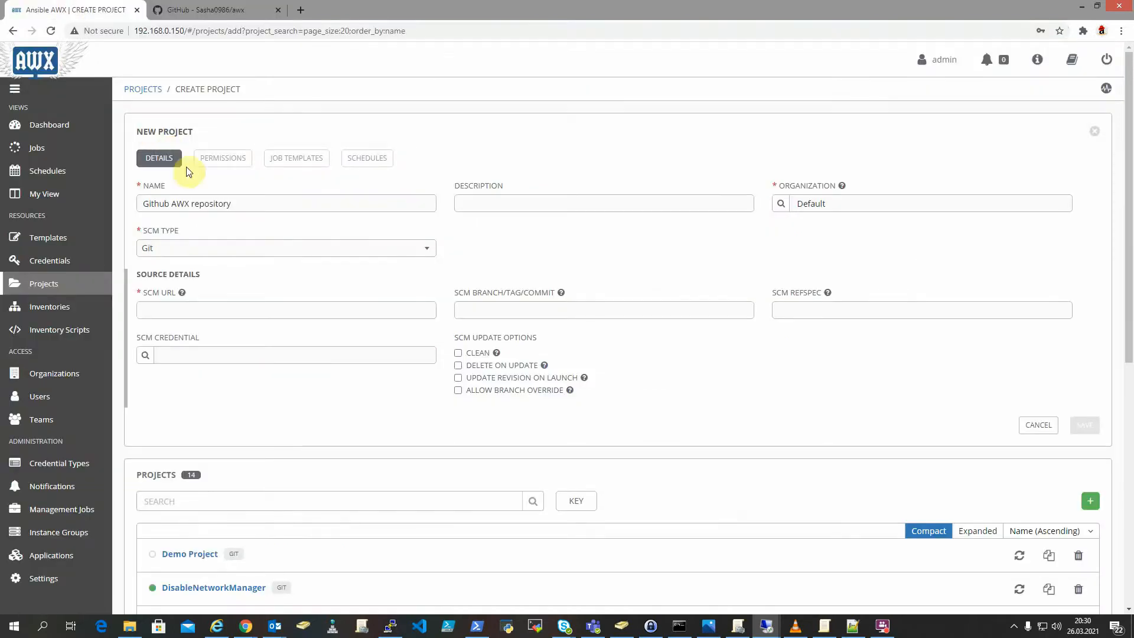
{"action": "left_click", "coordinate": [195, 308]}
{"action": "key", "text": "ctrl+v"}
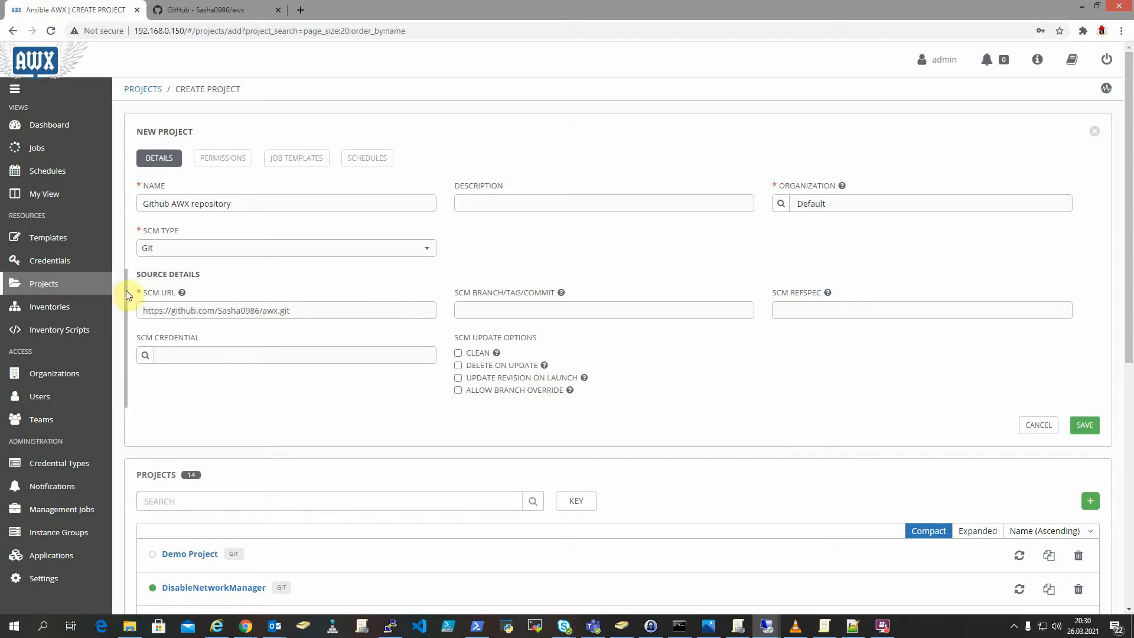
{"action": "left_click", "coordinate": [1090, 425]}
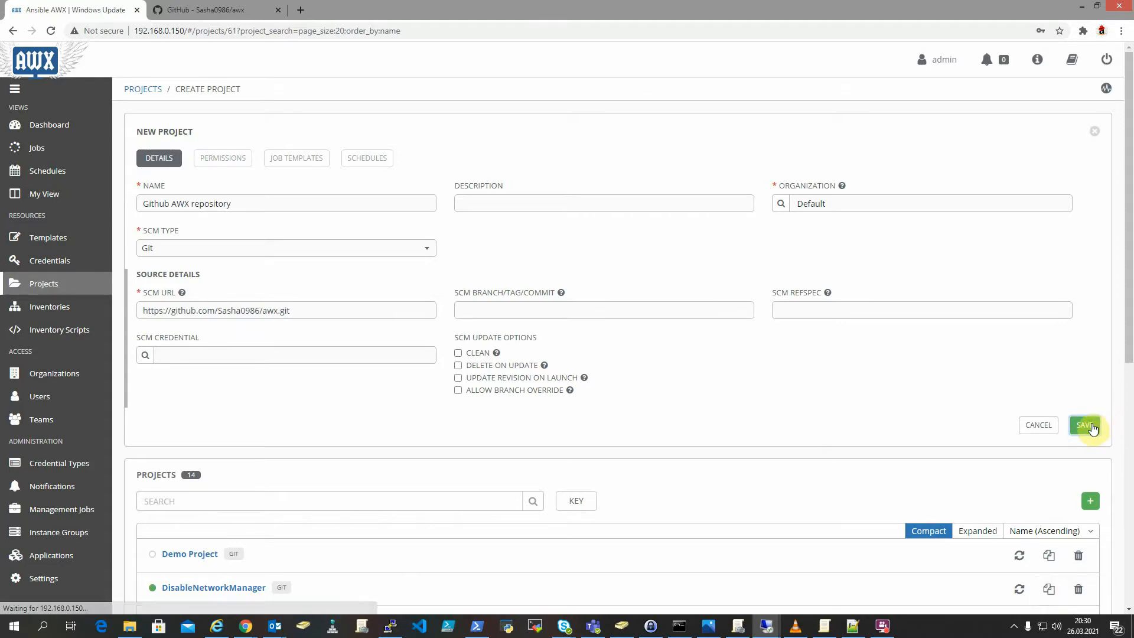
{"action": "scroll", "coordinate": [390, 432], "scroll_direction": "down", "scroll_amount": 4}
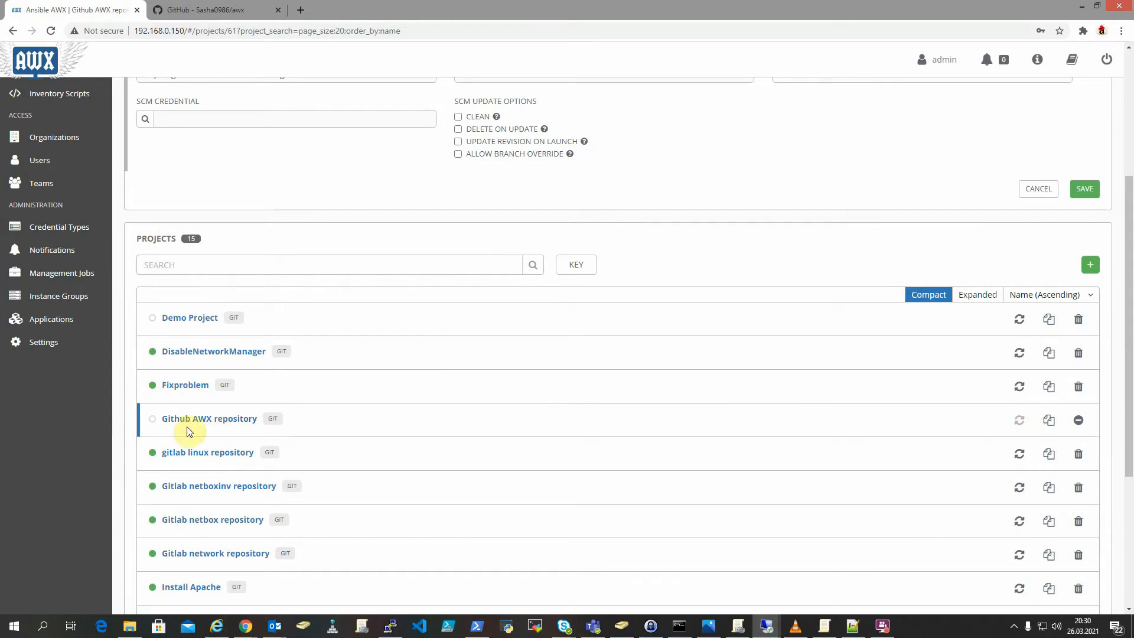
Confirm the Github AWX repository sync succeeded and open its details
{"action": "scroll", "coordinate": [185, 427], "scroll_direction": "down", "scroll_amount": 2}
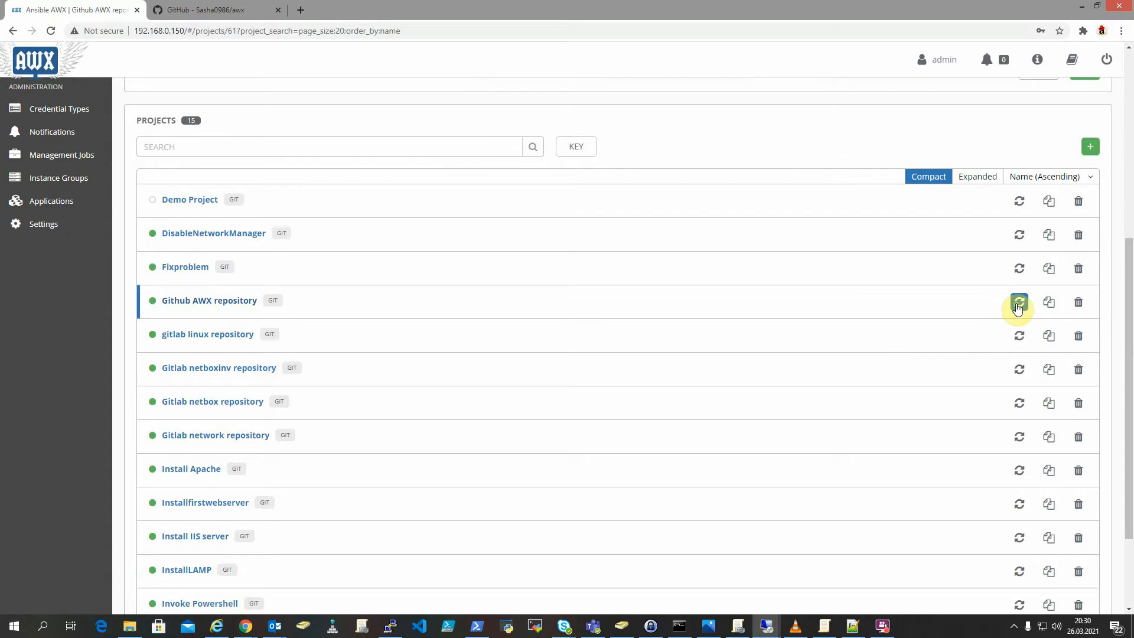
{"action": "mouse_move", "coordinate": [153, 305]}
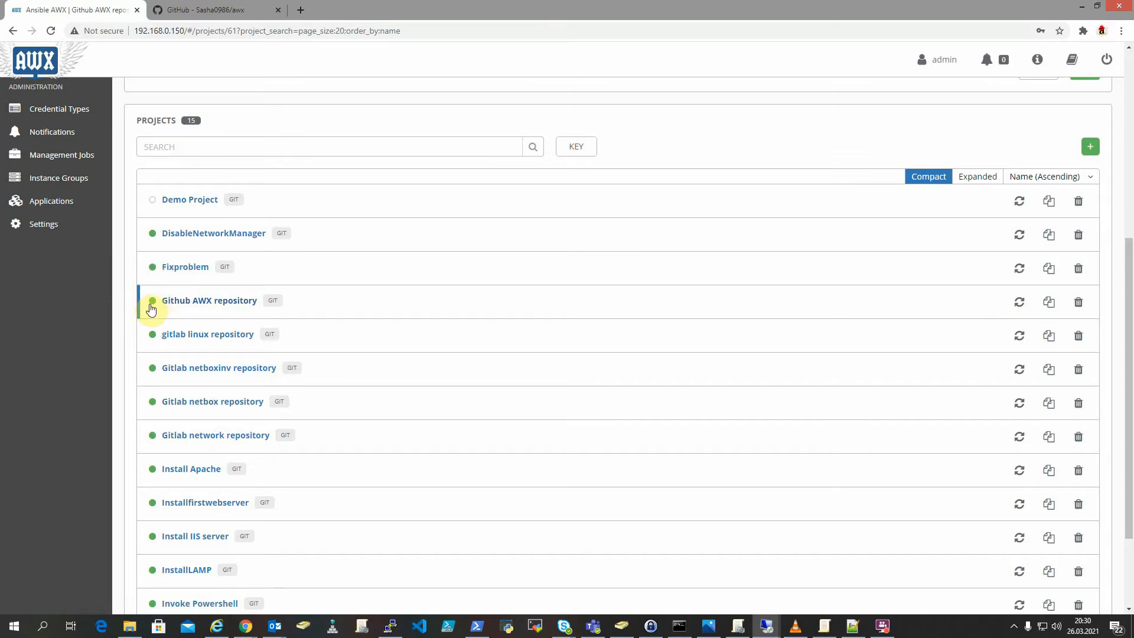
{"action": "left_click", "coordinate": [207, 301]}
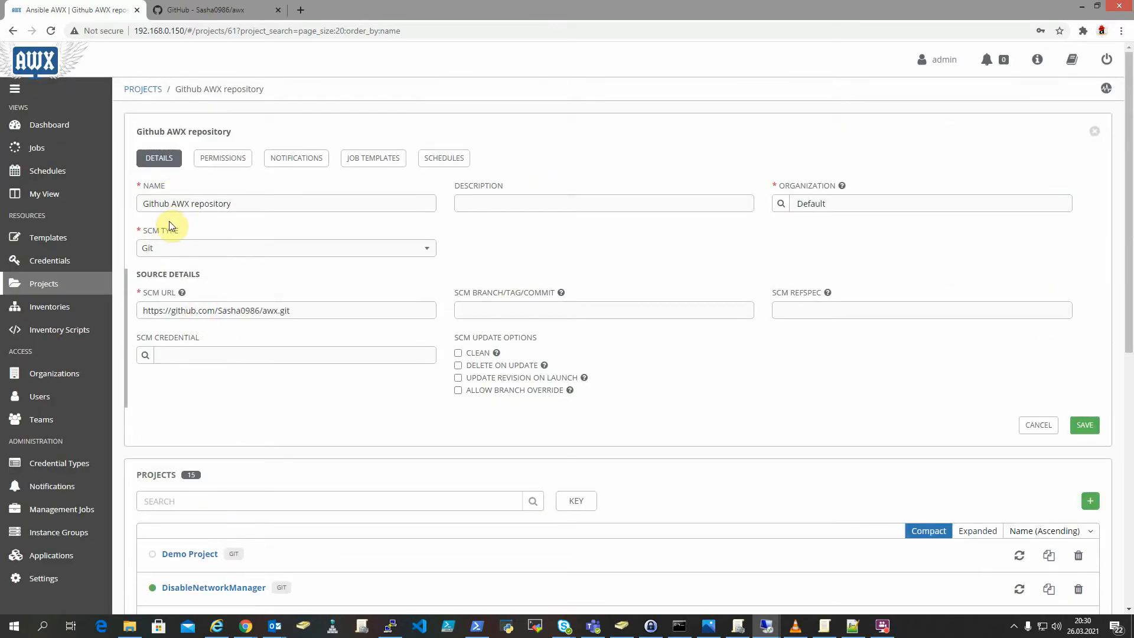
Review the Windows local admin and Windows domain admin credentials
{"action": "left_click", "coordinate": [54, 261]}
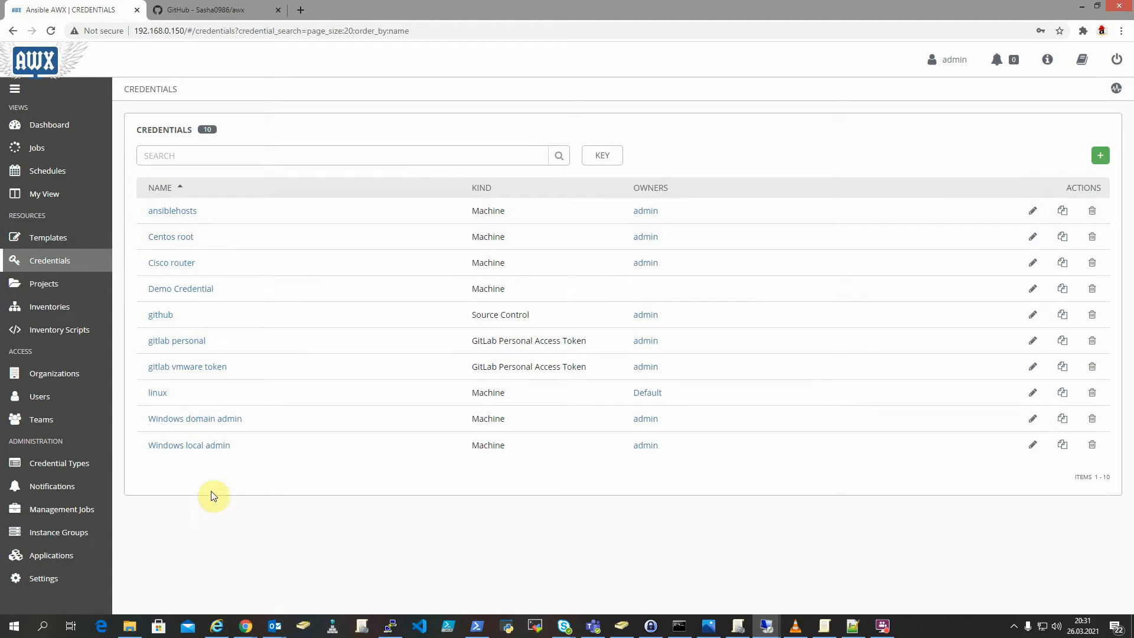
{"action": "left_click", "coordinate": [195, 452]}
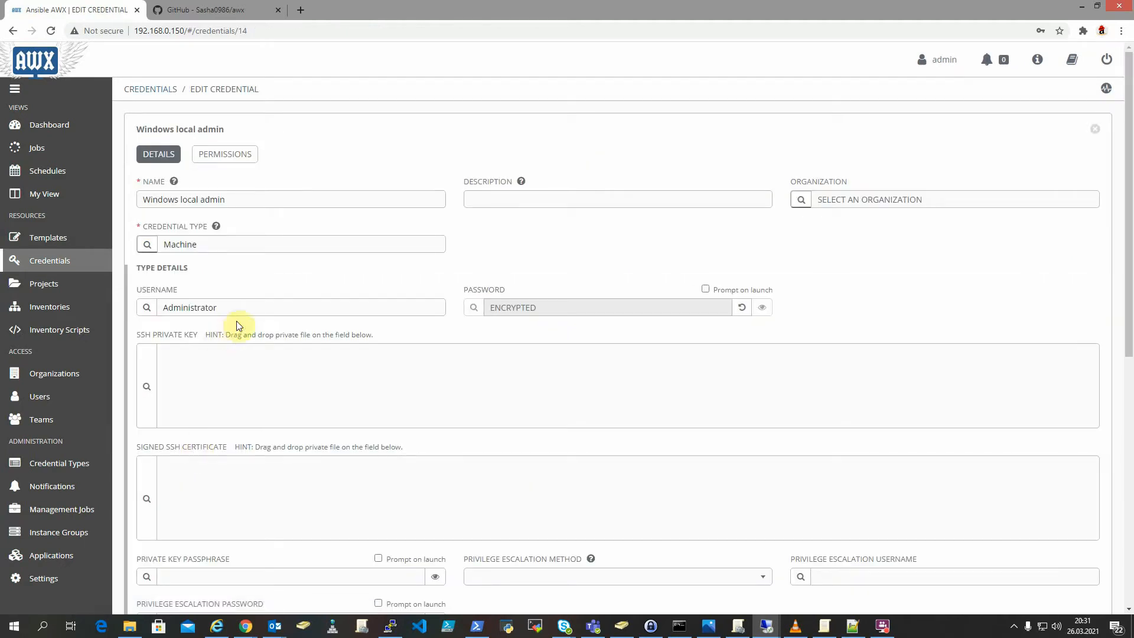
{"action": "left_click", "coordinate": [65, 267]}
{"action": "left_click", "coordinate": [221, 421]}
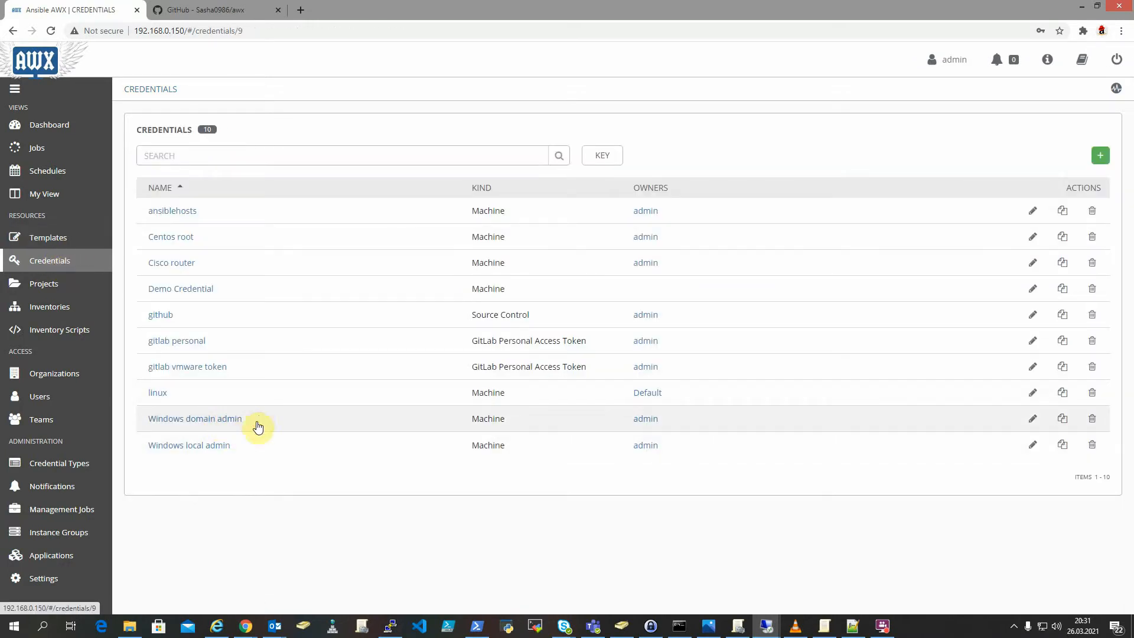
{"action": "left_click", "coordinate": [52, 241]}
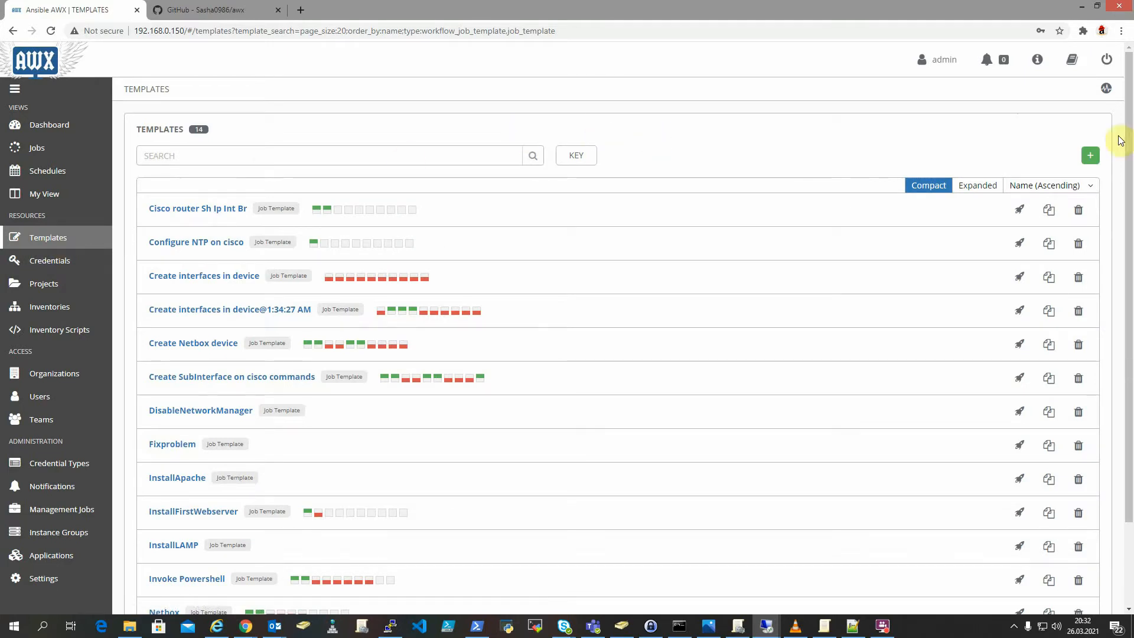
Start a new job template using the Windows desired state configuration inventory
{"action": "left_click", "coordinate": [1091, 155]}
{"action": "left_click", "coordinate": [1046, 178]}
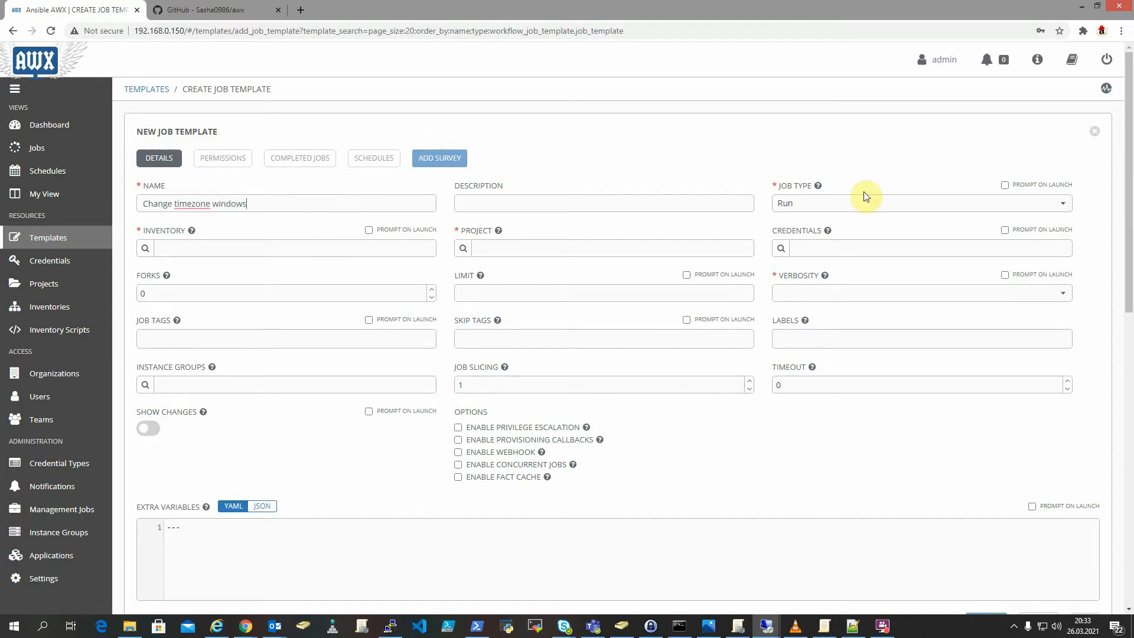
{"action": "left_click", "coordinate": [149, 250]}
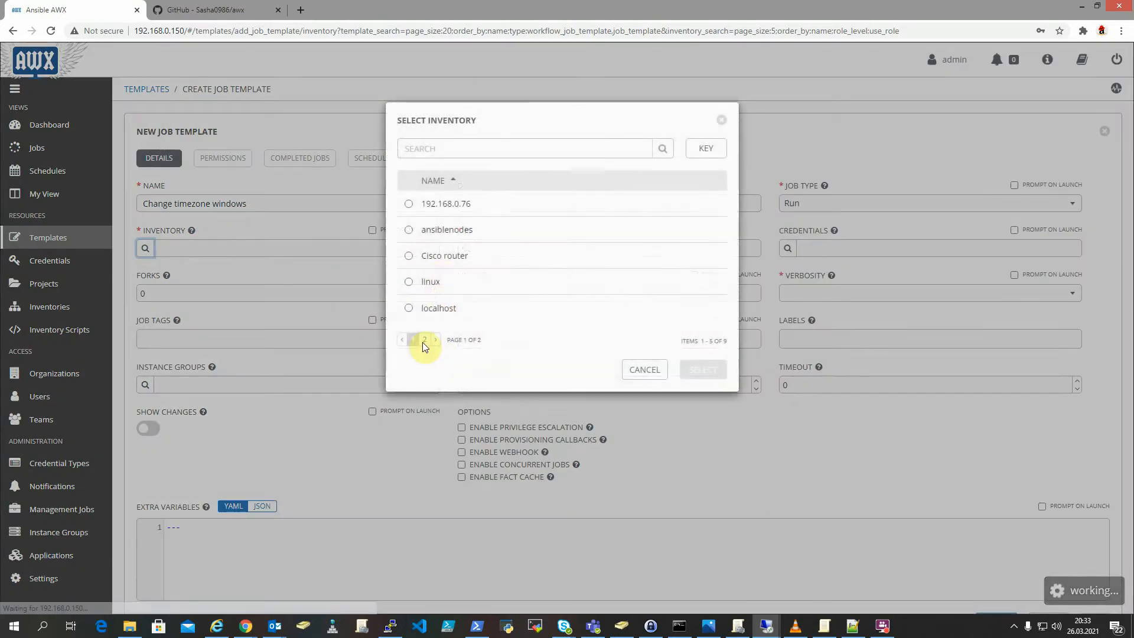
{"action": "left_click", "coordinate": [424, 340]}
{"action": "left_click", "coordinate": [411, 262]}
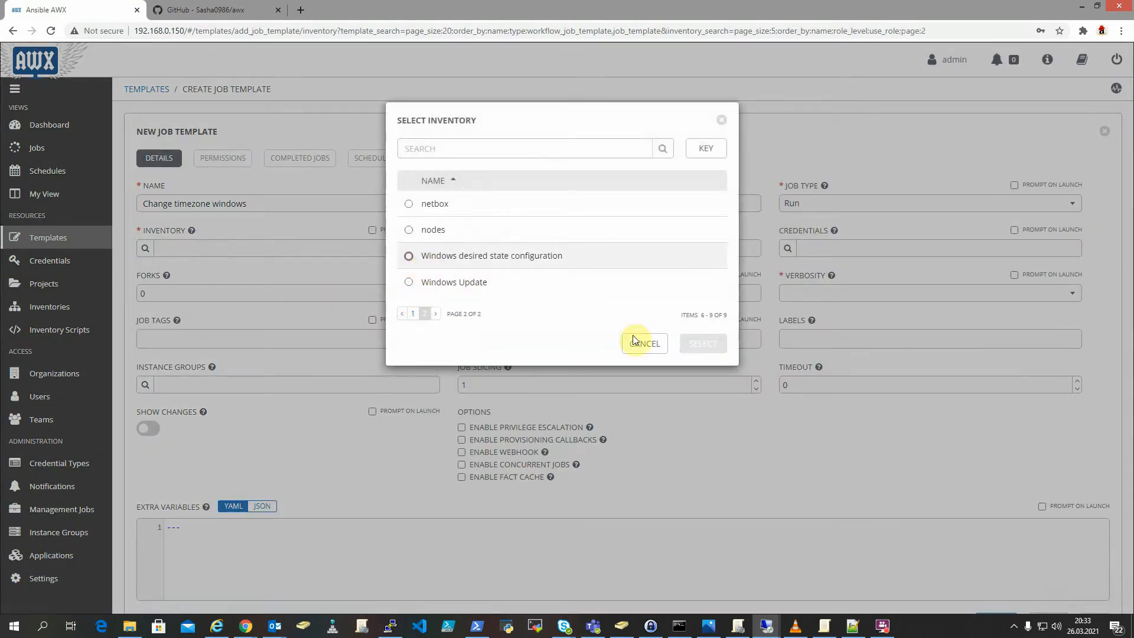
{"action": "left_click", "coordinate": [703, 343]}
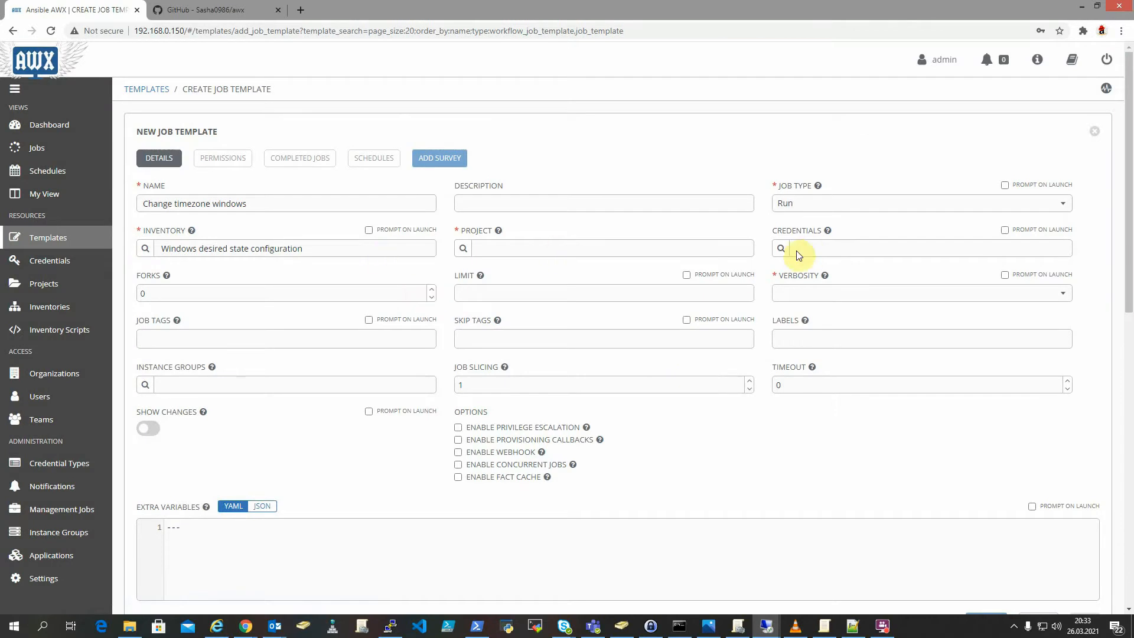
Set the template's project to Github AWX repository and playbook to changetimezone.yml
{"action": "left_click", "coordinate": [461, 250]}
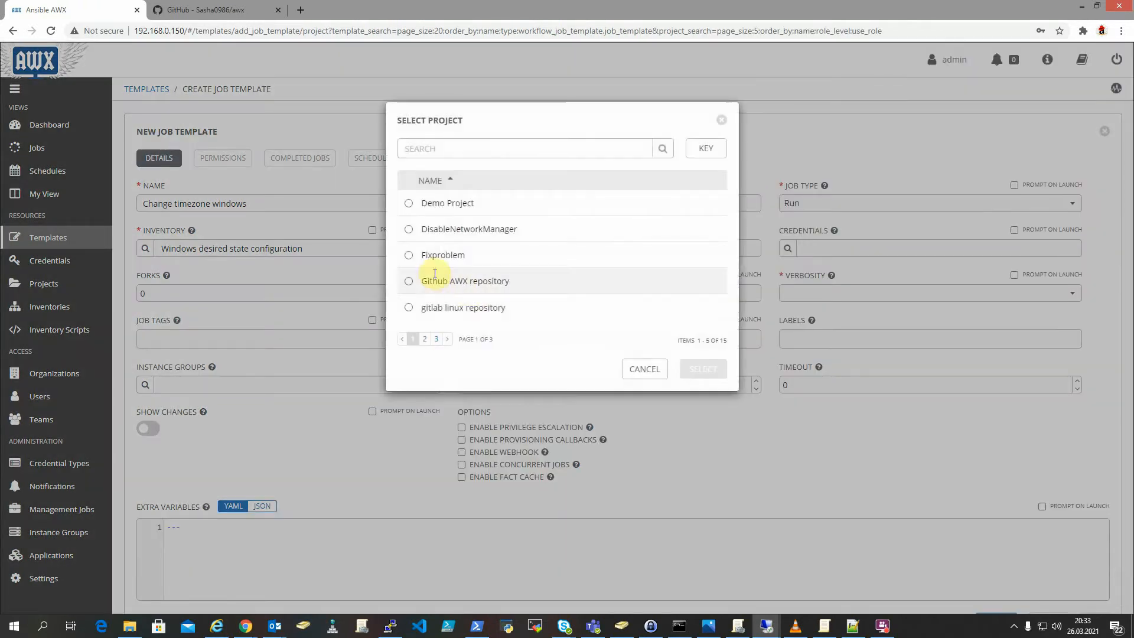
{"action": "left_click", "coordinate": [409, 283]}
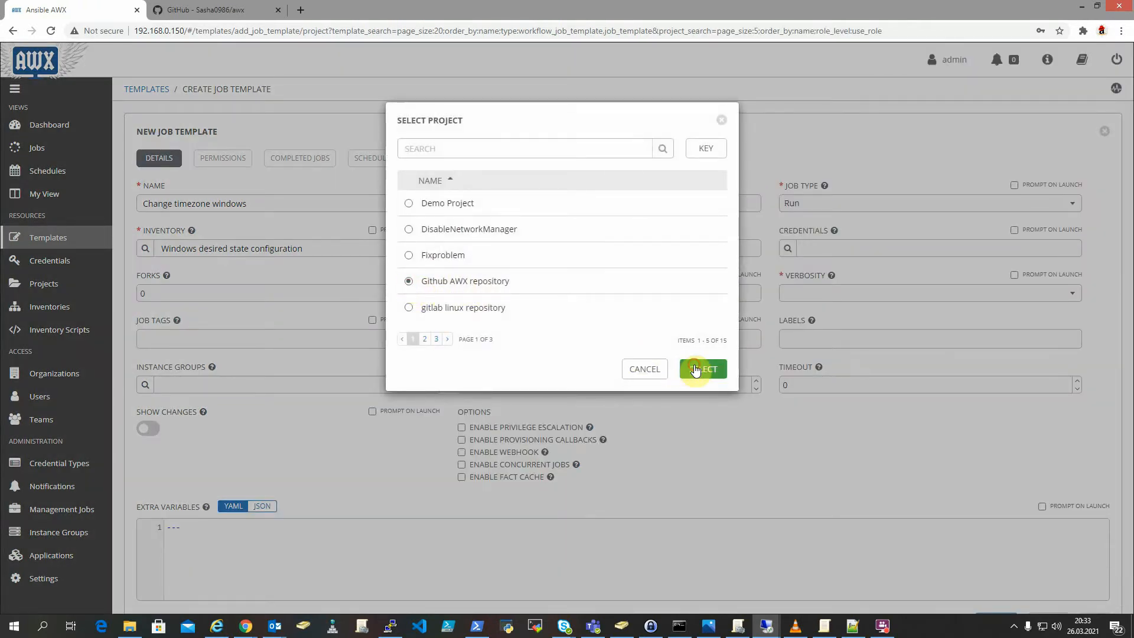
{"action": "left_click", "coordinate": [703, 369]}
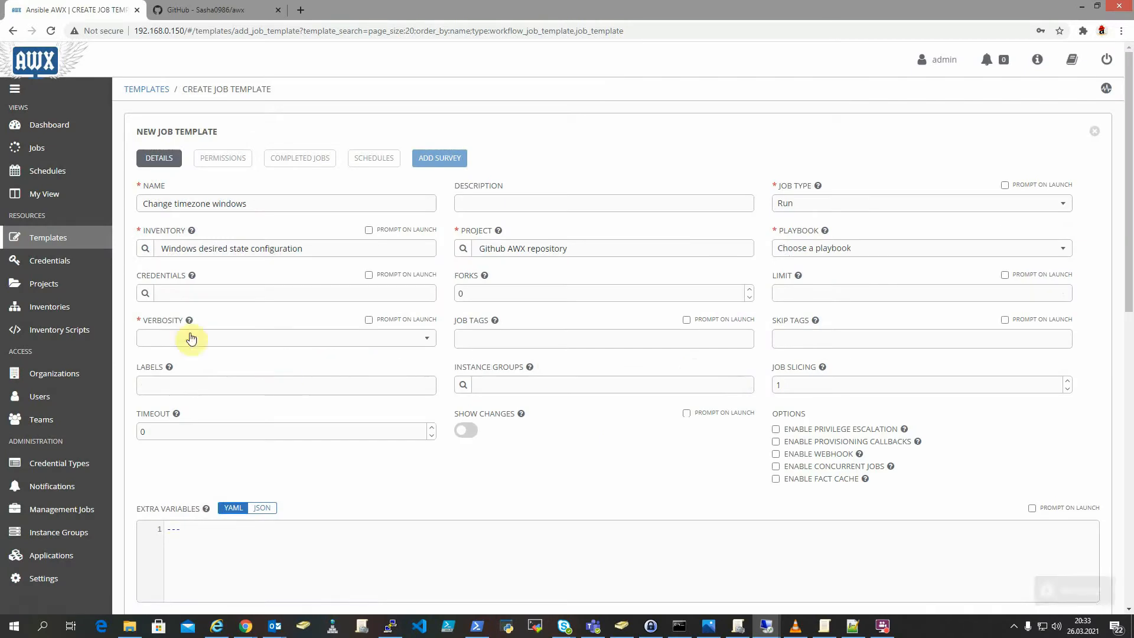
{"action": "left_click", "coordinate": [829, 247]}
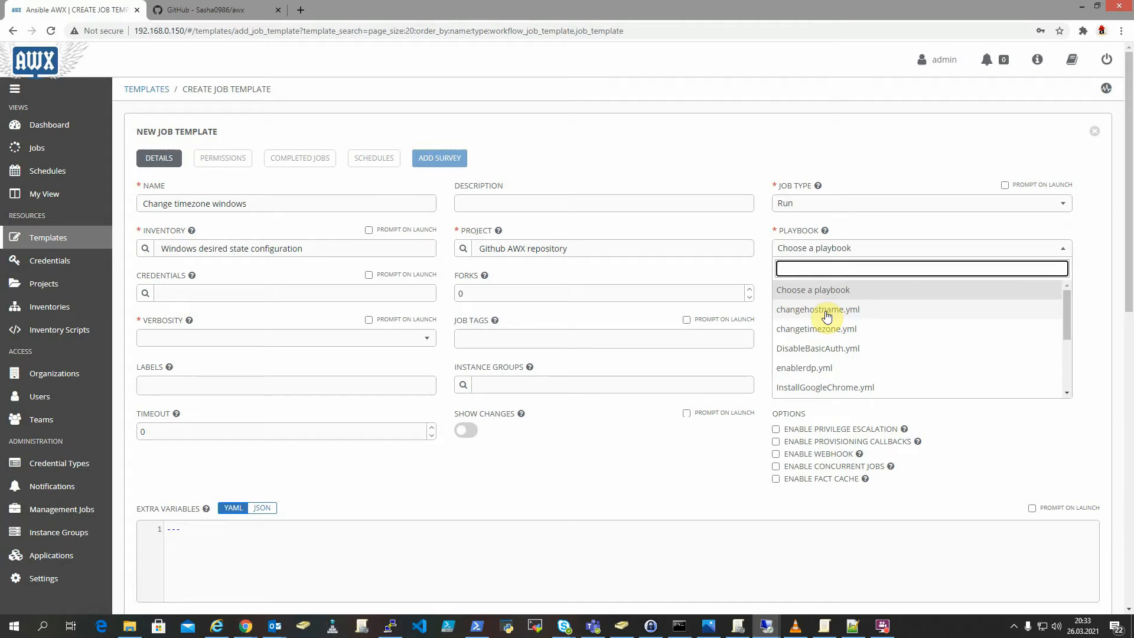
{"action": "left_click", "coordinate": [846, 329]}
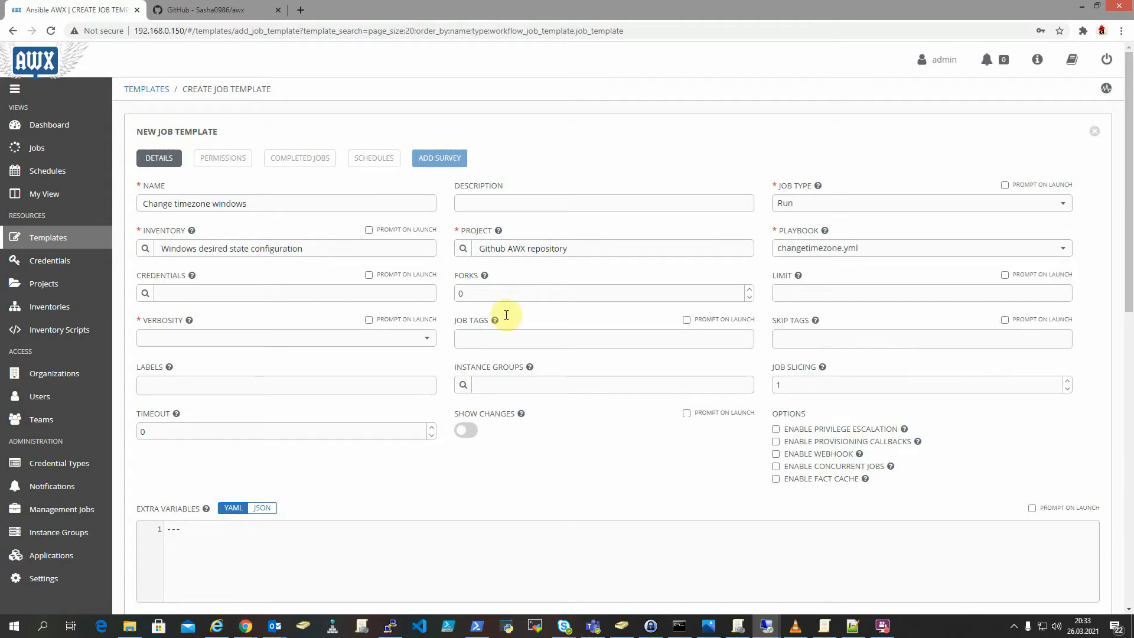
Choose Windows local admin as the template's machine credential
{"action": "left_click", "coordinate": [145, 293]}
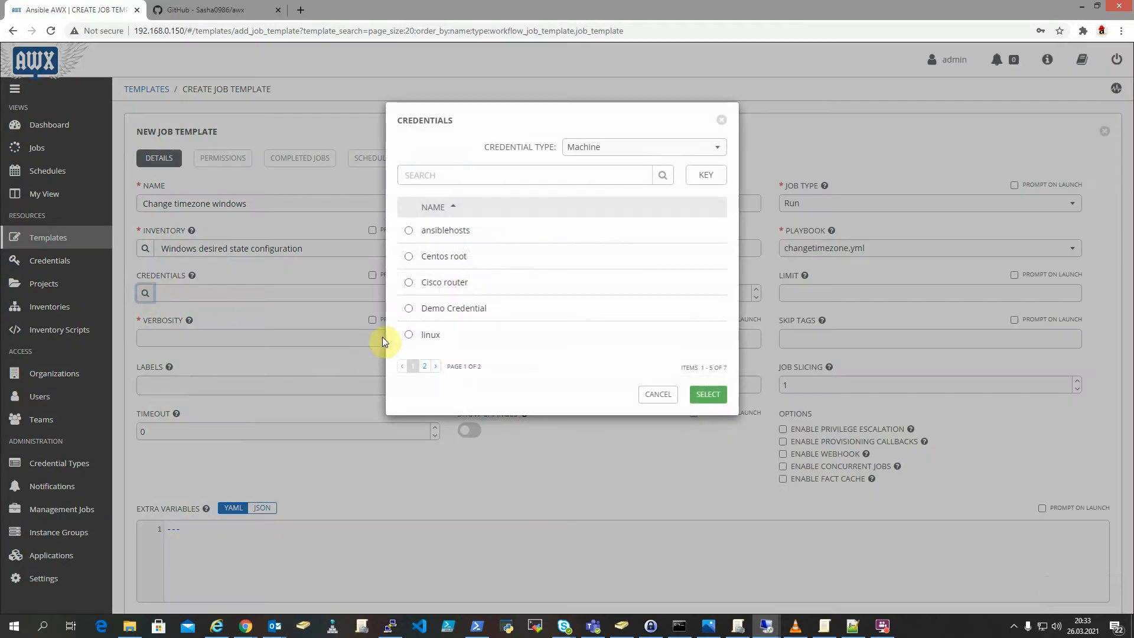
{"action": "left_click", "coordinate": [435, 367]}
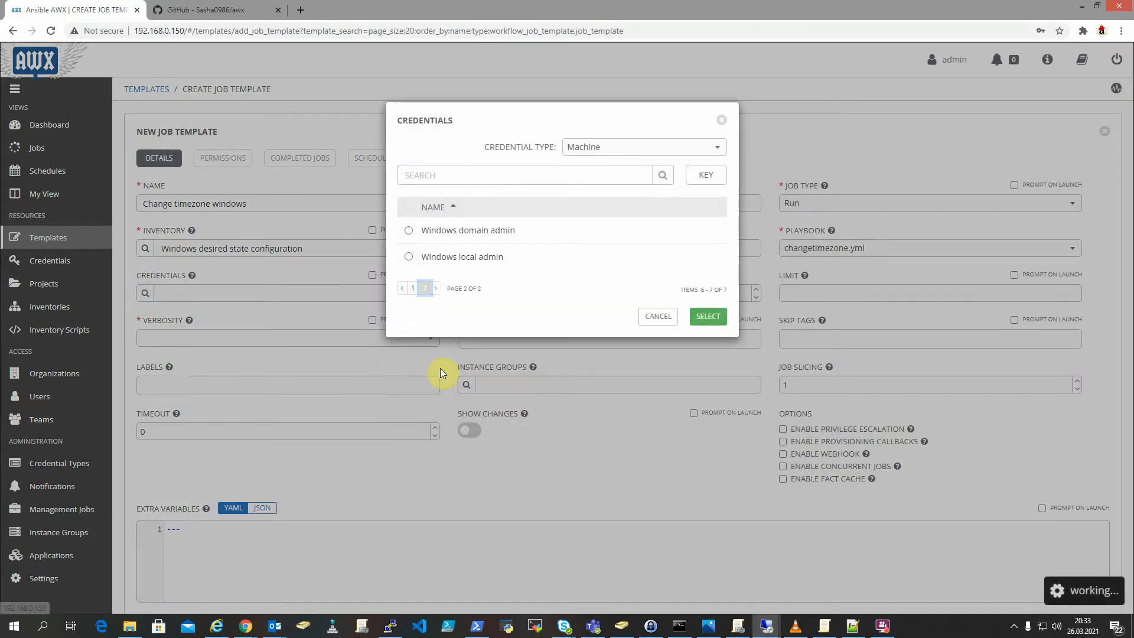
{"action": "left_click", "coordinate": [409, 257]}
{"action": "left_click", "coordinate": [709, 350]}
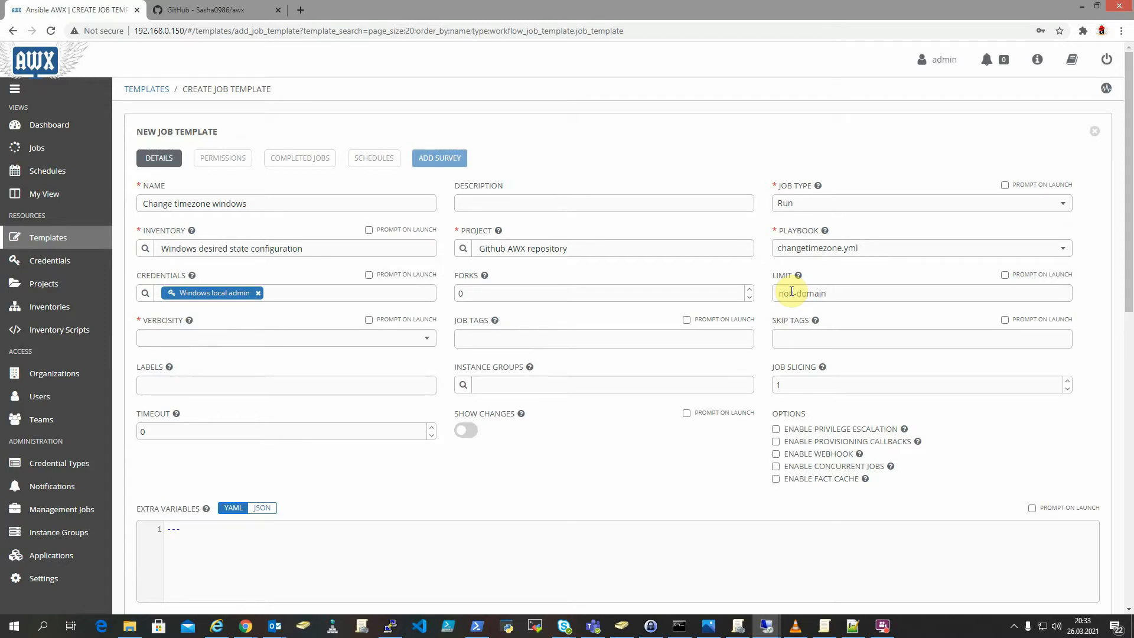
Set verbosity to 0 (Normal), paste the WinRM extra variables, and save the template
{"action": "left_click", "coordinate": [164, 343]}
{"action": "left_click", "coordinate": [176, 393]}
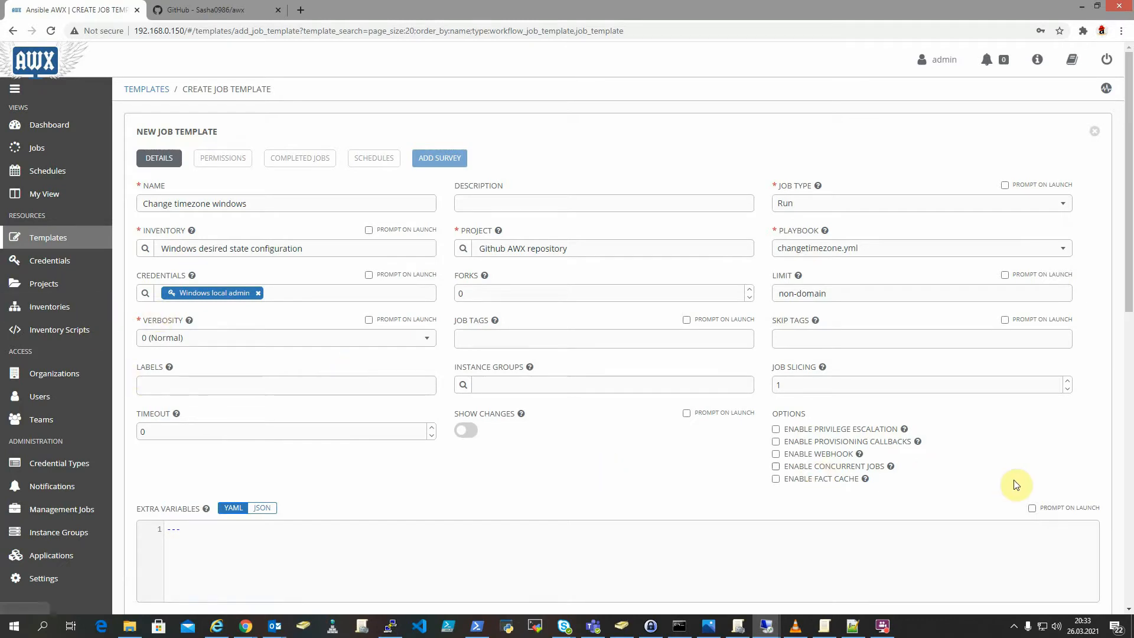
{"action": "scroll", "coordinate": [821, 495], "scroll_direction": "down", "scroll_amount": 3}
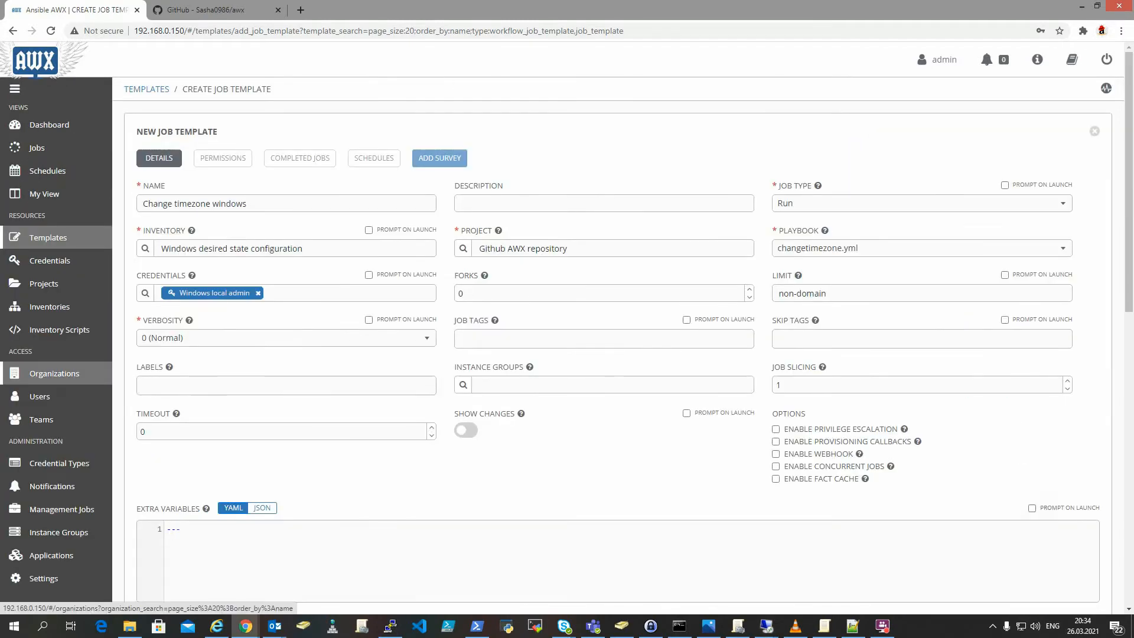
{"action": "left_click_drag", "start_coordinate": [188, 532], "coordinate": [156, 535]}
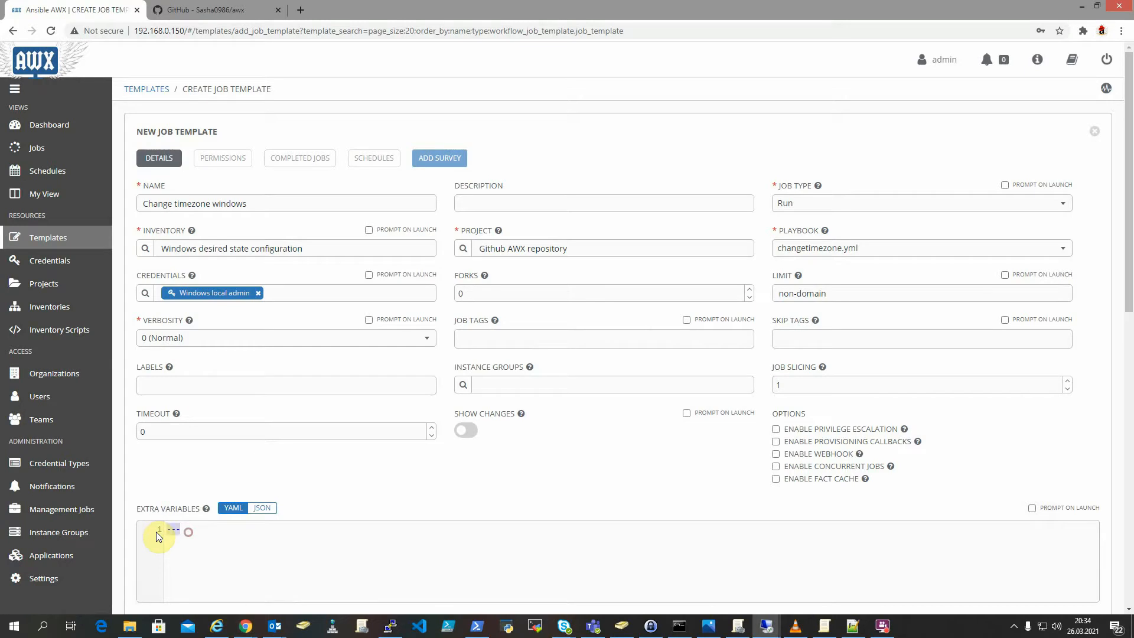
{"action": "type", "text": "ansible_winrm_server_cert_validation: ignore ansible_connection: winrm ansible_port: 5985"}
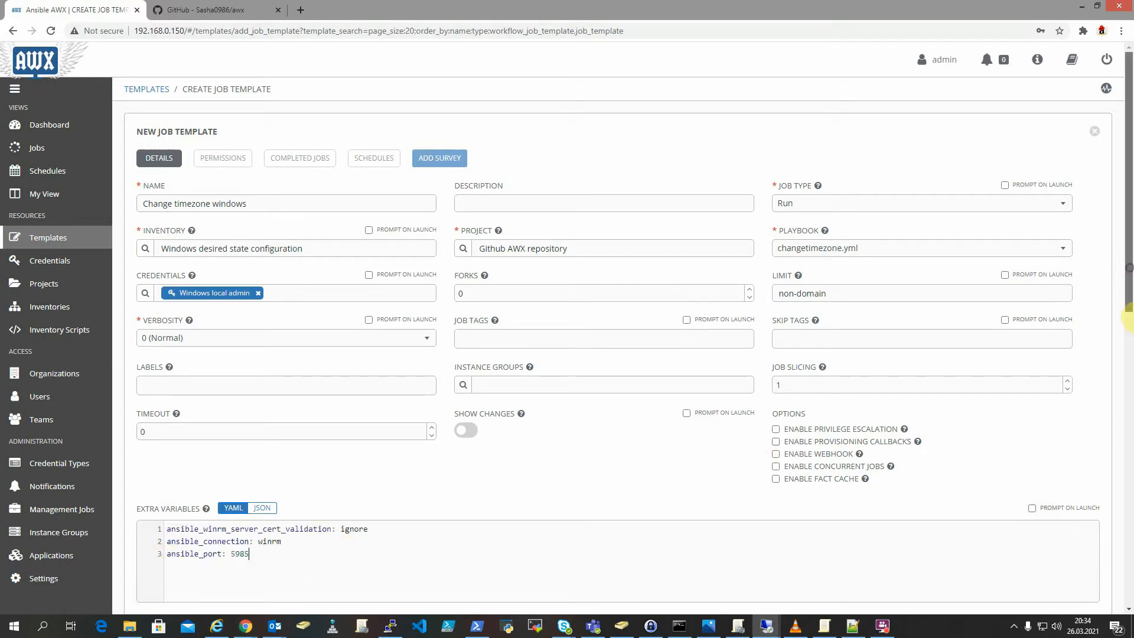
{"action": "scroll", "coordinate": [1129, 319], "scroll_direction": "down", "scroll_amount": 3}
{"action": "left_click", "coordinate": [1086, 499]}
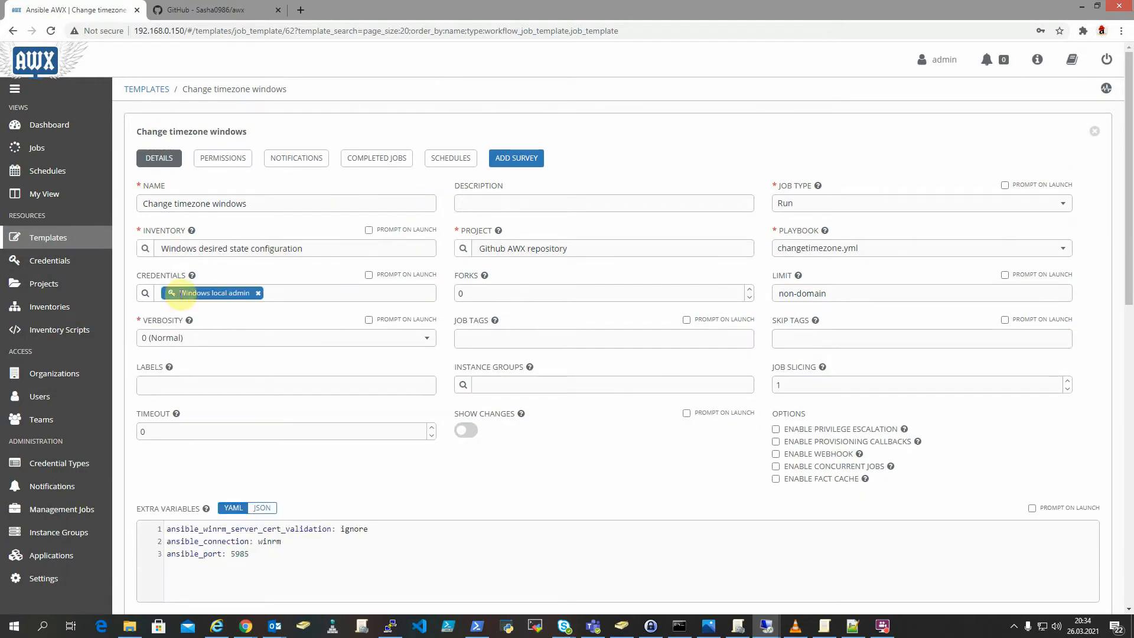
{"action": "left_click", "coordinate": [55, 244]}
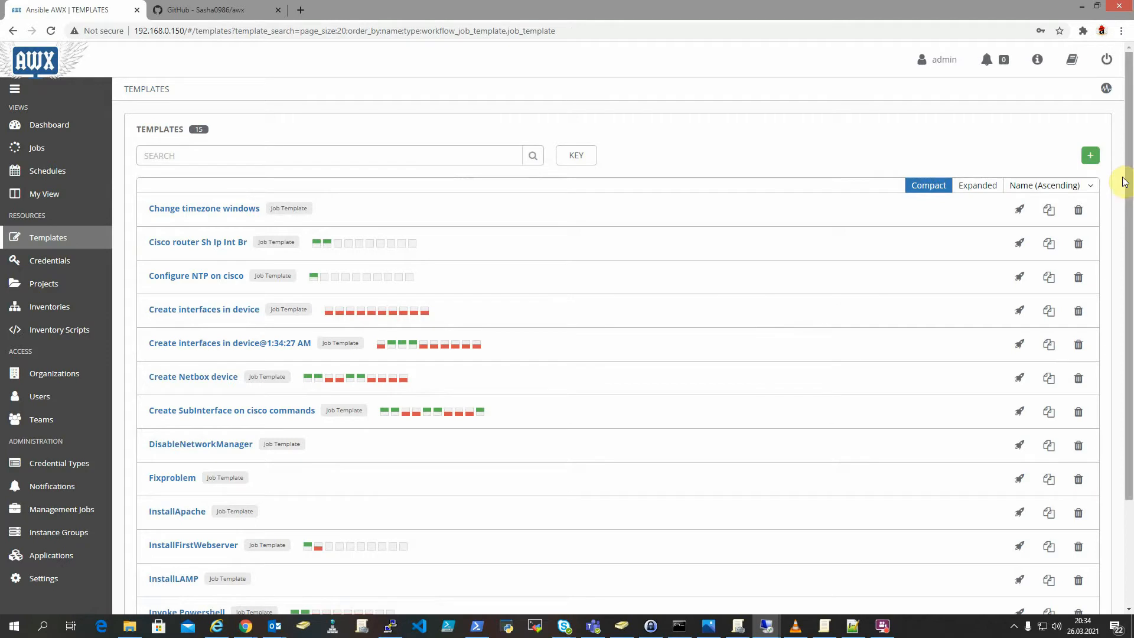
Start a new job template named Change computer name using the Windows desired state configuration inventory
{"action": "left_click", "coordinate": [1090, 155]}
{"action": "left_click", "coordinate": [1043, 176]}
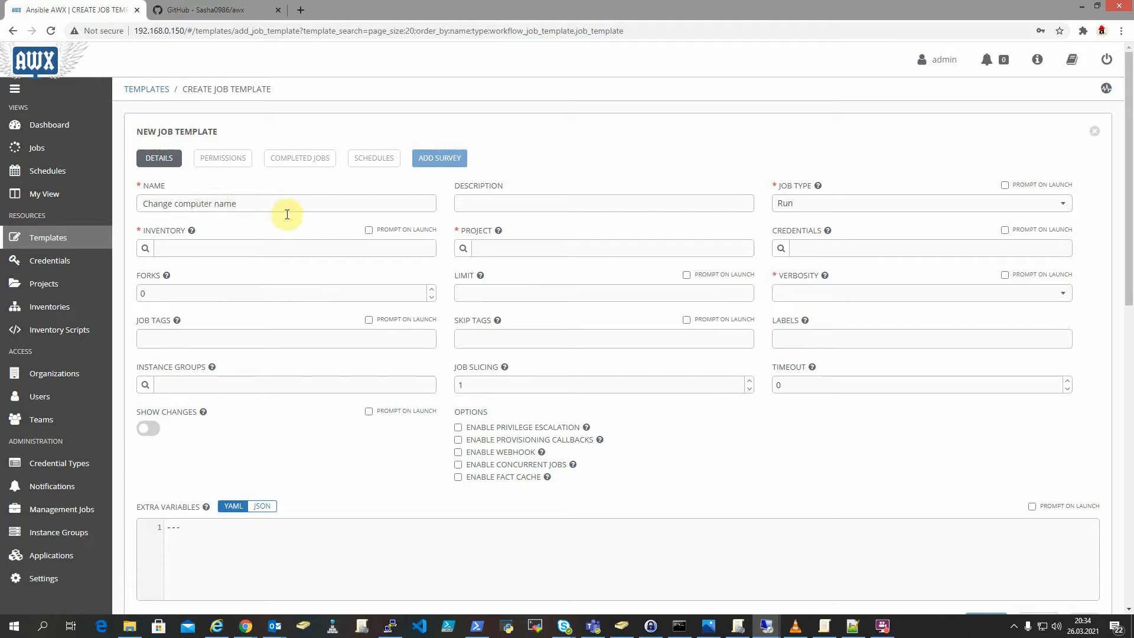
{"action": "left_click", "coordinate": [145, 248]}
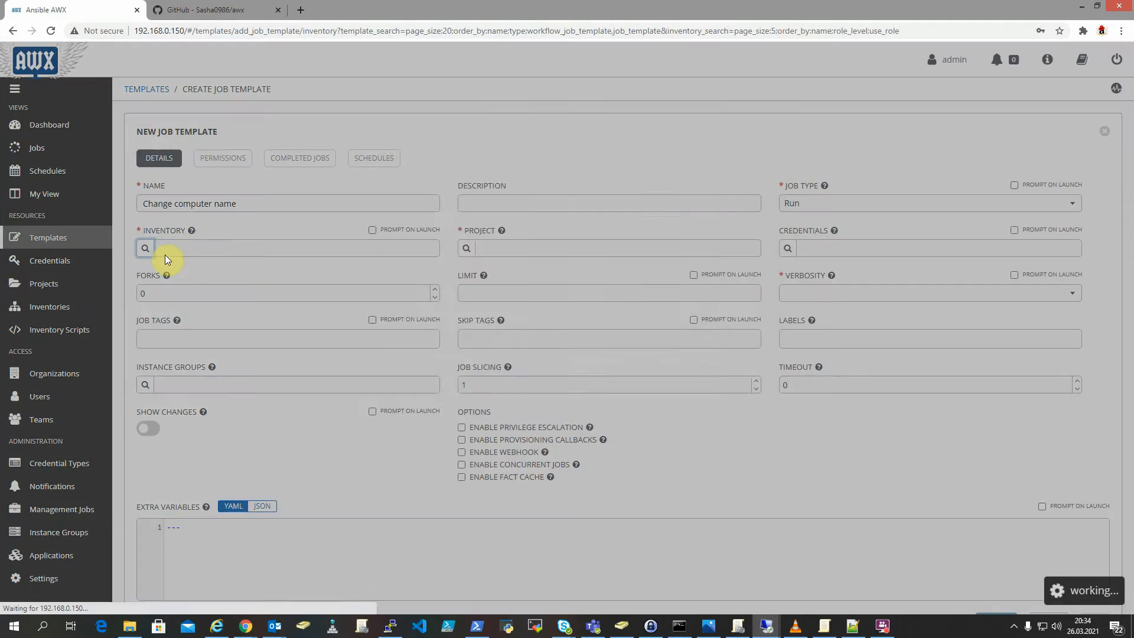
{"action": "left_click", "coordinate": [427, 339]}
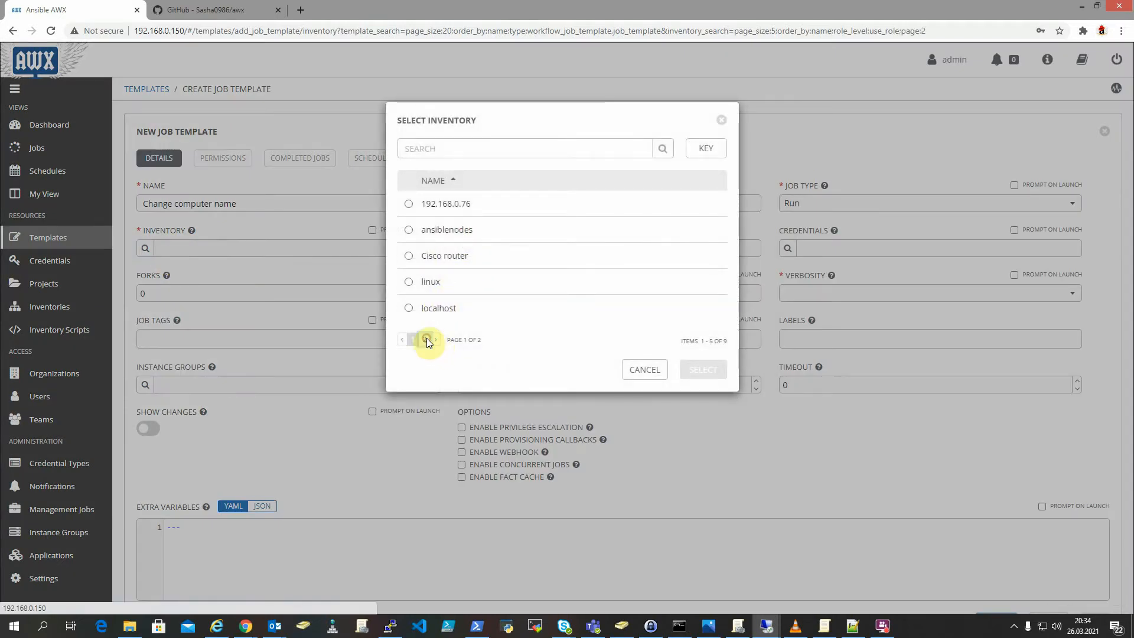
{"action": "left_click", "coordinate": [409, 257]}
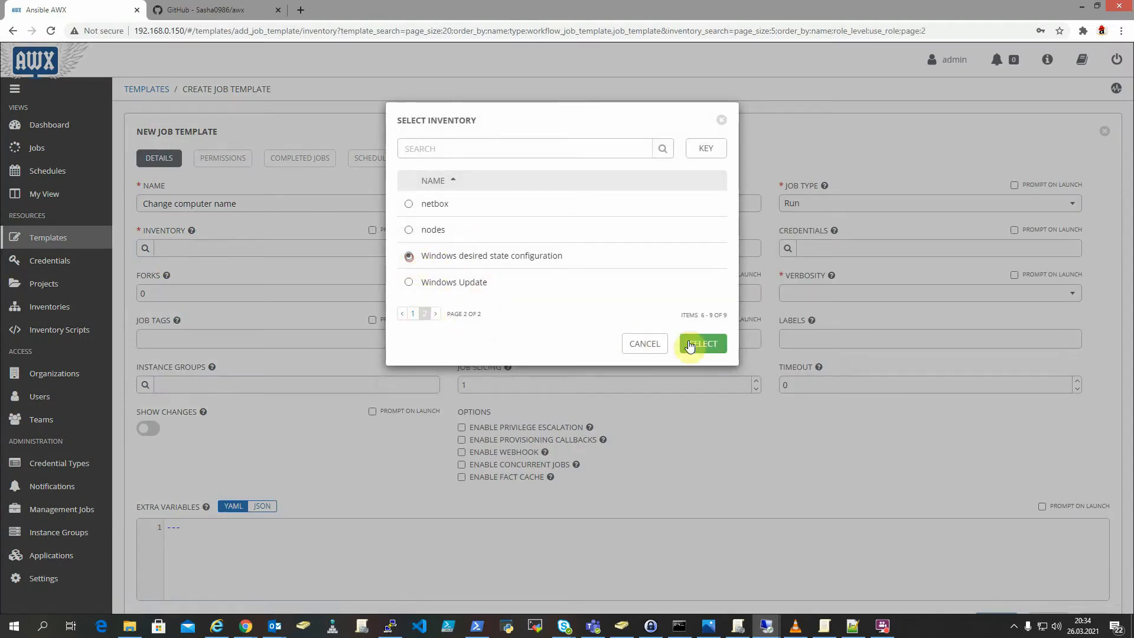
{"action": "left_click", "coordinate": [703, 344]}
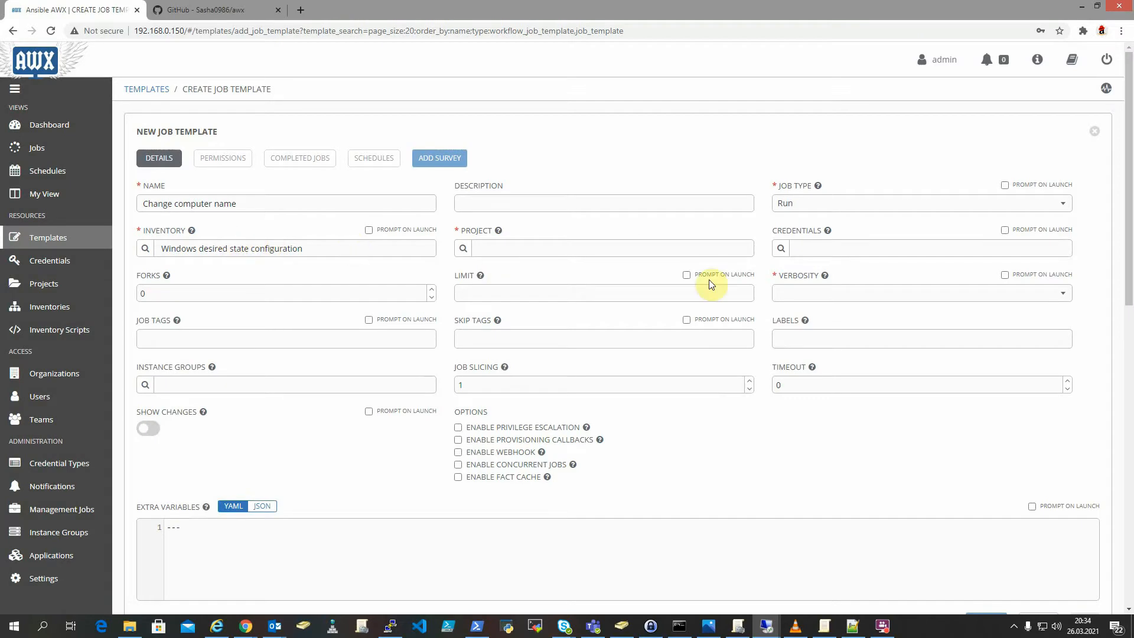
Set its project to Github AWX repository and its playbook to changehostname.yml
{"action": "left_click", "coordinate": [464, 248]}
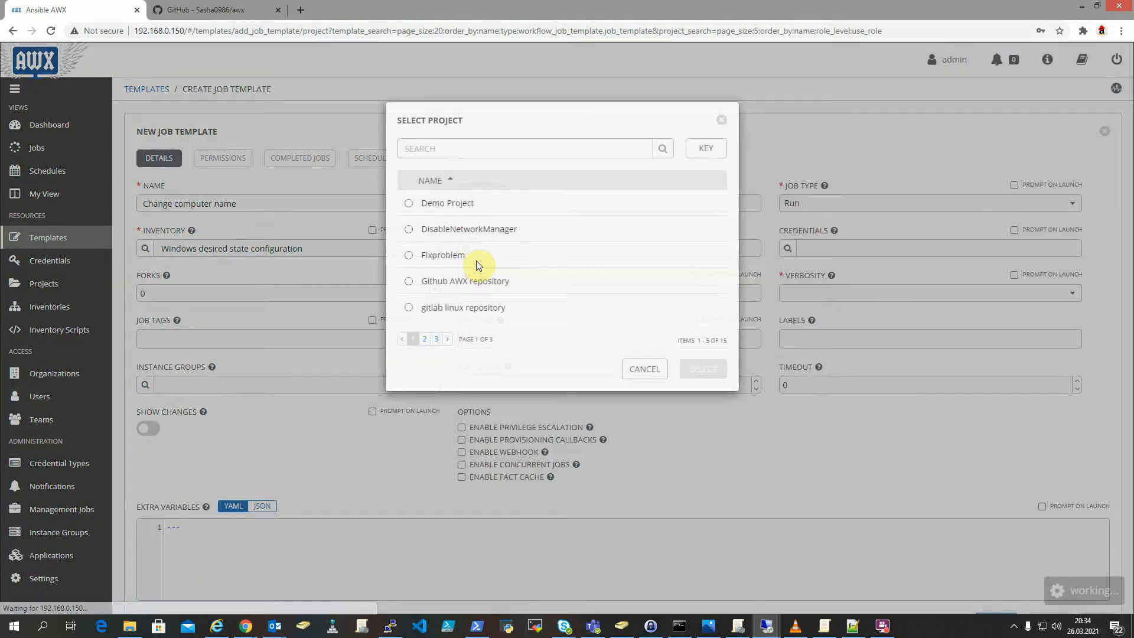
{"action": "left_click", "coordinate": [407, 281]}
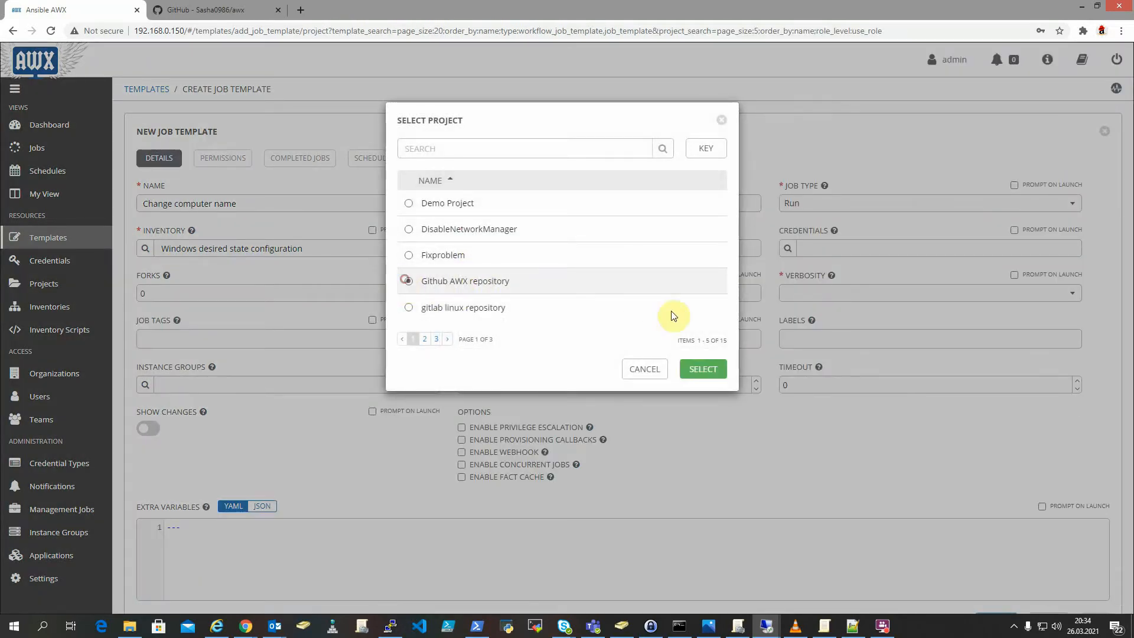
{"action": "left_click", "coordinate": [709, 371]}
{"action": "left_click", "coordinate": [798, 255]}
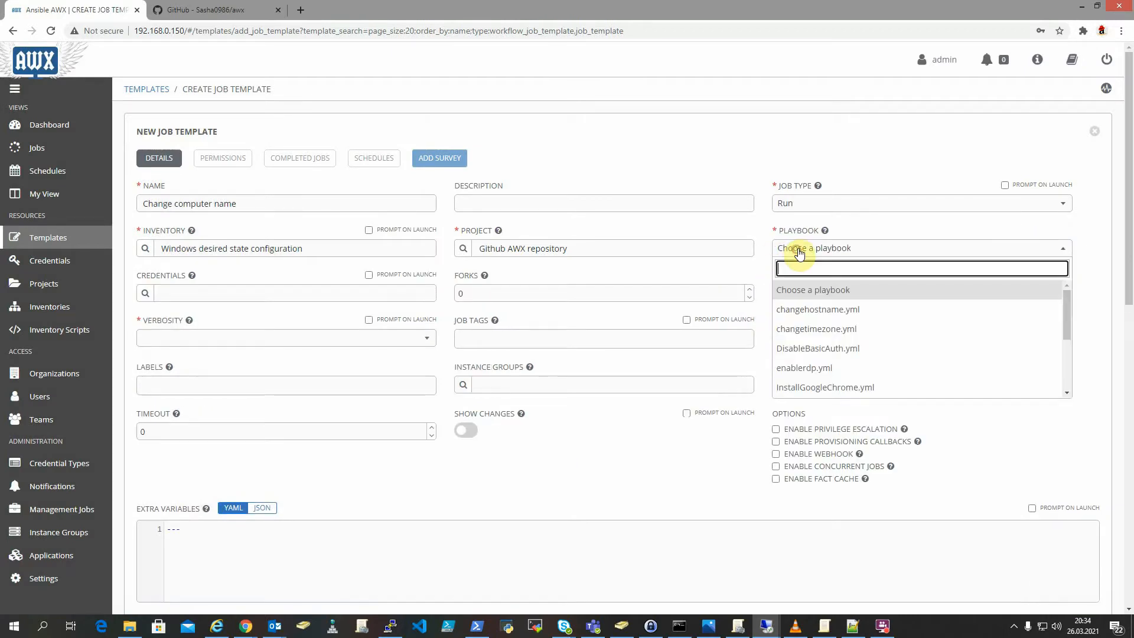
{"action": "left_click", "coordinate": [838, 312]}
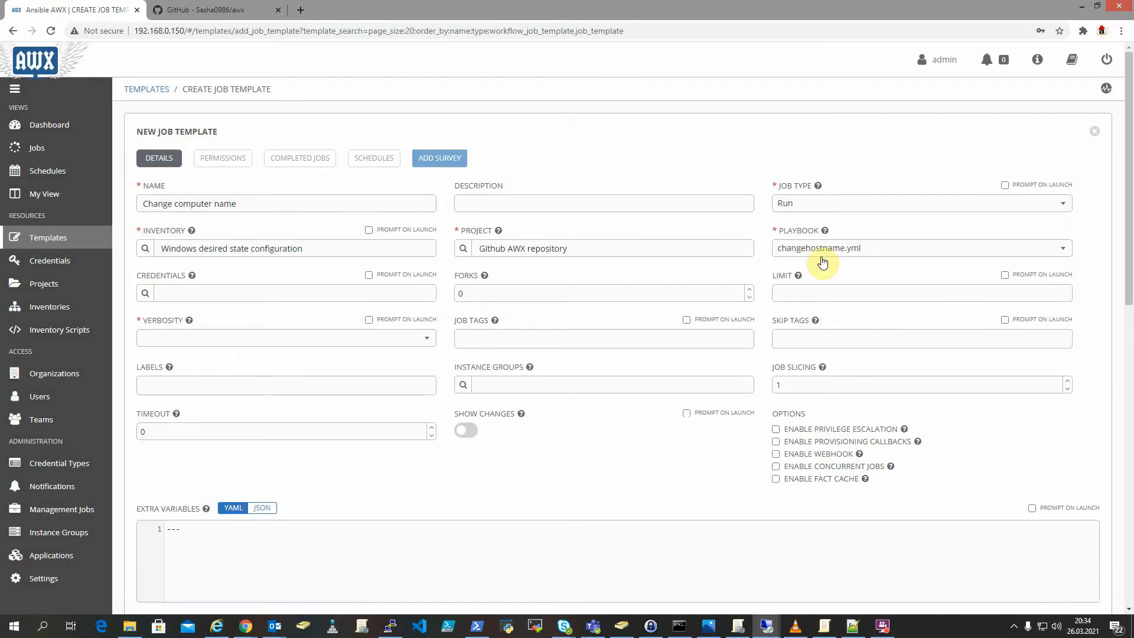
Attach the Windows local admin credential and set verbosity to 0 (Normal)
{"action": "left_click", "coordinate": [144, 294]}
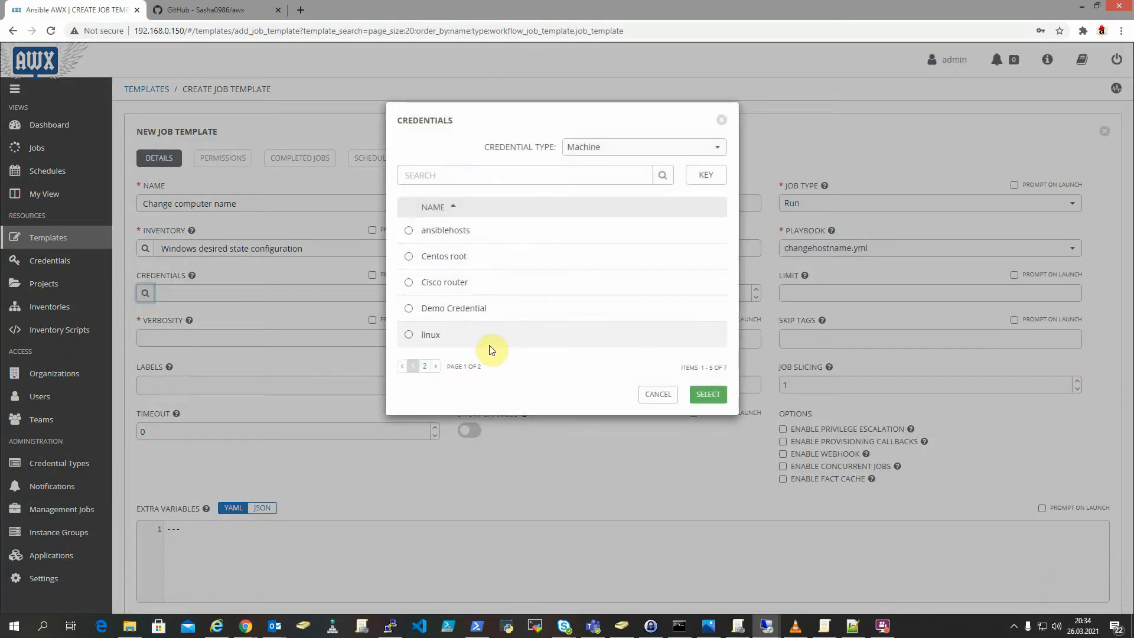
{"action": "left_click", "coordinate": [436, 367]}
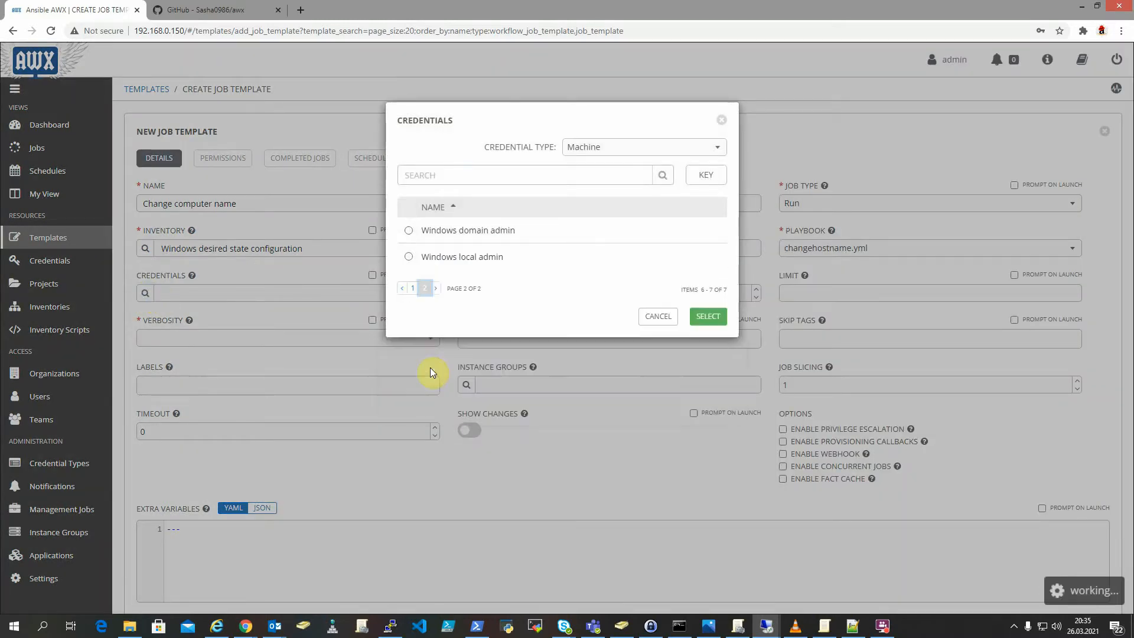
{"action": "left_click", "coordinate": [409, 258]}
{"action": "left_click", "coordinate": [715, 358]}
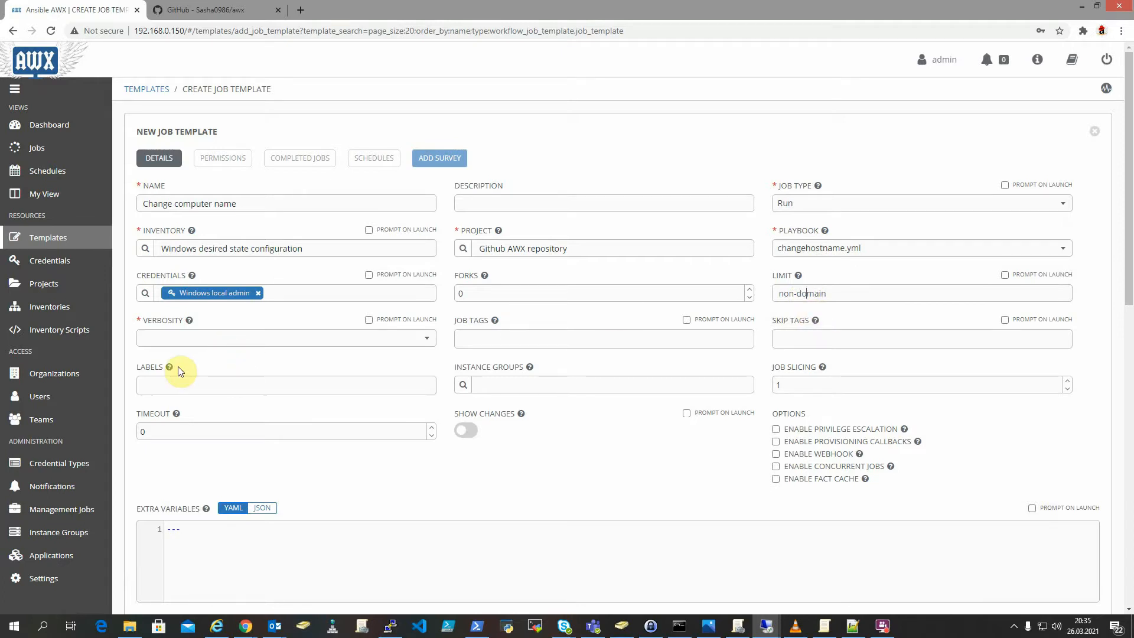
{"action": "left_click", "coordinate": [155, 340]}
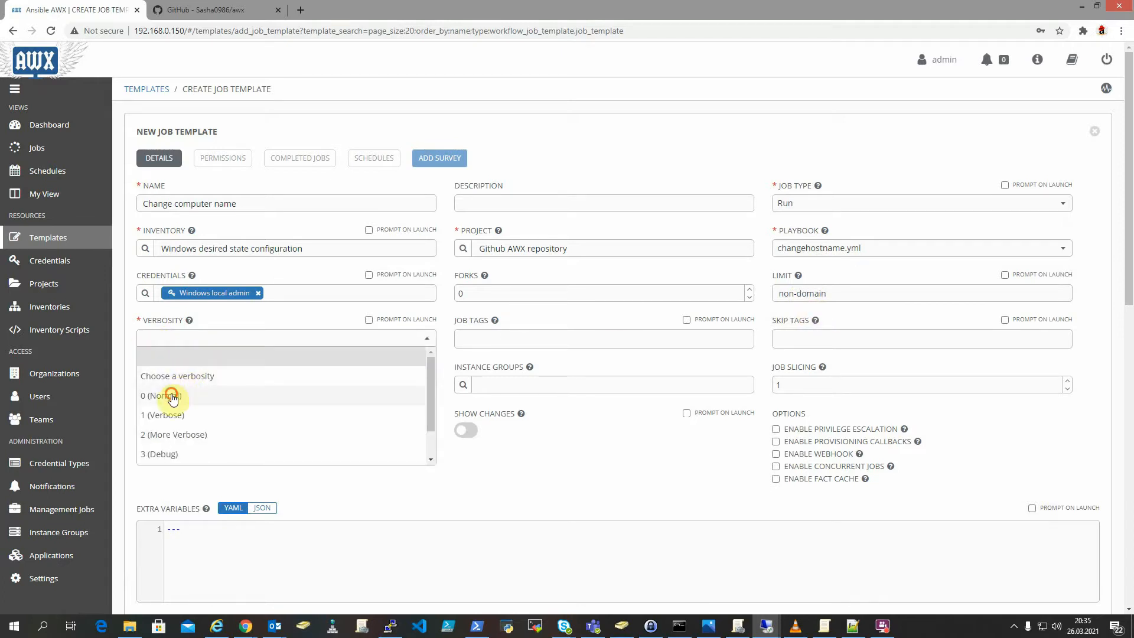
{"action": "left_click", "coordinate": [177, 397]}
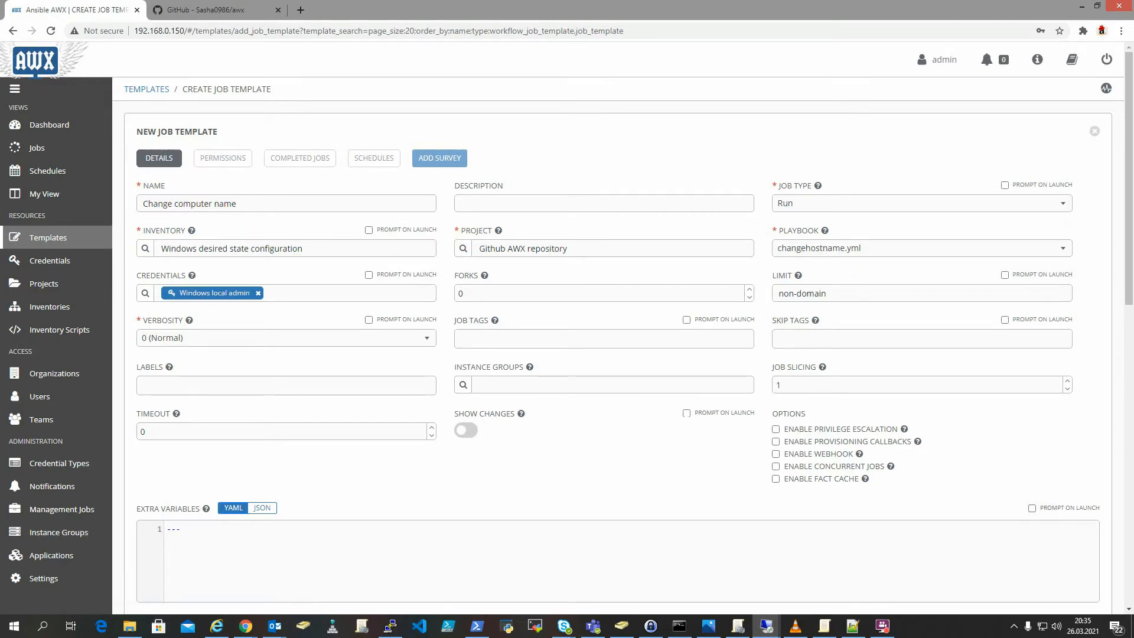
Paste the WinRM variables into Extra Variables, remove the stray line, and fix compname to tempserver
{"action": "key", "text": "alt+Tab"}
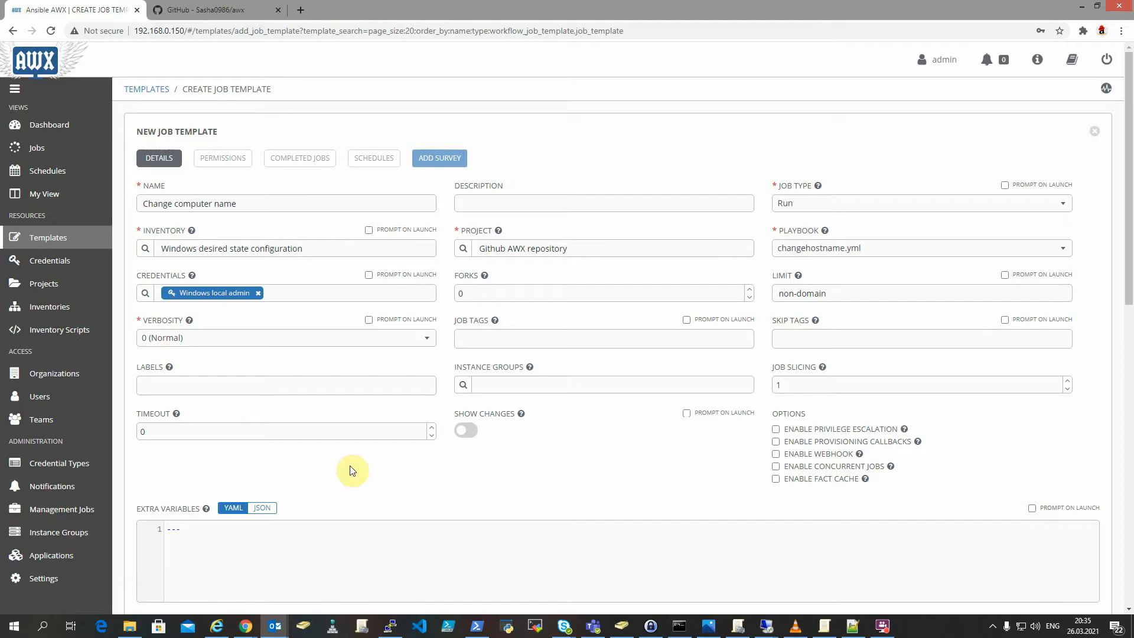
{"action": "left_click", "coordinate": [209, 530]}
{"action": "key", "text": "ctrl+a"}
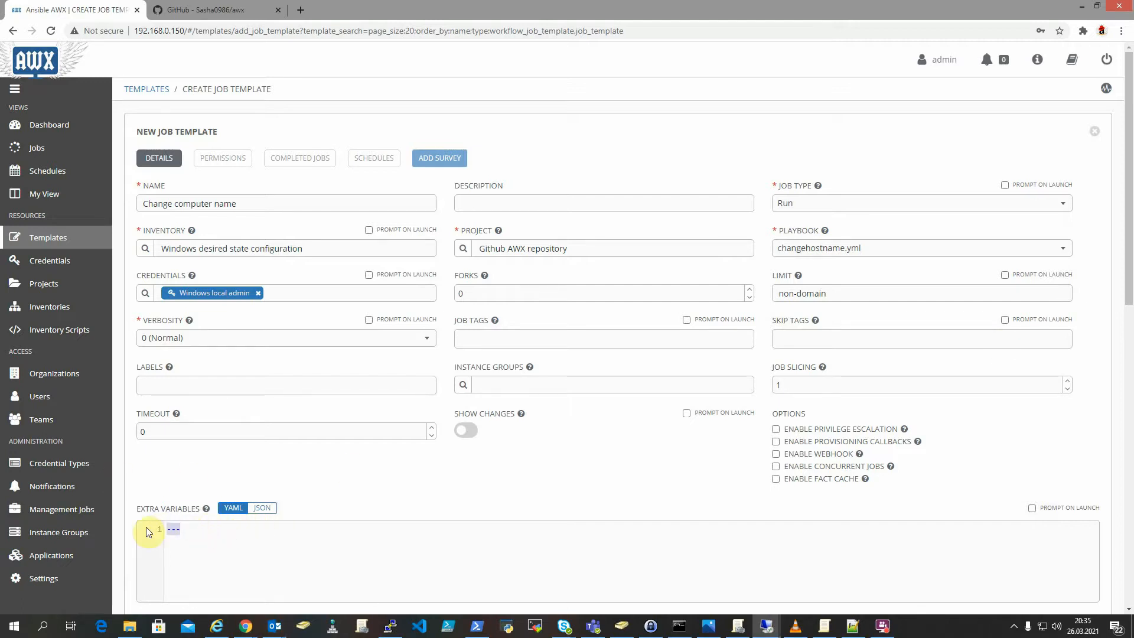
{"action": "type", "text": "Change comp name ansible_connection: winrm ansible_port: 5985 ansible_winrm_server_cert_validation: ignore compname: temp1Cserver"}
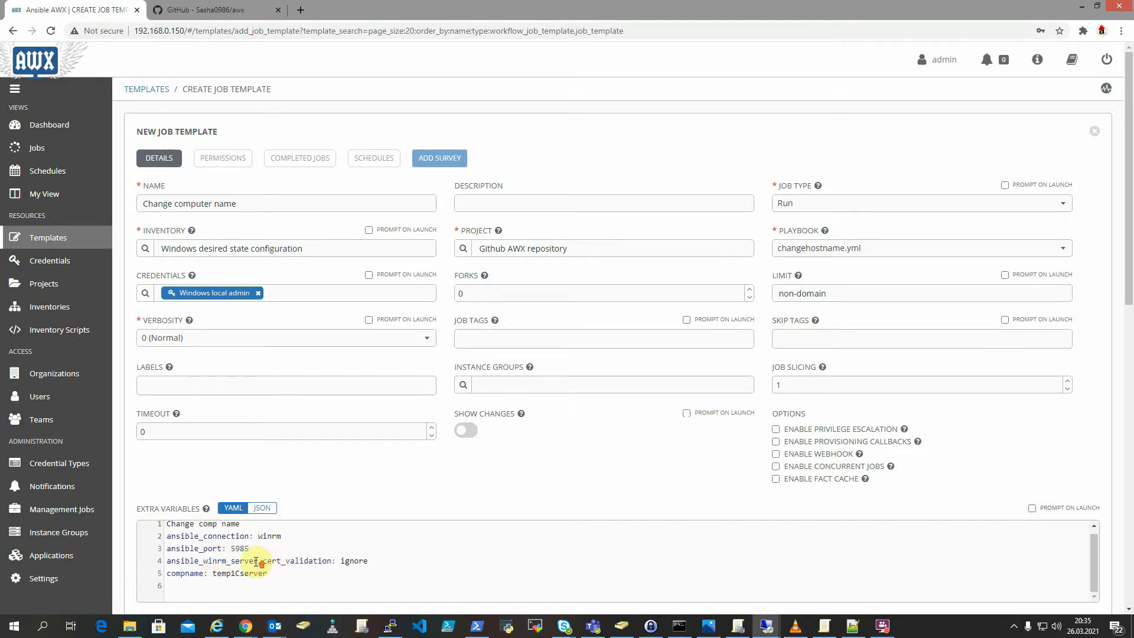
{"action": "scroll", "coordinate": [259, 561], "scroll_direction": "up", "scroll_amount": 1}
{"action": "left_click", "coordinate": [147, 527]}
{"action": "key", "text": "Delete"}
{"action": "key", "text": "Delete"}
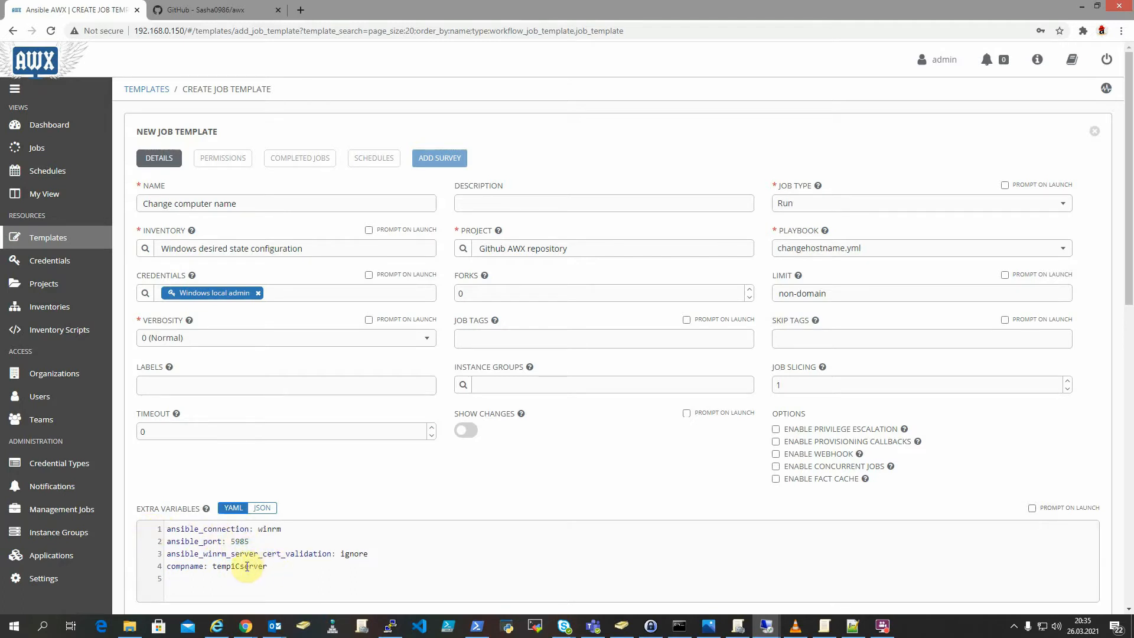
{"action": "key", "text": "BackSpace"}
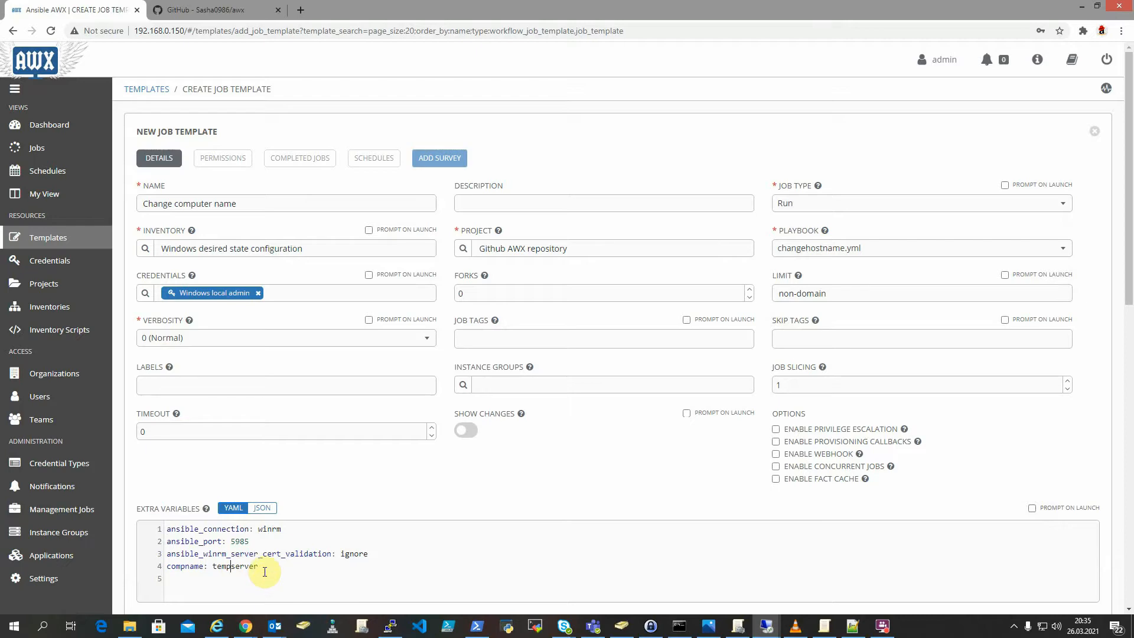
Check on GitHub that changehostname.yml takes the new hostname from {{ compname }} on line 8
{"action": "left_click", "coordinate": [190, 10]}
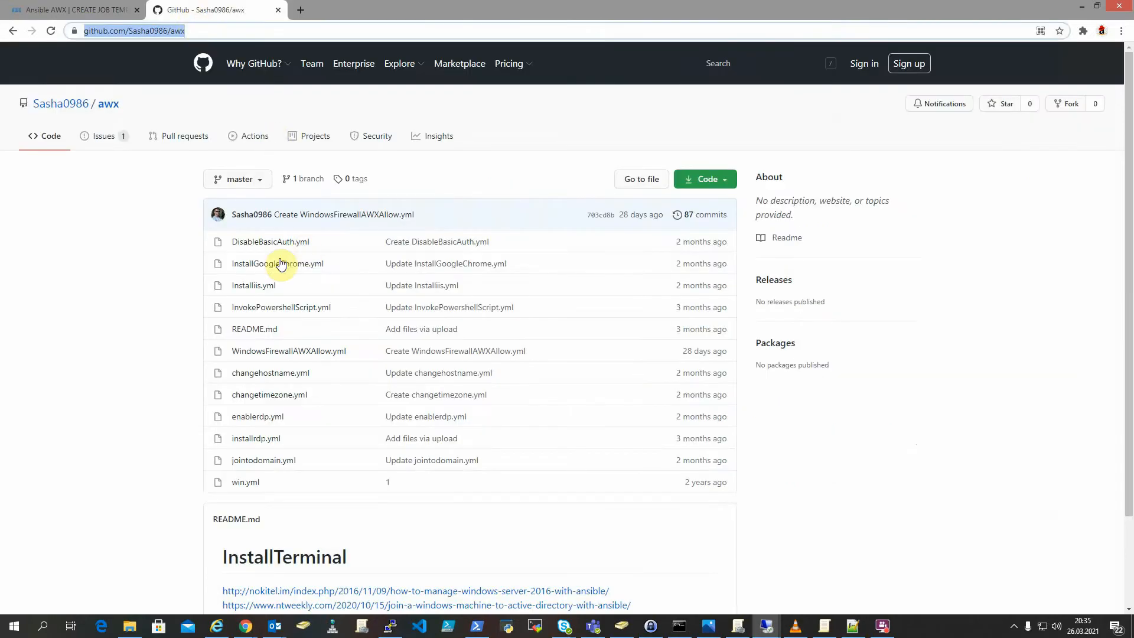
{"action": "left_click", "coordinate": [274, 377]}
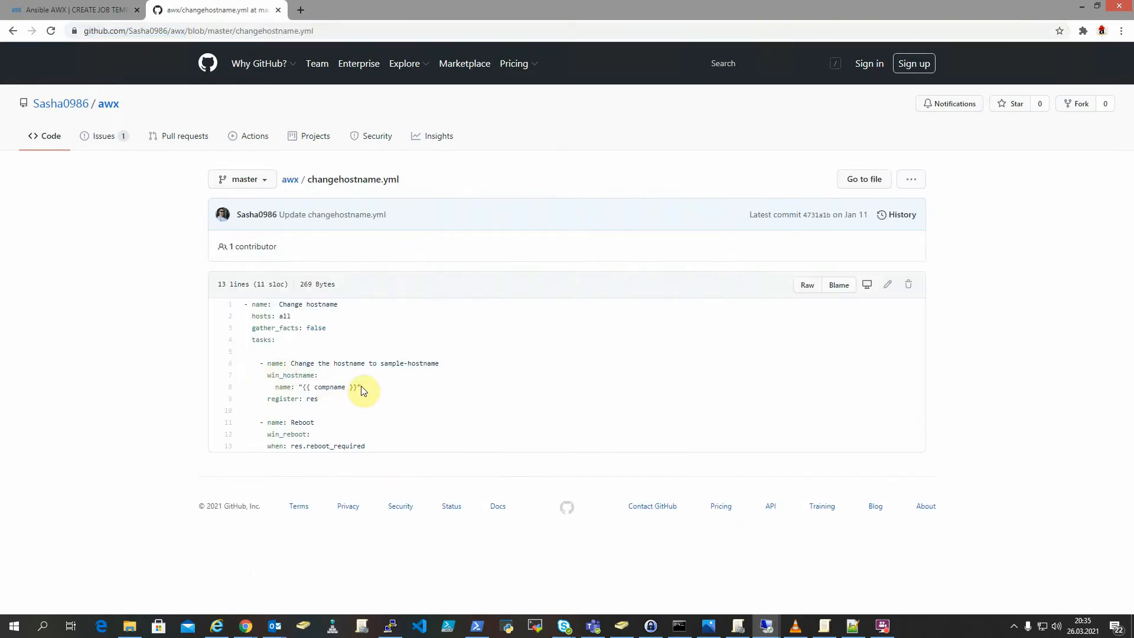
{"action": "left_click_drag", "start_coordinate": [315, 387], "coordinate": [298, 387]}
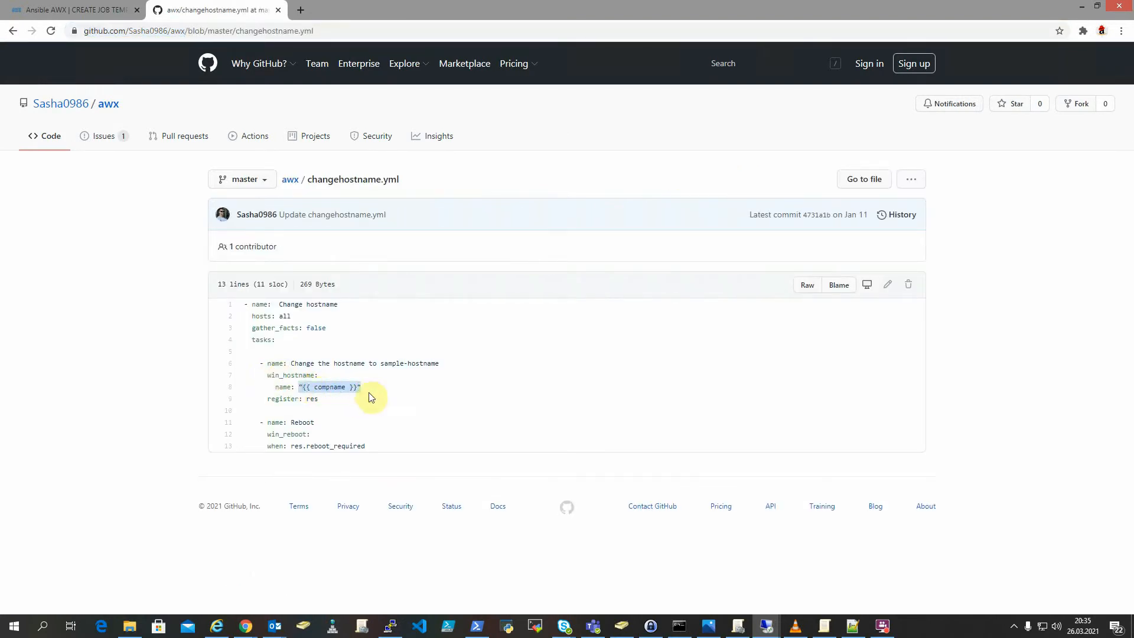
{"action": "left_click", "coordinate": [82, 10]}
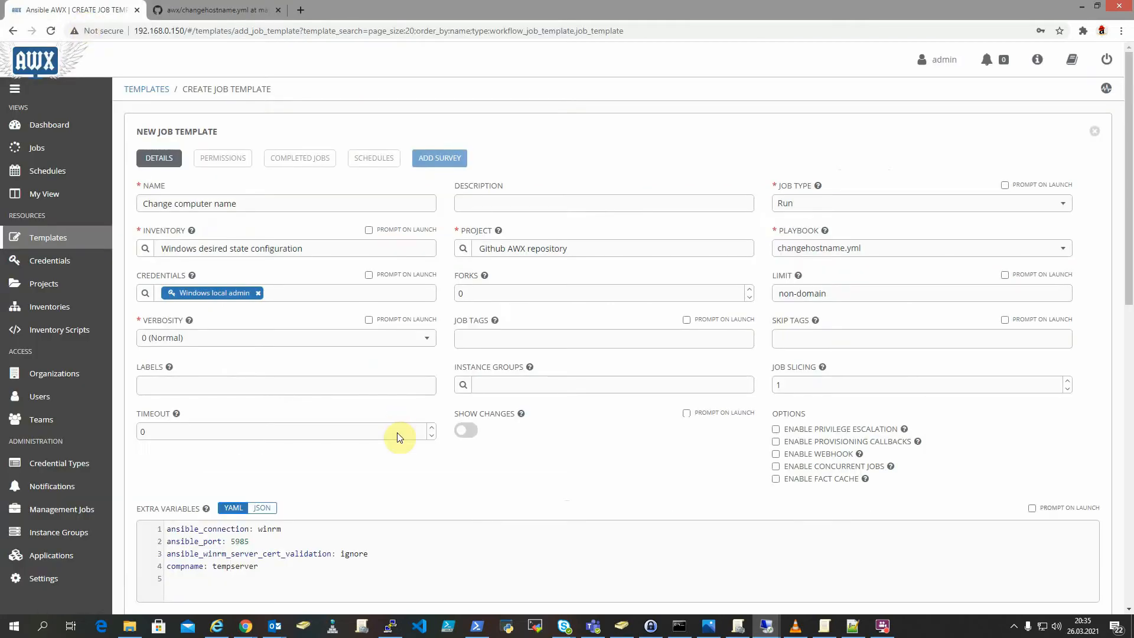
Save the Change computer name template and go back to the Templates list
{"action": "scroll", "coordinate": [418, 540], "scroll_direction": "down", "scroll_amount": 4}
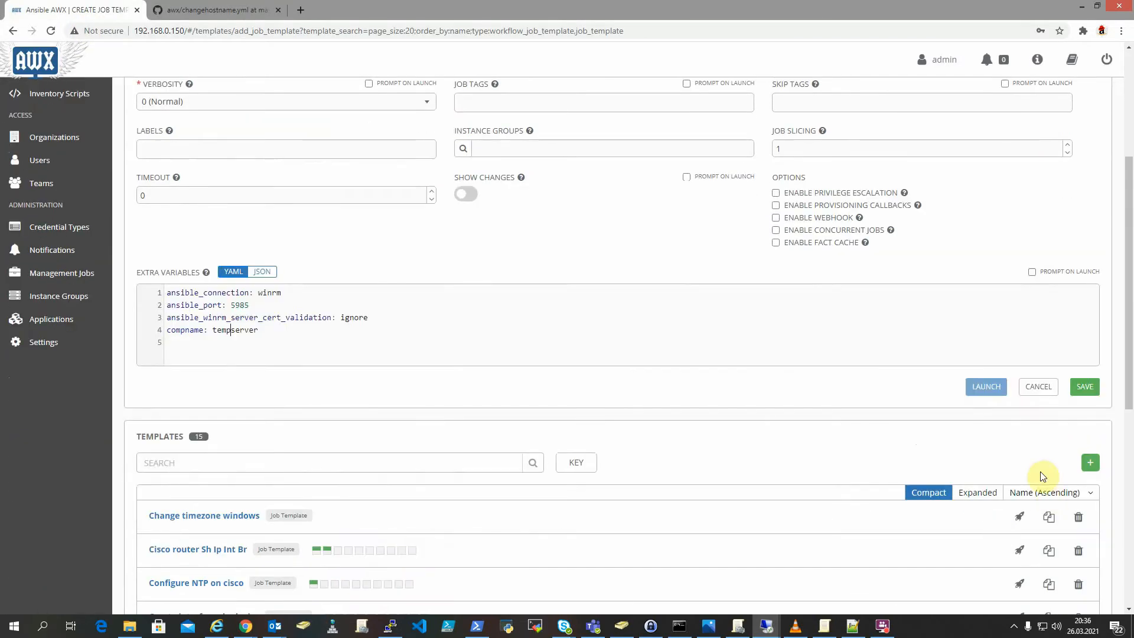
{"action": "left_click", "coordinate": [1091, 391]}
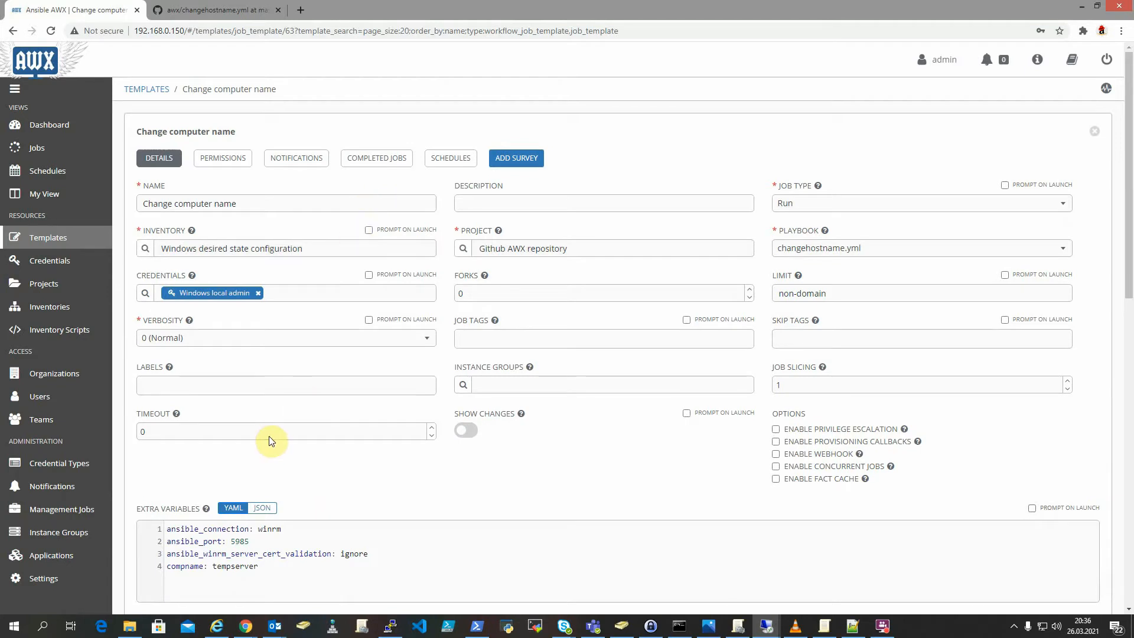
{"action": "left_click", "coordinate": [55, 242]}
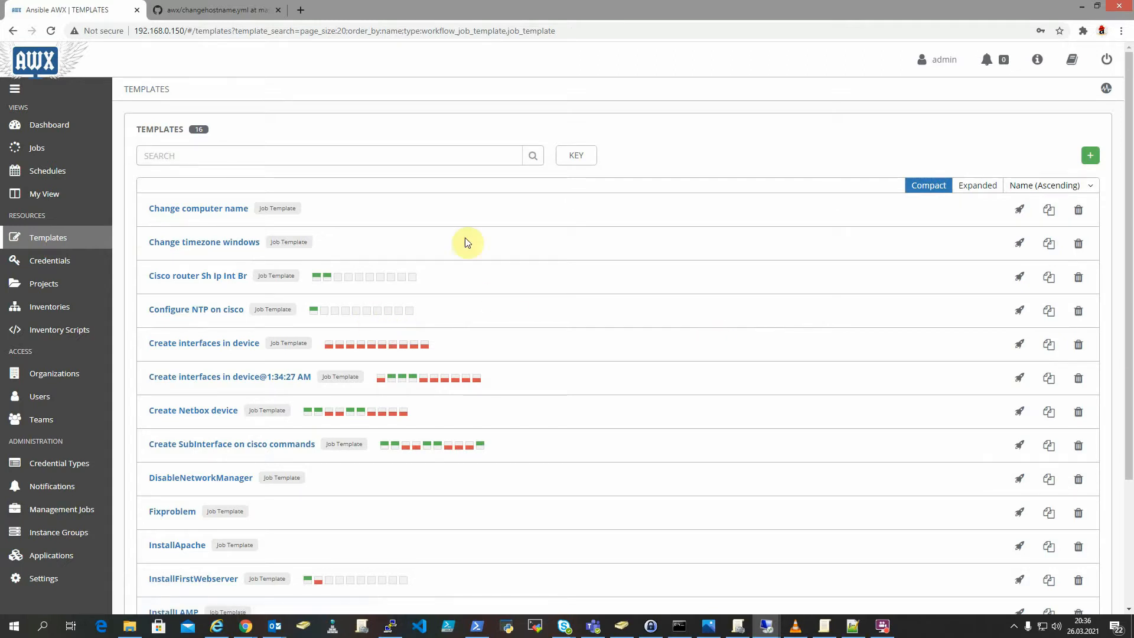
Start a new job template named join to domain with the Windows desired state configuration inventory
{"action": "left_click", "coordinate": [1089, 160]}
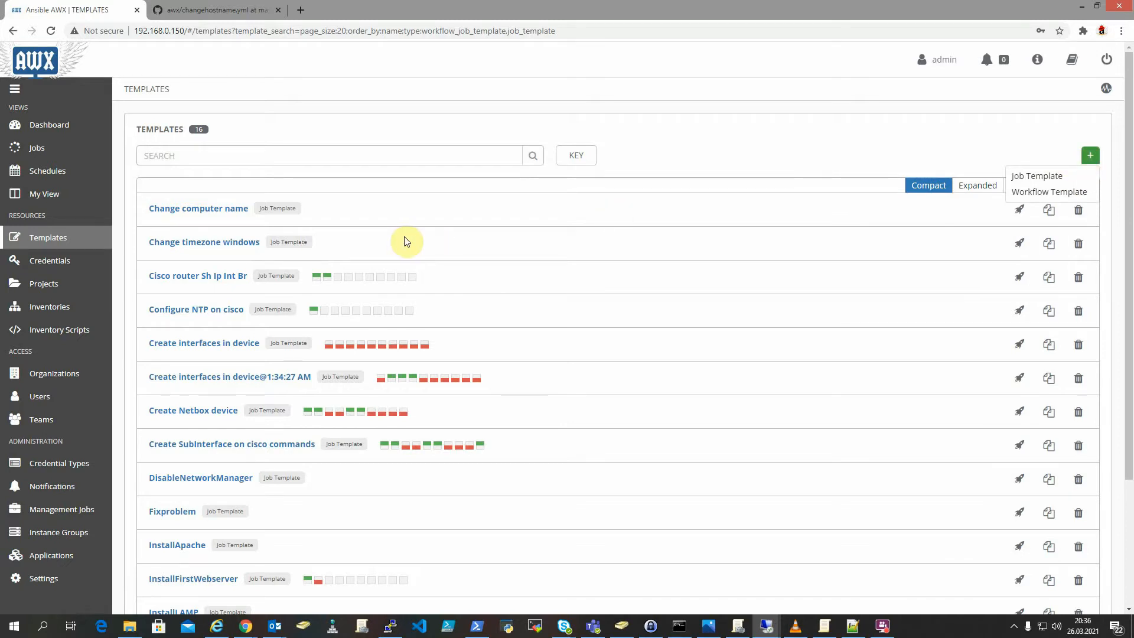
{"action": "left_click", "coordinate": [1036, 176]}
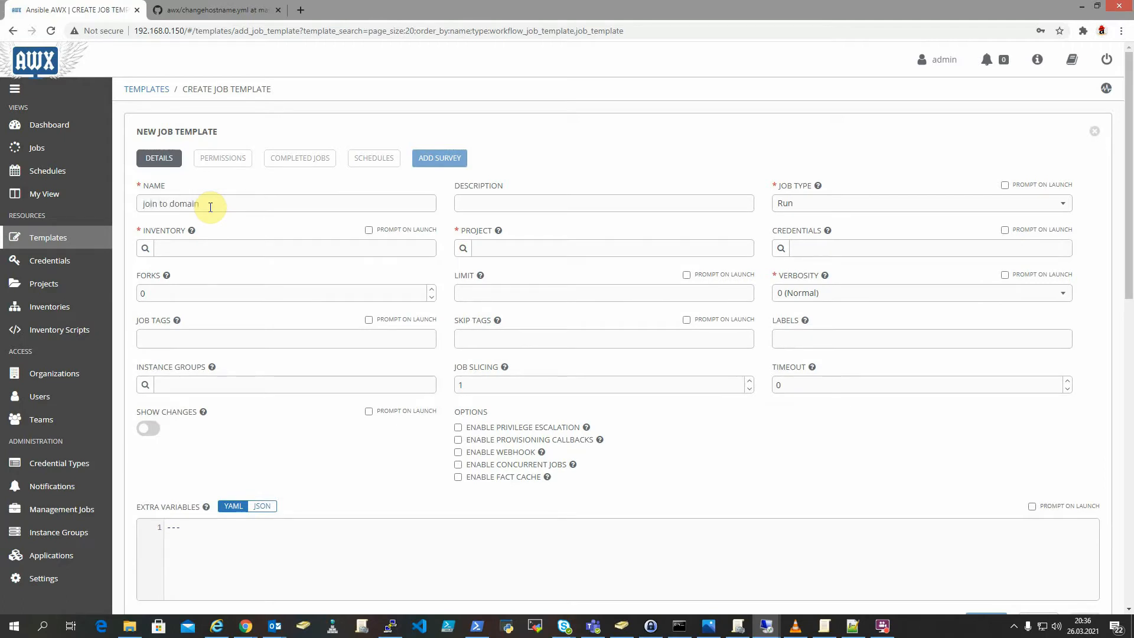
{"action": "left_click", "coordinate": [144, 248]}
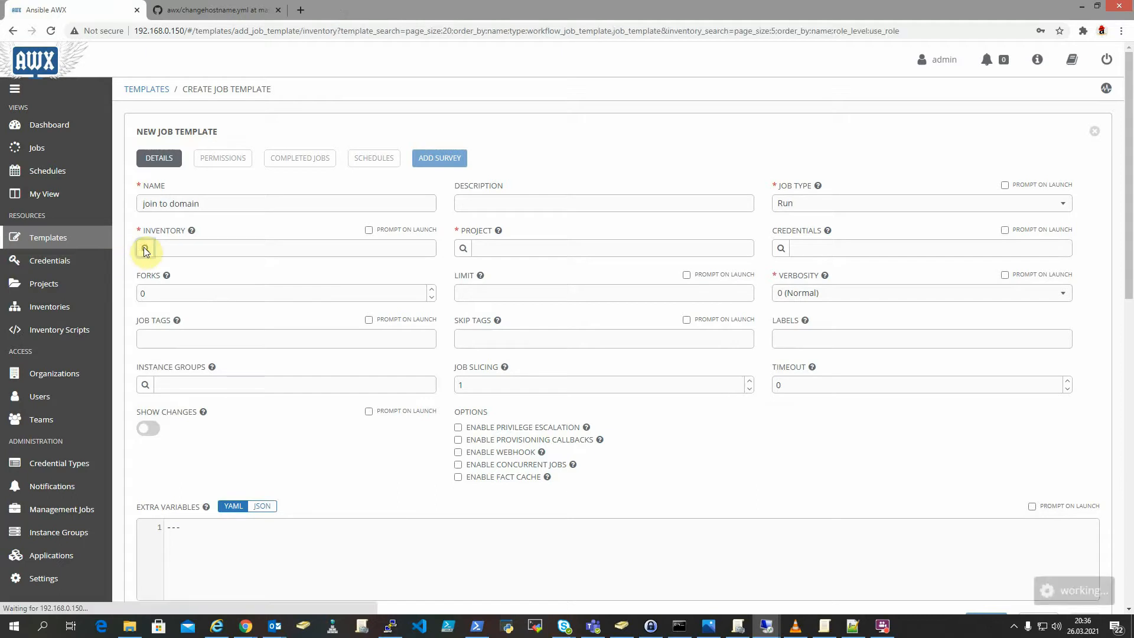
{"action": "left_click", "coordinate": [424, 338]}
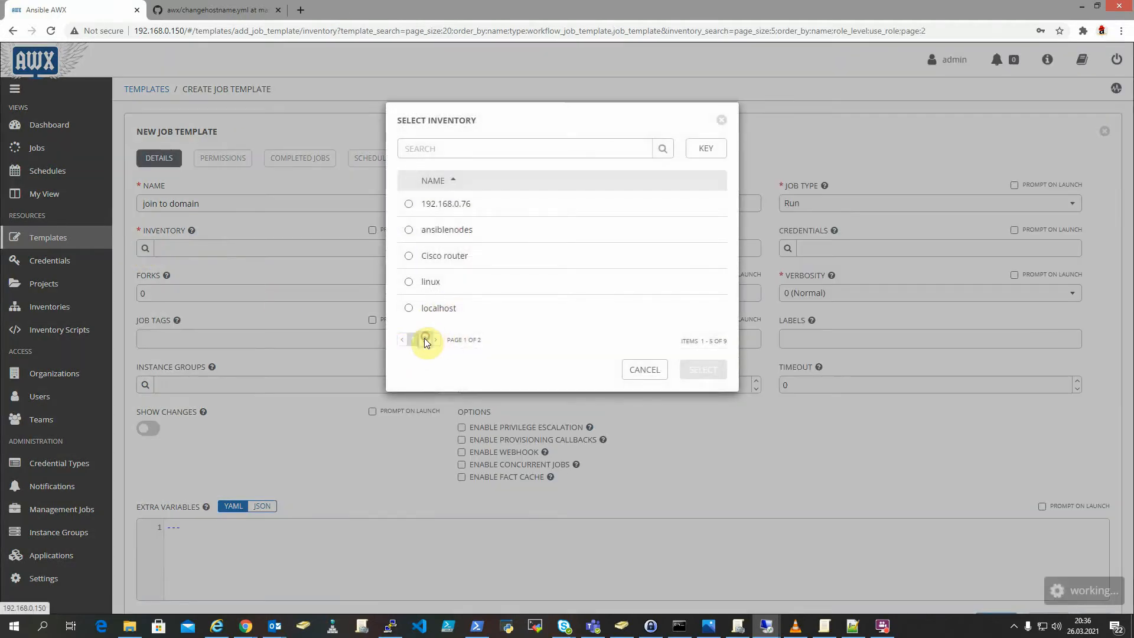
{"action": "left_click", "coordinate": [408, 258]}
{"action": "left_click", "coordinate": [703, 344]}
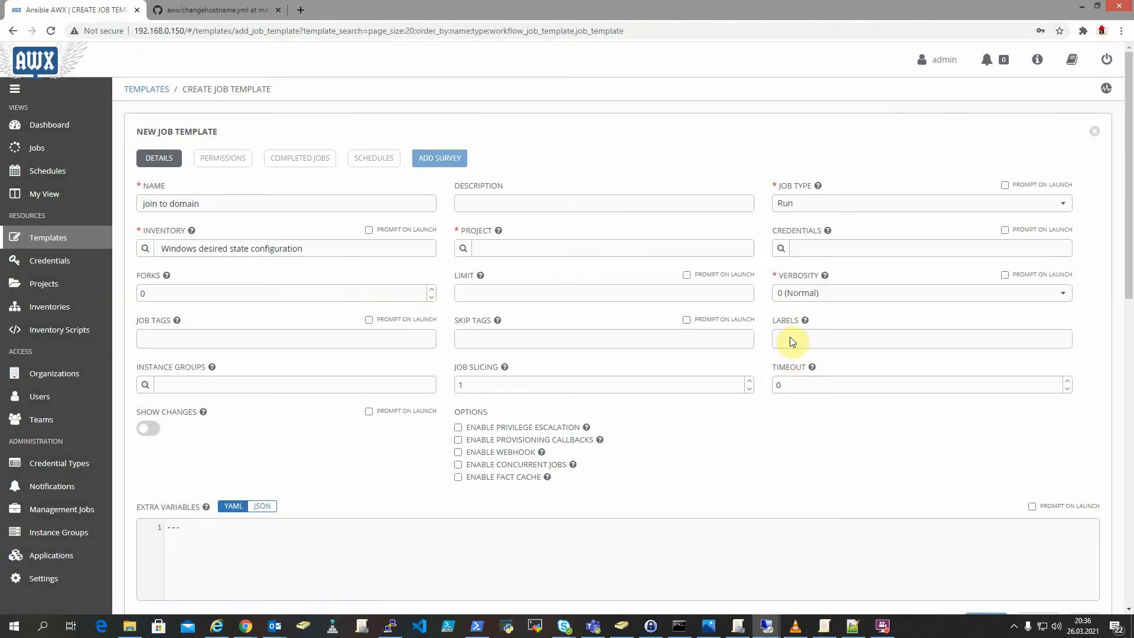
Set the project to Github AWX repository and the playbook to jointodomain.yml
{"action": "left_click", "coordinate": [463, 248]}
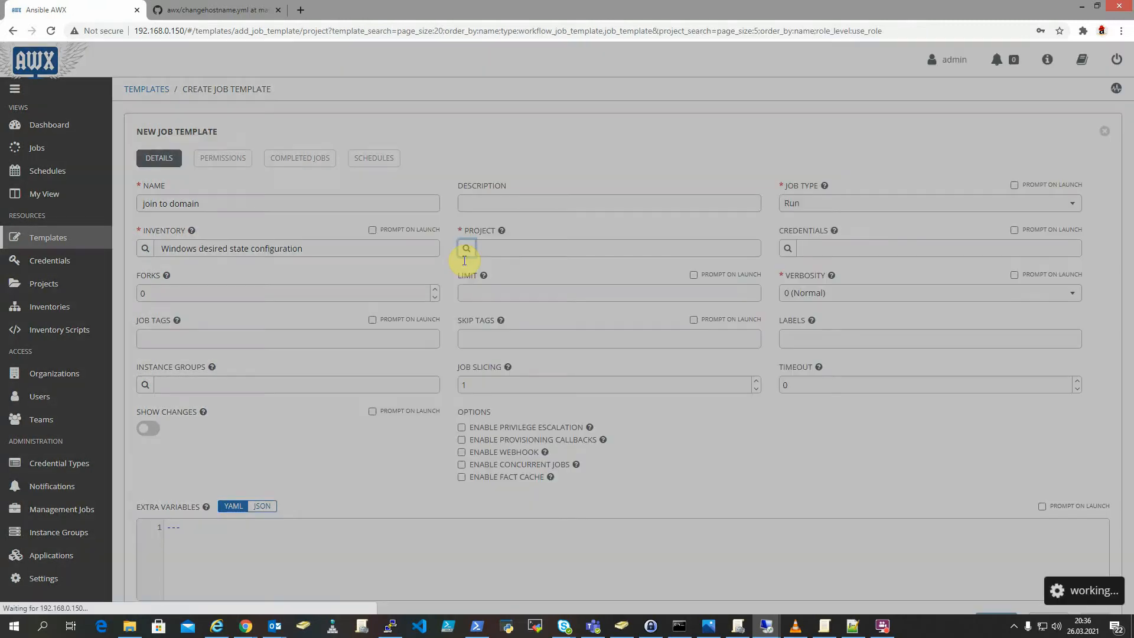
{"action": "left_click", "coordinate": [408, 281]}
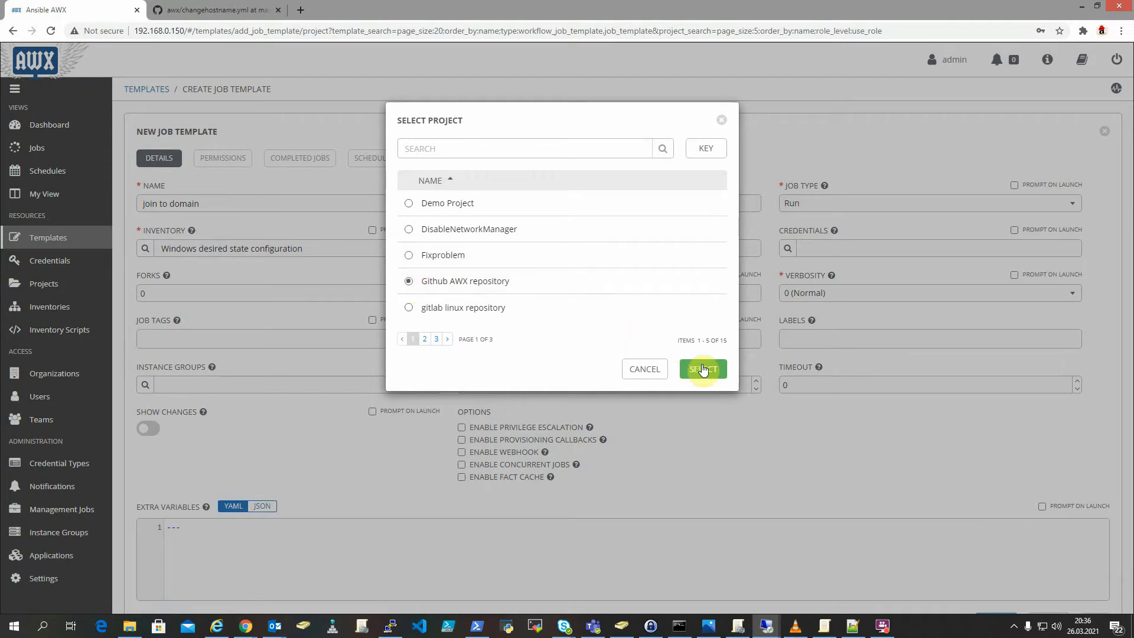
{"action": "left_click", "coordinate": [703, 369]}
{"action": "left_click", "coordinate": [803, 248]}
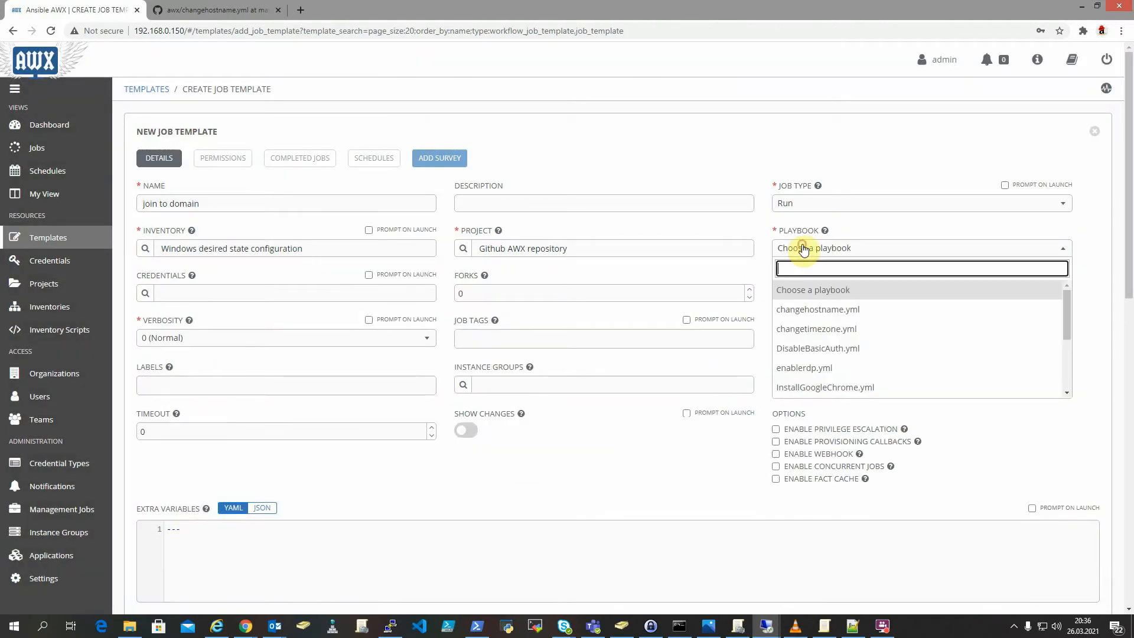
{"action": "scroll", "coordinate": [851, 355], "scroll_direction": "down", "scroll_amount": 3}
{"action": "left_click", "coordinate": [835, 353]}
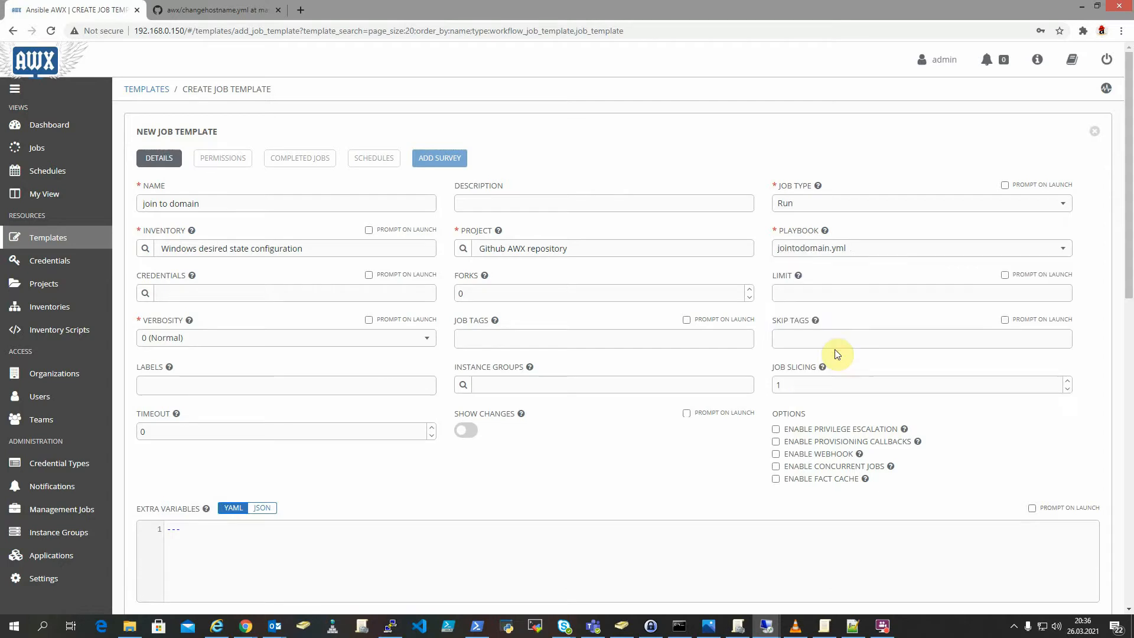
Use the Windows local admin credential, Normal verbosity, and limit non-domain
{"action": "left_click", "coordinate": [148, 293]}
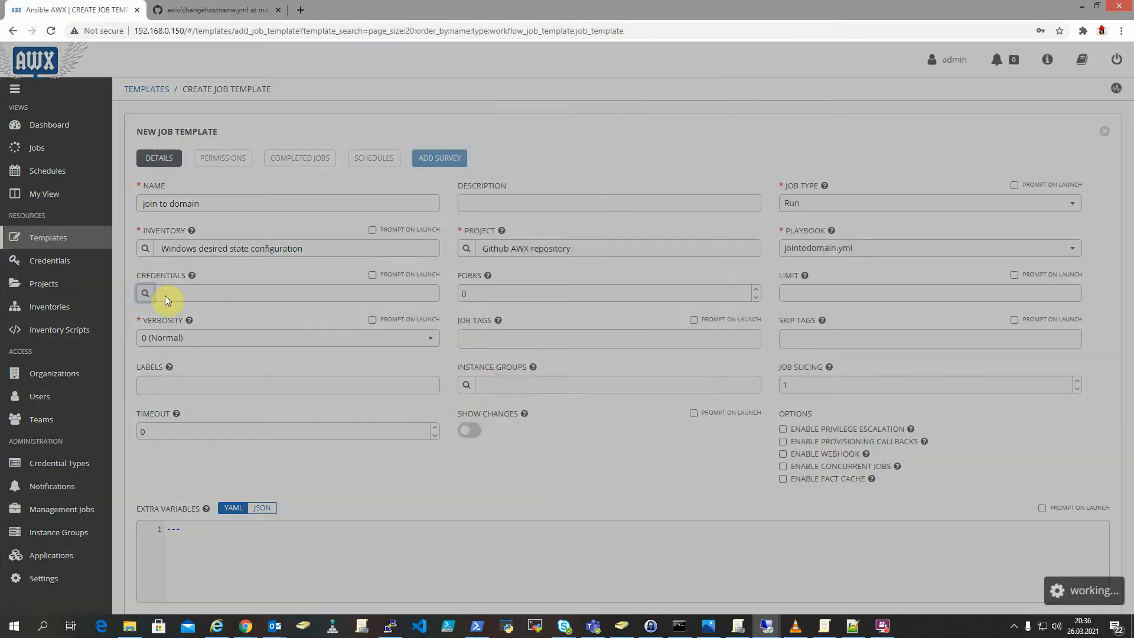
{"action": "left_click", "coordinate": [424, 367]}
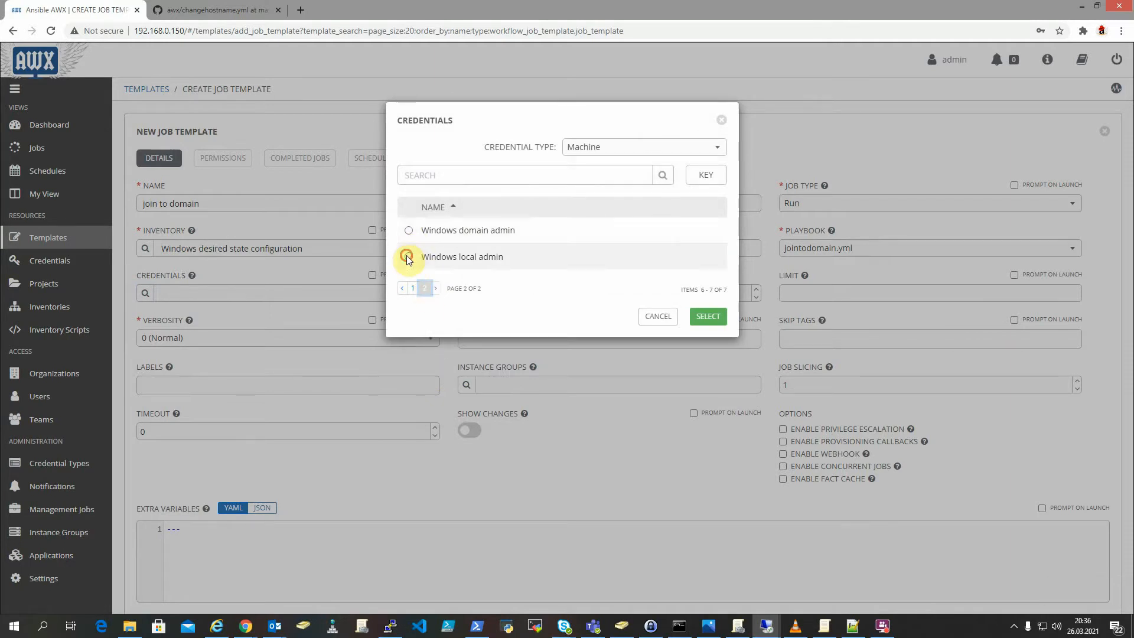
{"action": "left_click", "coordinate": [409, 256]}
{"action": "left_click", "coordinate": [708, 353]}
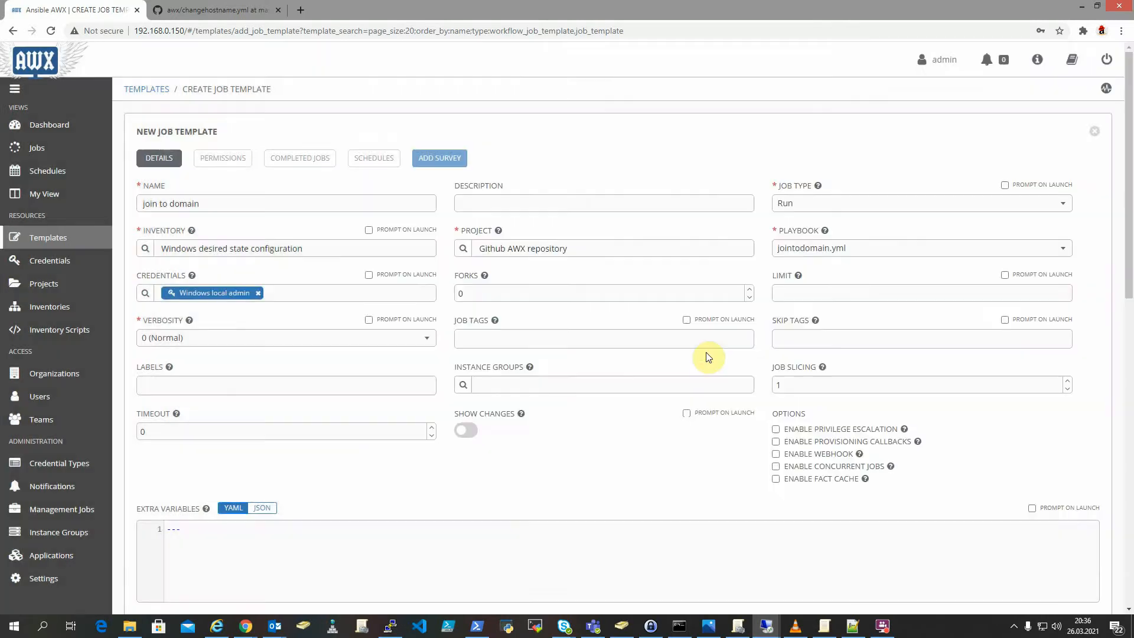
{"action": "left_click", "coordinate": [173, 343]}
{"action": "left_click", "coordinate": [177, 356]}
{"action": "left_click", "coordinate": [786, 287]}
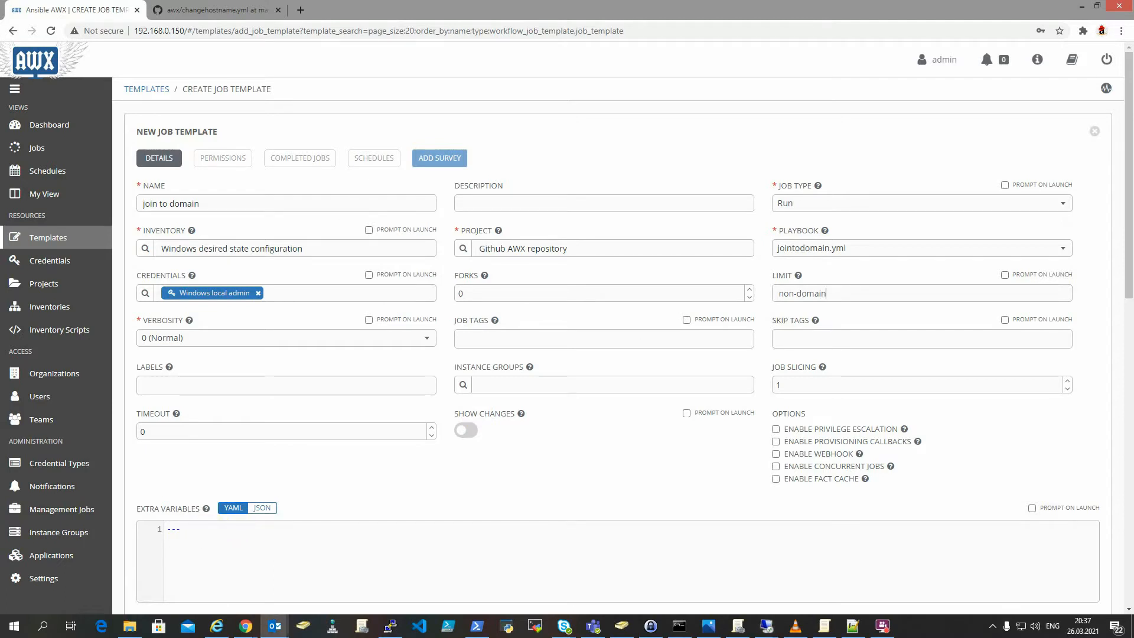
Replace the Extra Variables placeholder with domain-join YAML: domain SHLISS.RU, compname tempserver, domadmin account
{"action": "left_click_drag", "start_coordinate": [204, 530], "coordinate": [147, 533]}
{"action": "key", "text": "ctrl+v"}
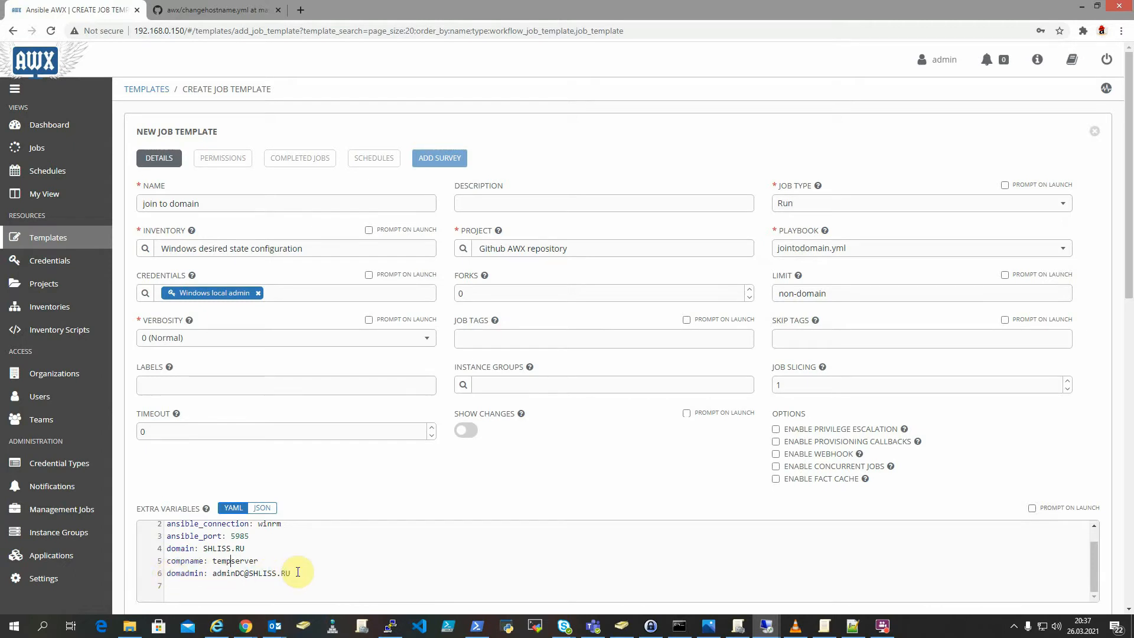
{"action": "left_click", "coordinate": [226, 10]}
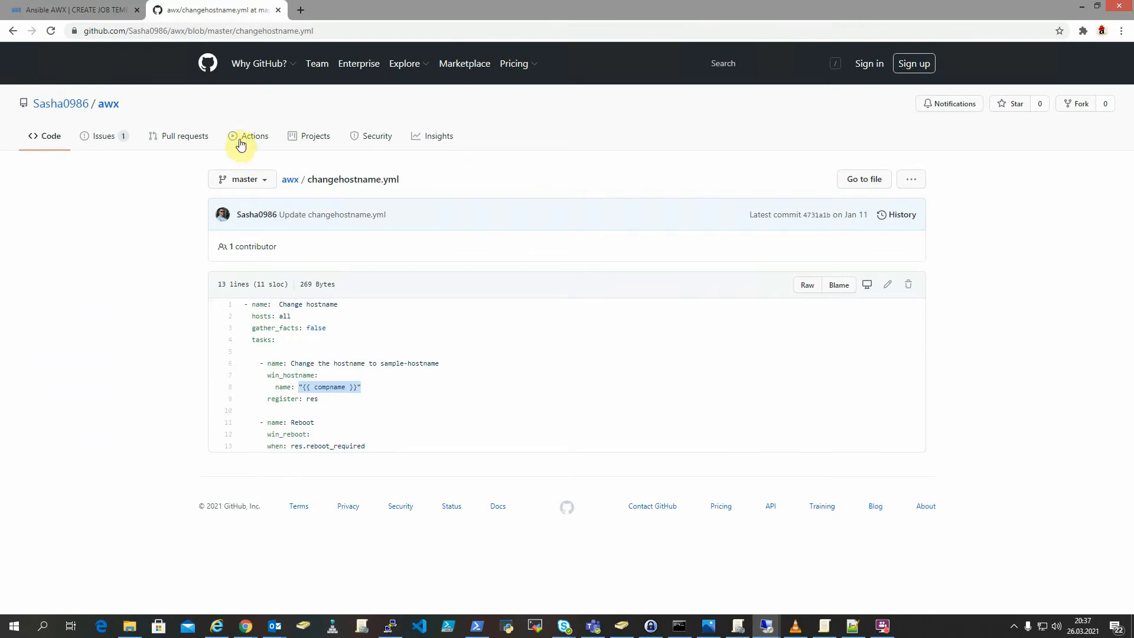
Review jointodomain.yml on GitHub to confirm it uses domain, compname, domadmin and pass variables
{"action": "left_click", "coordinate": [289, 181]}
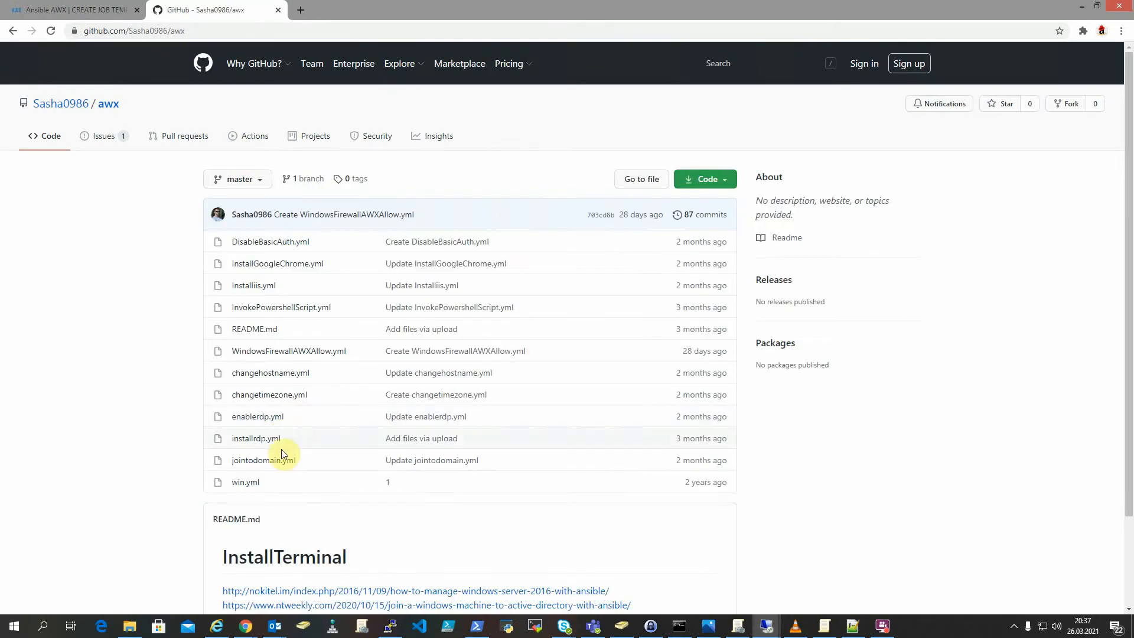
{"action": "left_click", "coordinate": [275, 460]}
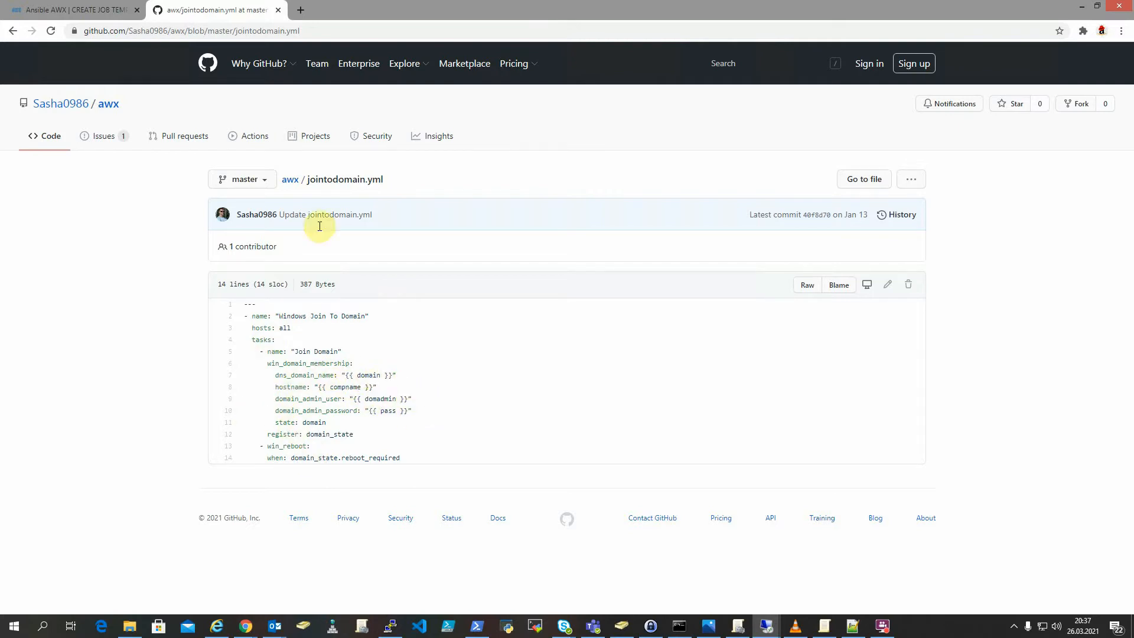
{"action": "left_click", "coordinate": [98, 14]}
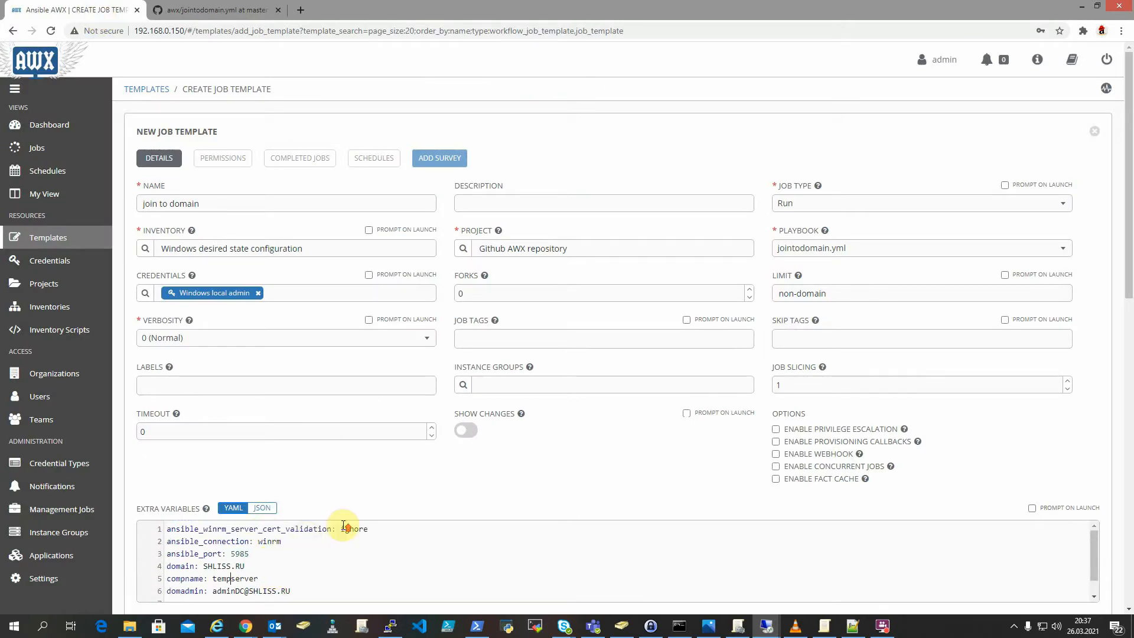
Save the completed join to domain job template, opening its template page
{"action": "scroll", "coordinate": [286, 544], "scroll_direction": "down", "scroll_amount": 1}
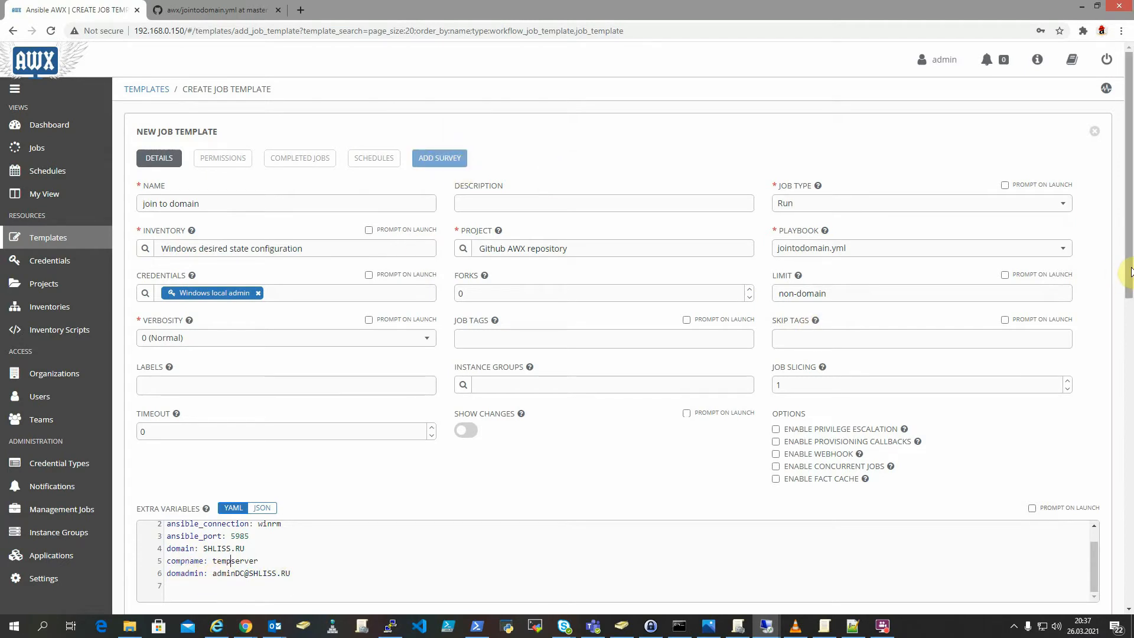
{"action": "left_click_drag", "start_coordinate": [1129, 273], "coordinate": [1129, 323]}
{"action": "left_click", "coordinate": [1087, 510]}
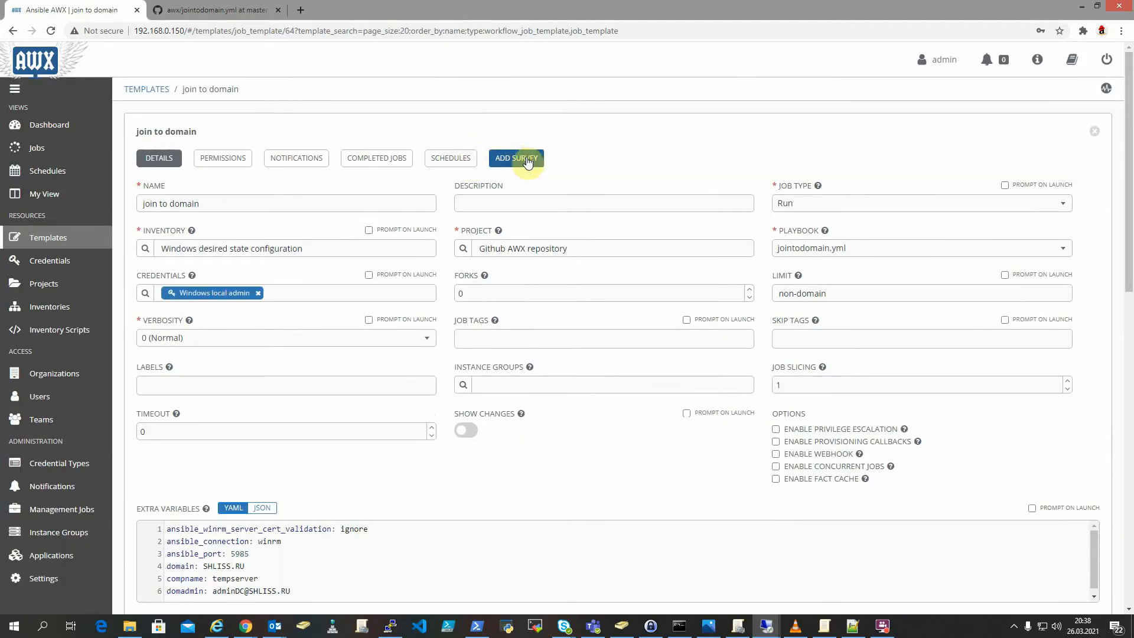
Add a survey question Pass, variable pass, with a Password answer type and default value
{"action": "left_click", "coordinate": [525, 158]}
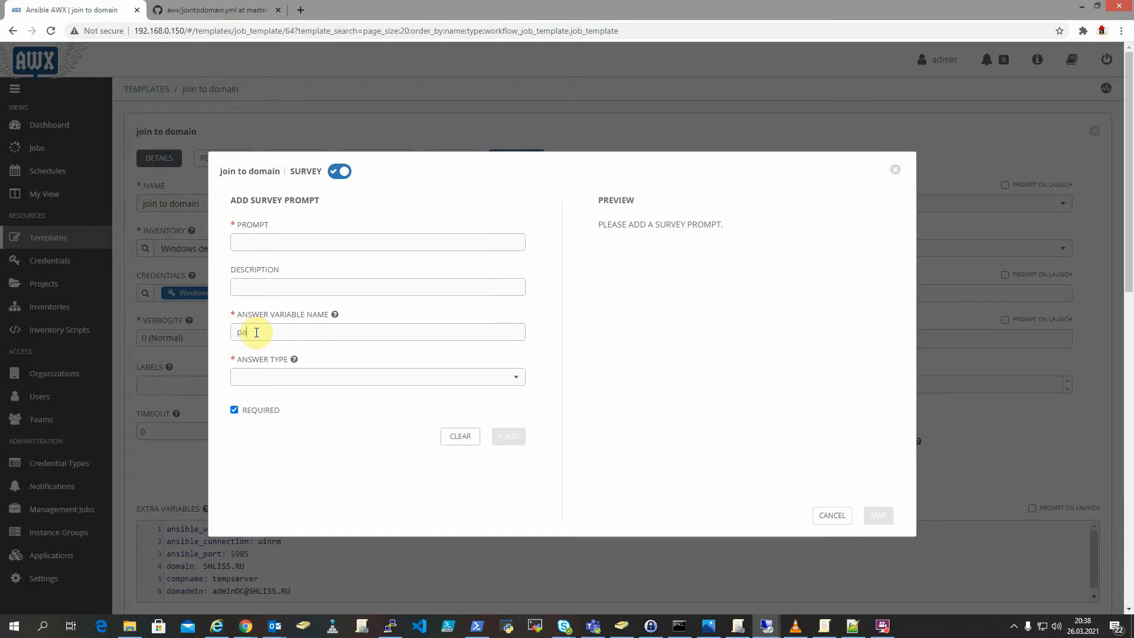
{"action": "left_click", "coordinate": [242, 244]}
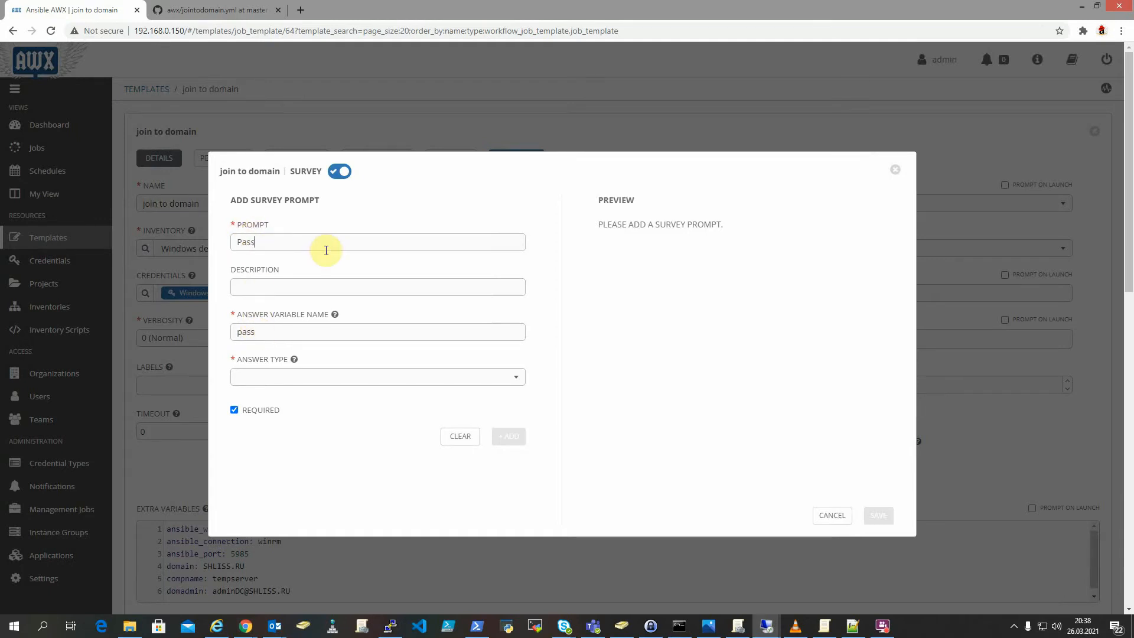
{"action": "left_click", "coordinate": [301, 378]}
{"action": "left_click", "coordinate": [293, 473]}
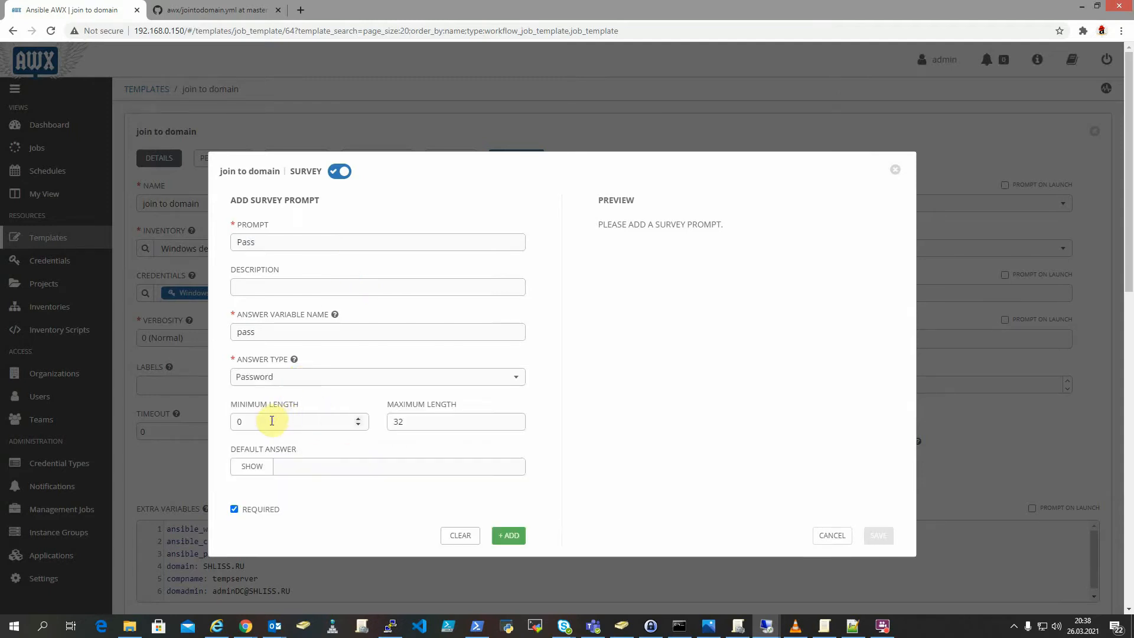
{"action": "left_click", "coordinate": [318, 466]}
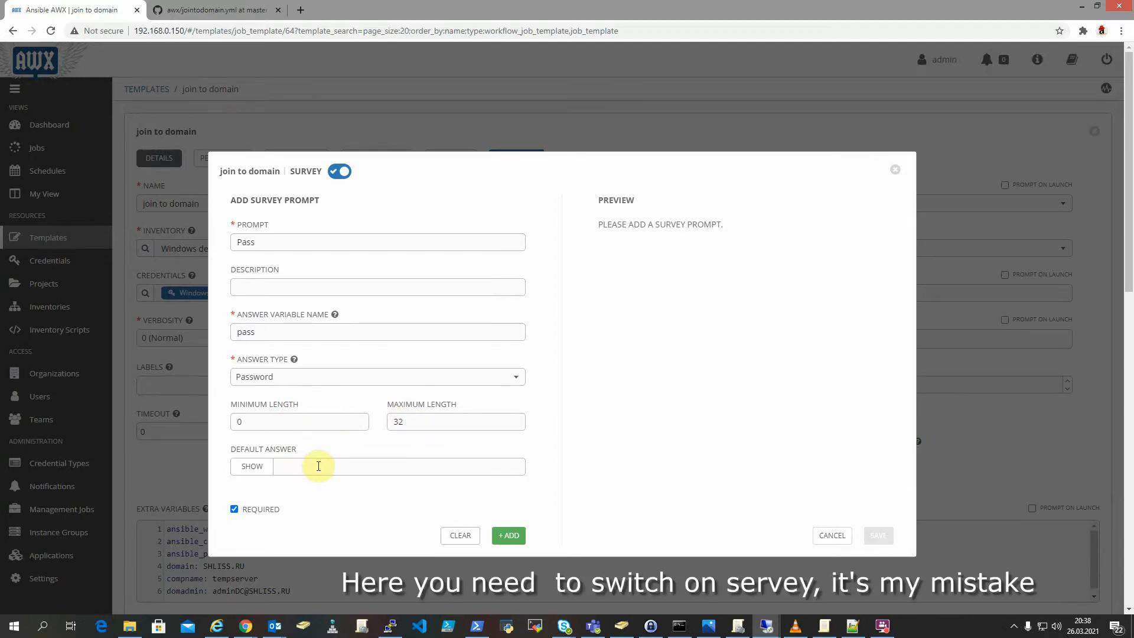
{"action": "left_click", "coordinate": [340, 171]}
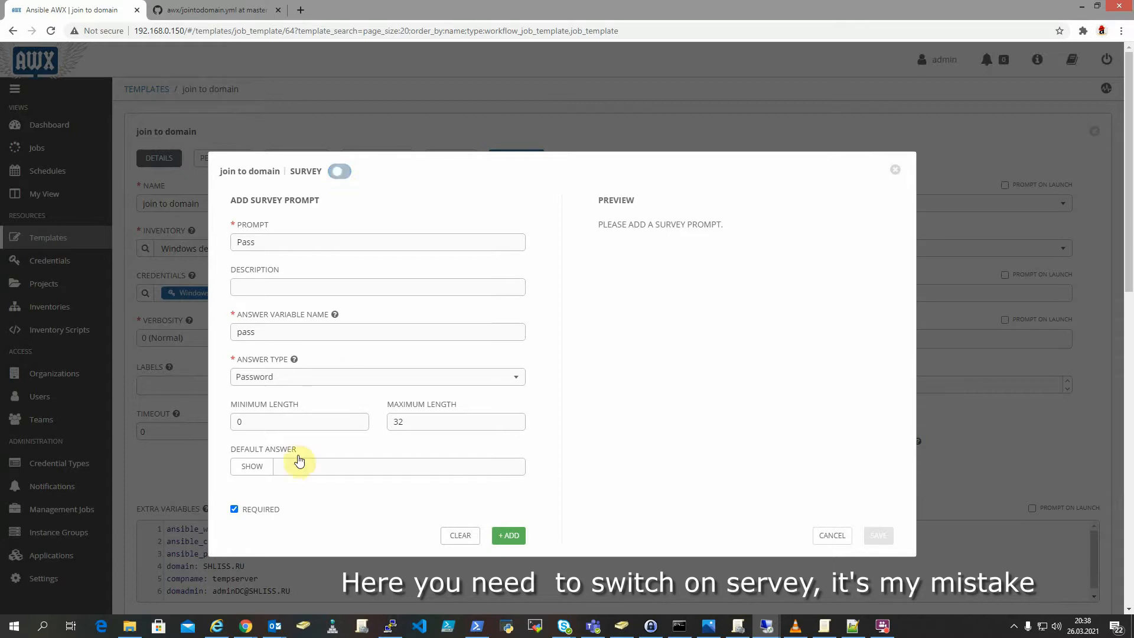
{"action": "left_click", "coordinate": [284, 468]}
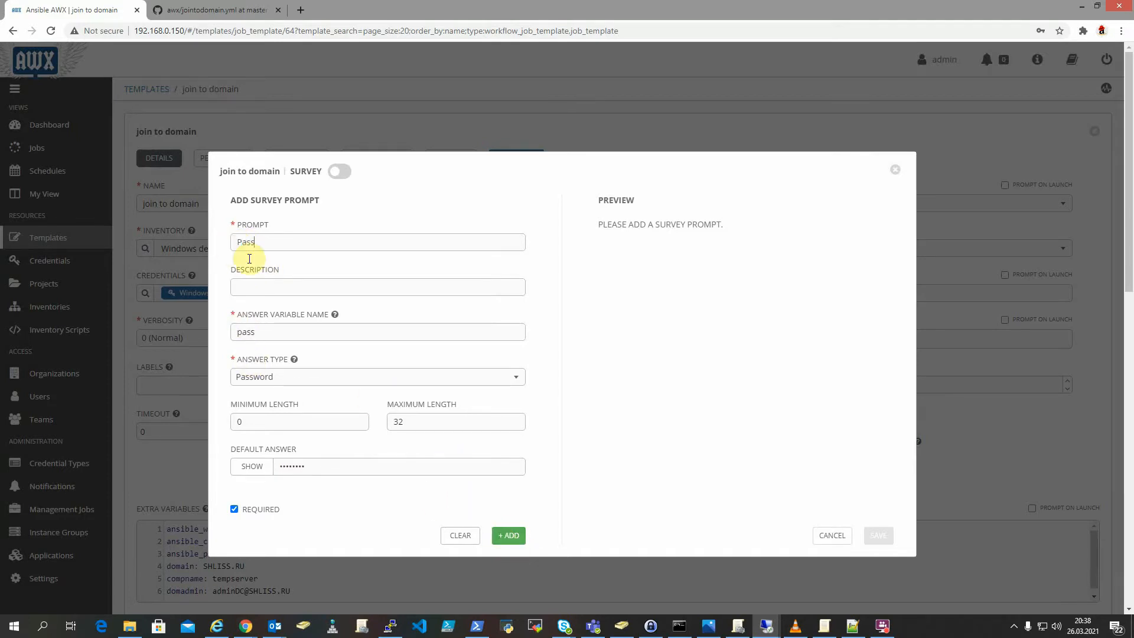
{"action": "left_click", "coordinate": [506, 533]}
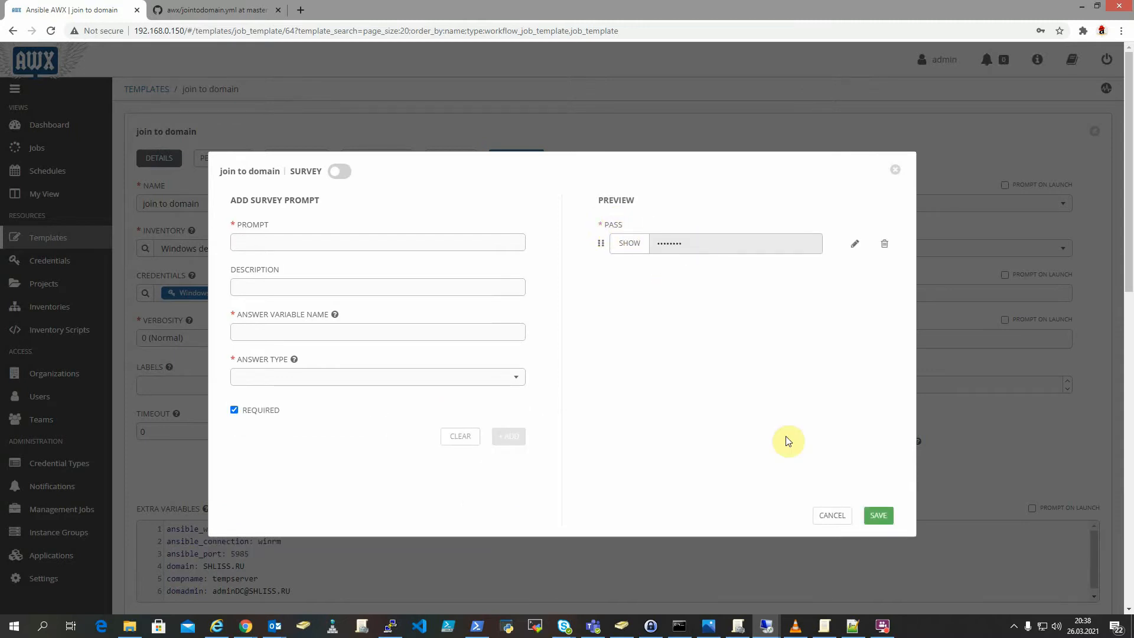
Save the survey and then save the join to domain template again
{"action": "left_click", "coordinate": [880, 517]}
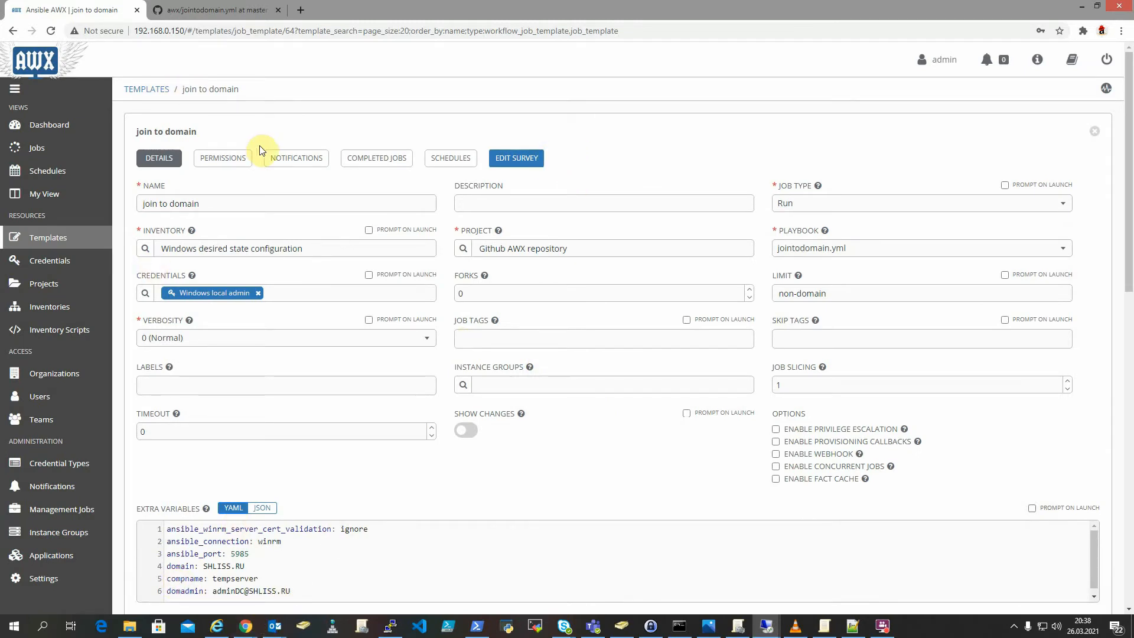
{"action": "scroll", "coordinate": [751, 496], "scroll_direction": "down", "scroll_amount": 4}
{"action": "left_click", "coordinate": [1076, 387]}
Start a new job template named Windows update with the Windows desired state configuration inventory
{"action": "left_click", "coordinate": [56, 243]}
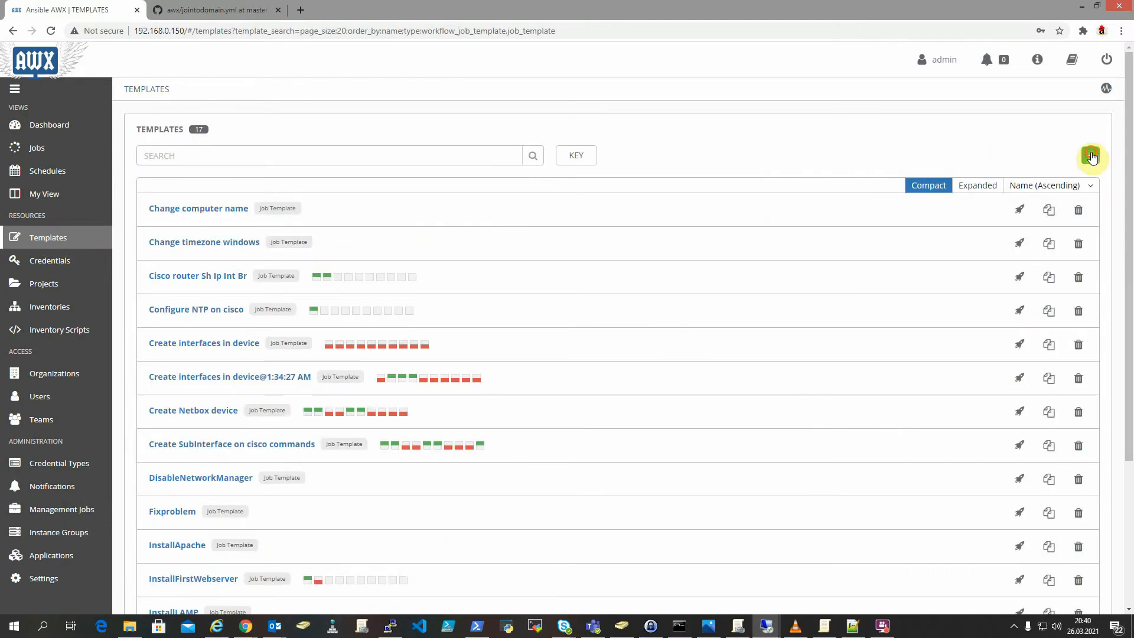
{"action": "left_click", "coordinate": [1092, 157]}
{"action": "left_click", "coordinate": [1031, 167]}
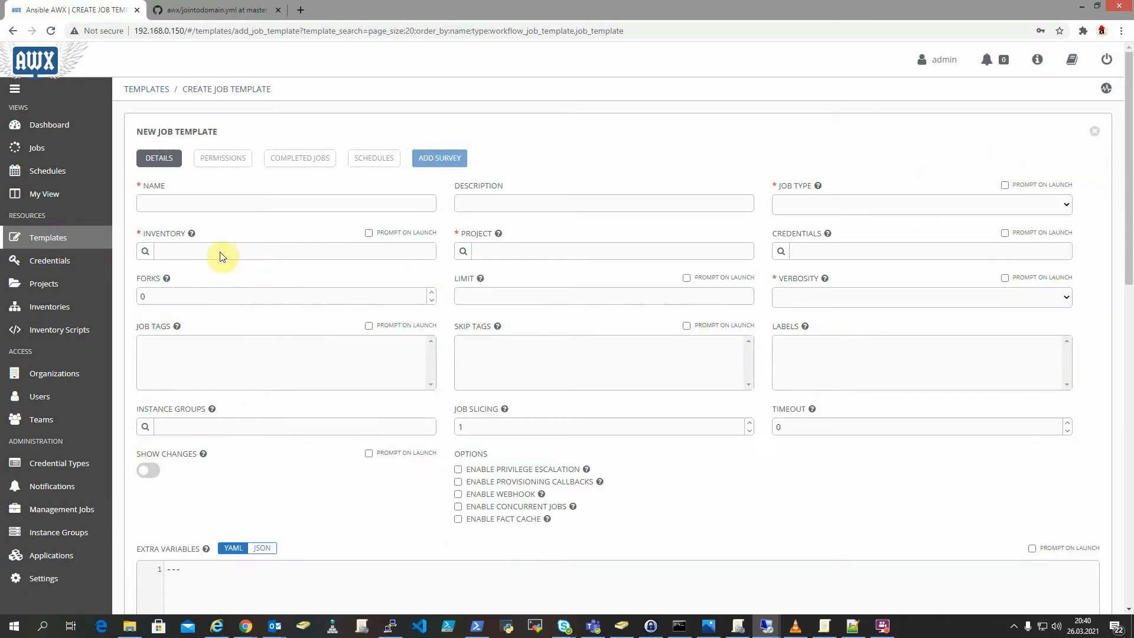
{"action": "left_click", "coordinate": [190, 202]}
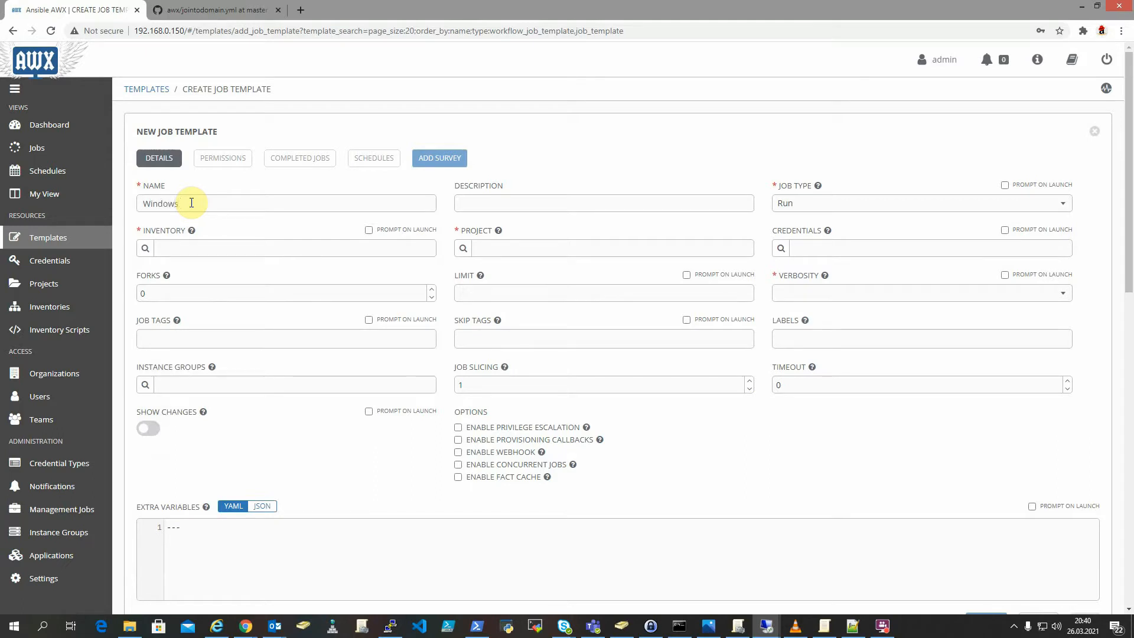
{"action": "left_click", "coordinate": [143, 249]}
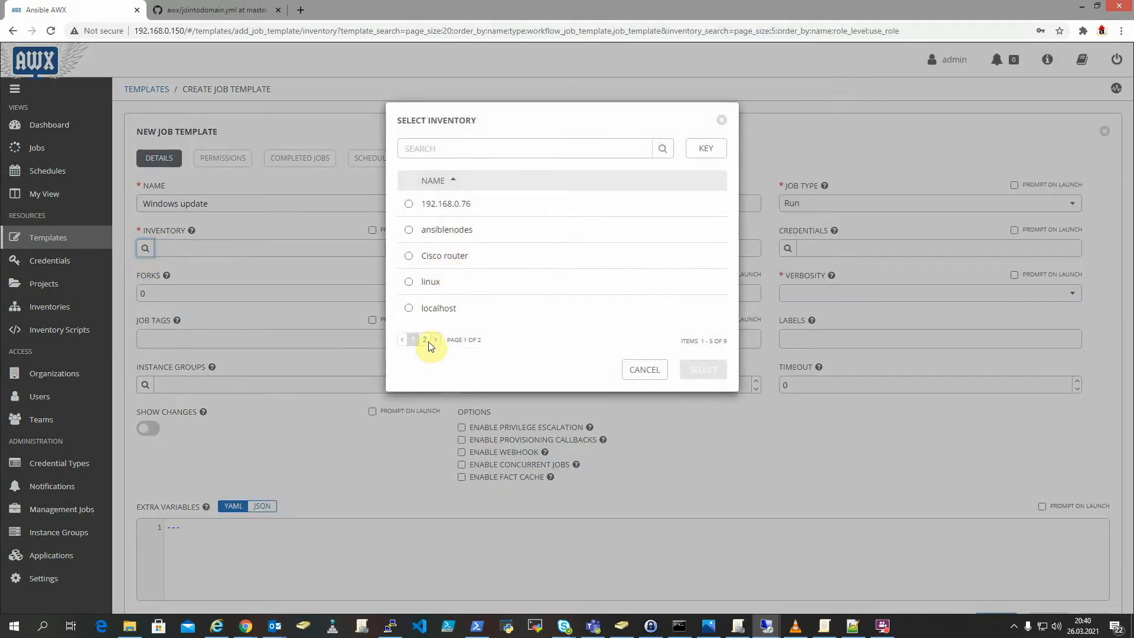
{"action": "left_click", "coordinate": [425, 340]}
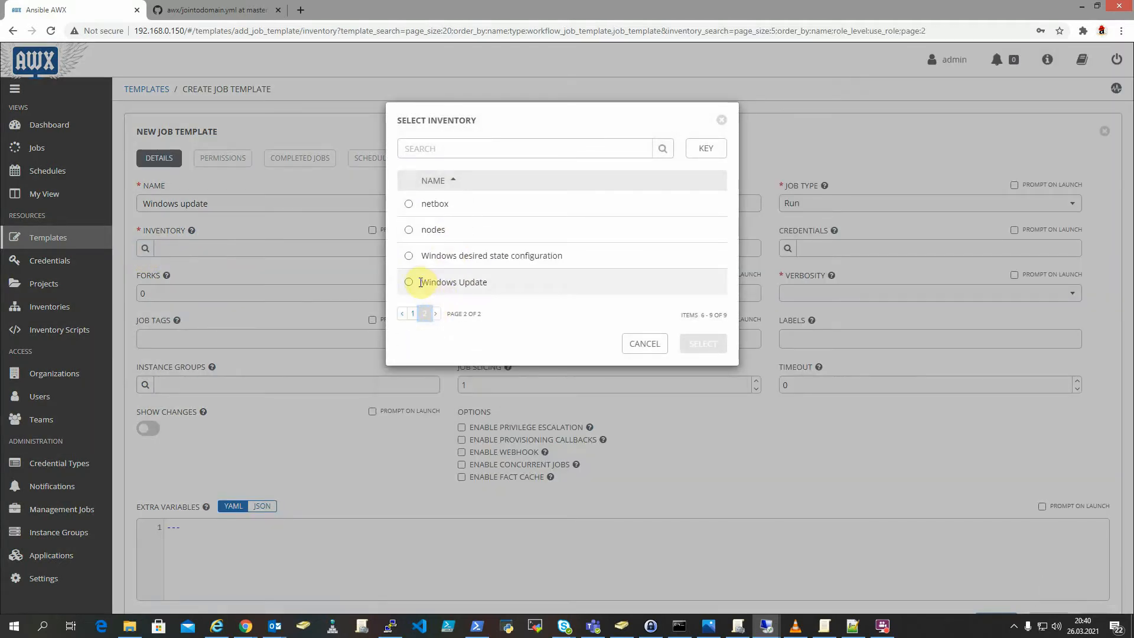
{"action": "left_click", "coordinate": [413, 257]}
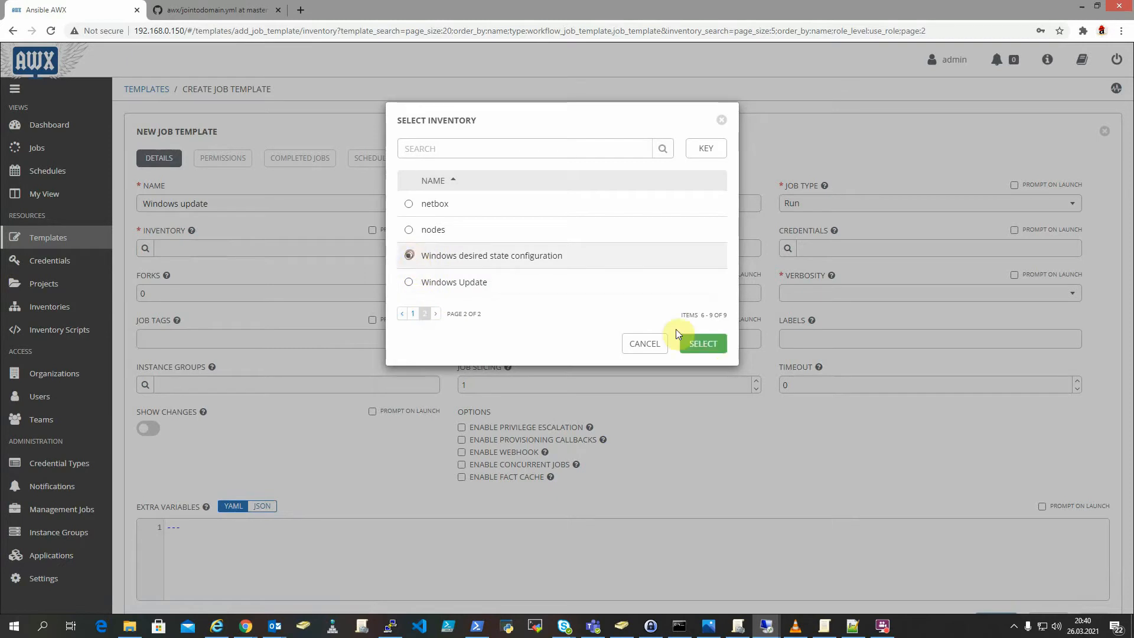
{"action": "left_click", "coordinate": [706, 343]}
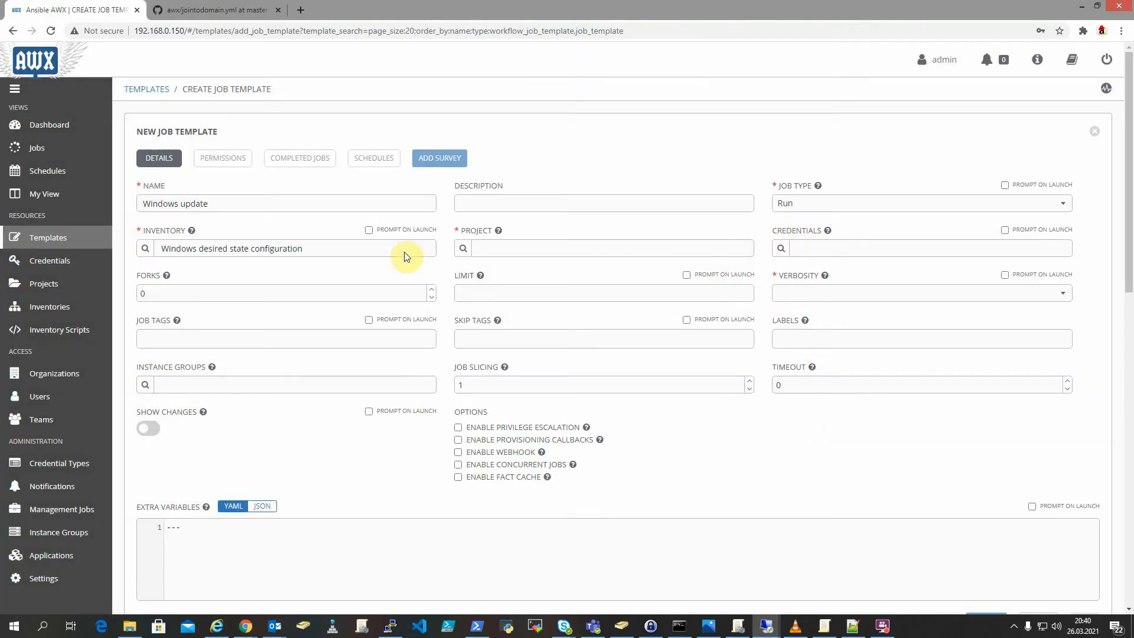
Set the project to Github AWX repository and the playbook to win.yml
{"action": "left_click", "coordinate": [465, 251]}
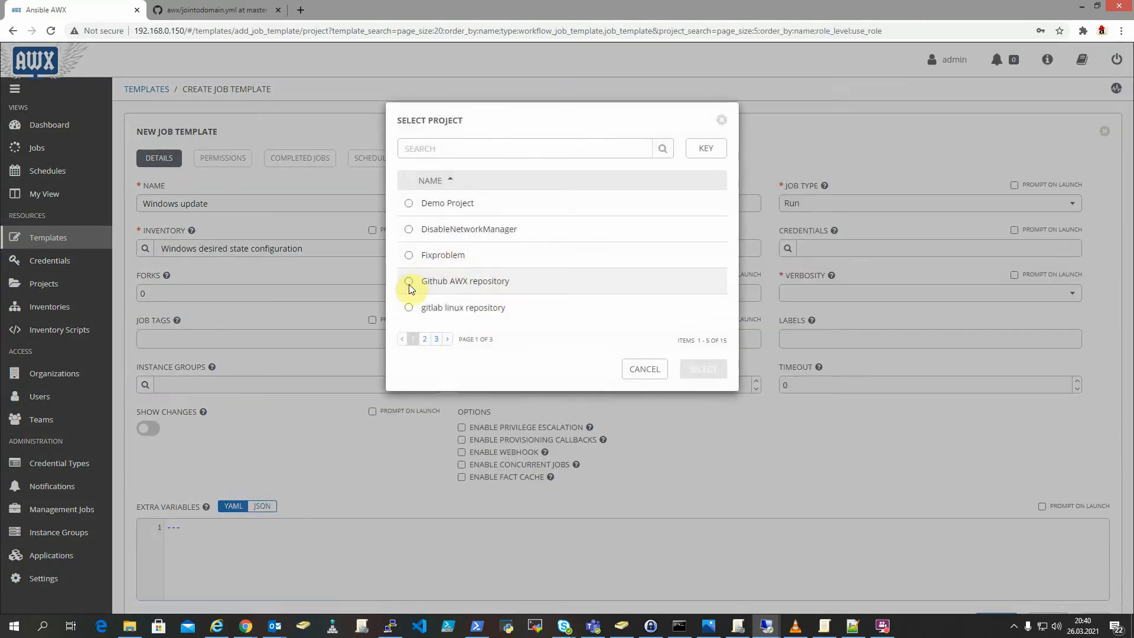
{"action": "left_click", "coordinate": [408, 282]}
{"action": "left_click", "coordinate": [712, 367]}
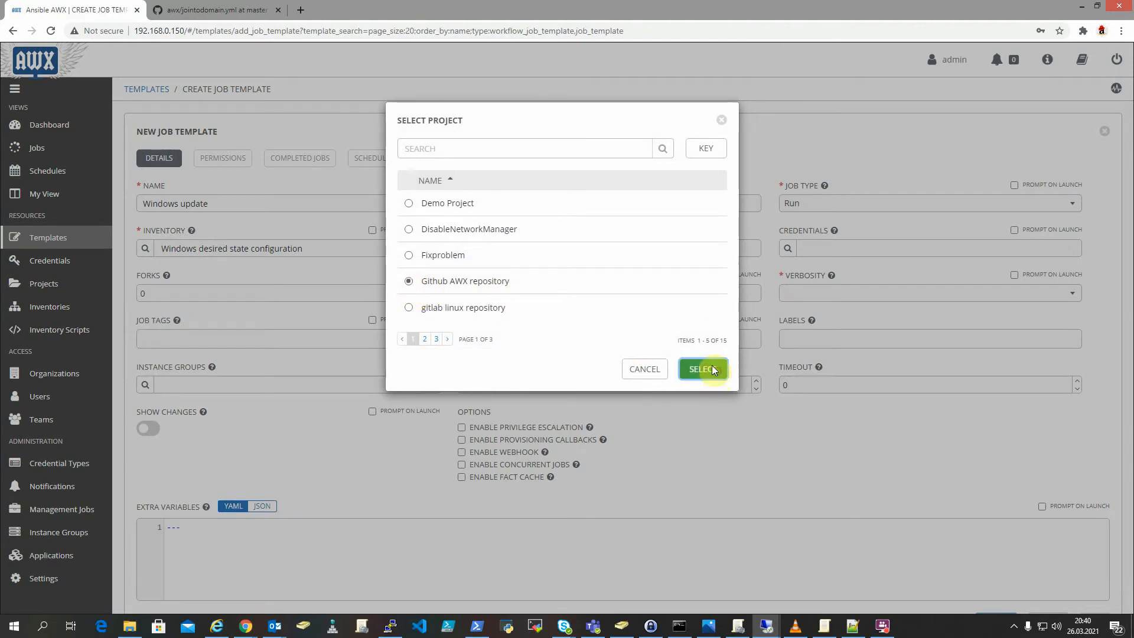
{"action": "left_click", "coordinate": [801, 248]}
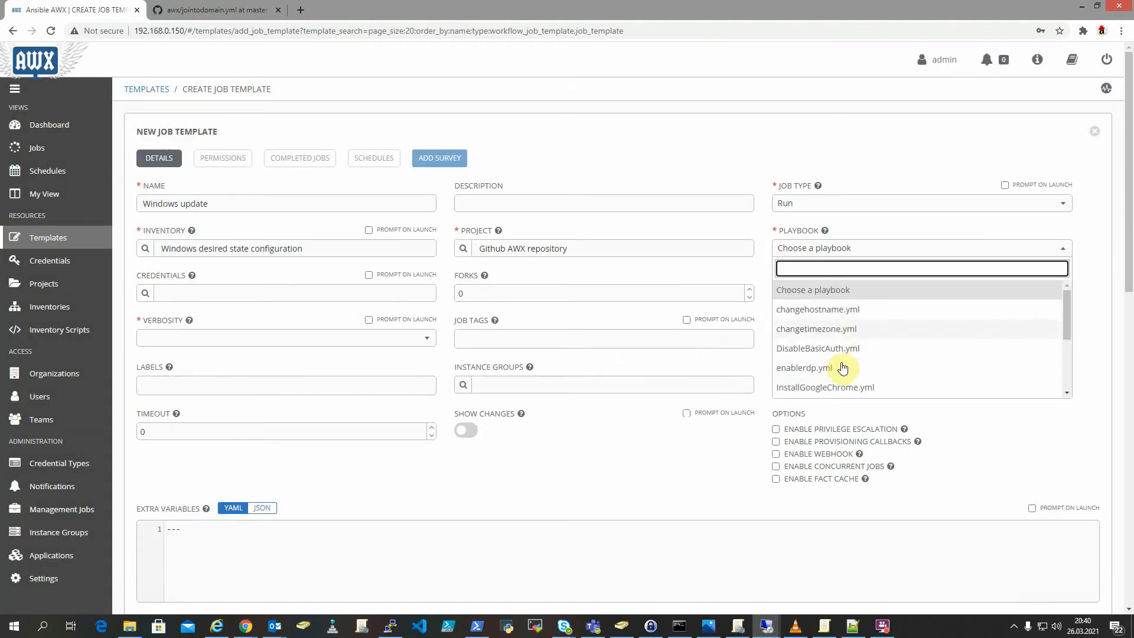
{"action": "scroll", "coordinate": [840, 366], "scroll_direction": "down", "scroll_amount": 5}
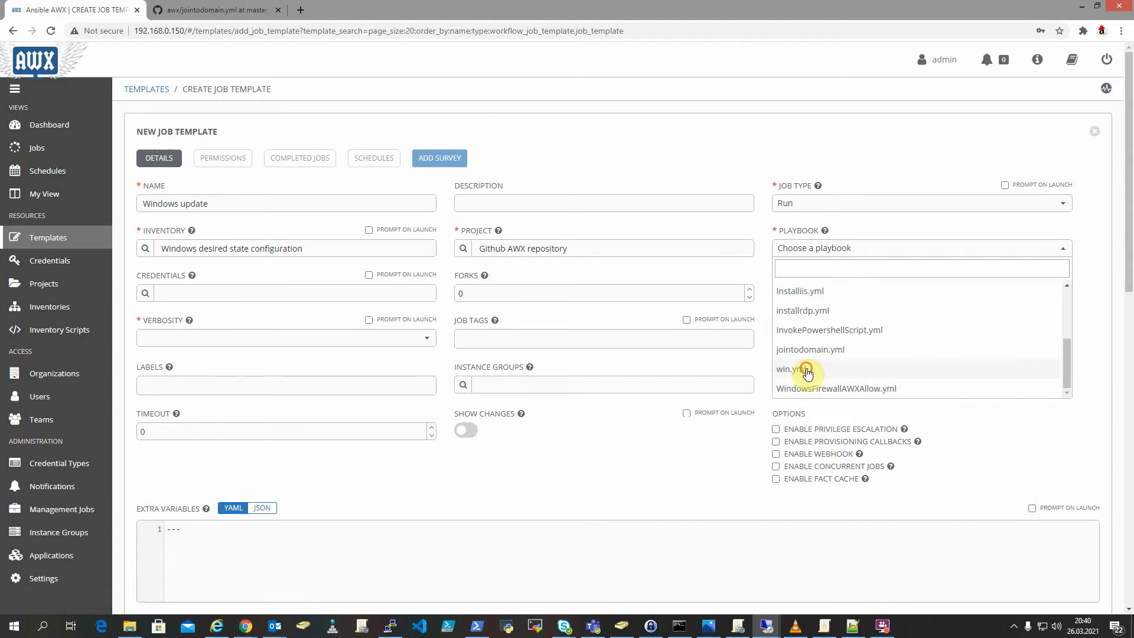
{"action": "left_click", "coordinate": [807, 369]}
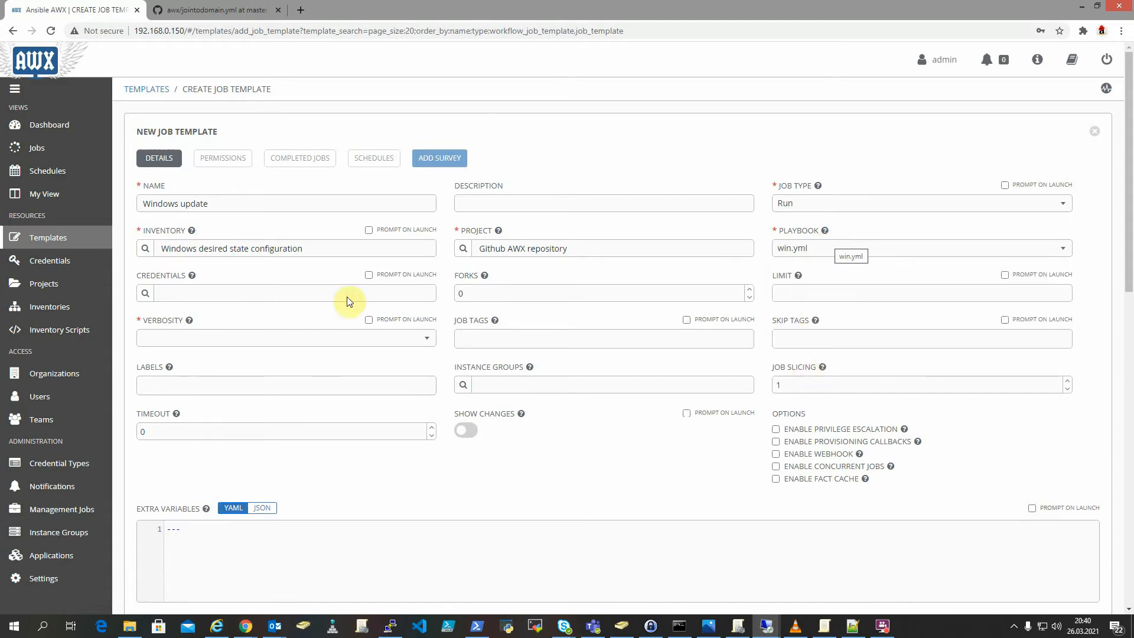
Attach the Windows domain admin credential to the Windows update template
{"action": "left_click", "coordinate": [147, 293]}
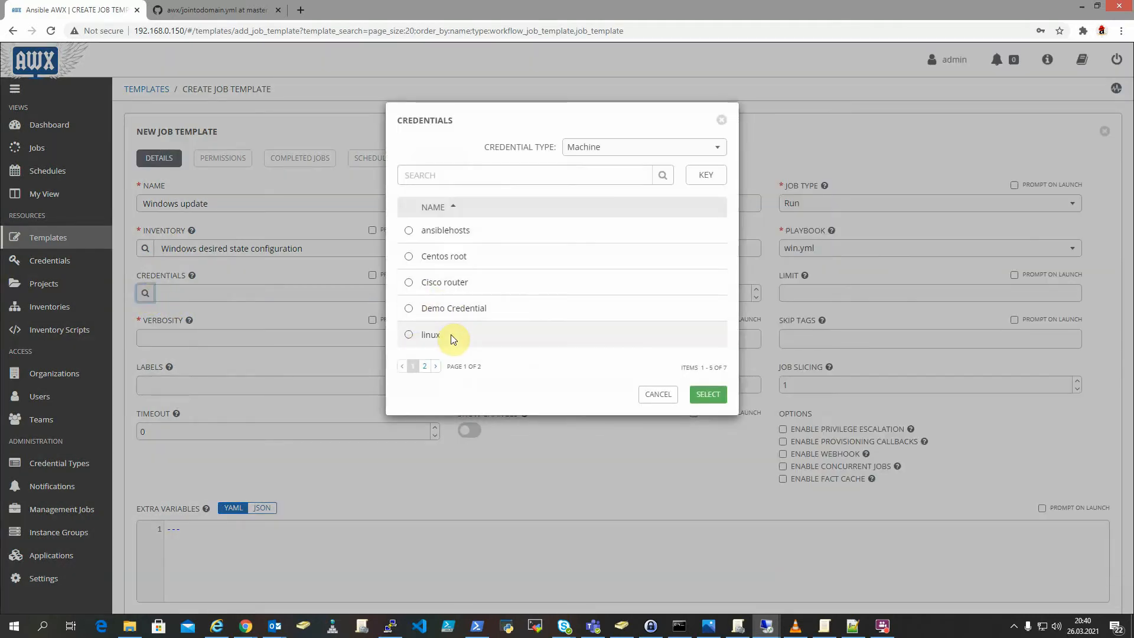
{"action": "left_click", "coordinate": [425, 366]}
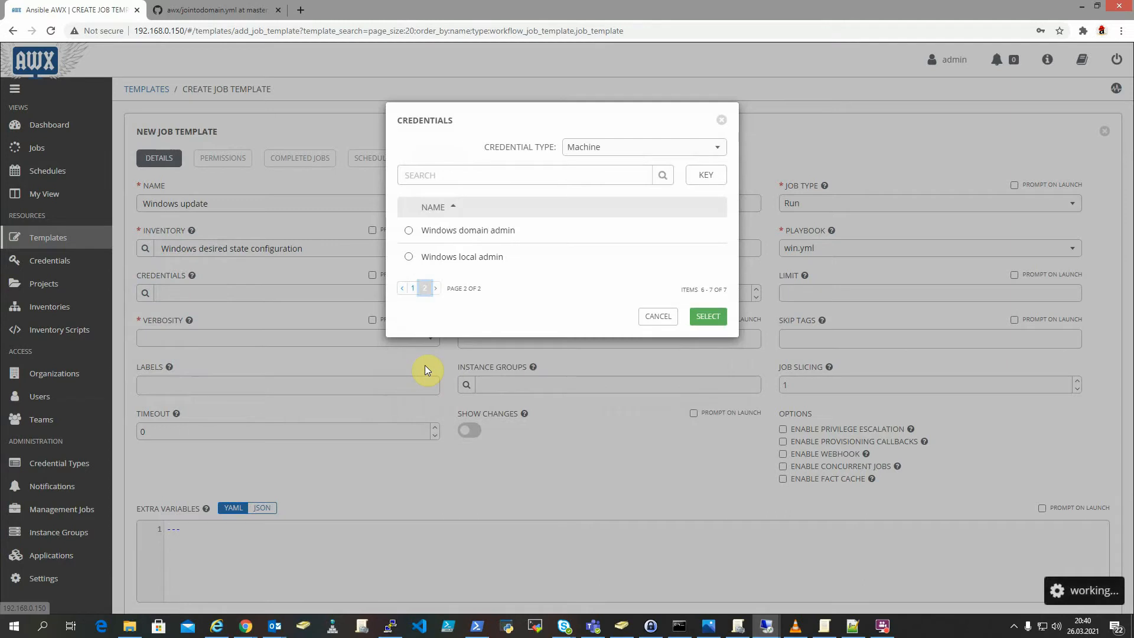
{"action": "left_click", "coordinate": [409, 231]}
{"action": "left_click", "coordinate": [708, 350]}
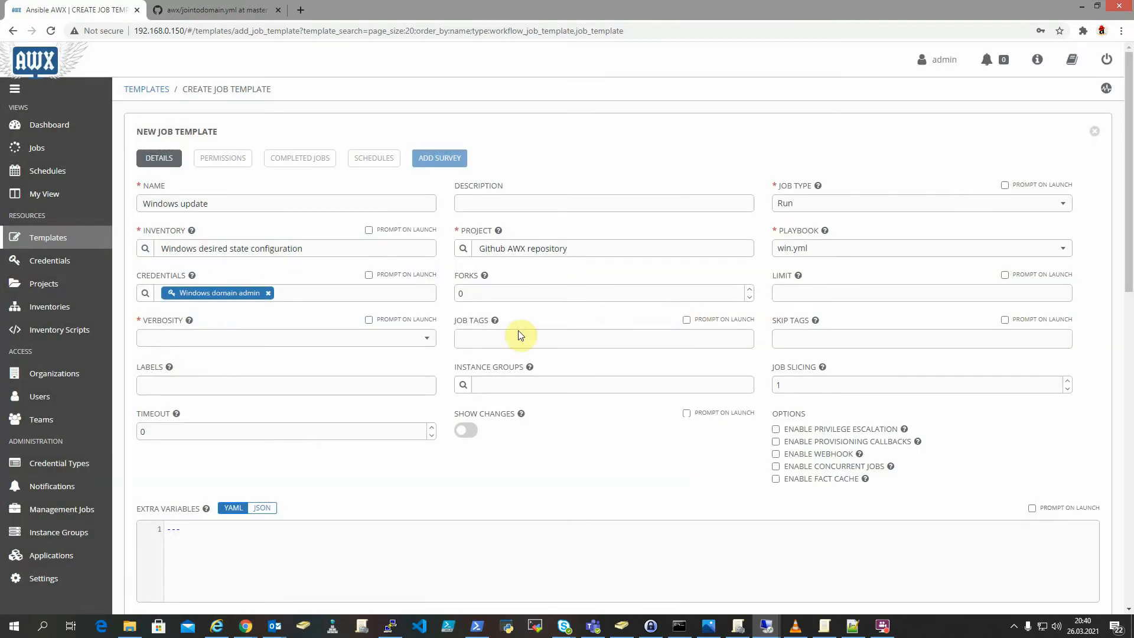
Set verbosity to 0 (Normal), host limit to 'domain', and paste the WinRM extra variables
{"action": "left_click", "coordinate": [424, 344]}
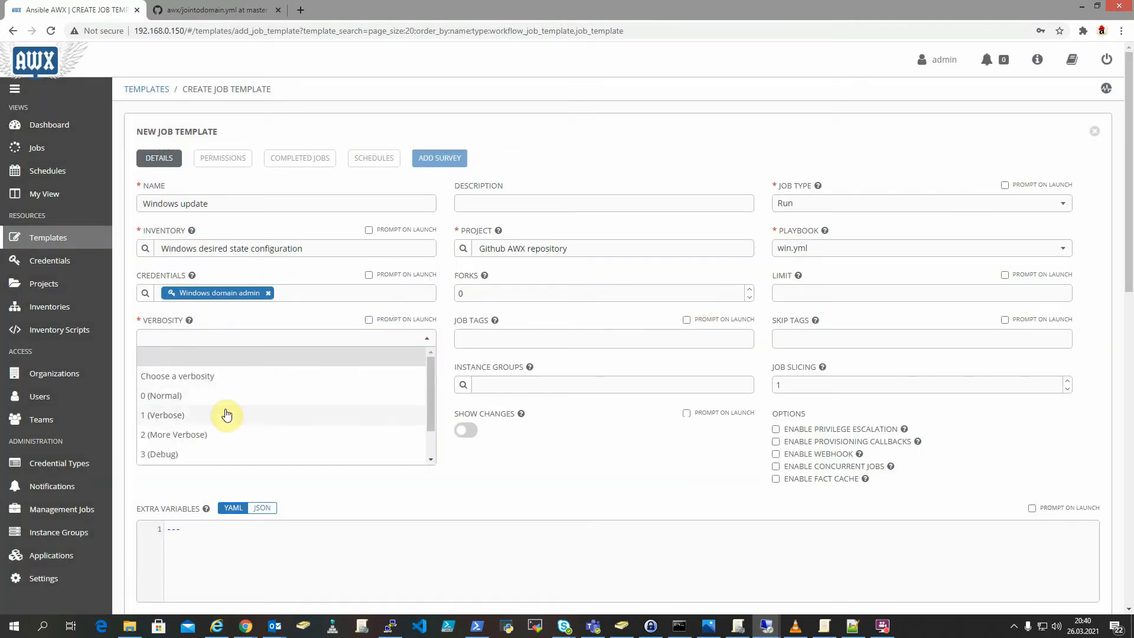
{"action": "left_click", "coordinate": [203, 396]}
{"action": "left_click", "coordinate": [803, 295]}
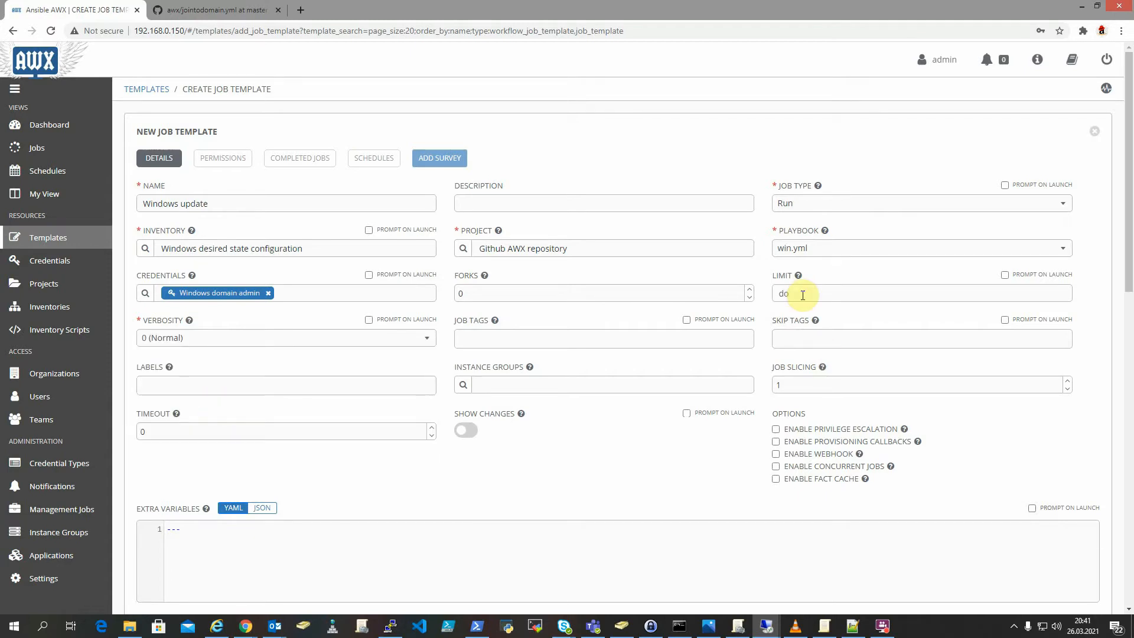
{"action": "type", "text": "domain"}
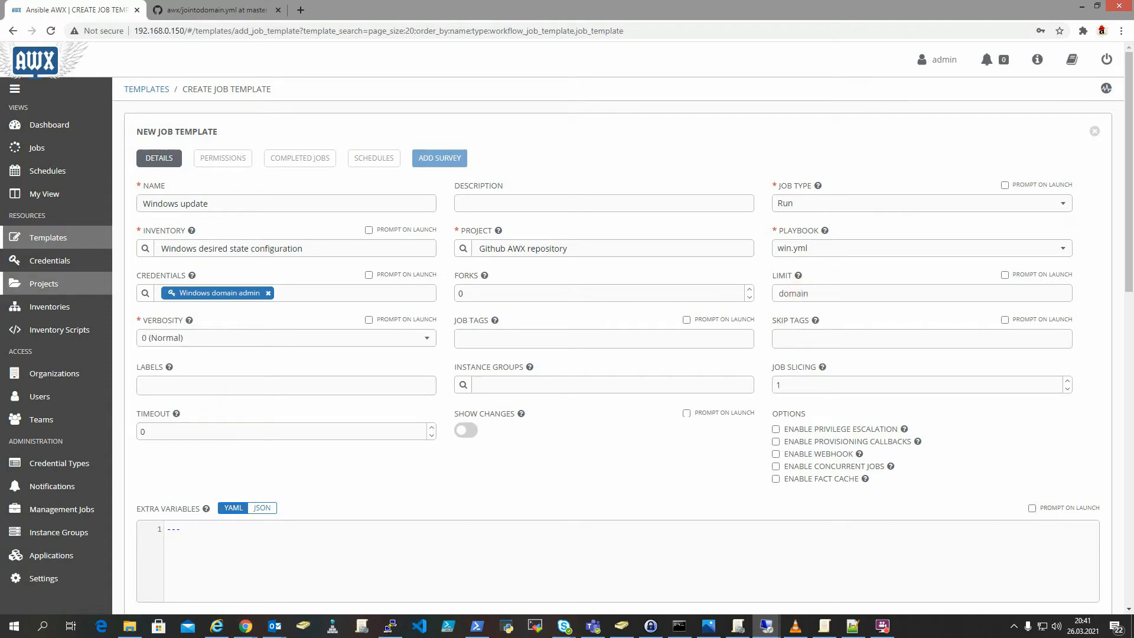
{"action": "left_click", "coordinate": [188, 529]}
{"action": "type", "text": "ansible_connection: winrm ansible_port: 5985 ansible_winrm_scheme: http ansible_winrm_transport: kerberos"}
Save the Windows update job template and return to the Templates list
{"action": "scroll", "coordinate": [496, 481], "scroll_direction": "down", "scroll_amount": 2}
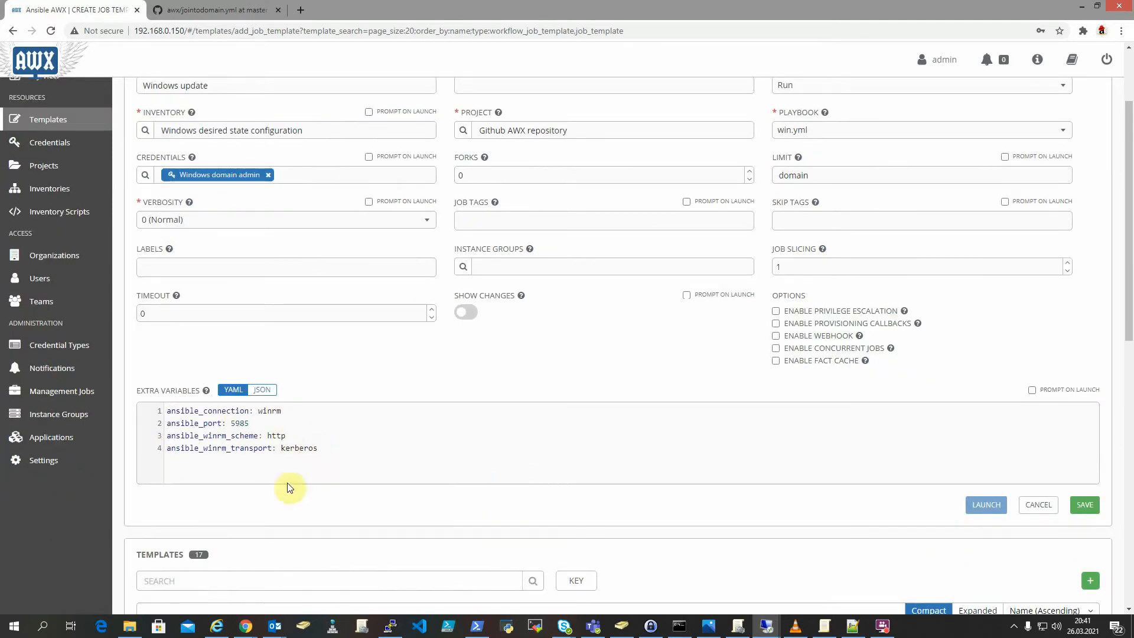
{"action": "scroll", "coordinate": [778, 464], "scroll_direction": "up", "scroll_amount": 2}
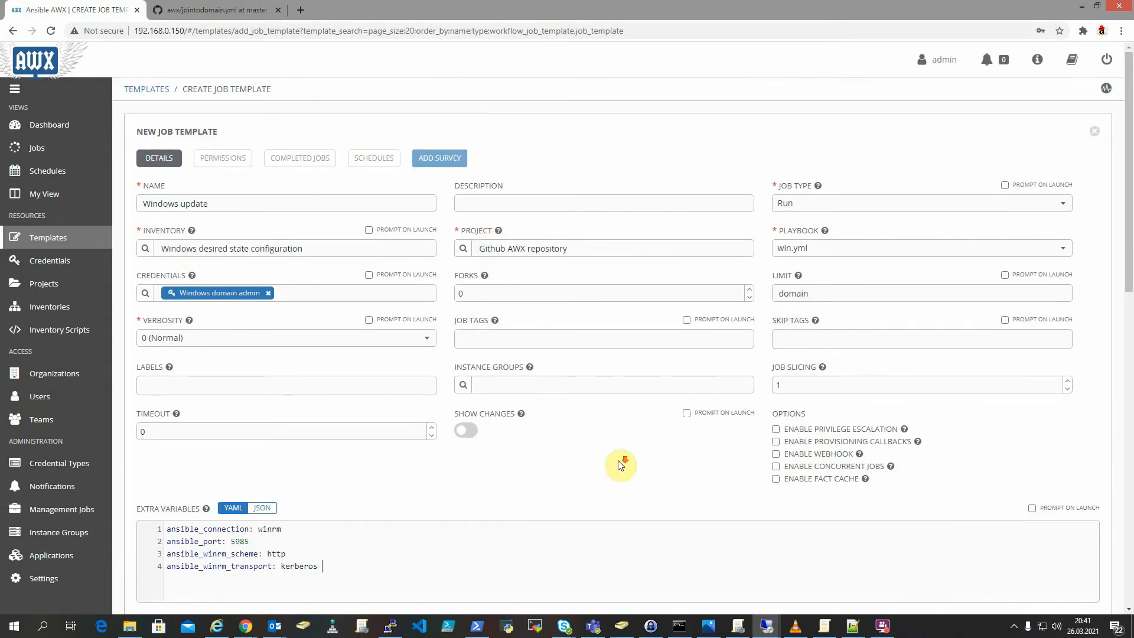
{"action": "scroll", "coordinate": [620, 465], "scroll_direction": "down", "scroll_amount": 1}
{"action": "left_click", "coordinate": [1090, 565]}
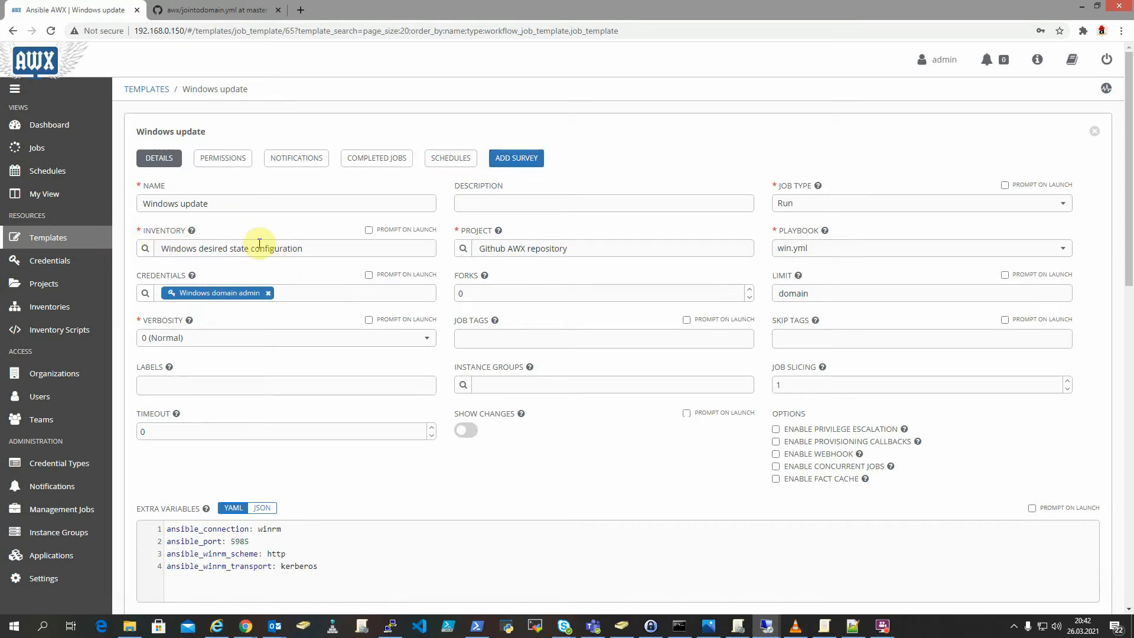
{"action": "left_click", "coordinate": [48, 239]}
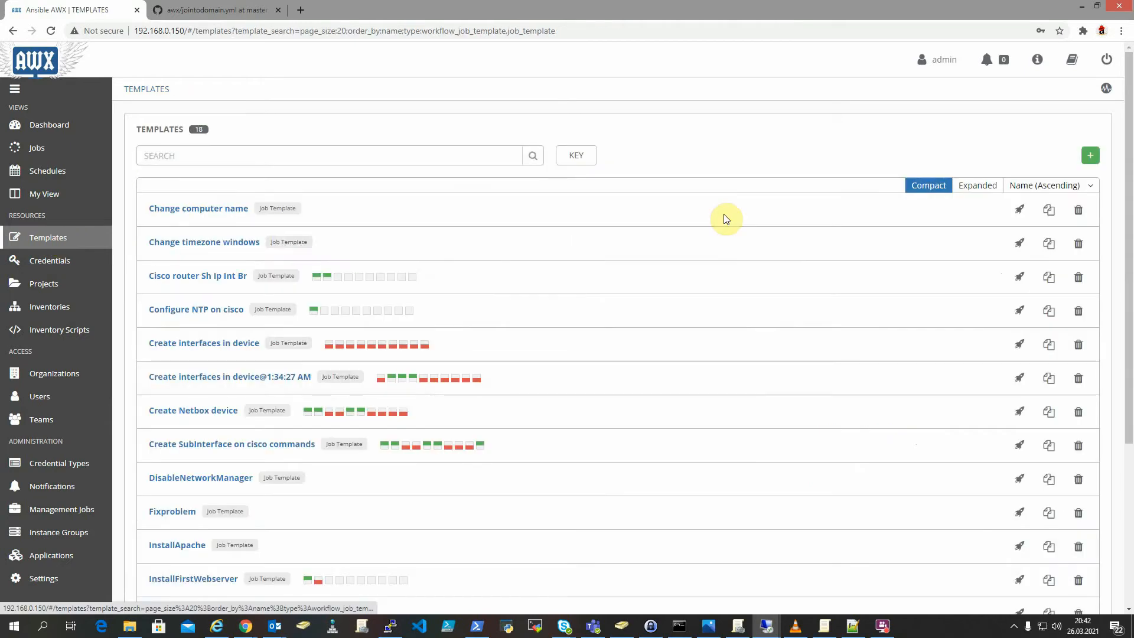
Start a new job template using the Windows desired state configuration inventory
{"action": "left_click", "coordinate": [1090, 155]}
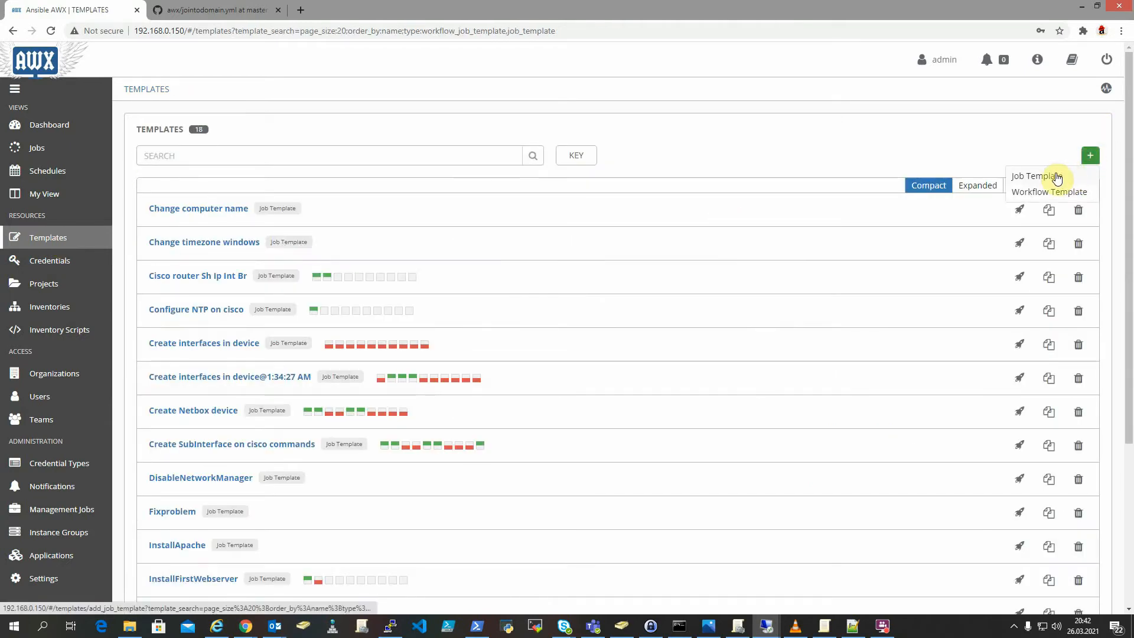
{"action": "left_click", "coordinate": [1056, 173]}
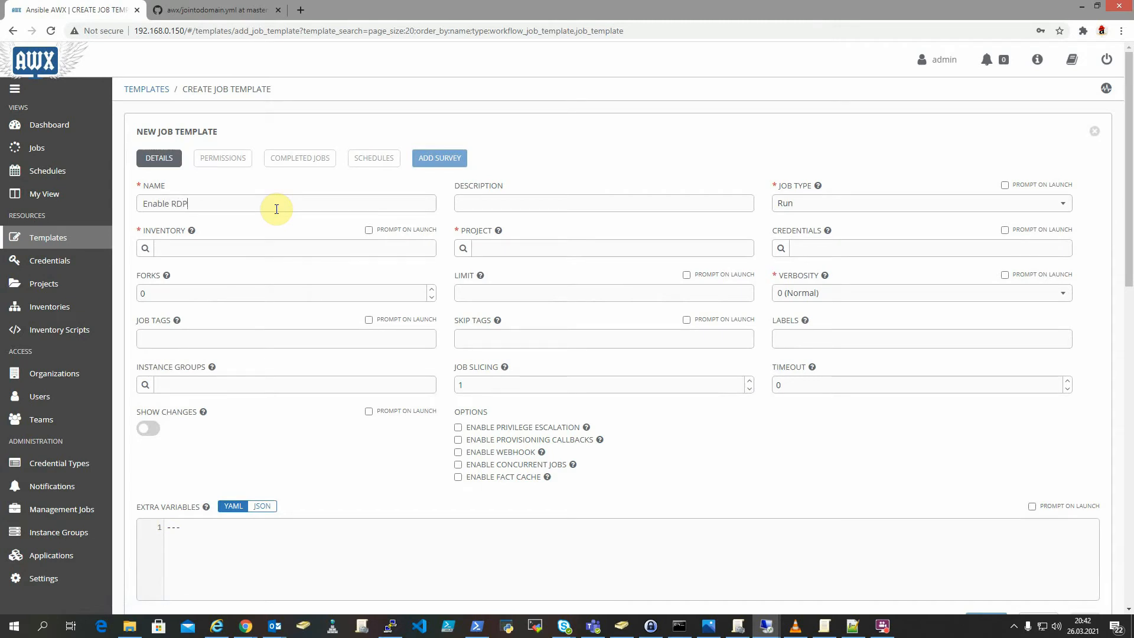
{"action": "left_click", "coordinate": [142, 250]}
{"action": "left_click", "coordinate": [426, 343]}
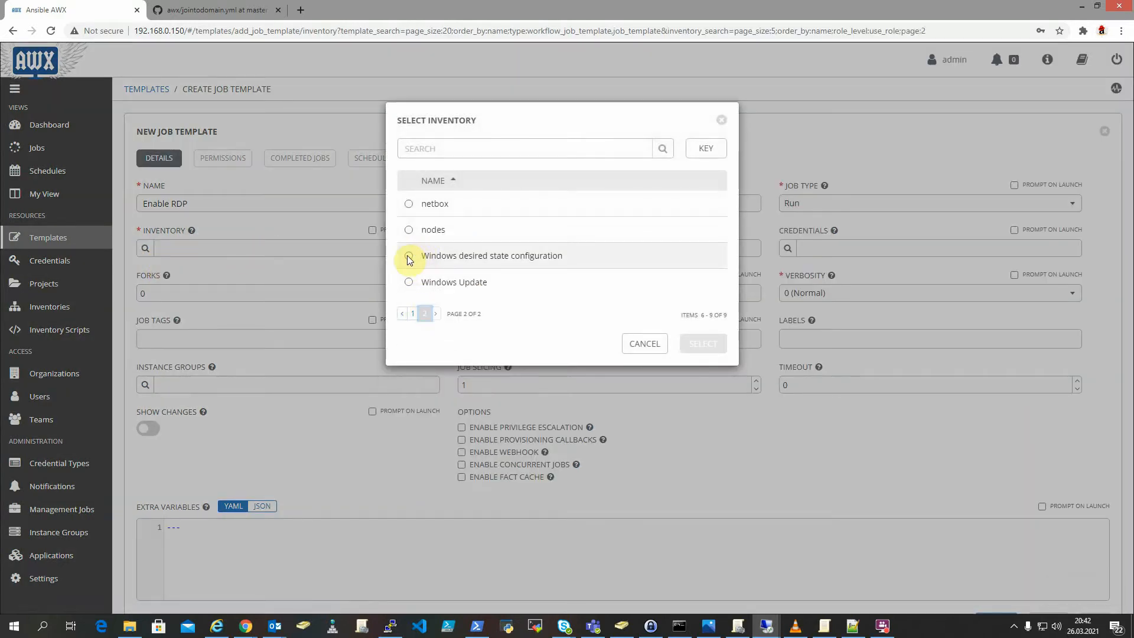
{"action": "left_click", "coordinate": [409, 255]}
{"action": "left_click", "coordinate": [704, 344]}
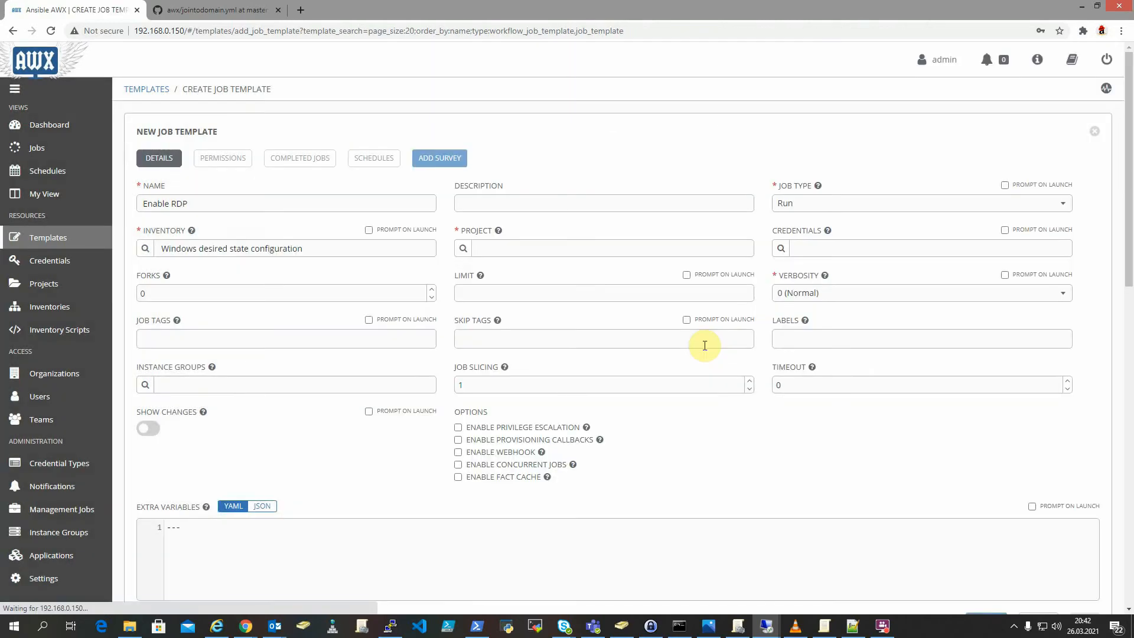
Choose the Github AWX repository project and the enablerdp.yml playbook
{"action": "left_click", "coordinate": [467, 249]}
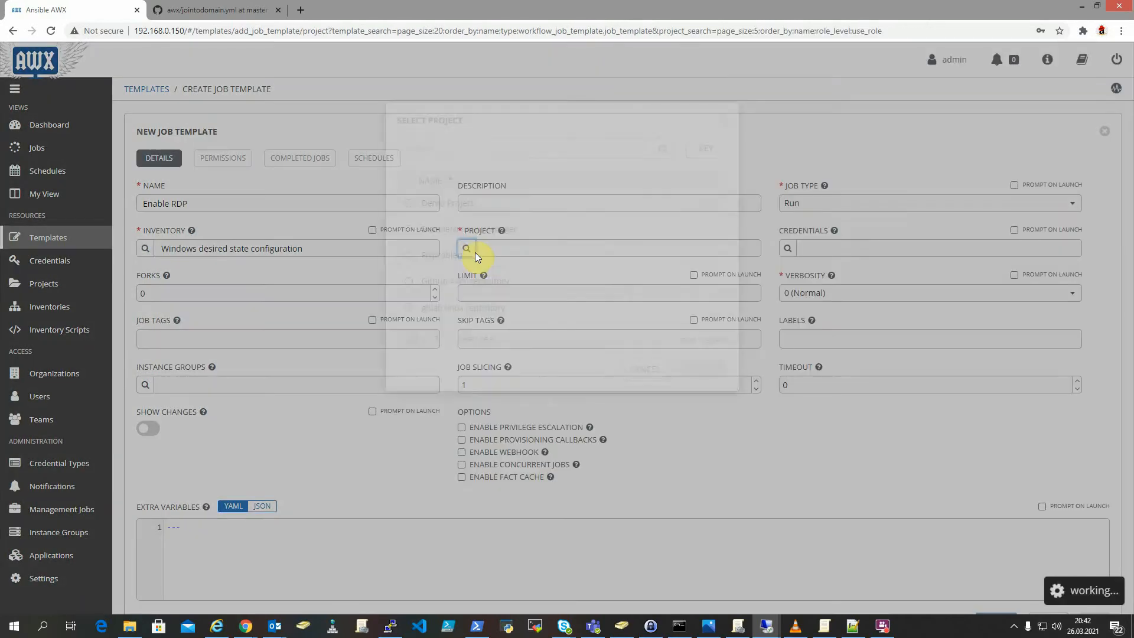
{"action": "left_click", "coordinate": [409, 282]}
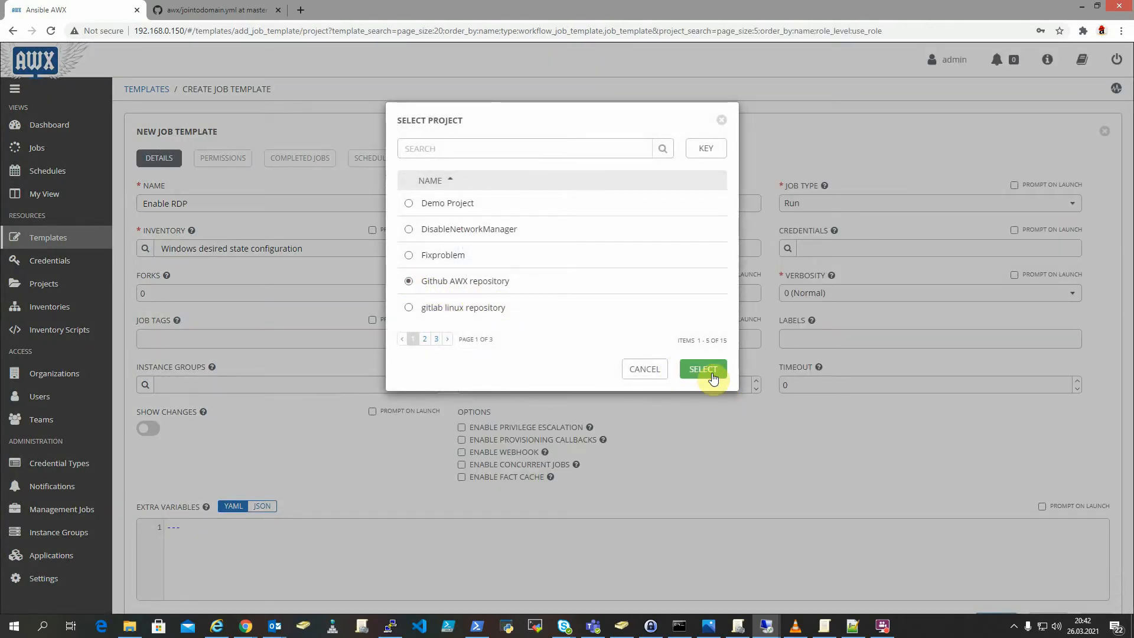
{"action": "left_click", "coordinate": [703, 369]}
{"action": "left_click", "coordinate": [786, 248]}
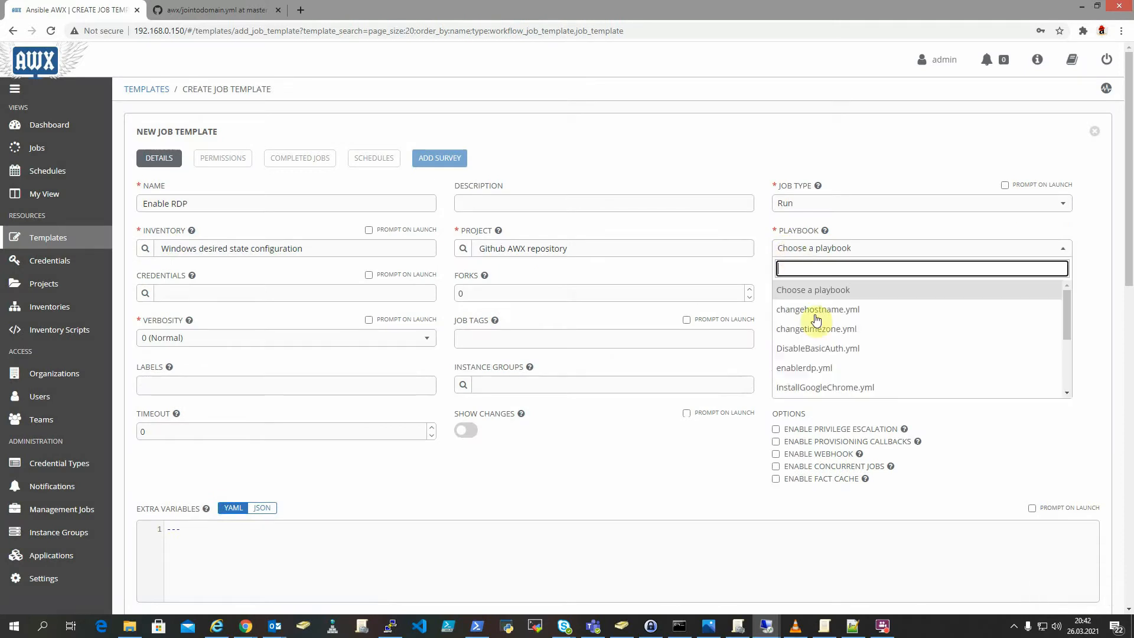
{"action": "left_click", "coordinate": [835, 369]}
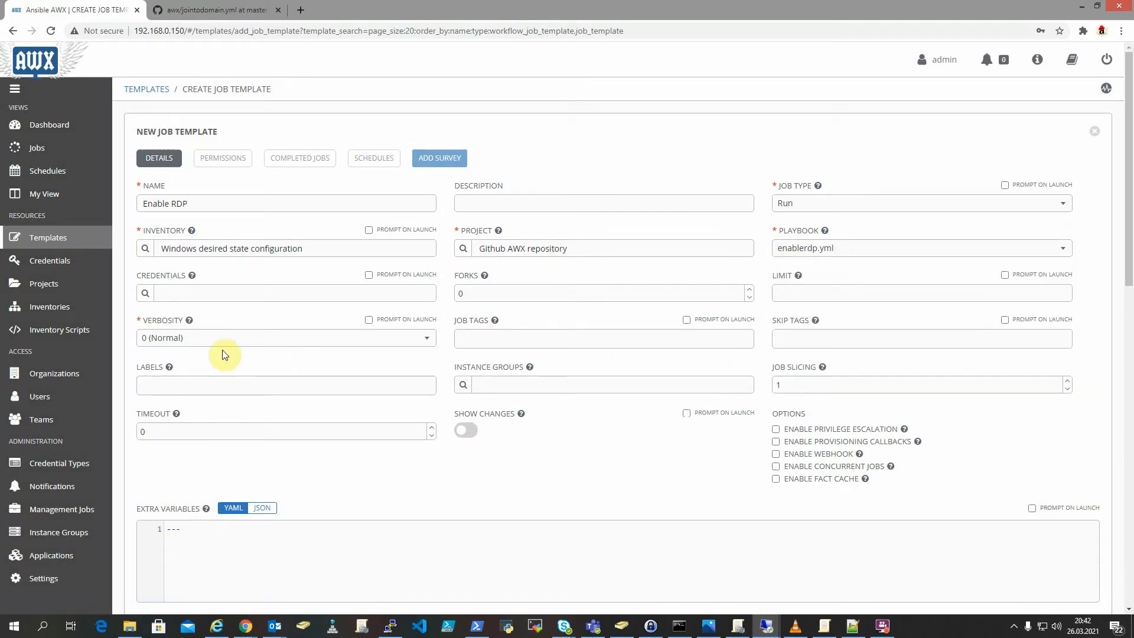
Attach the Windows domain admin credential to the template
{"action": "left_click", "coordinate": [145, 295]}
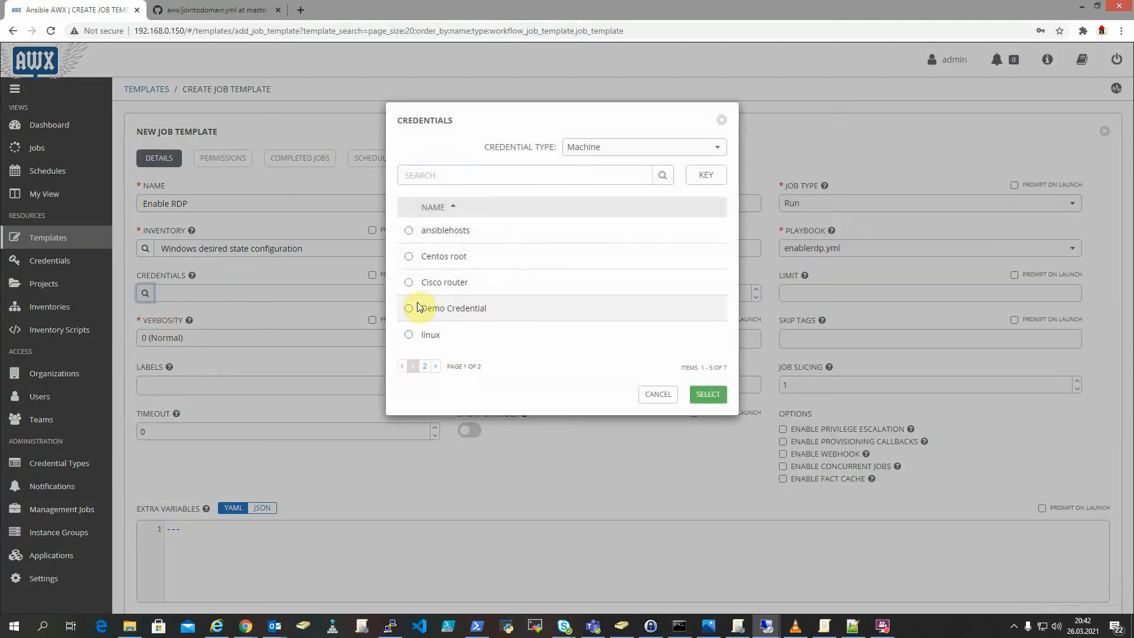
{"action": "left_click", "coordinate": [424, 366]}
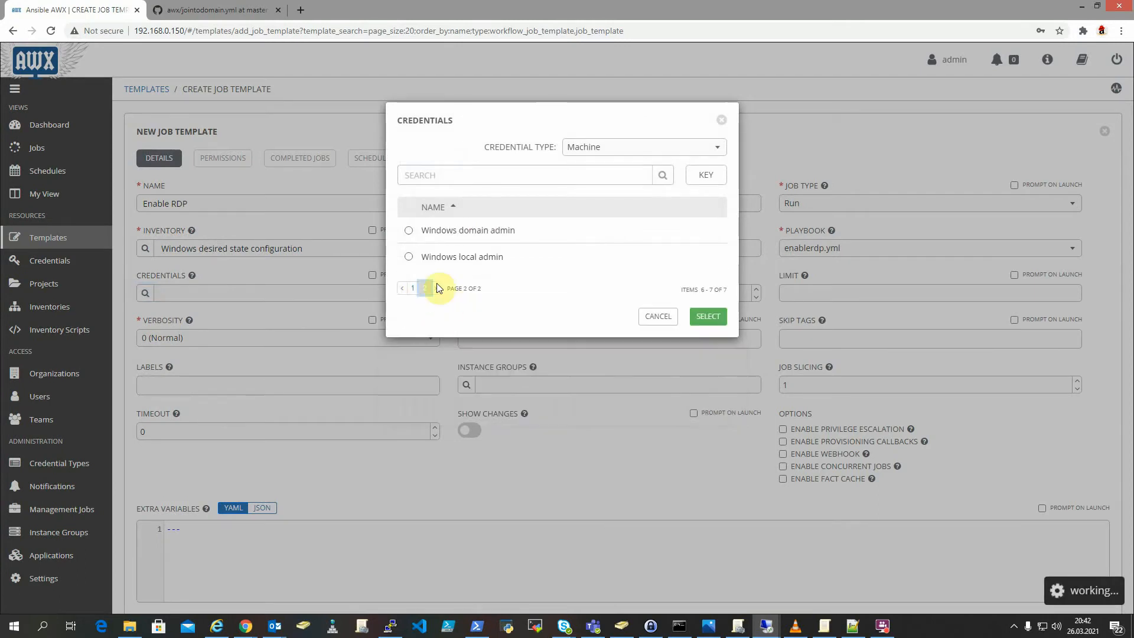
{"action": "left_click", "coordinate": [408, 231]}
{"action": "left_click", "coordinate": [706, 351]}
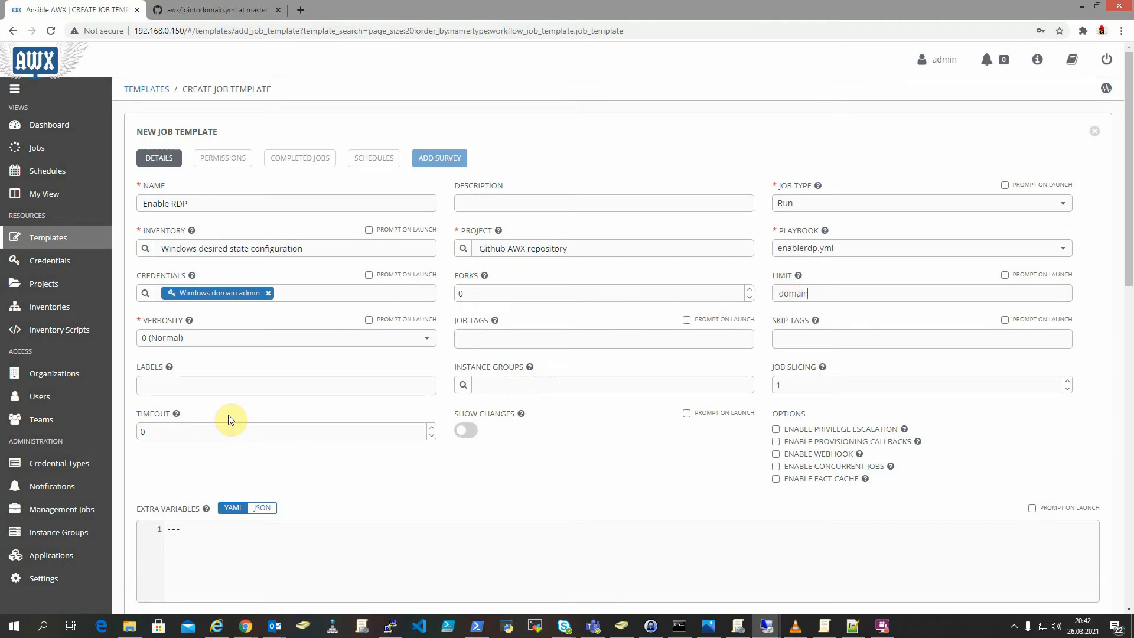
Replace the extra variables with the WinRM connection variables, save Enable RDP, and return to Templates
{"action": "scroll", "coordinate": [390, 496], "scroll_direction": "down", "scroll_amount": 1}
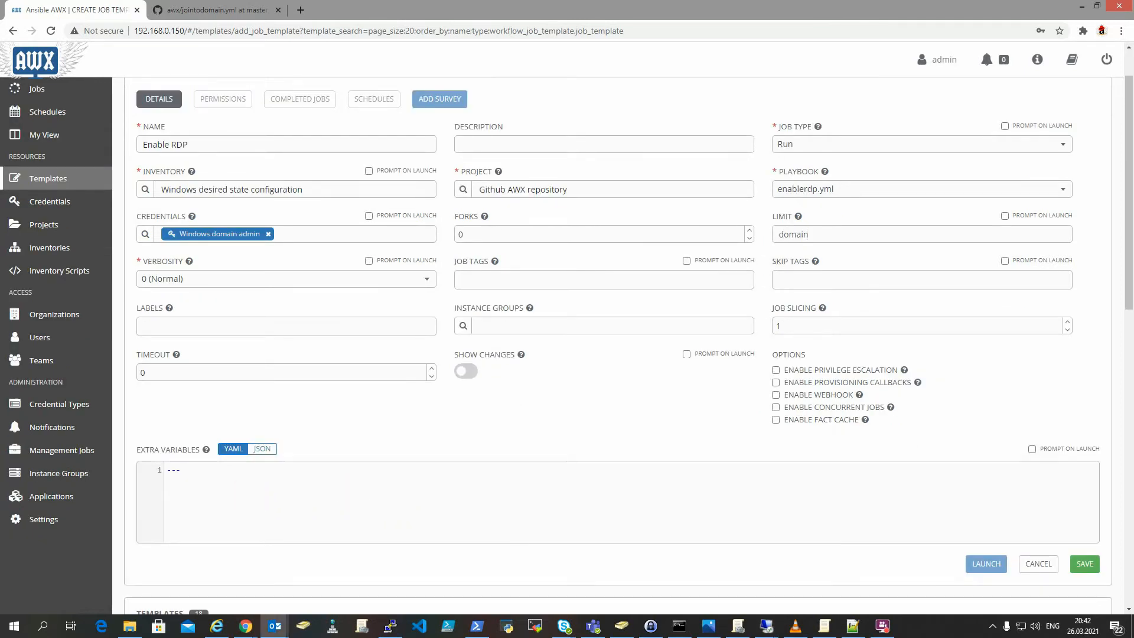
{"action": "double_click", "coordinate": [197, 472]}
{"action": "type", "text": "ansible_connection: winrm ansible_port: 5985 ansible_winrm_scheme: http ansible_winrm_transport: kerberos"}
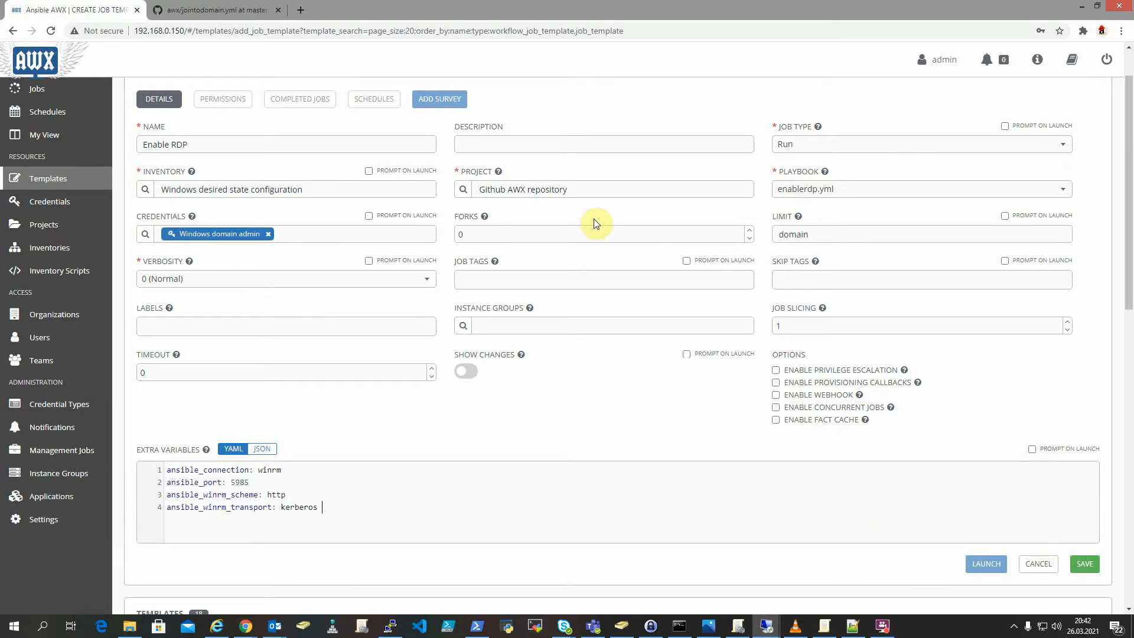
{"action": "left_click", "coordinate": [1088, 565]}
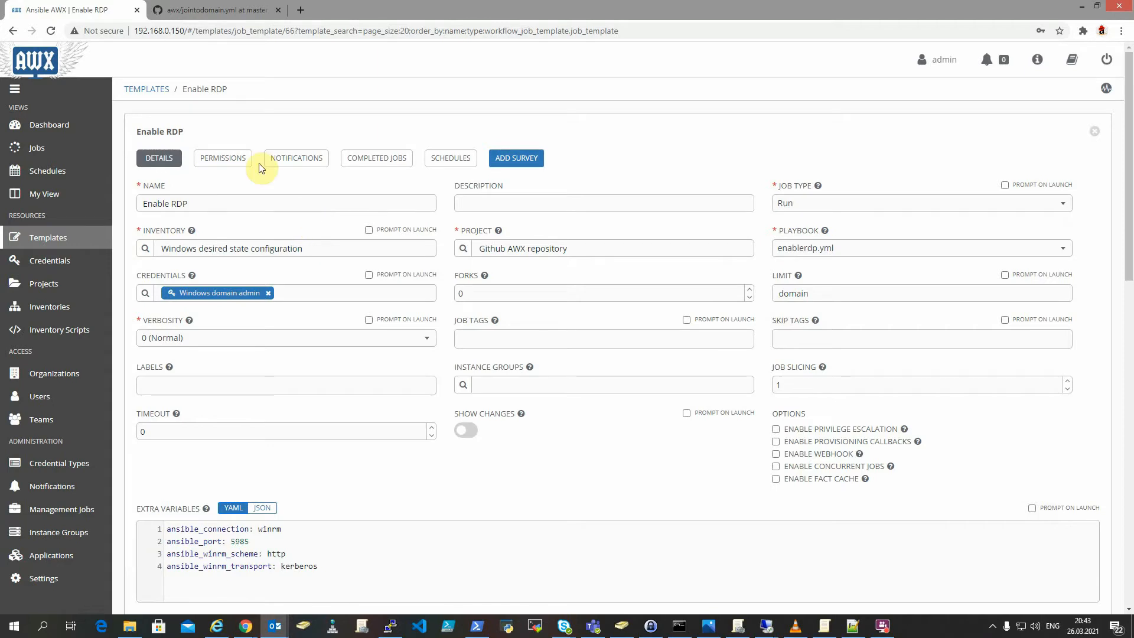
{"action": "left_click", "coordinate": [58, 238]}
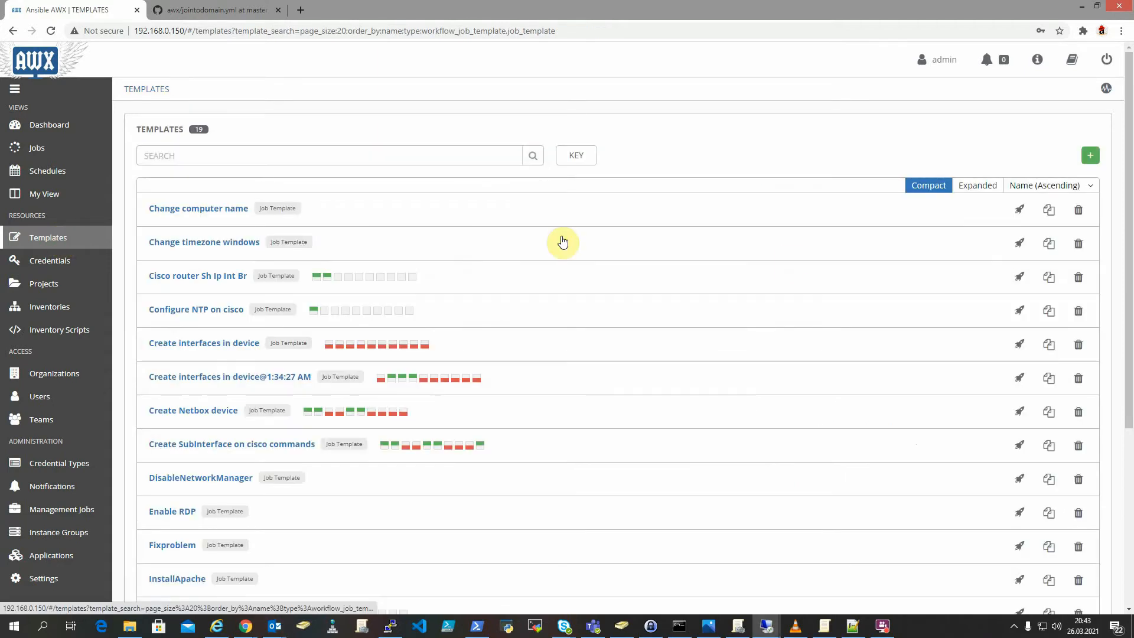
Start a new job template named 'Install google chrome'
{"action": "left_click", "coordinate": [1089, 157]}
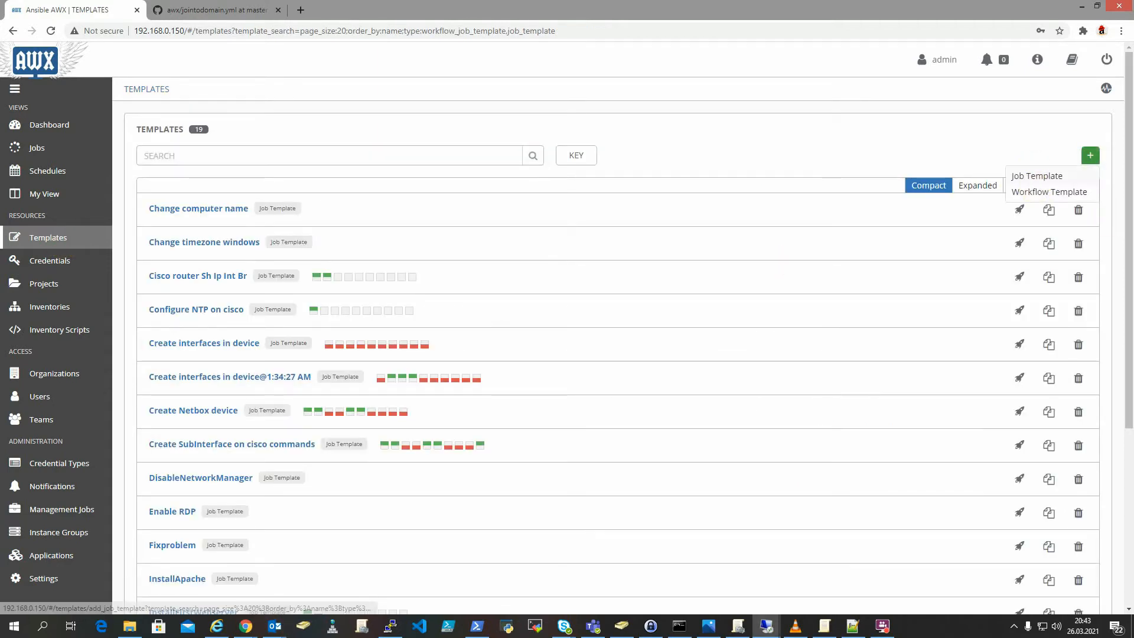
{"action": "left_click", "coordinate": [693, 253]}
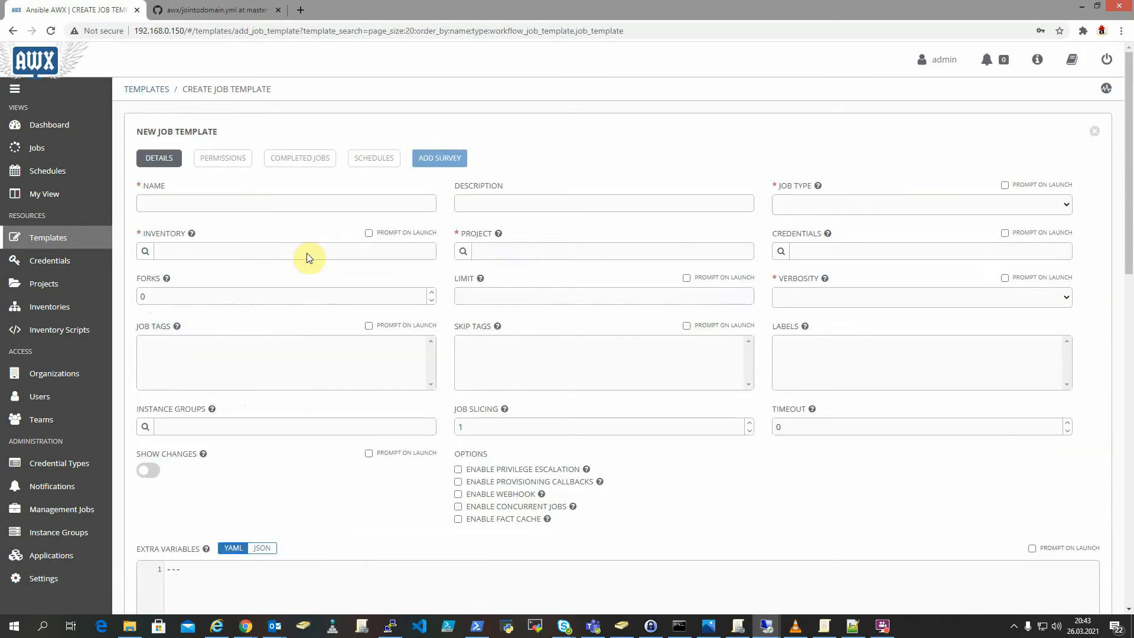
{"action": "left_click", "coordinate": [292, 207]}
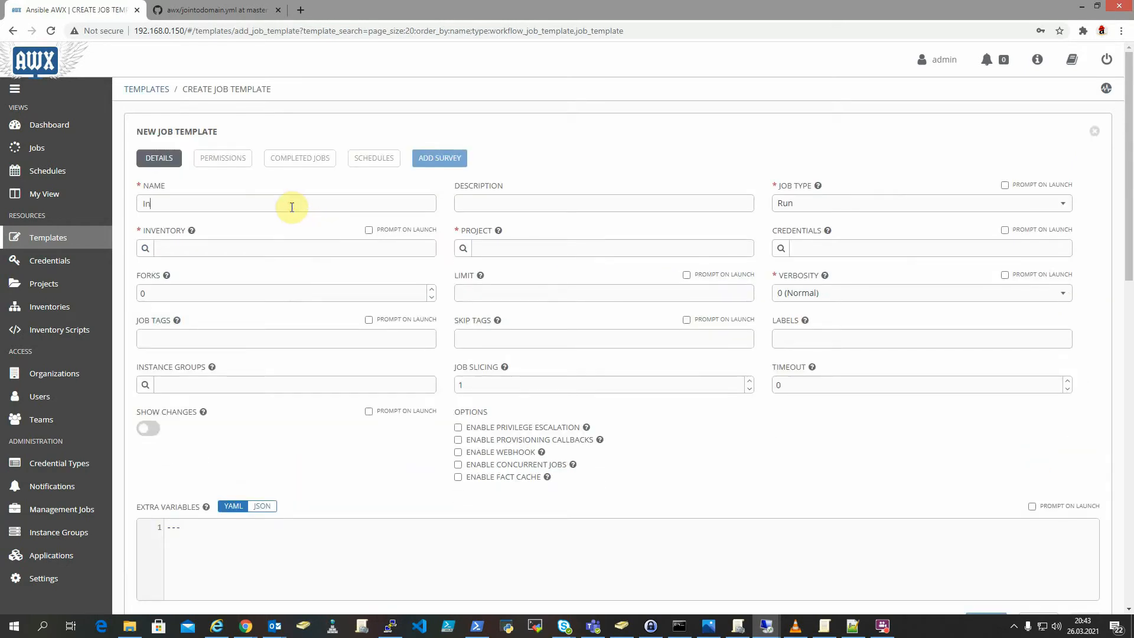
{"action": "type", "text": "Install google chrome"}
Select the Windows desired state configuration inventory and Github AWX repository project
{"action": "left_click", "coordinate": [145, 250]}
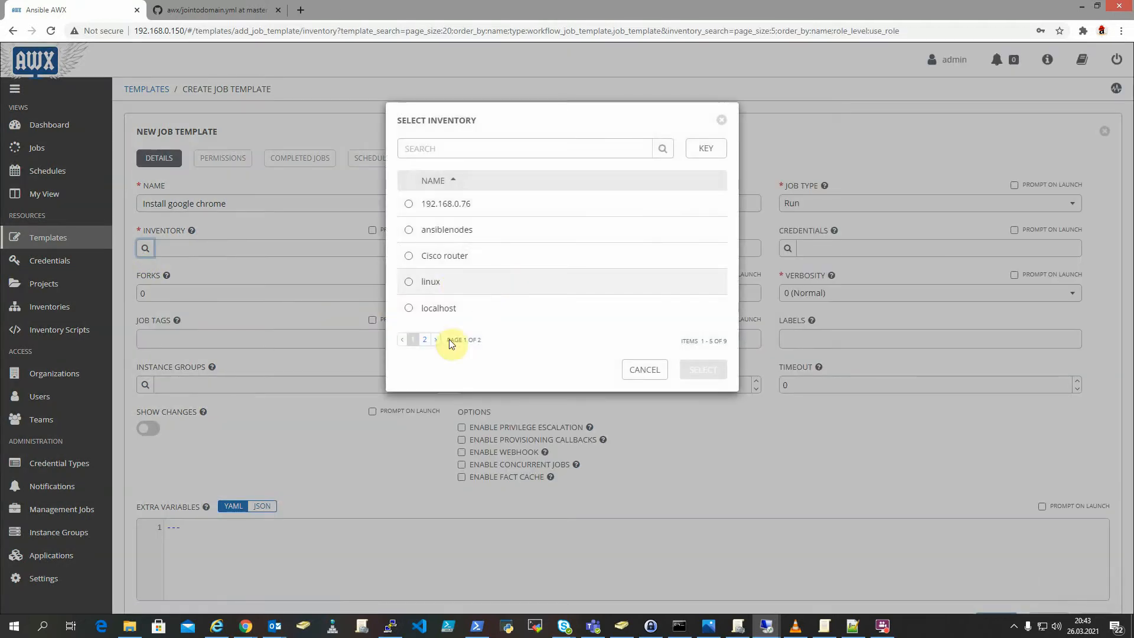
{"action": "left_click", "coordinate": [425, 340]}
{"action": "left_click", "coordinate": [406, 256]}
{"action": "left_click", "coordinate": [686, 345]}
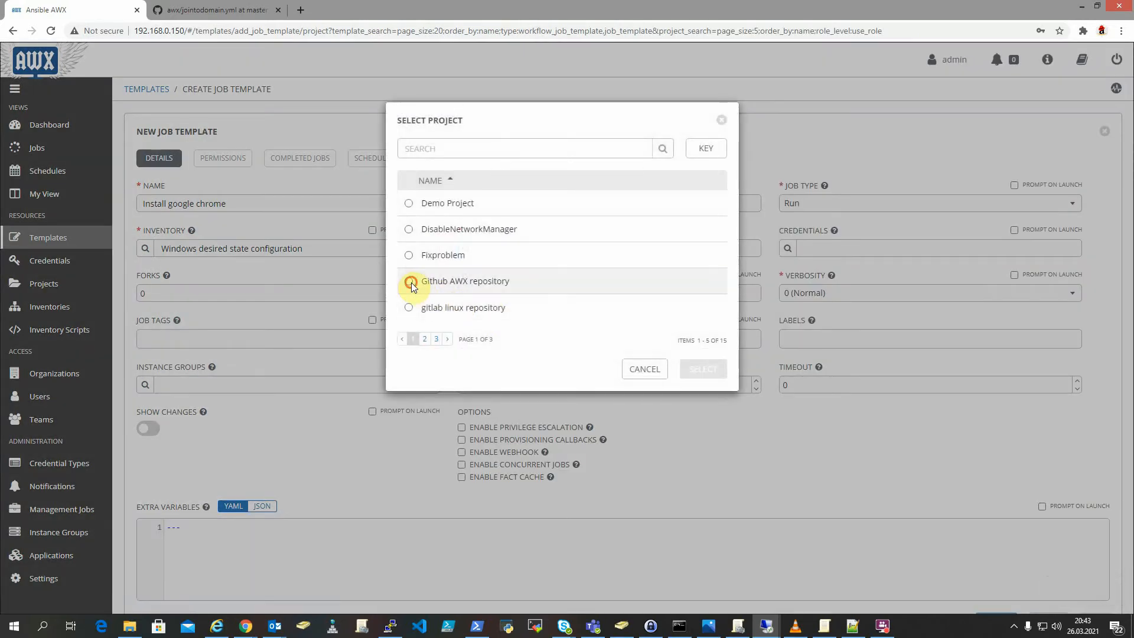
{"action": "left_click", "coordinate": [409, 281]}
{"action": "left_click", "coordinate": [704, 371]}
Choose InstallGoogleChrome.yml as the playbook
{"action": "left_click", "coordinate": [787, 248]}
{"action": "scroll", "coordinate": [830, 347], "scroll_direction": "down", "scroll_amount": 3}
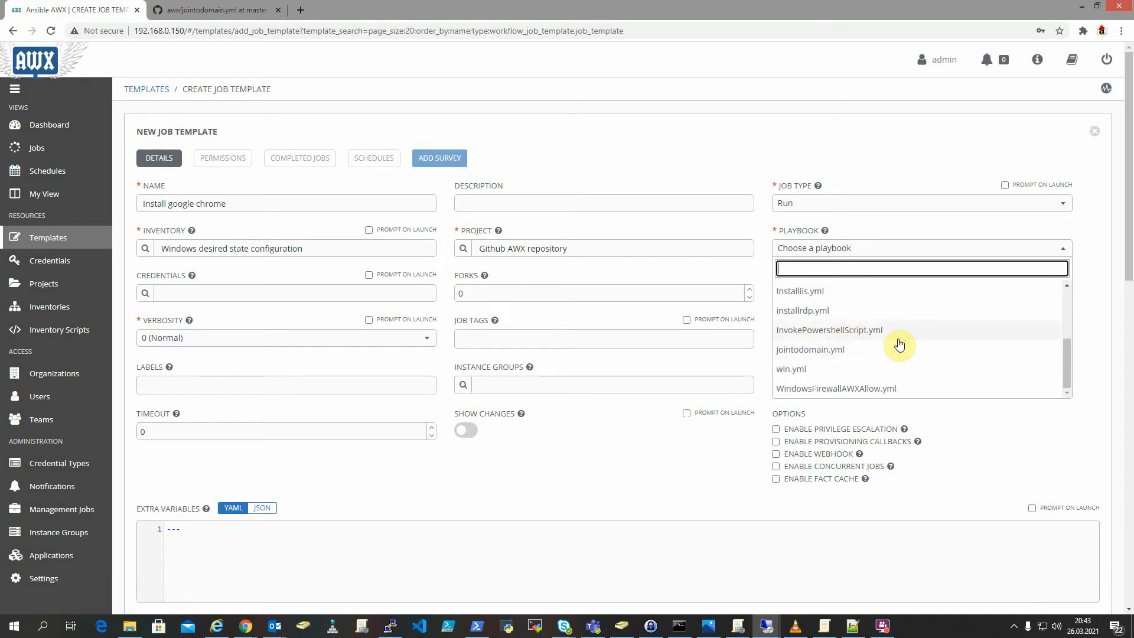
{"action": "scroll", "coordinate": [899, 342], "scroll_direction": "up", "scroll_amount": 2}
{"action": "left_click", "coordinate": [851, 332]}
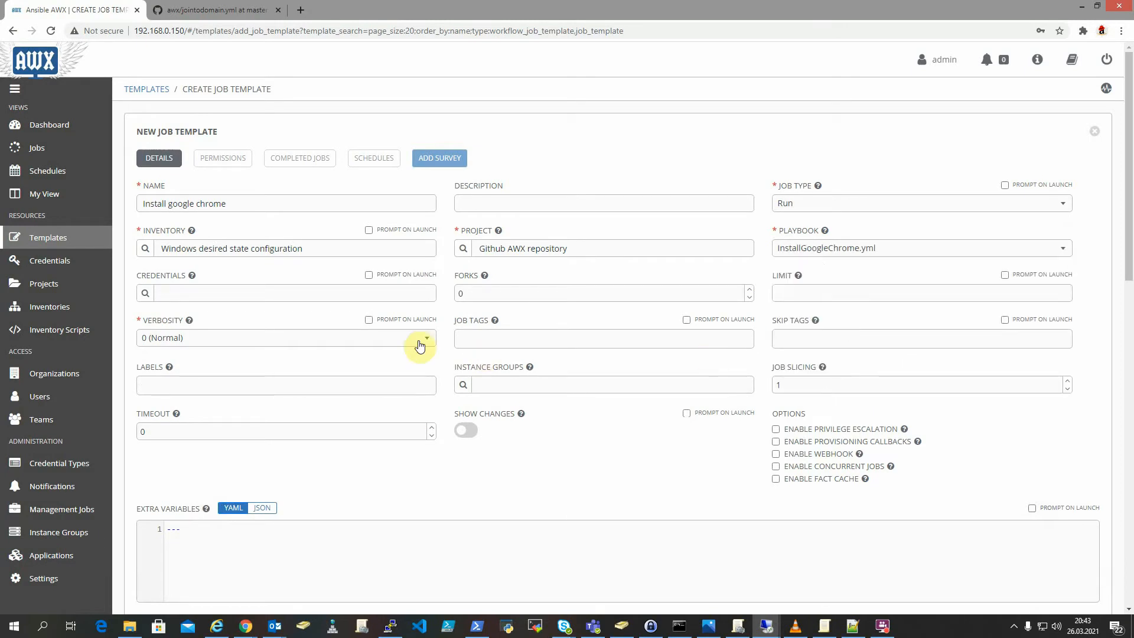
Attach the Windows domain admin credential to Install google chrome
{"action": "left_click", "coordinate": [145, 293]}
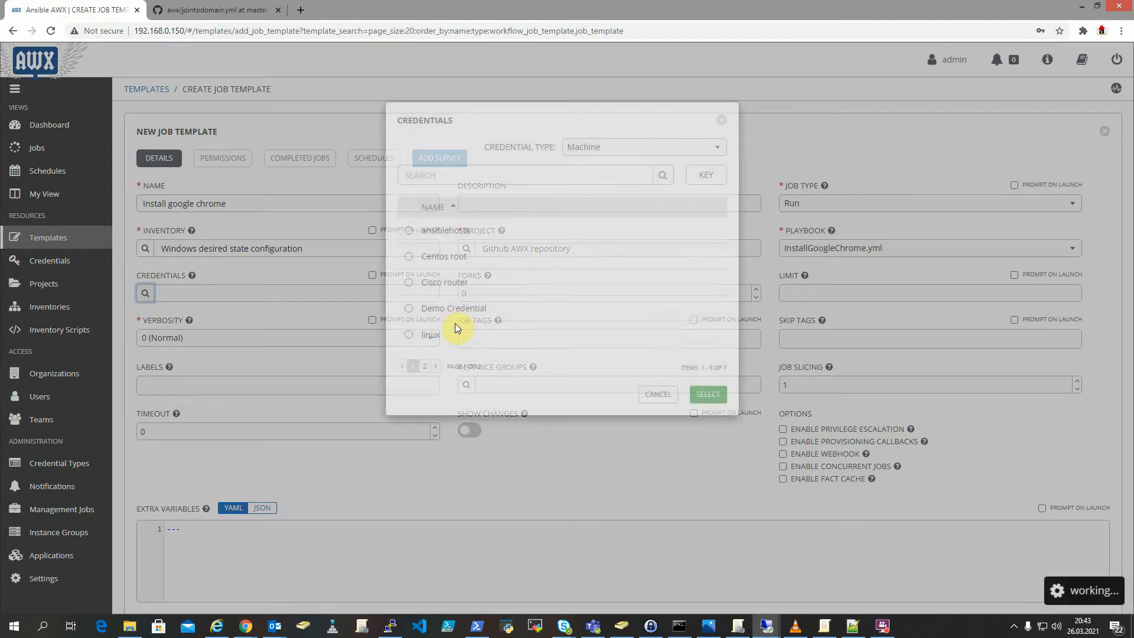
{"action": "left_click", "coordinate": [424, 366]}
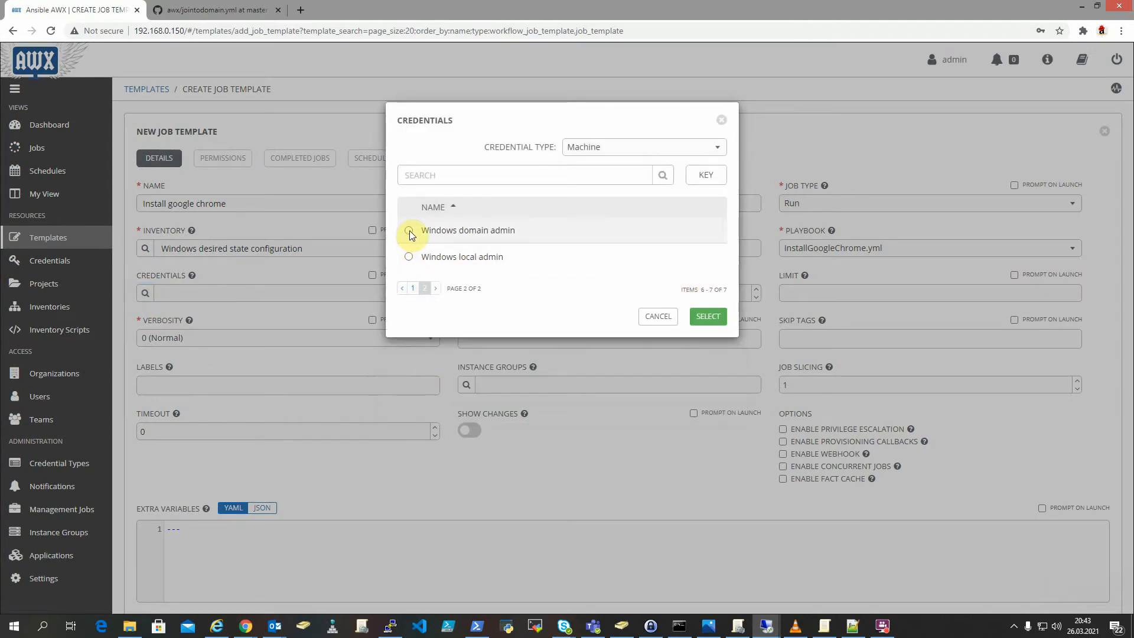
{"action": "left_click", "coordinate": [409, 231]}
{"action": "left_click", "coordinate": [708, 351]}
Set the host limit to 'dc' and replace the extra variables with the WinRM connection variables
{"action": "left_click", "coordinate": [787, 294]}
{"action": "type", "text": "dc"}
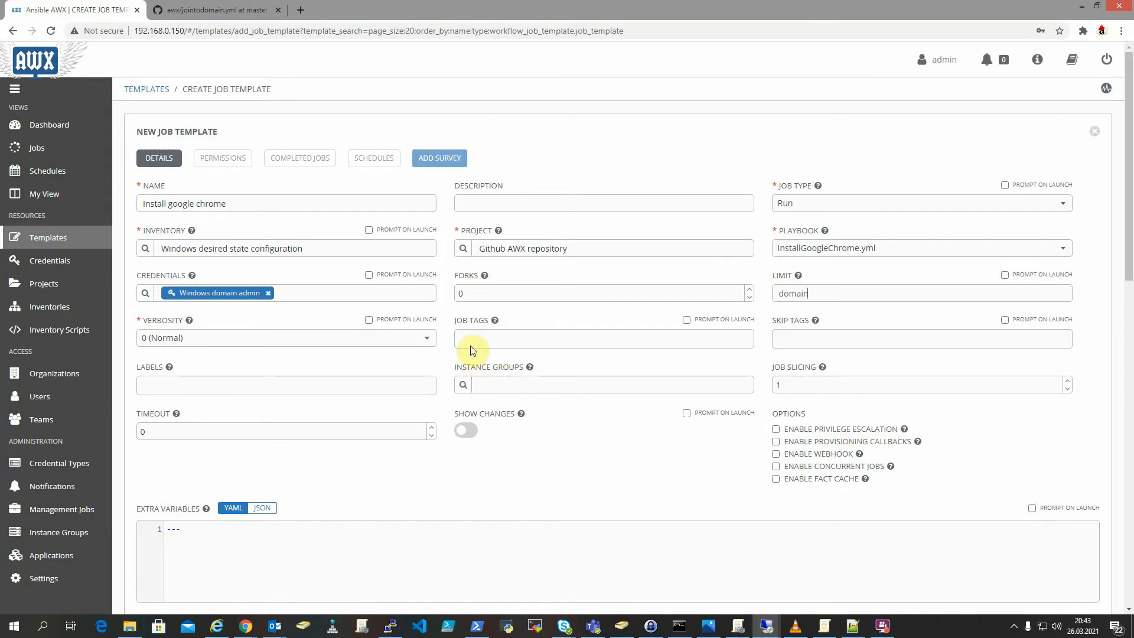
{"action": "scroll", "coordinate": [577, 463], "scroll_direction": "down", "scroll_amount": 1}
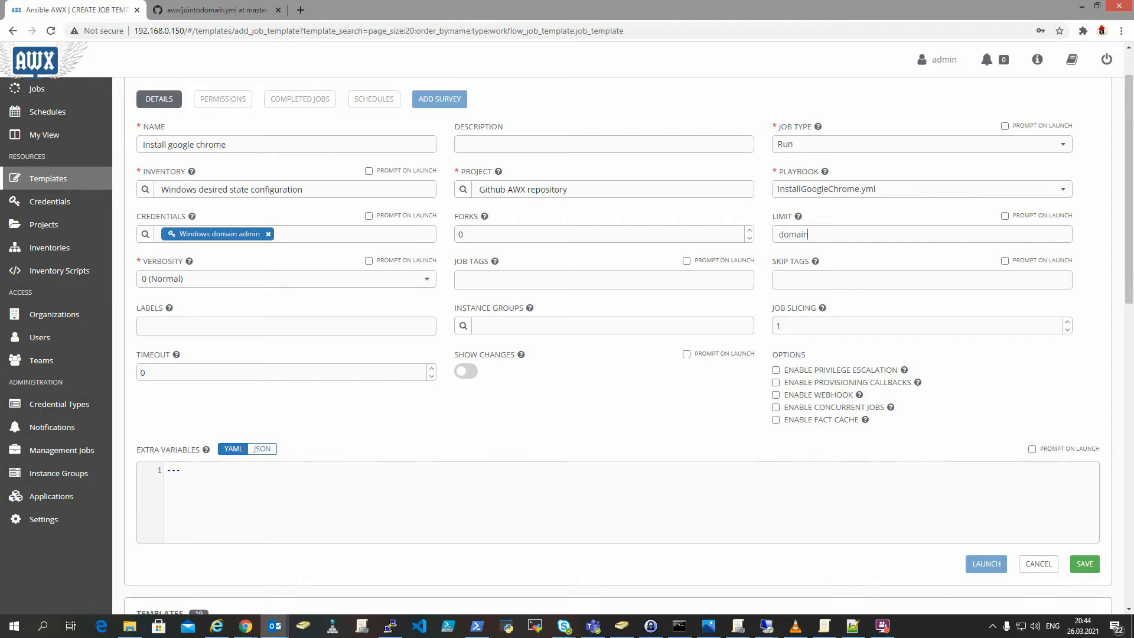
{"action": "left_click", "coordinate": [180, 471]}
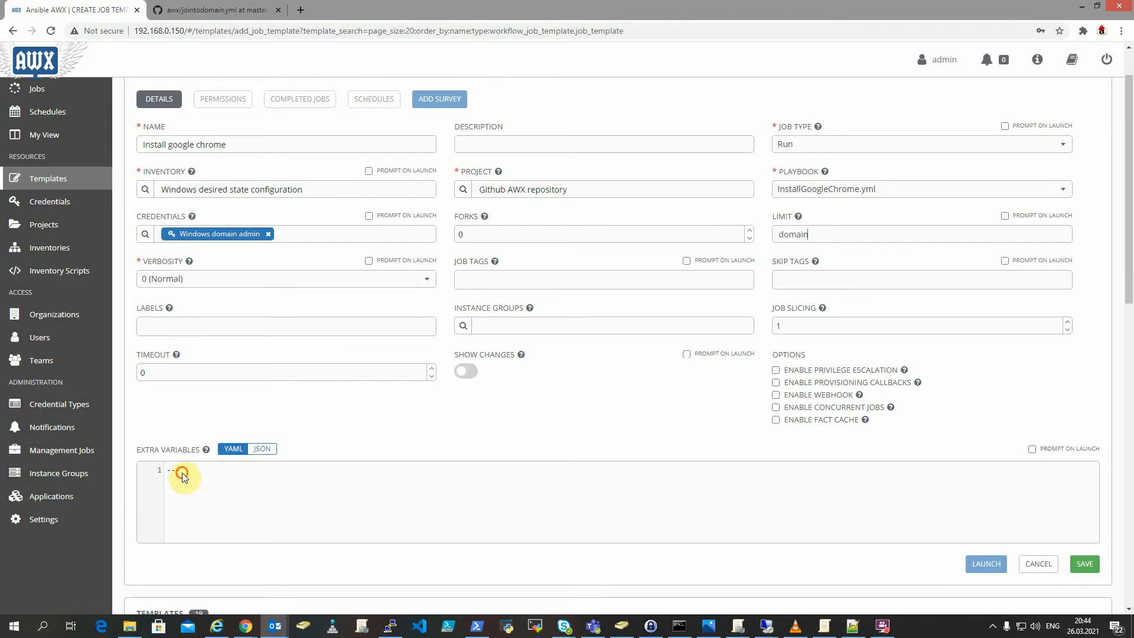
{"action": "key", "text": "ctrl+a"}
{"action": "type", "text": "ansible_connection: winrm ansible_port: 5985 ansible_winrm_scheme: http ansible_winrm_transport: kerberos"}
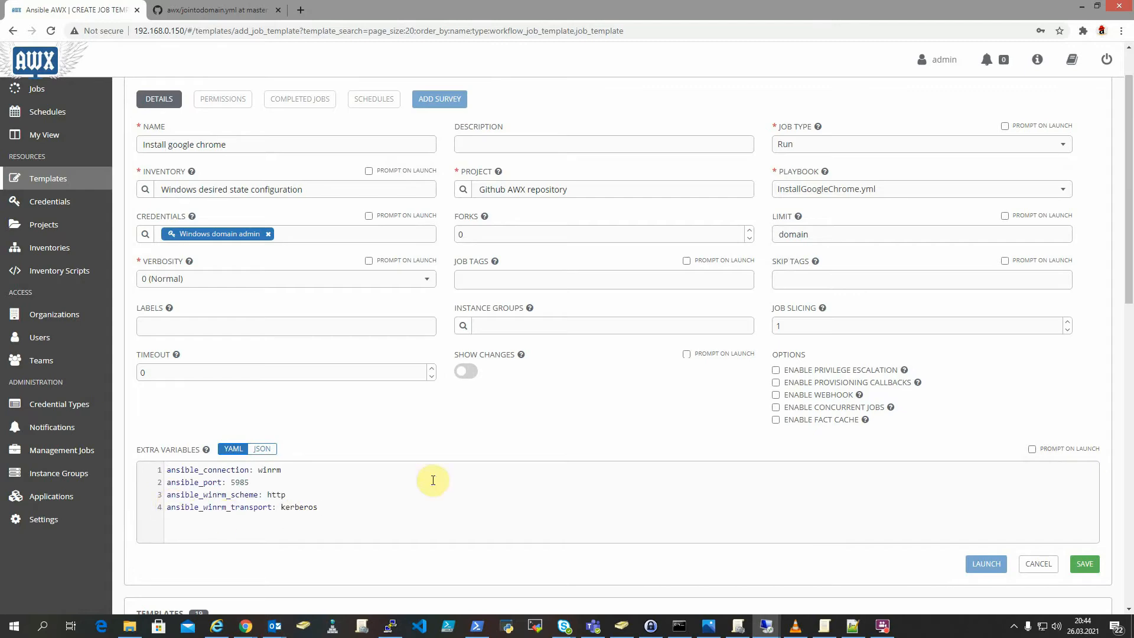
Save Install google chrome, then start a new job template from the Templates list
{"action": "left_click", "coordinate": [1091, 565]}
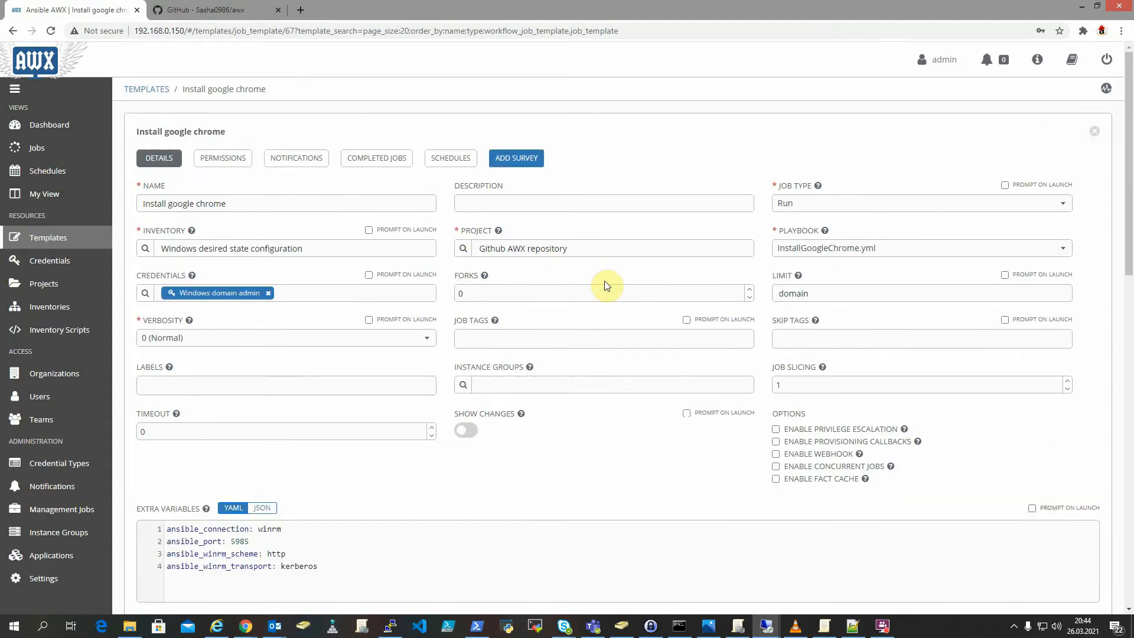
{"action": "left_click", "coordinate": [81, 242]}
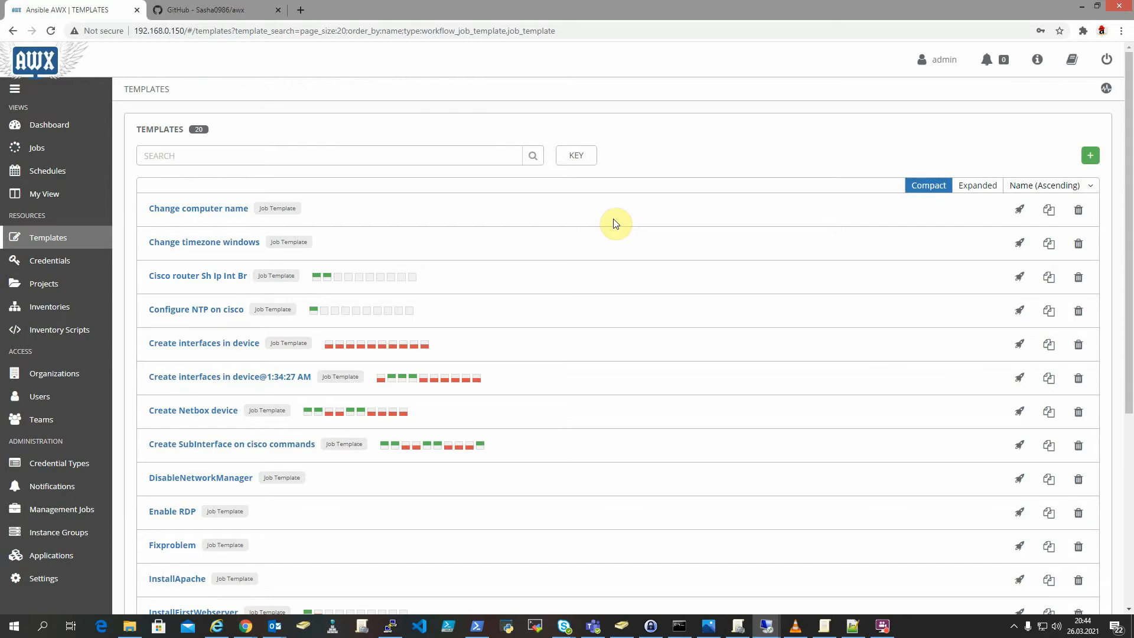
{"action": "left_click", "coordinate": [1090, 159]}
{"action": "left_click", "coordinate": [1022, 177]}
Name the new job template 'Change firewall window'
{"action": "left_click", "coordinate": [356, 203]}
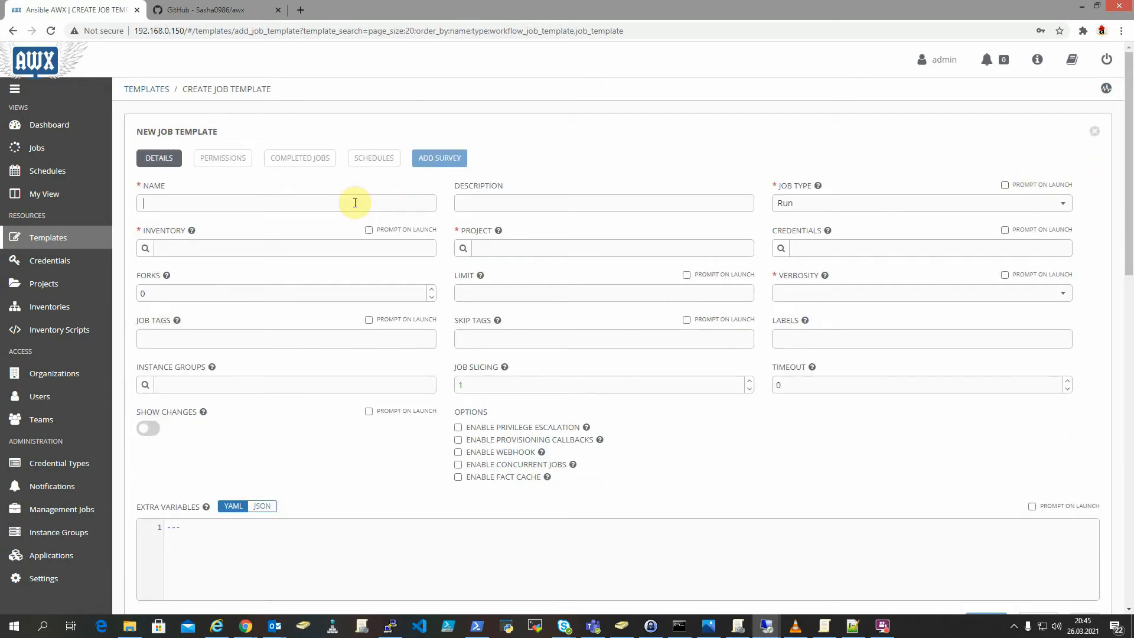
{"action": "type", "text": "Change firewall windows"}
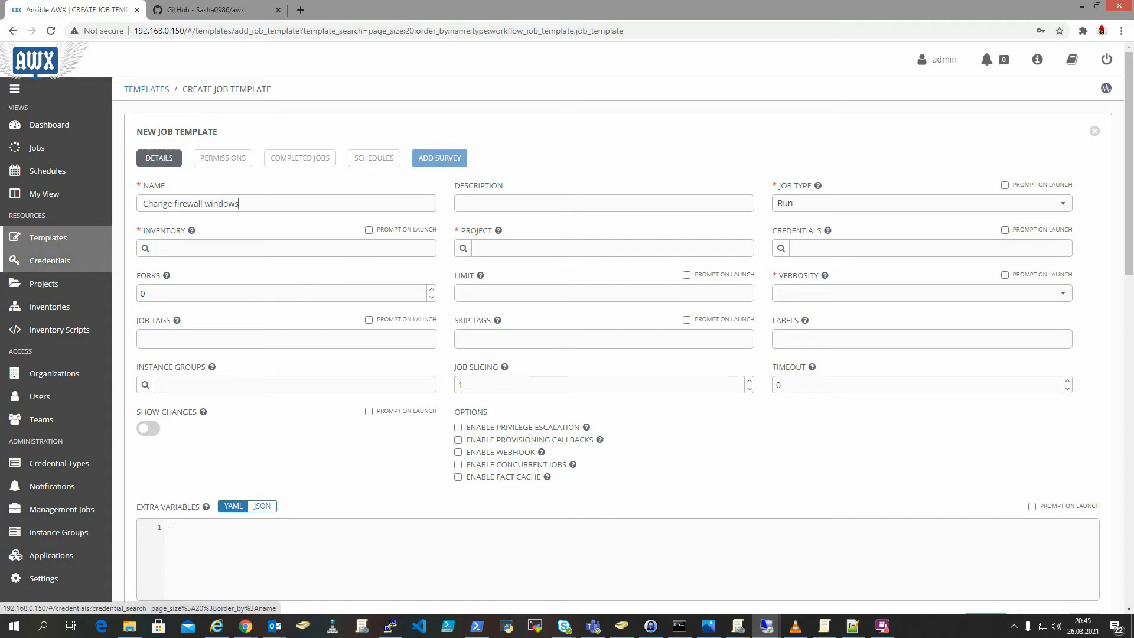
{"action": "key", "text": "alt+Tab"}
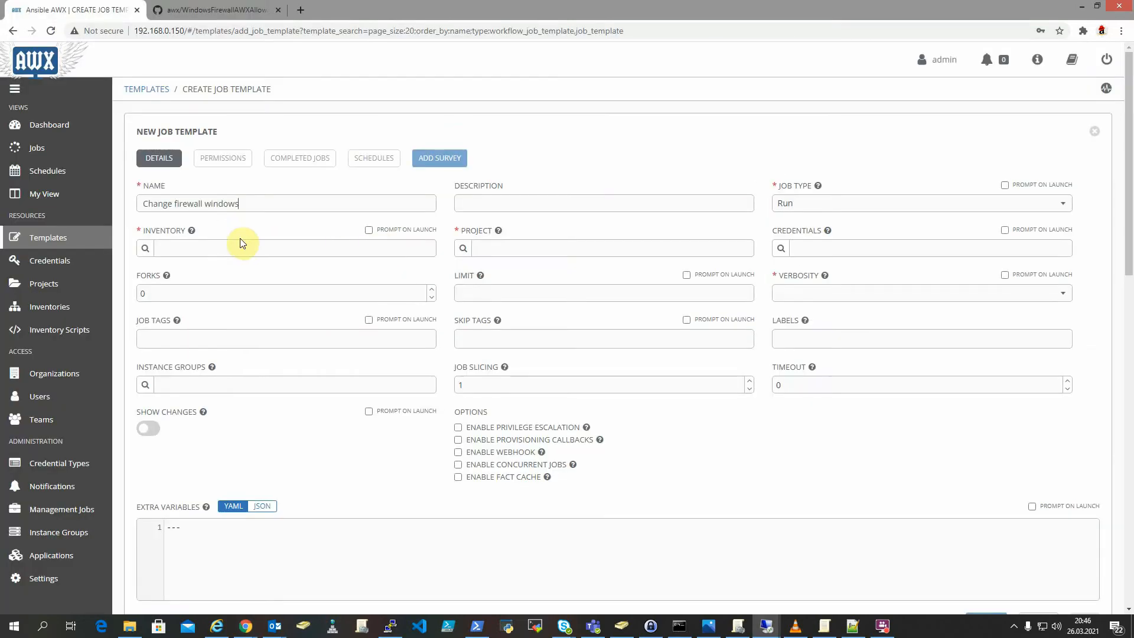
Select the Windows desired state configuration inventory from page 2 of the list
{"action": "left_click", "coordinate": [147, 241]}
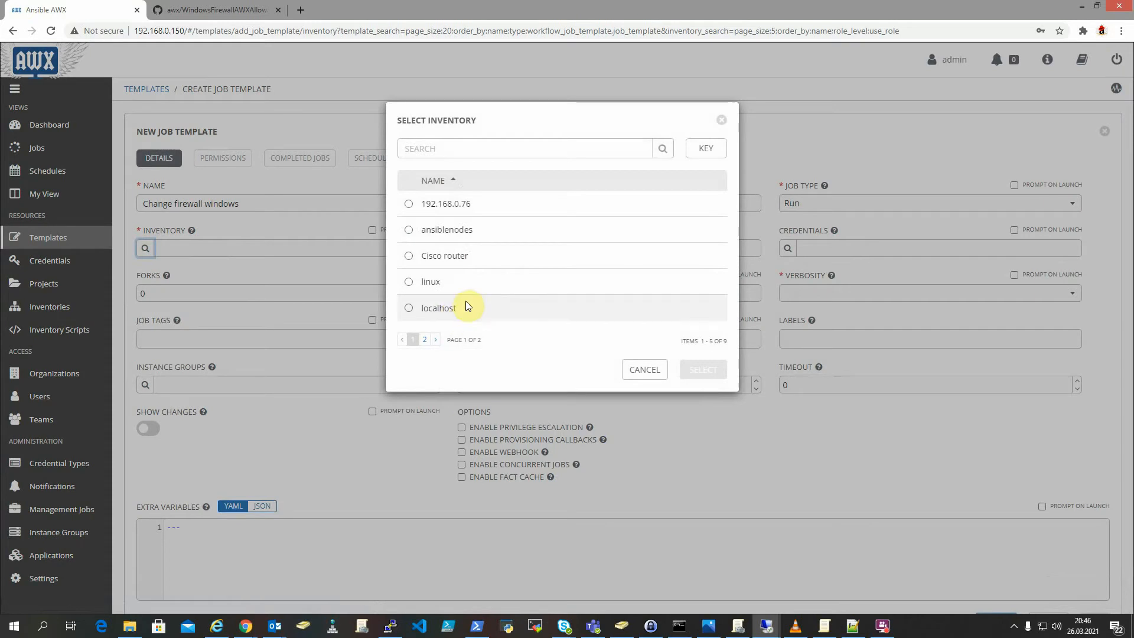
{"action": "left_click", "coordinate": [425, 339]}
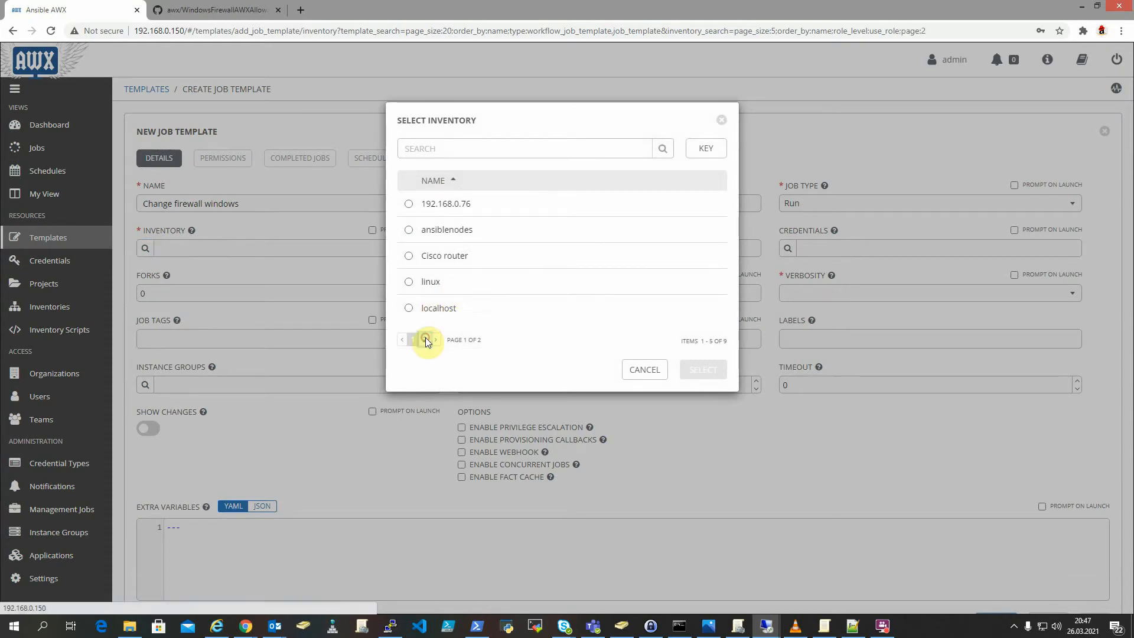
{"action": "left_click", "coordinate": [409, 255]}
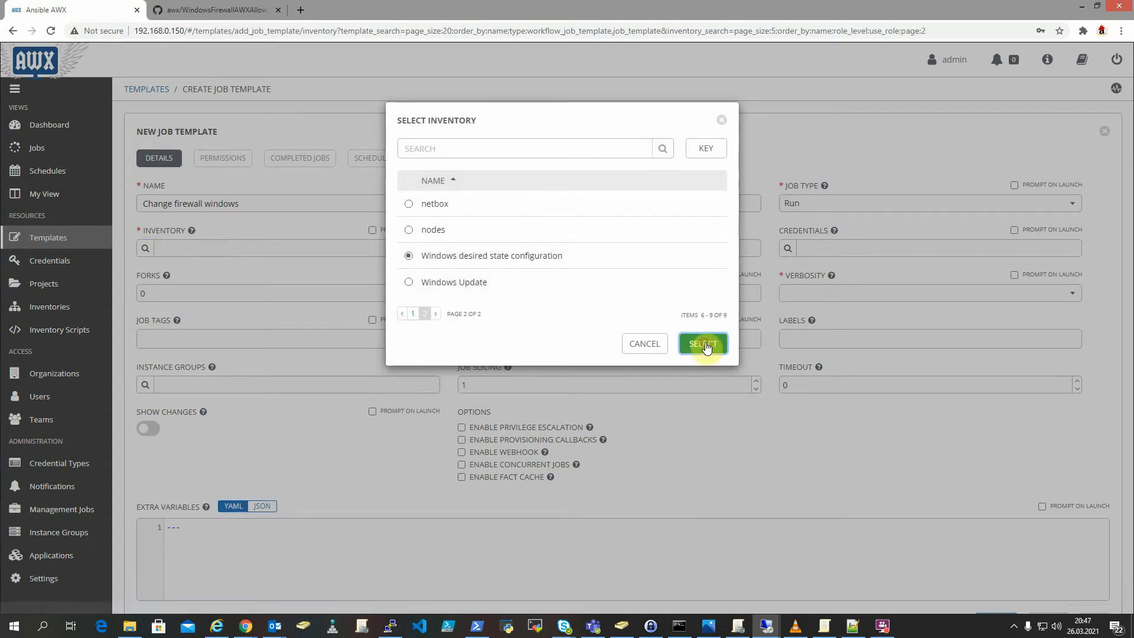
{"action": "left_click", "coordinate": [705, 344]}
Select the Github AWX repository as the project
{"action": "left_click", "coordinate": [466, 248]}
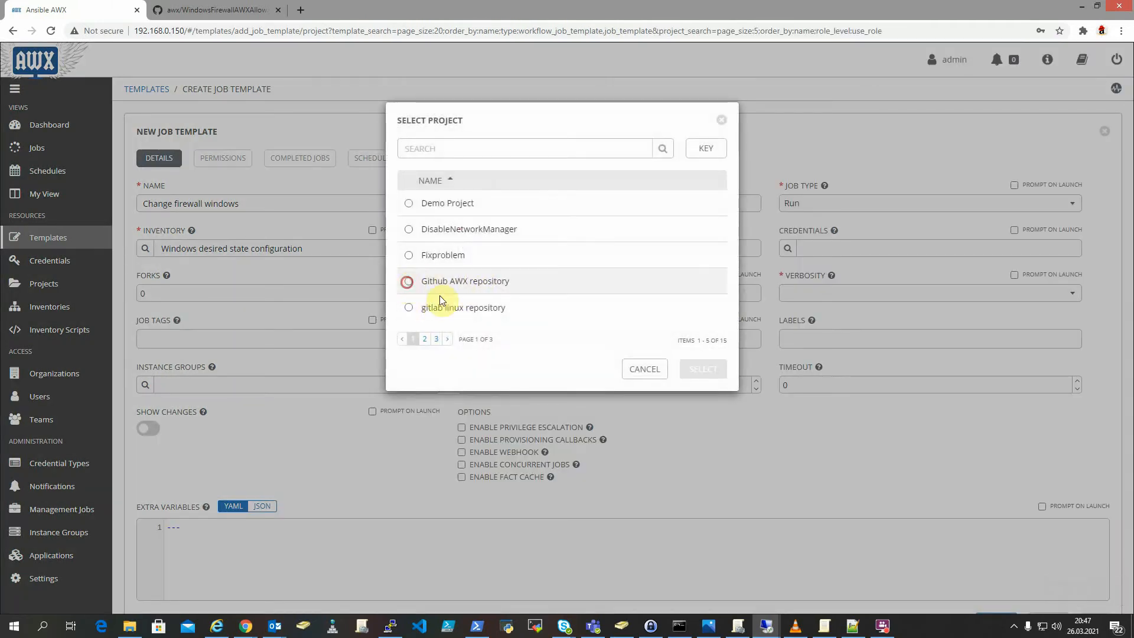
{"action": "left_click", "coordinate": [439, 294]}
{"action": "left_click", "coordinate": [703, 369]}
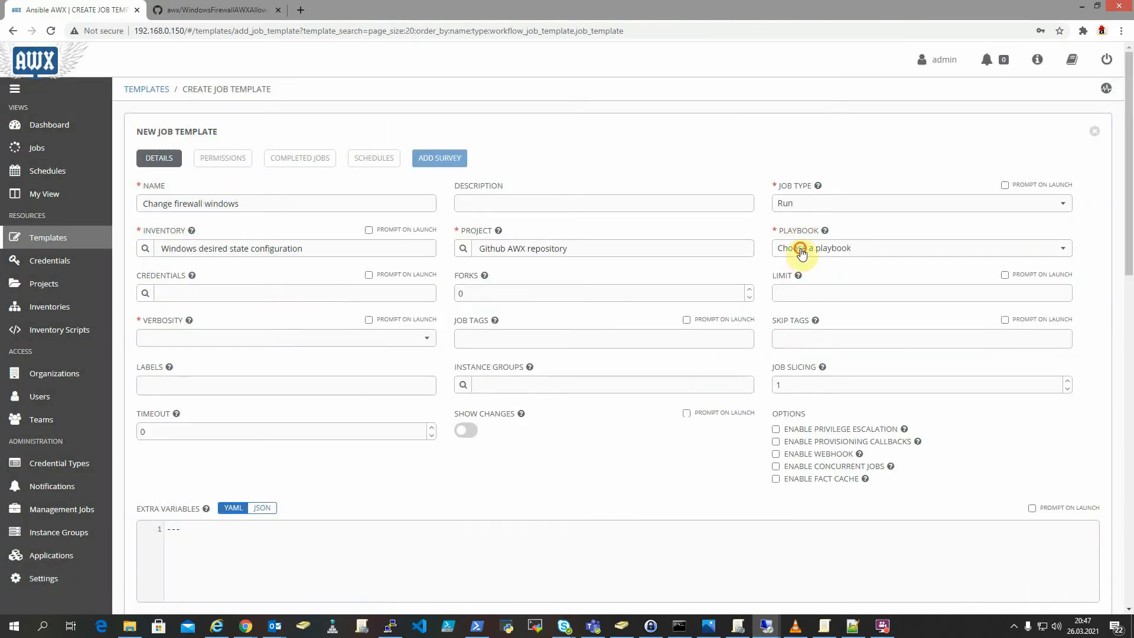
{"action": "left_click", "coordinate": [802, 249]}
Choose the WindowsFirewallAWXAllow.yml playbook and the Windows local admin credential
{"action": "scroll", "coordinate": [827, 329], "scroll_direction": "down", "scroll_amount": 2}
{"action": "scroll", "coordinate": [875, 336], "scroll_direction": "down", "scroll_amount": 1}
{"action": "left_click", "coordinate": [832, 388]}
{"action": "left_click", "coordinate": [145, 292]}
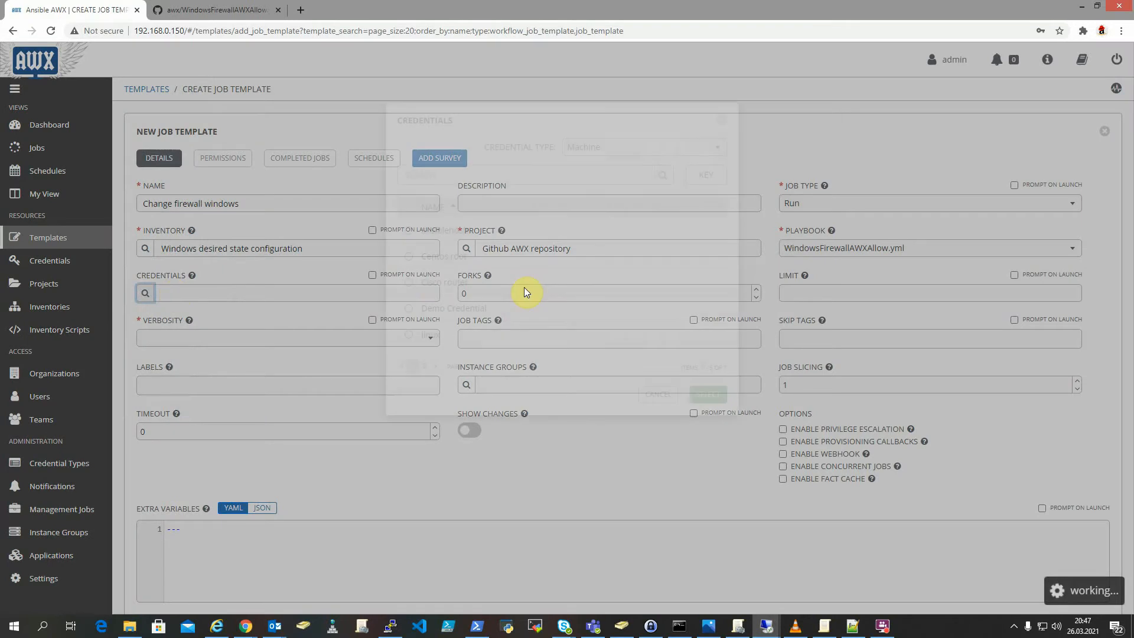
{"action": "left_click", "coordinate": [425, 367]}
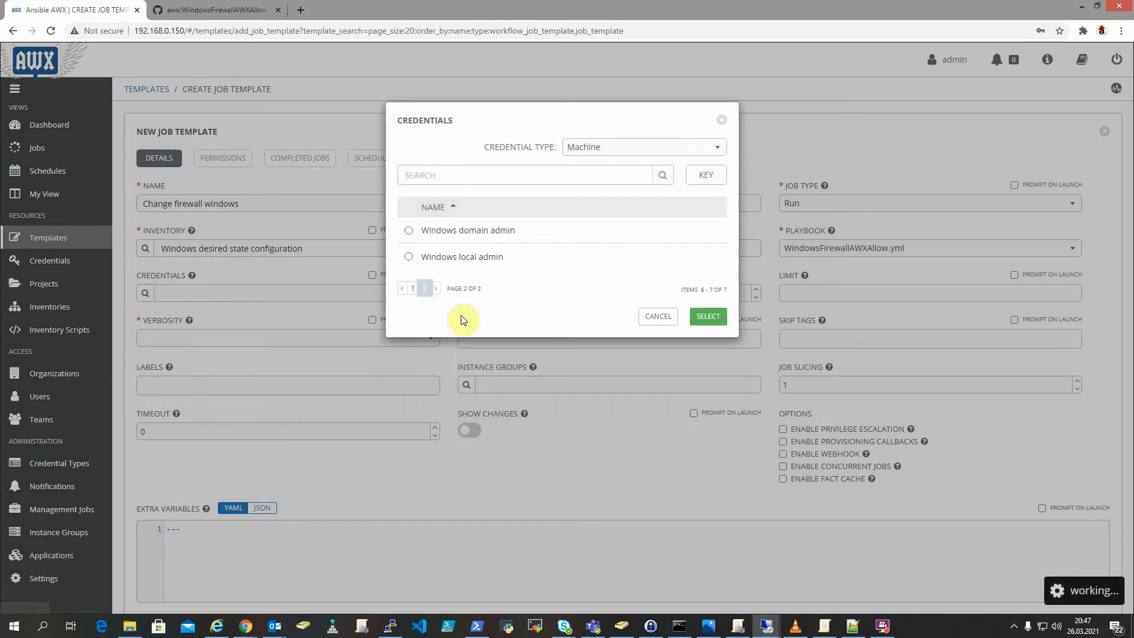
{"action": "left_click", "coordinate": [412, 255]}
{"action": "left_click", "coordinate": [708, 316]}
Set host limit non-domain, verbosity 0 (Normal), and paste the WinRM extra variables
{"action": "left_click", "coordinate": [806, 286]}
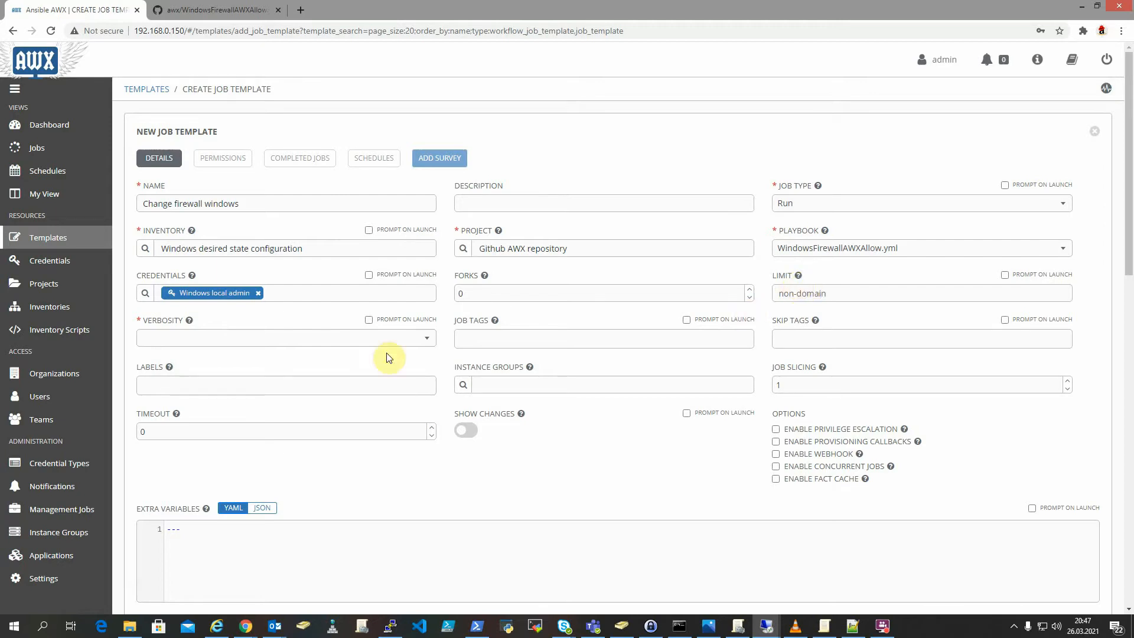
{"action": "left_click", "coordinate": [368, 337]}
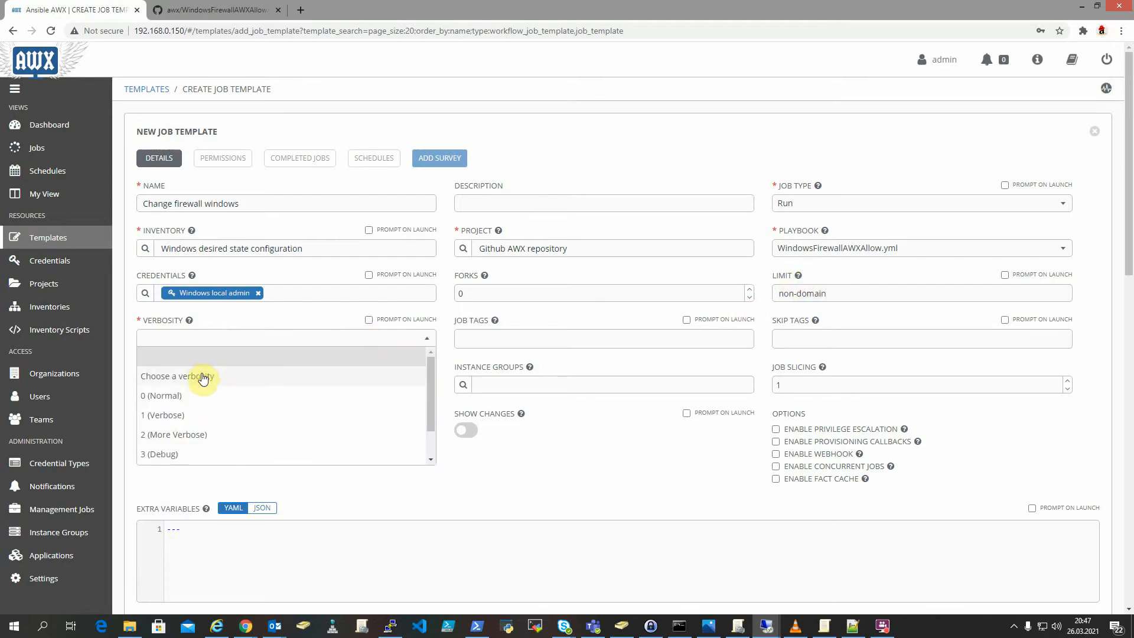
{"action": "left_click", "coordinate": [198, 396]}
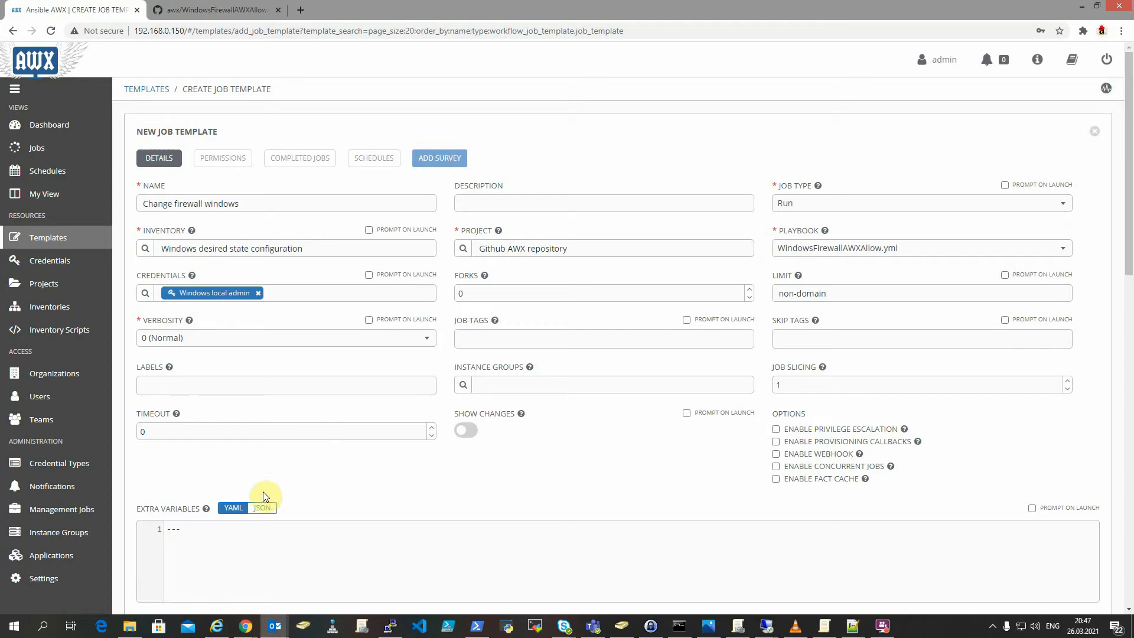
{"action": "left_click_drag", "start_coordinate": [190, 530], "coordinate": [157, 535]}
{"action": "type", "text": "ansible_connection: winrm ansible_port: 5986 ansible_winrm_server_cert_validation: ignore"}
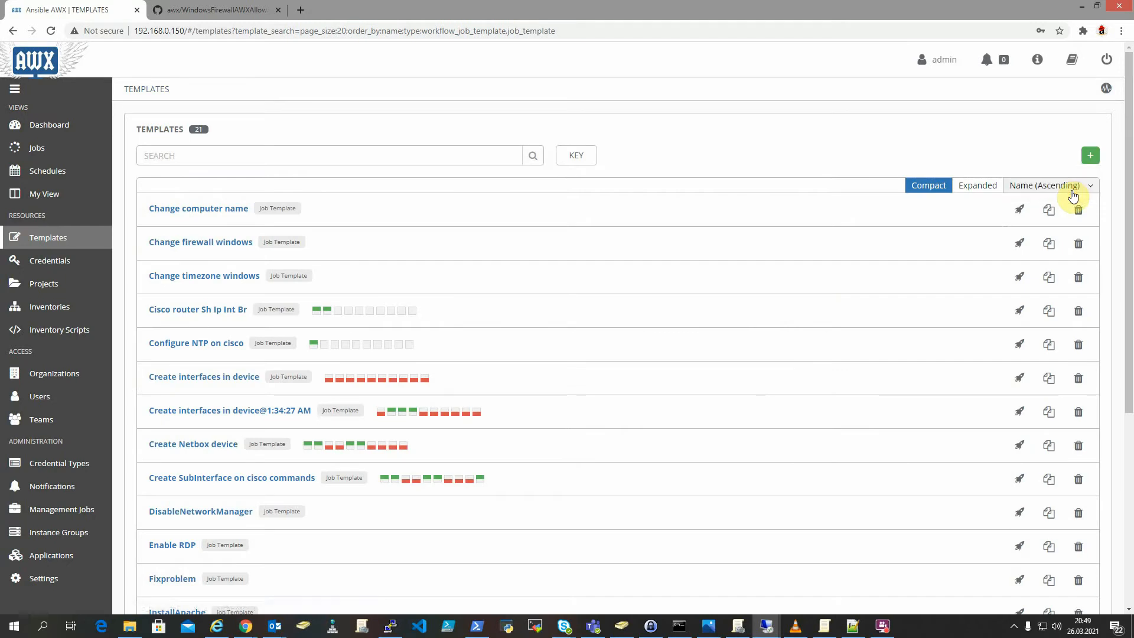
{"action": "left_click", "coordinate": [1068, 188]}
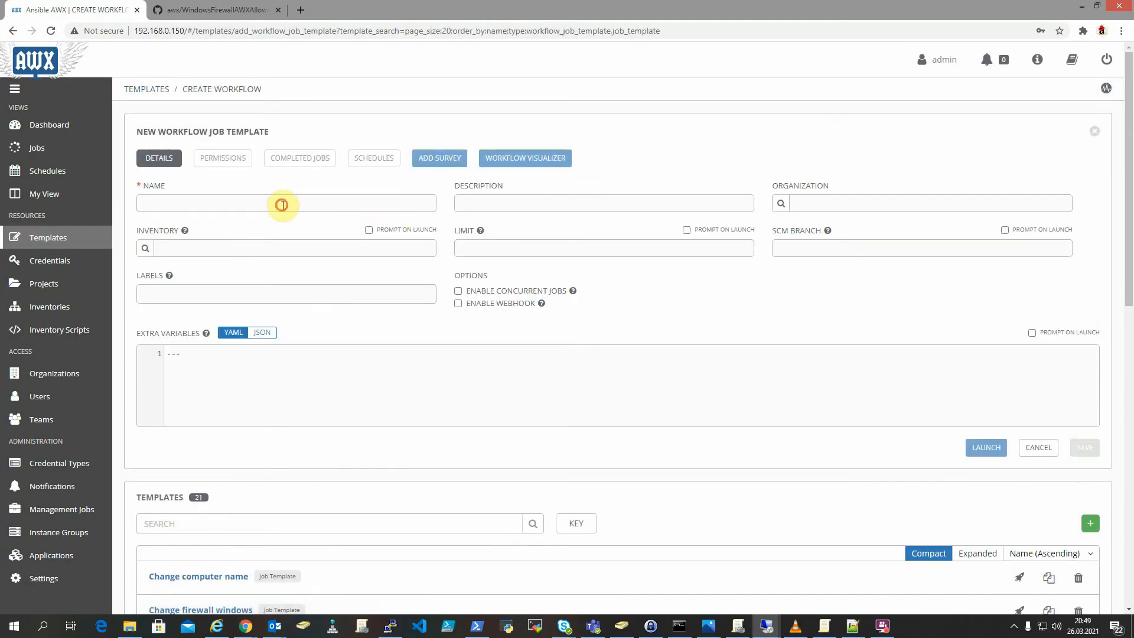
Name the workflow template 'Windows desired state workflow' and save it
{"action": "type", "text": "Windows de"}
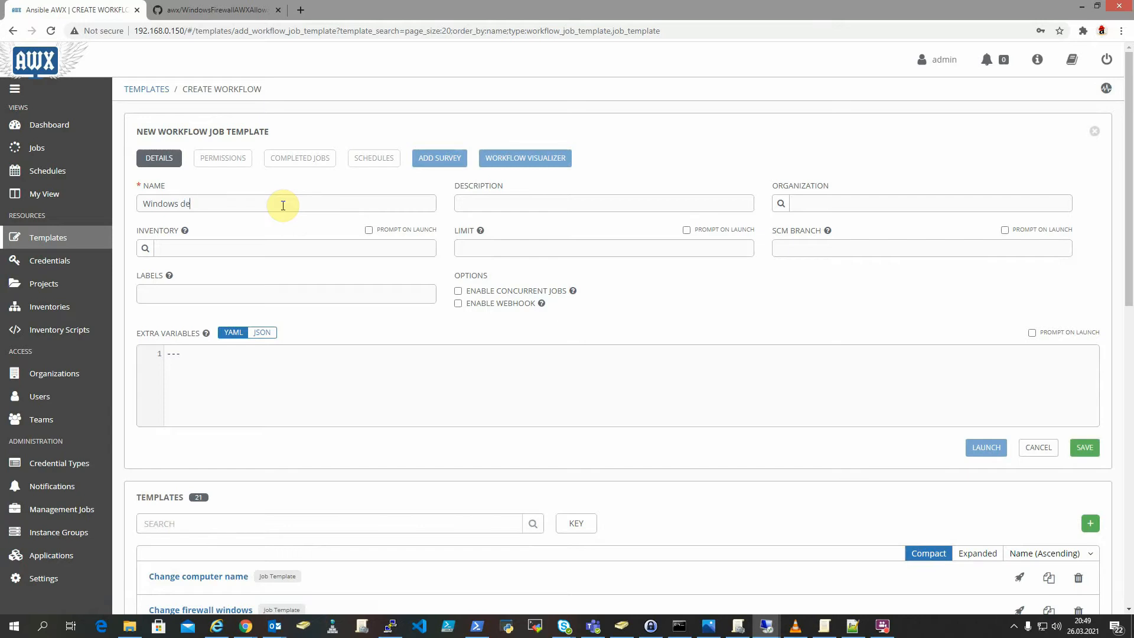
{"action": "type", "text": "sired"}
{"action": "type", "text": "state workflow"}
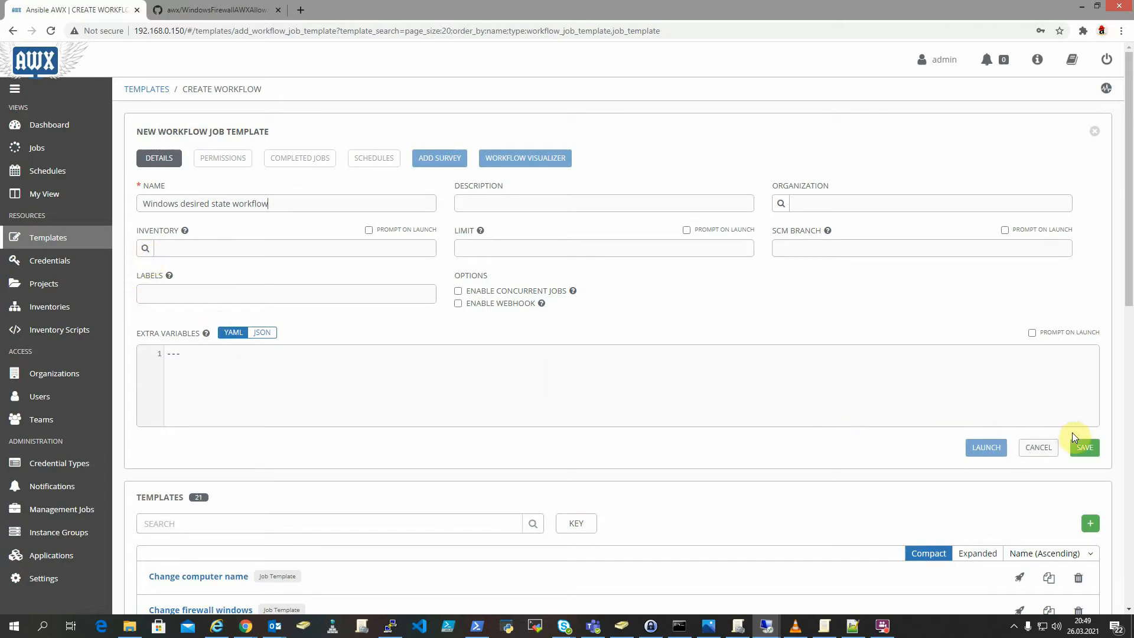
{"action": "left_click", "coordinate": [1087, 447]}
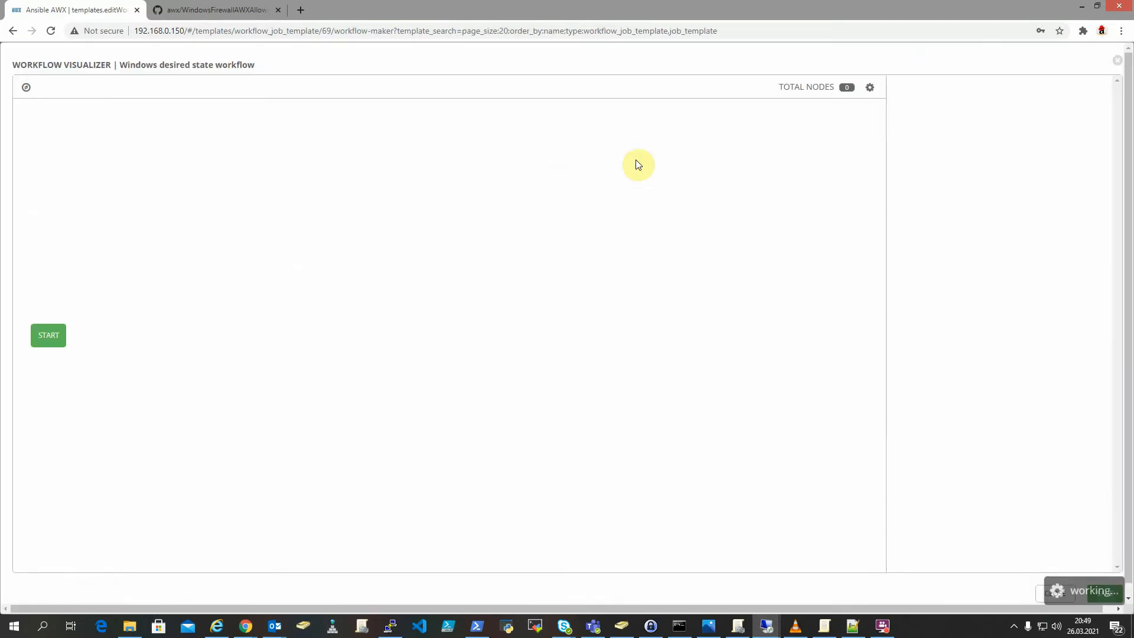
Add a Change timezone windows node after START, running Always with convergence Any
{"action": "left_click", "coordinate": [51, 337]}
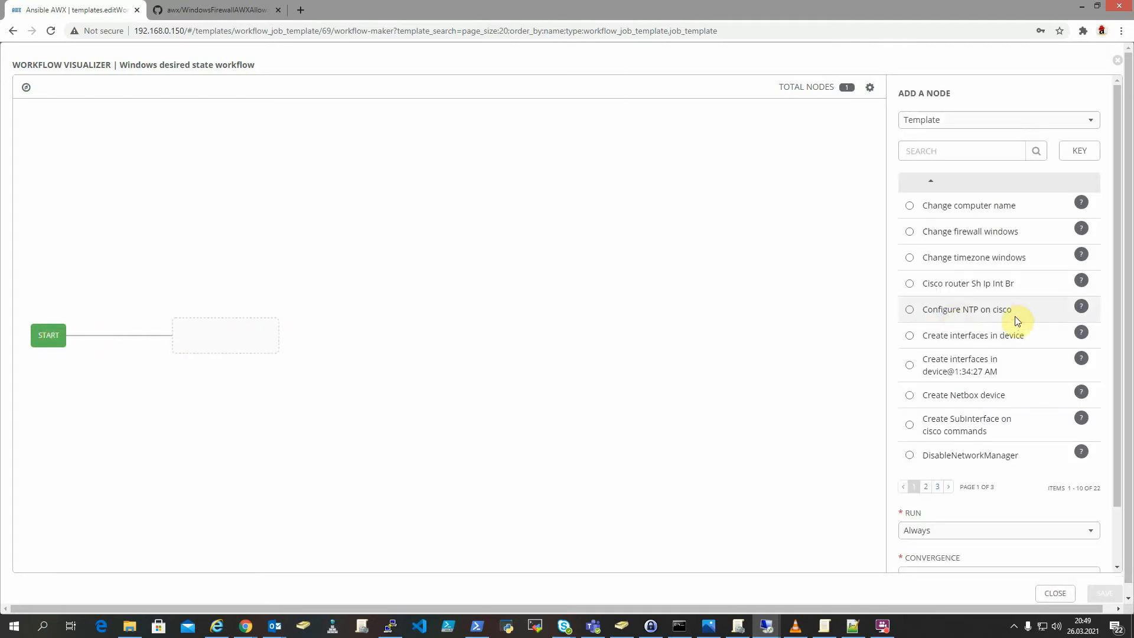
{"action": "scroll", "coordinate": [1122, 314], "scroll_direction": "down", "scroll_amount": 1}
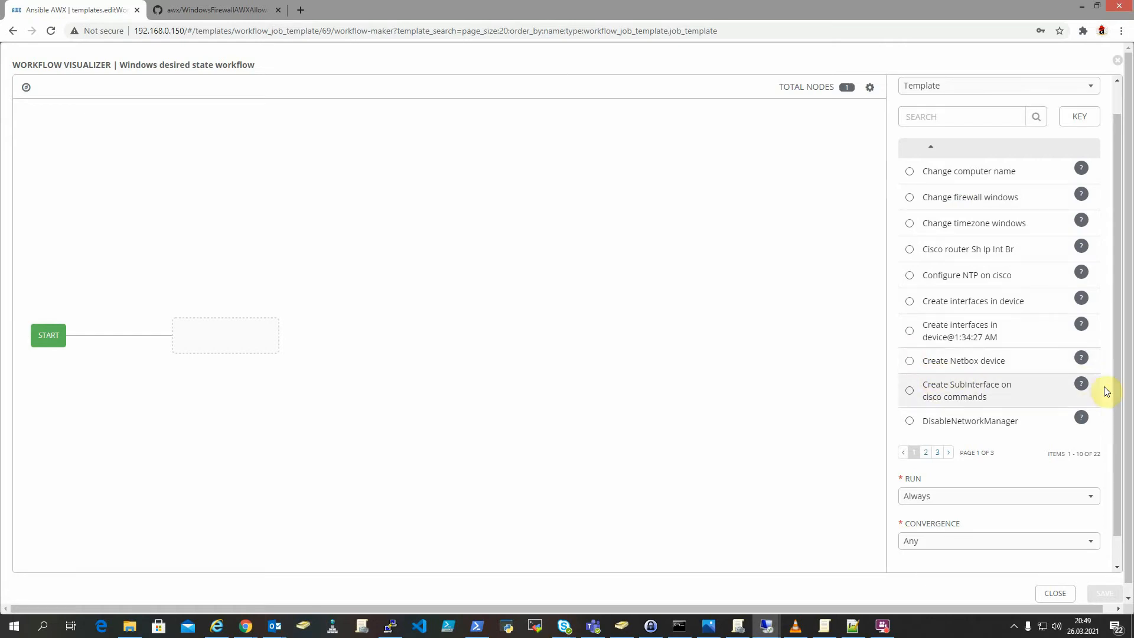
{"action": "scroll", "coordinate": [1119, 392], "scroll_direction": "down", "scroll_amount": 1}
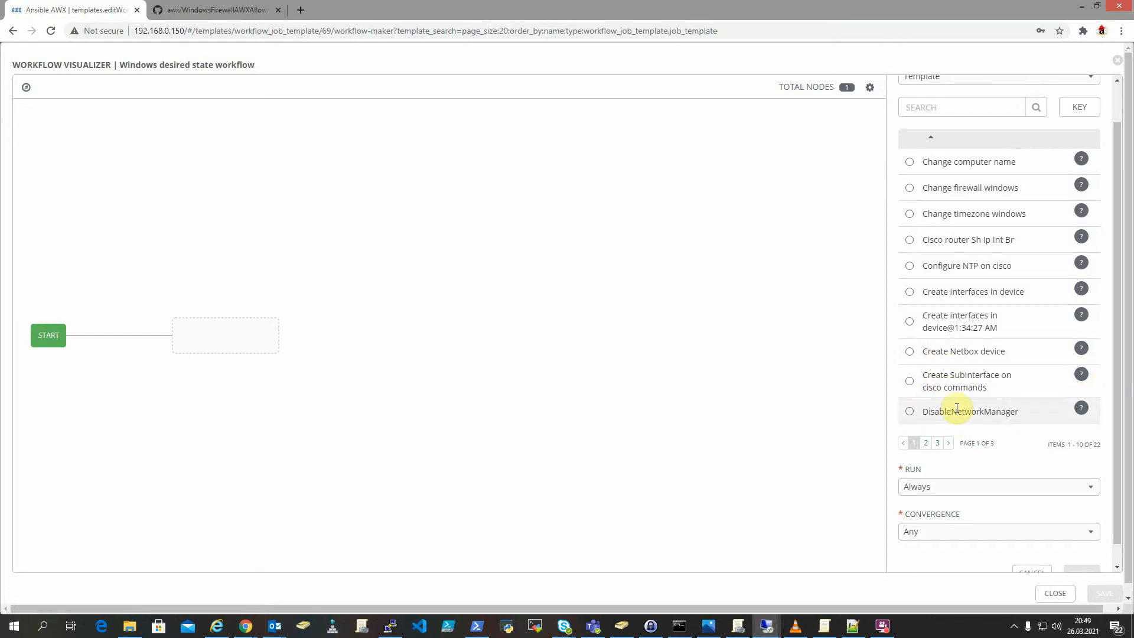
{"action": "left_click", "coordinate": [910, 216]}
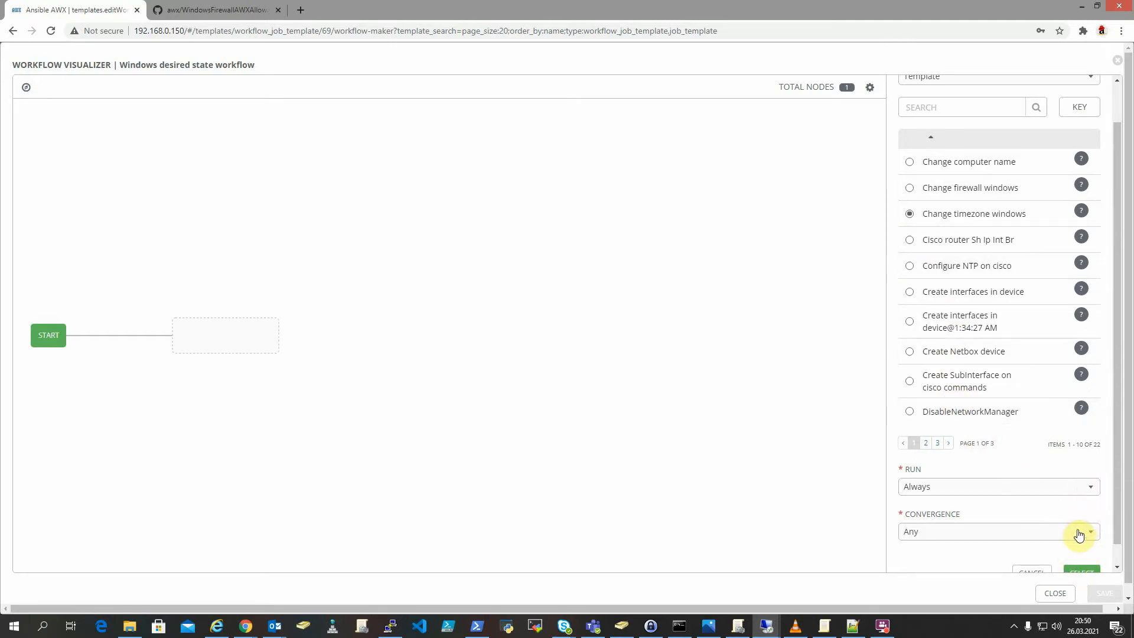
{"action": "left_click", "coordinate": [1080, 490]}
{"action": "left_click", "coordinate": [1081, 496]}
{"action": "scroll", "coordinate": [1082, 523], "scroll_direction": "down", "scroll_amount": 1}
{"action": "left_click", "coordinate": [1075, 512]}
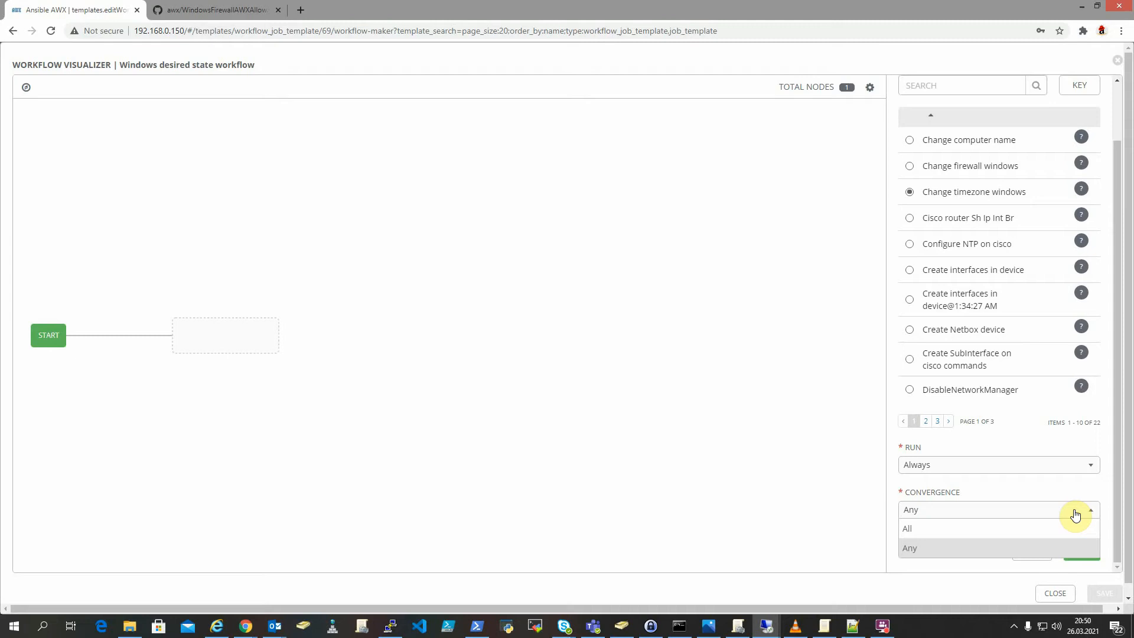
{"action": "left_click", "coordinate": [1077, 548]}
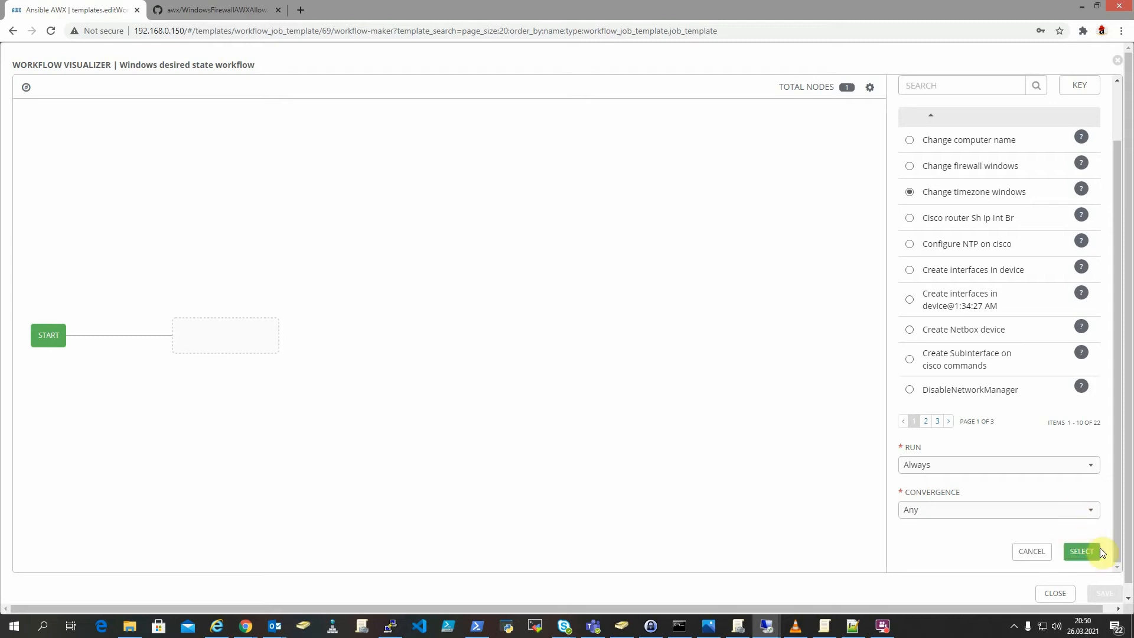
{"action": "left_click", "coordinate": [1082, 552]}
{"action": "mouse_move", "coordinate": [280, 338]}
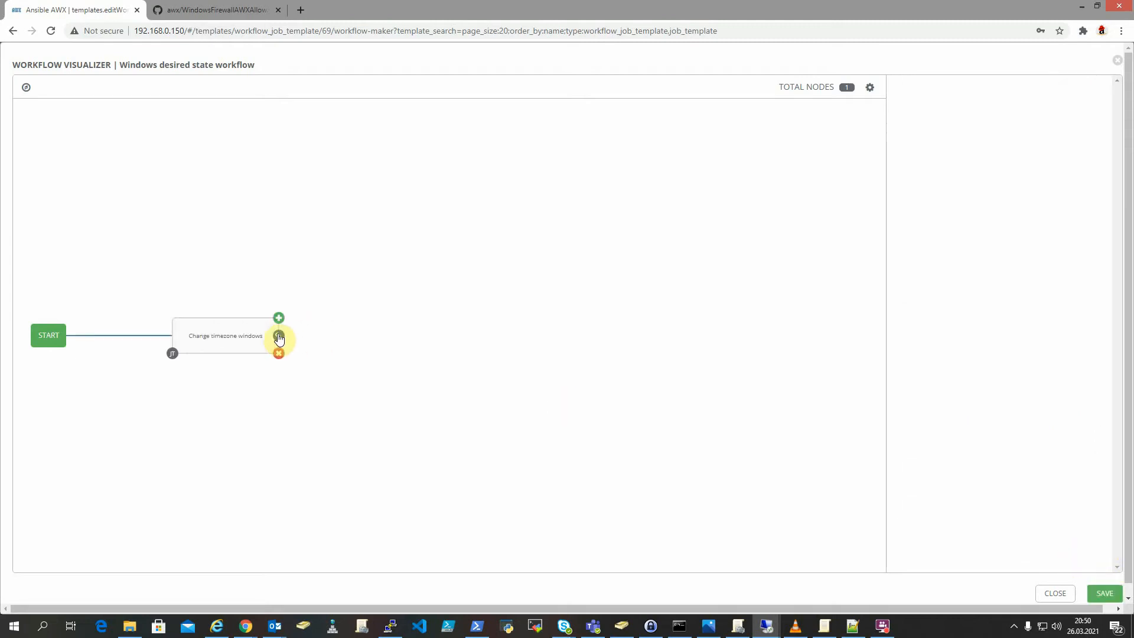
Add a Change computer name node after the timezone node, set to run Always
{"action": "left_click", "coordinate": [280, 320]}
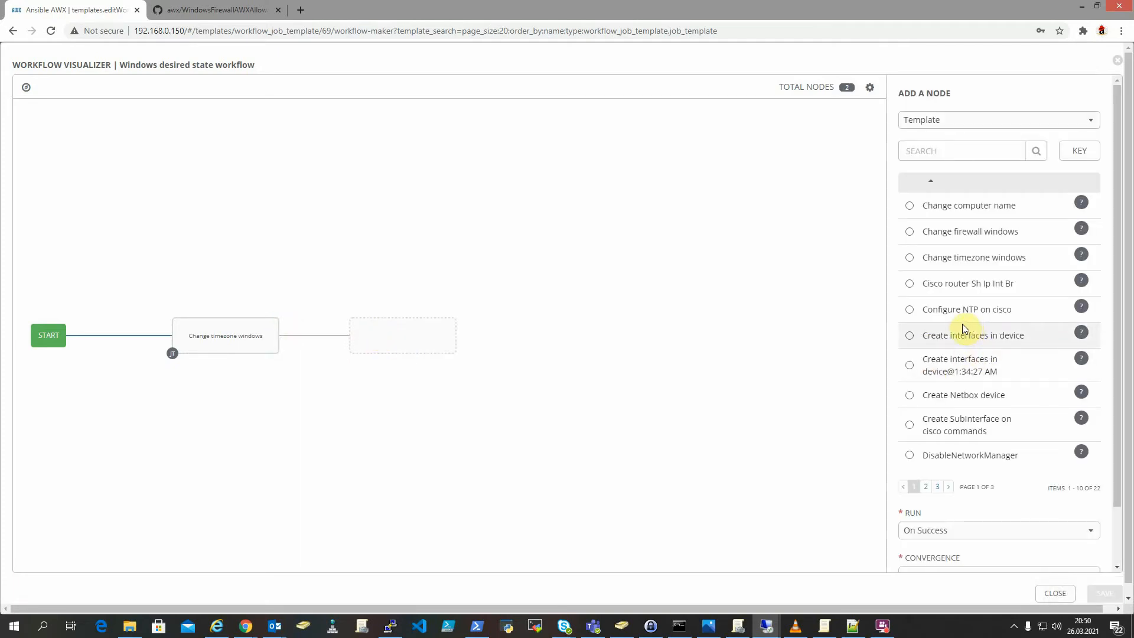
{"action": "left_click", "coordinate": [910, 206]}
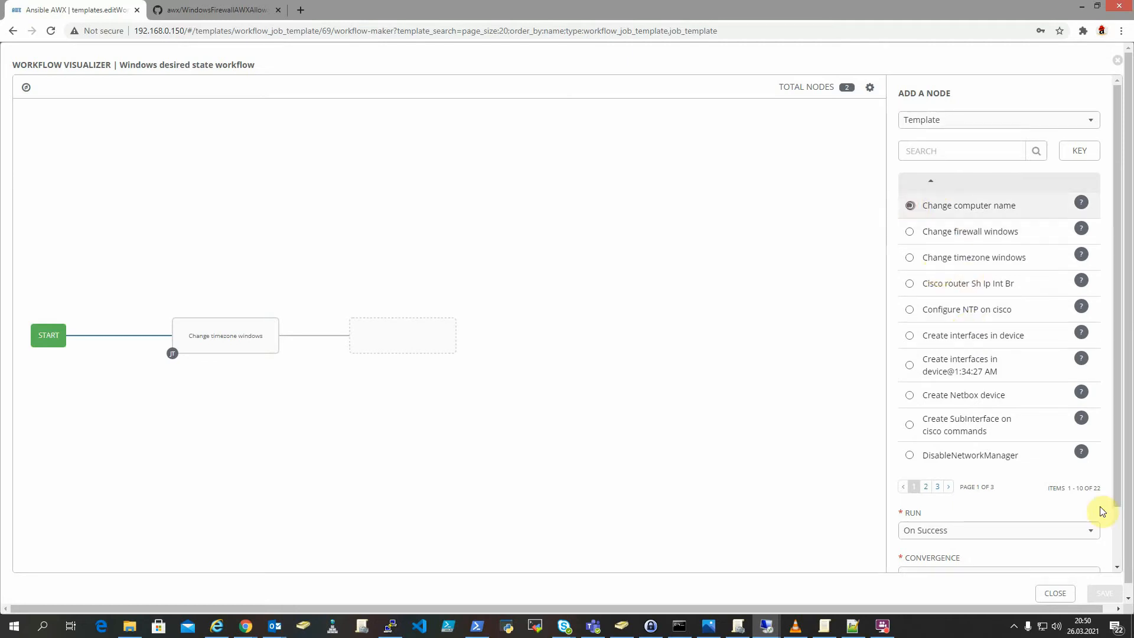
{"action": "scroll", "coordinate": [1022, 520], "scroll_direction": "down", "scroll_amount": 1}
{"action": "left_click", "coordinate": [1008, 470]}
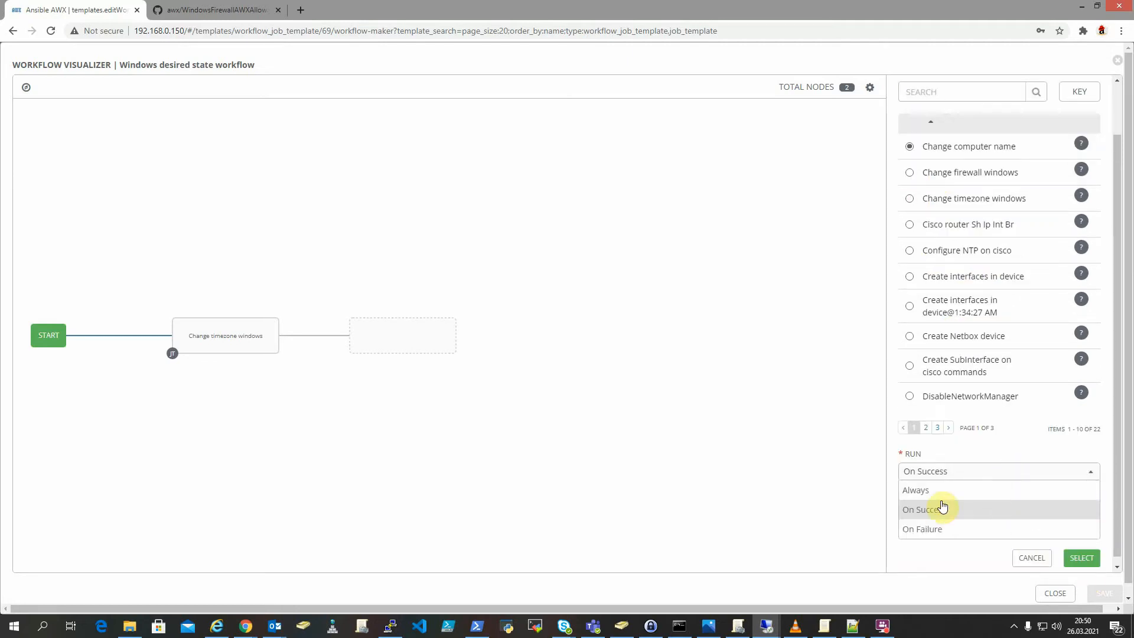
{"action": "left_click", "coordinate": [934, 492]}
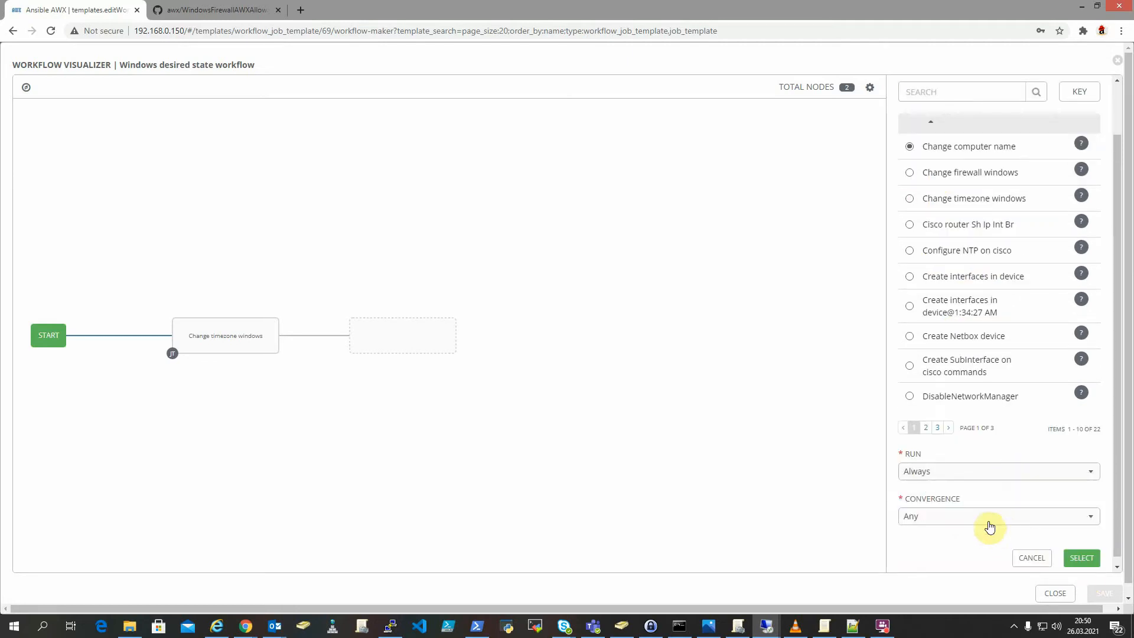
{"action": "left_click", "coordinate": [1090, 561]}
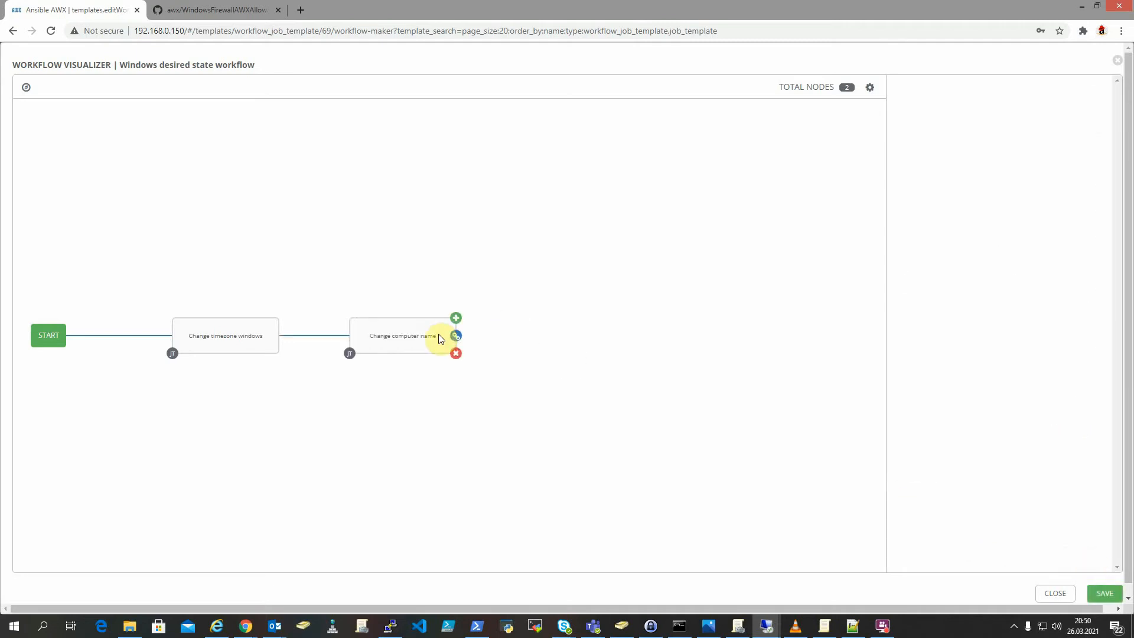
Add a Change firewall windows node after Change computer name, set to run Always
{"action": "left_click", "coordinate": [457, 320]}
{"action": "scroll", "coordinate": [959, 424], "scroll_direction": "down", "scroll_amount": 2}
{"action": "scroll", "coordinate": [961, 423], "scroll_direction": "up", "scroll_amount": 2}
{"action": "left_click", "coordinate": [912, 231]}
{"action": "left_click", "coordinate": [1019, 532]}
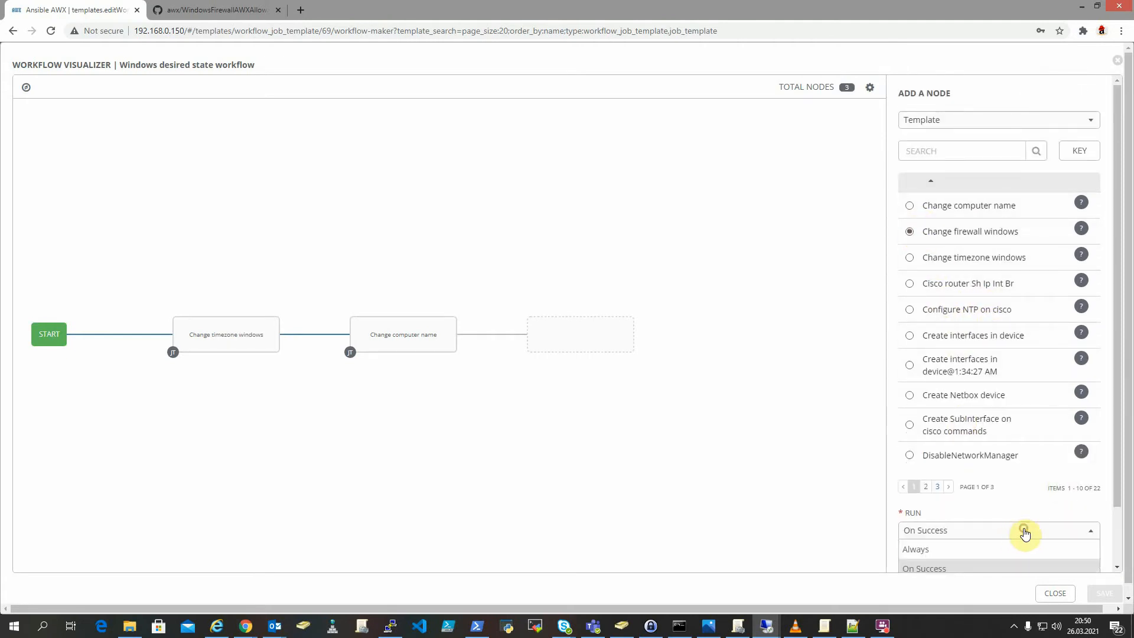
{"action": "left_click", "coordinate": [945, 544]}
{"action": "scroll", "coordinate": [1048, 524], "scroll_direction": "down", "scroll_amount": 2}
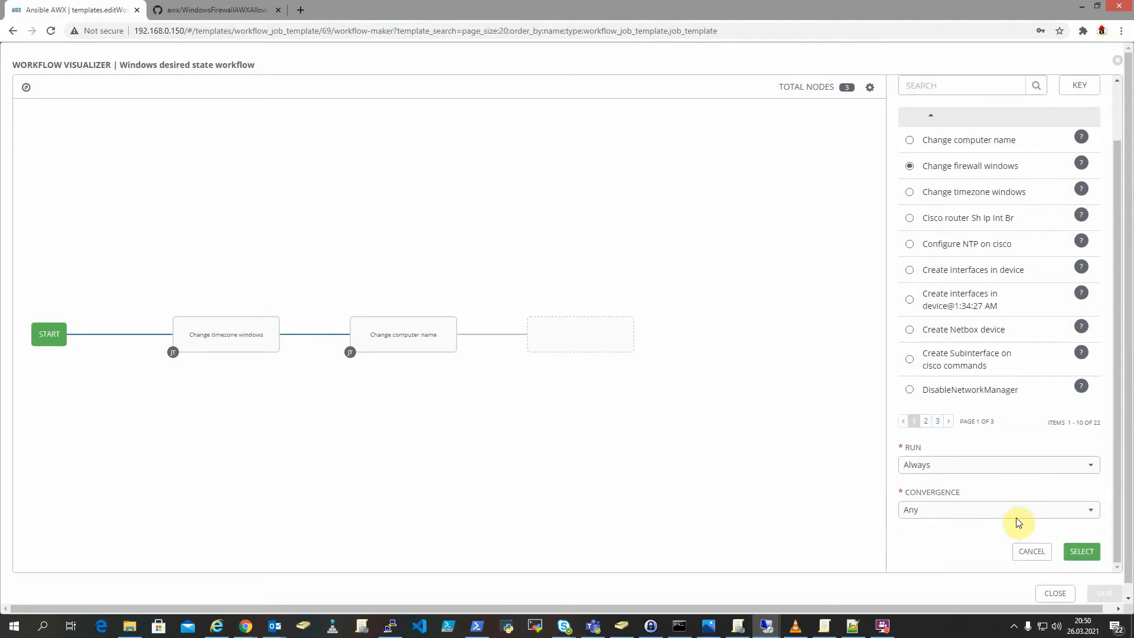
{"action": "left_click", "coordinate": [1081, 551]}
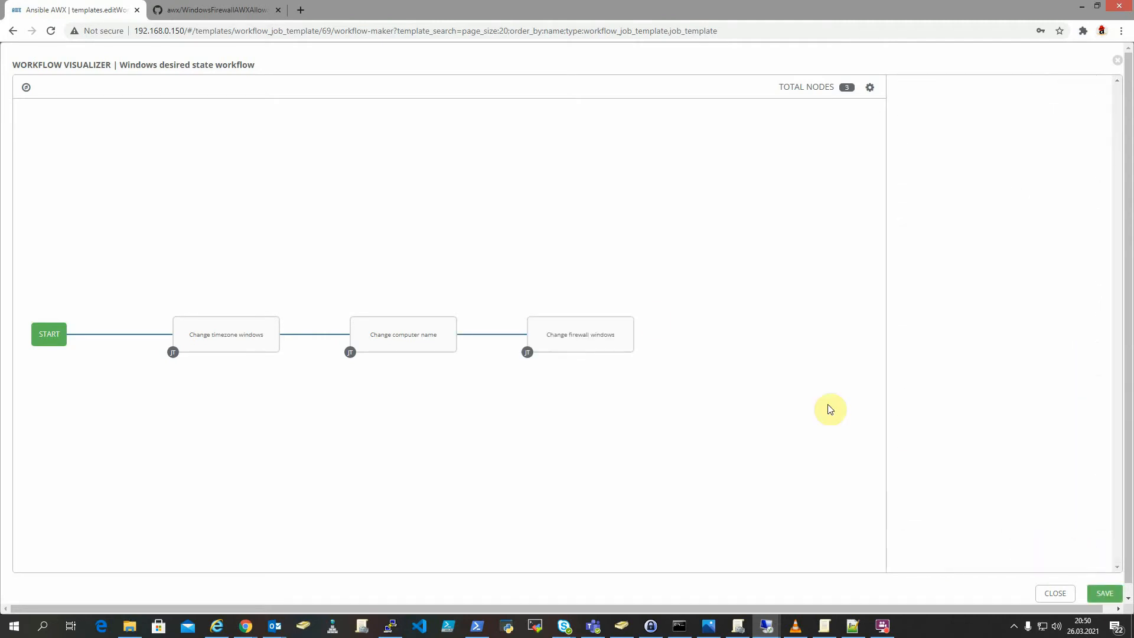
{"action": "left_click", "coordinate": [634, 317]}
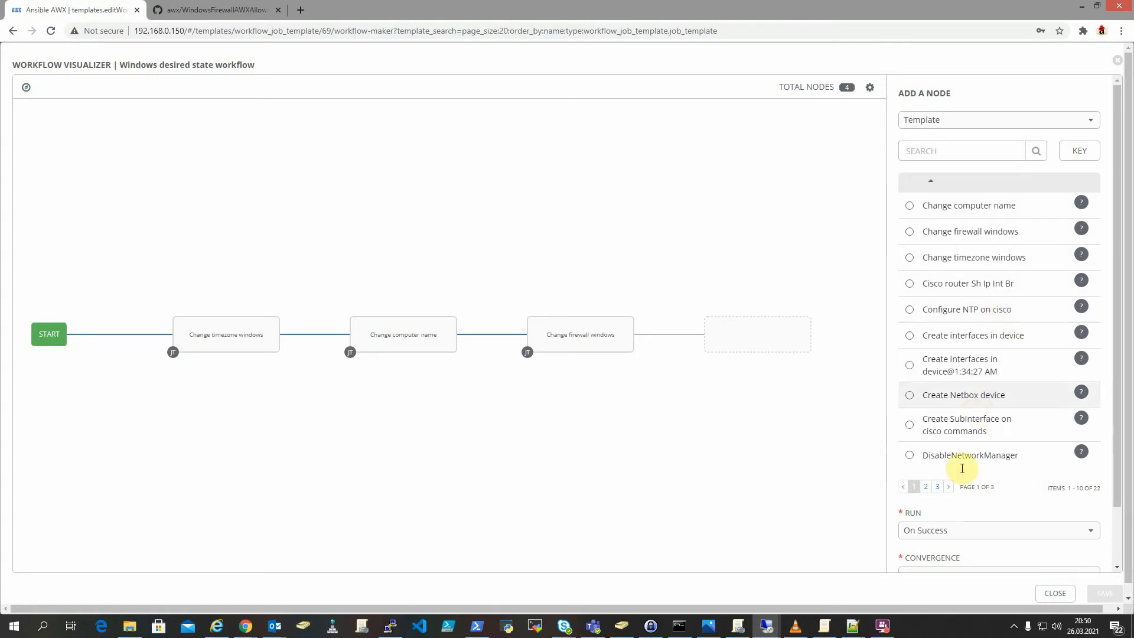
Add a 'join to domain' node from templates page 2, set to run Always
{"action": "left_click", "coordinate": [925, 487]}
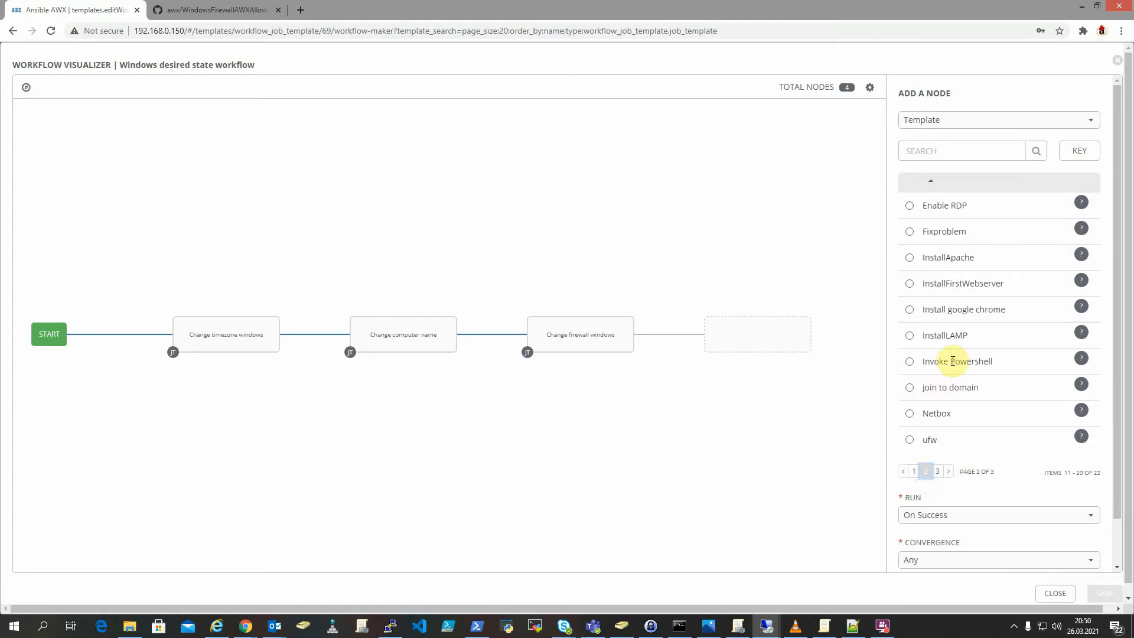
{"action": "left_click", "coordinate": [910, 387]}
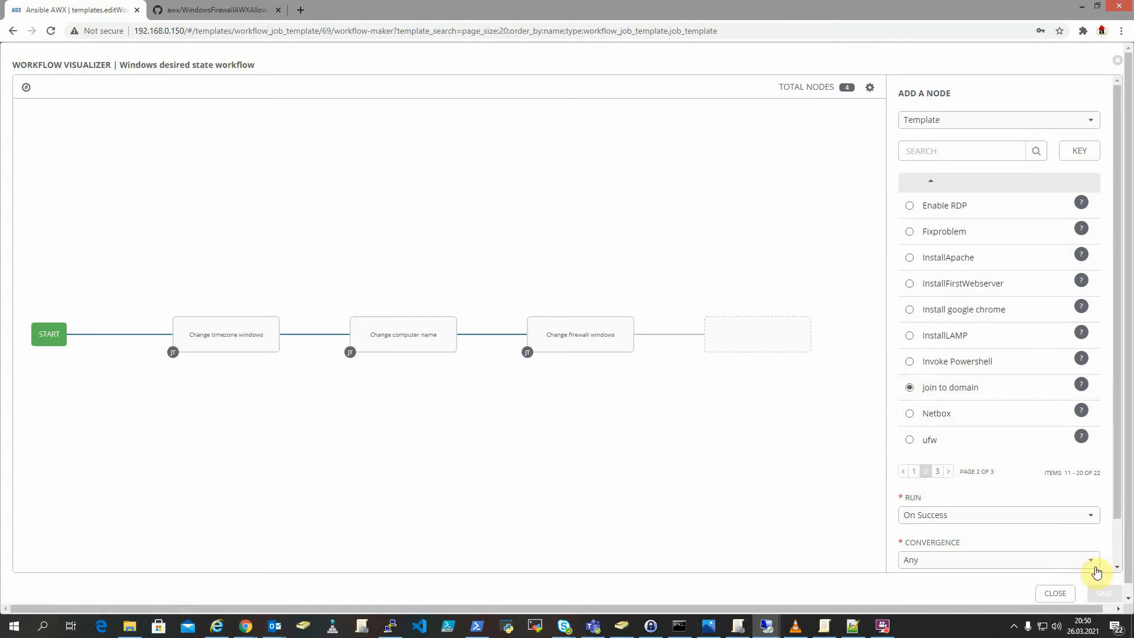
{"action": "left_click", "coordinate": [1067, 515]}
{"action": "left_click", "coordinate": [963, 534]}
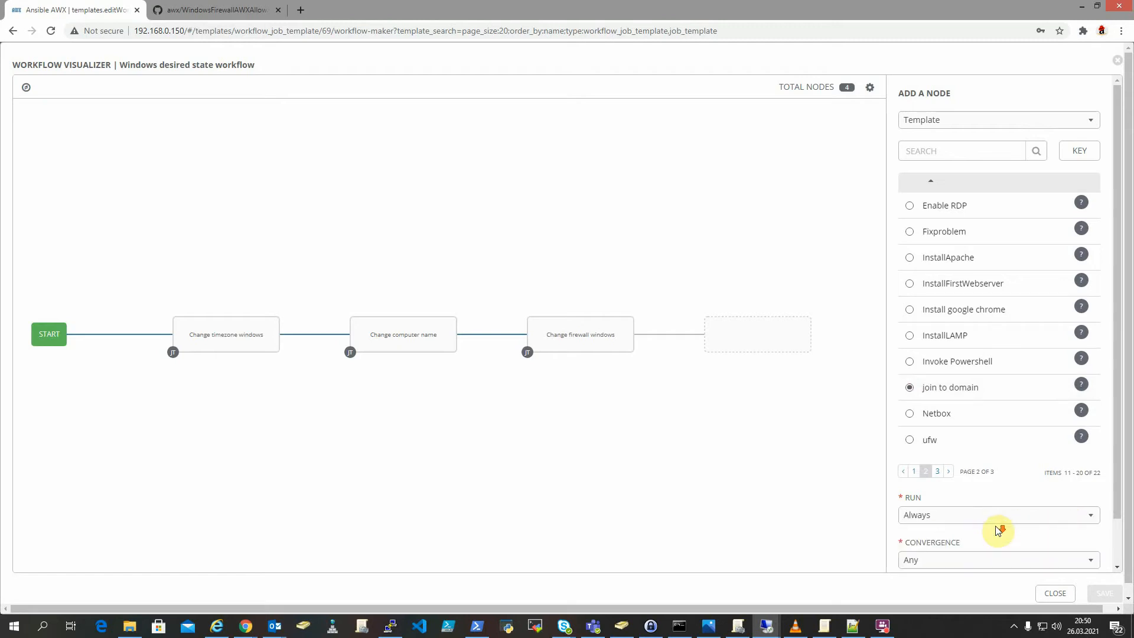
{"action": "scroll", "coordinate": [1000, 526], "scroll_direction": "down", "scroll_amount": 1}
{"action": "left_click", "coordinate": [1090, 551]}
Add a 'Windows update' node from page 3 after join to domain, running Always
{"action": "mouse_move", "coordinate": [804, 338]}
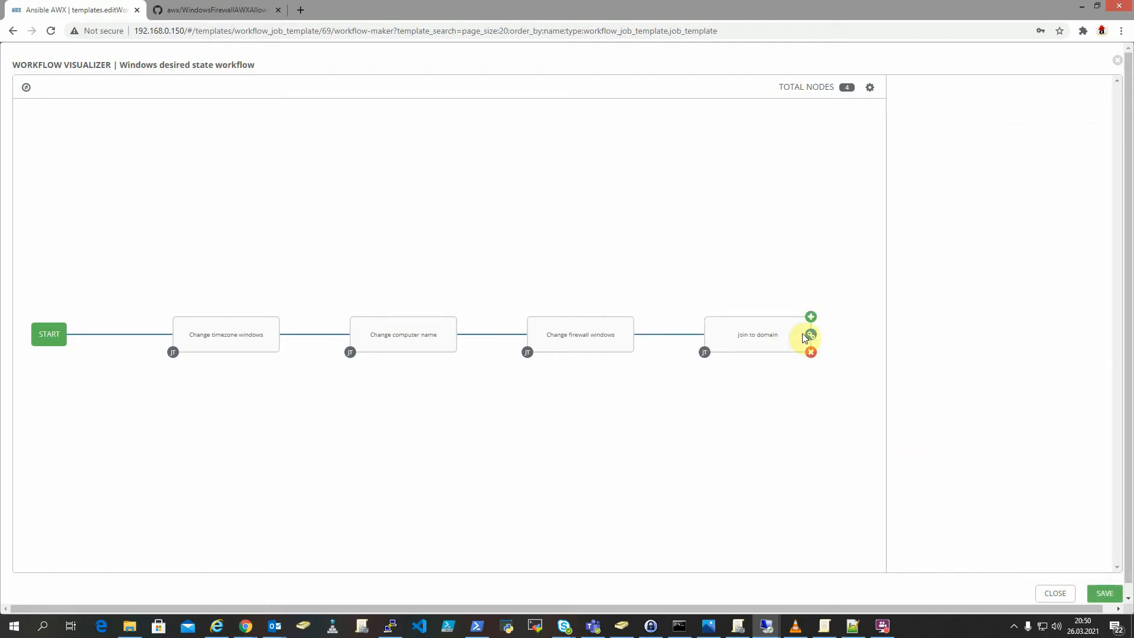
{"action": "left_click", "coordinate": [813, 318]}
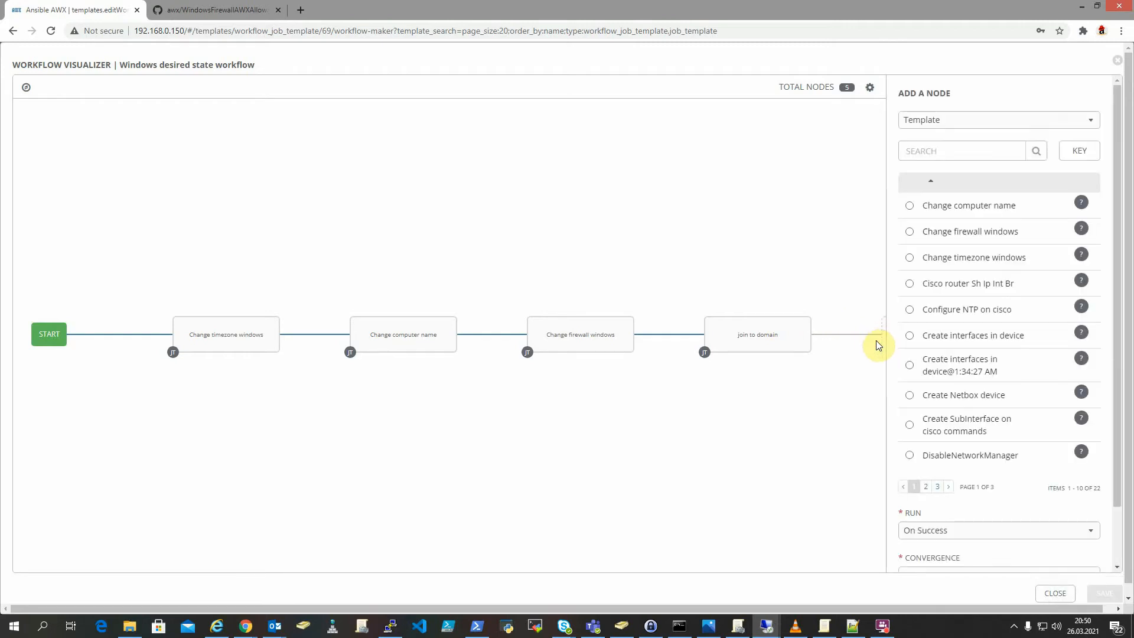
{"action": "left_click", "coordinate": [927, 487]}
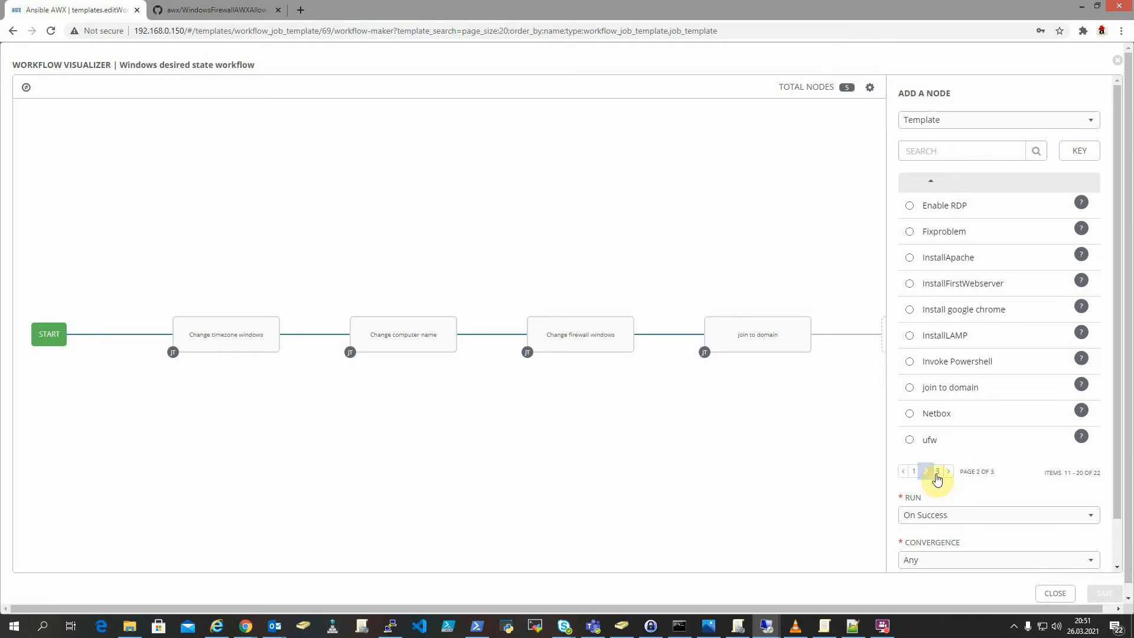
{"action": "left_click", "coordinate": [970, 514]}
{"action": "left_click", "coordinate": [930, 533]}
{"action": "left_click", "coordinate": [940, 475]}
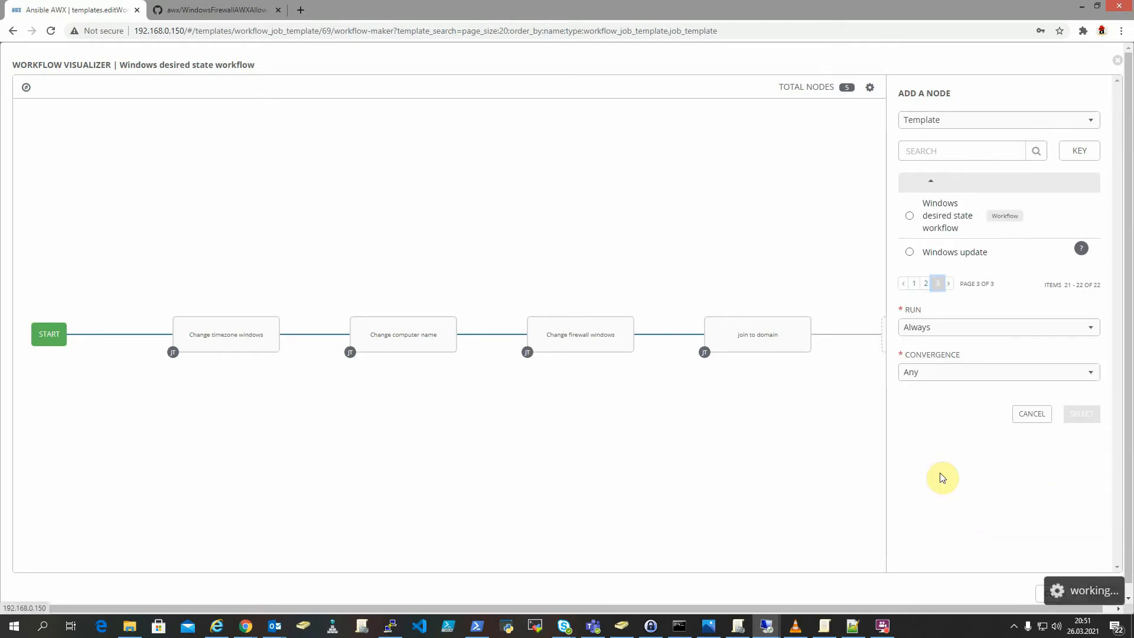
{"action": "left_click", "coordinate": [910, 254]}
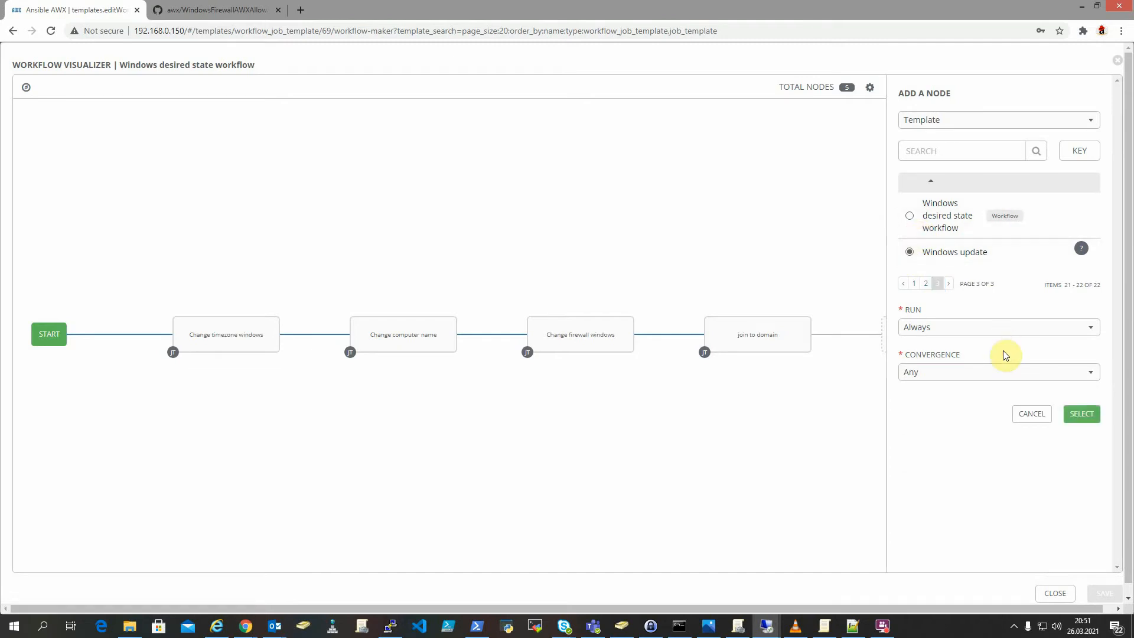
{"action": "left_click", "coordinate": [1083, 414]}
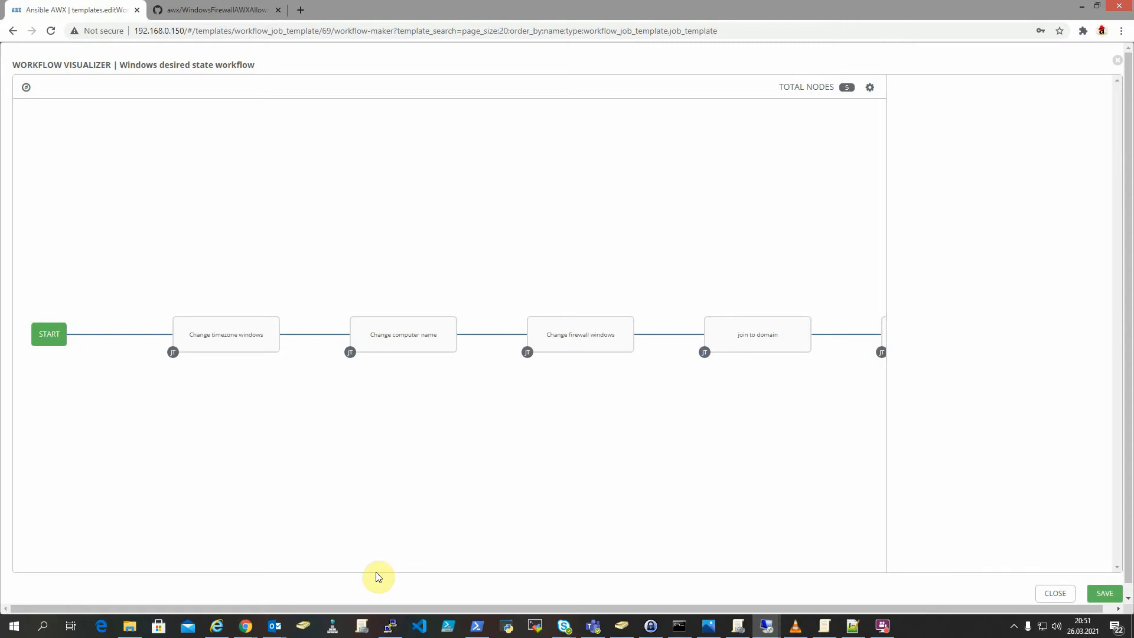
Zoom and pan the graph to review the chain, then select the Windows update node
{"action": "left_click_drag", "start_coordinate": [364, 608], "coordinate": [529, 608]}
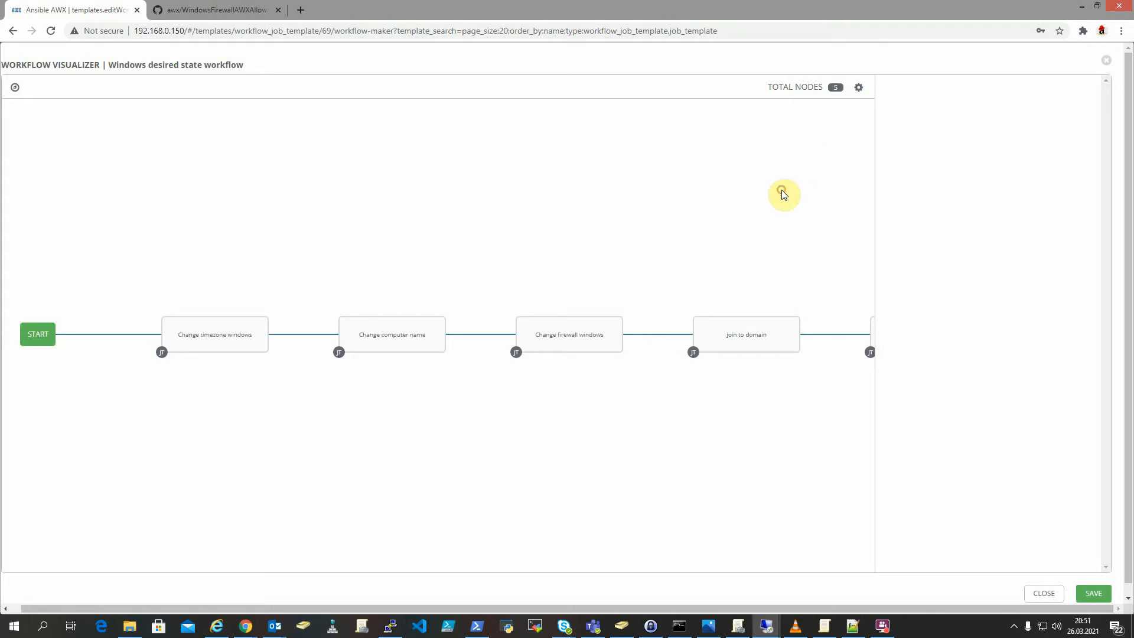
{"action": "scroll", "coordinate": [785, 194], "scroll_direction": "down", "scroll_amount": 2}
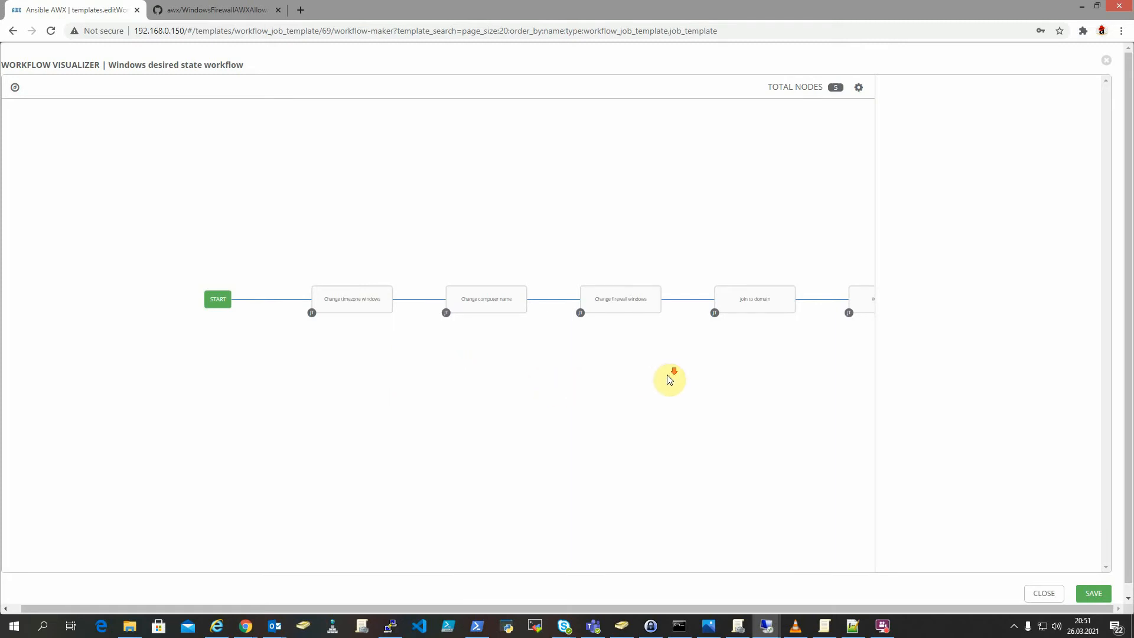
{"action": "scroll", "coordinate": [670, 379], "scroll_direction": "down", "scroll_amount": 2}
{"action": "left_click_drag", "start_coordinate": [709, 381], "coordinate": [495, 383]}
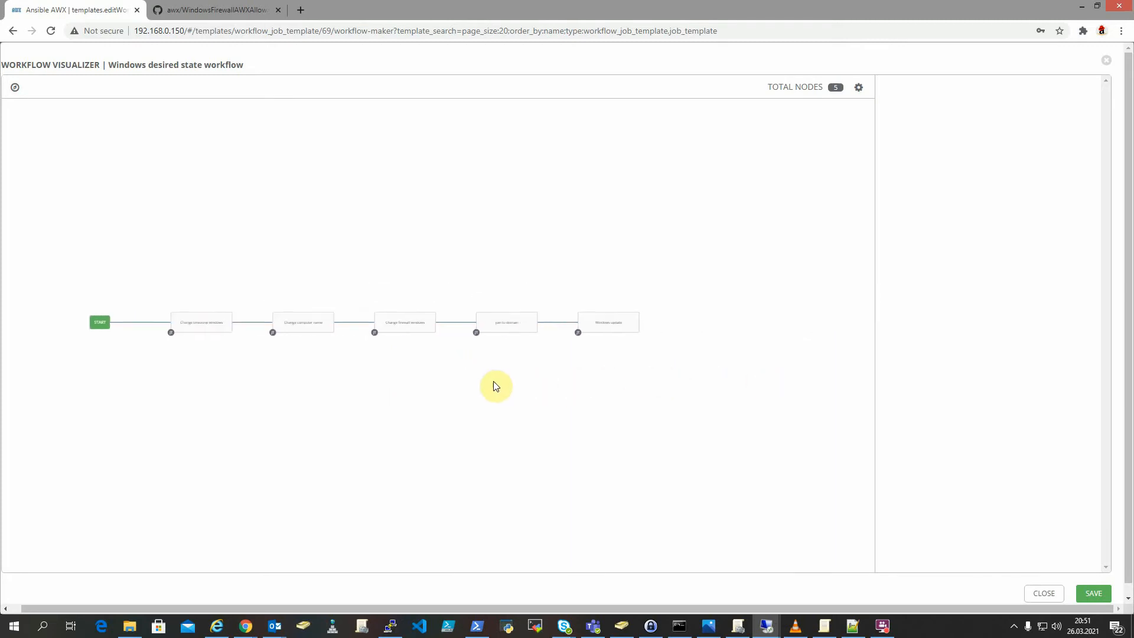
{"action": "scroll", "coordinate": [506, 387], "scroll_direction": "up", "scroll_amount": 4}
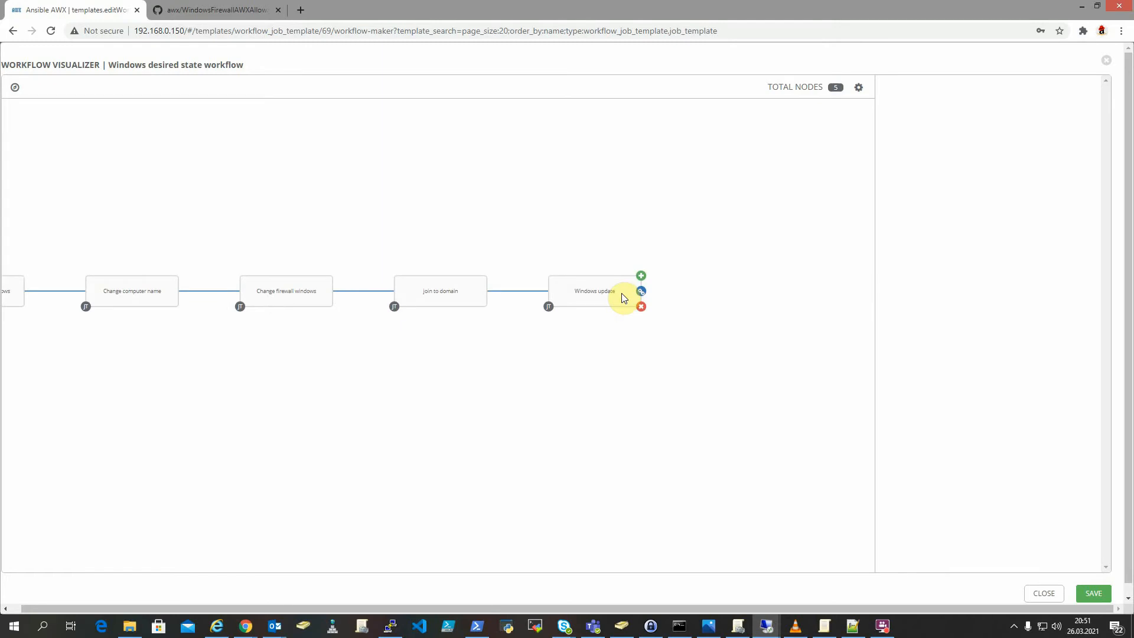
{"action": "left_click", "coordinate": [623, 290]}
{"action": "left_click", "coordinate": [641, 275]}
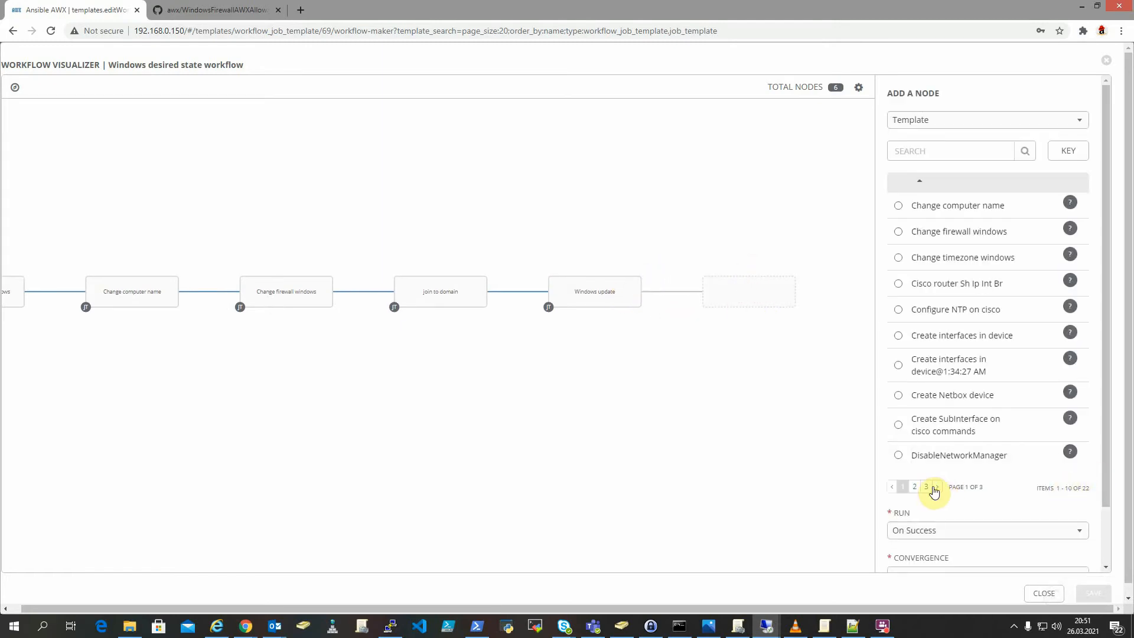
{"action": "left_click", "coordinate": [926, 487]}
{"action": "left_click", "coordinate": [899, 253]}
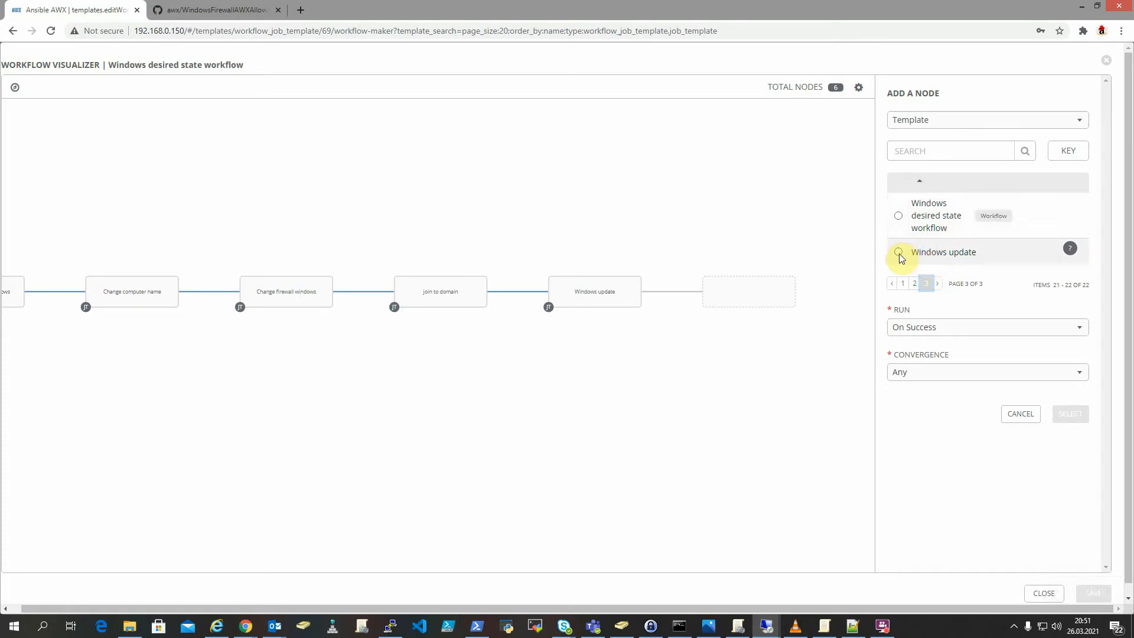
{"action": "left_click", "coordinate": [1051, 326]}
{"action": "left_click", "coordinate": [928, 346]}
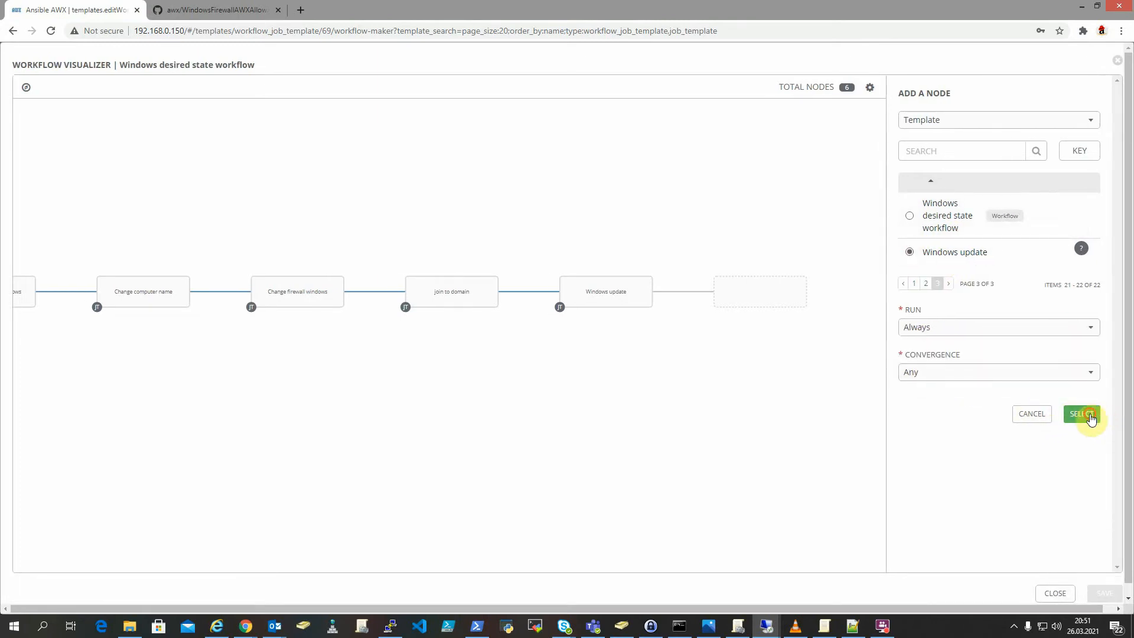
{"action": "left_click", "coordinate": [1082, 414]}
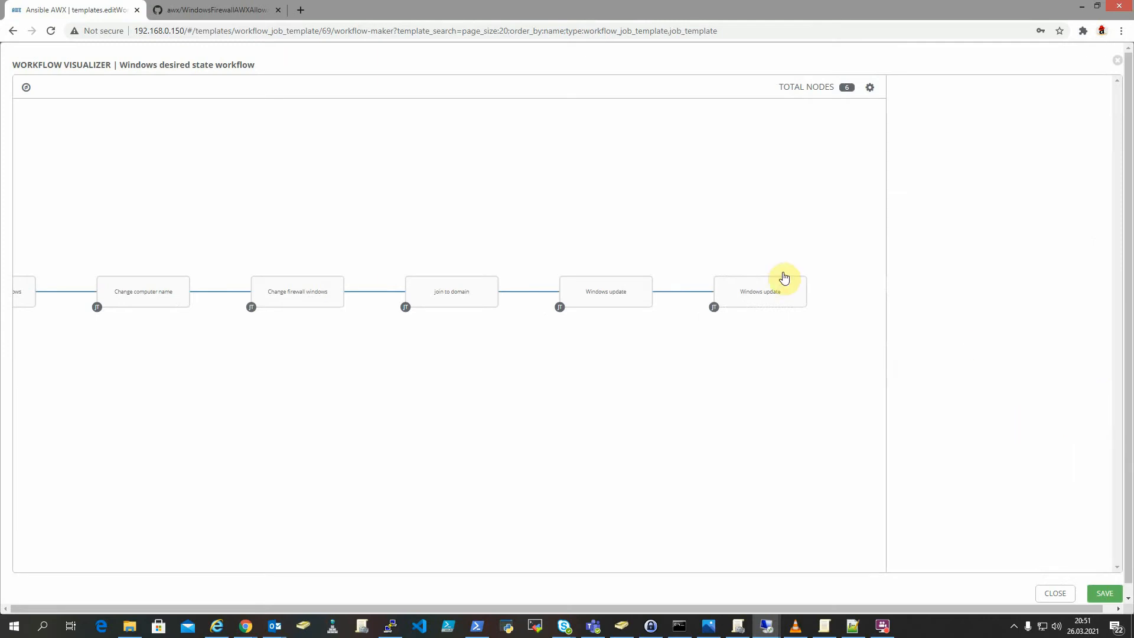
{"action": "left_click", "coordinate": [805, 275]}
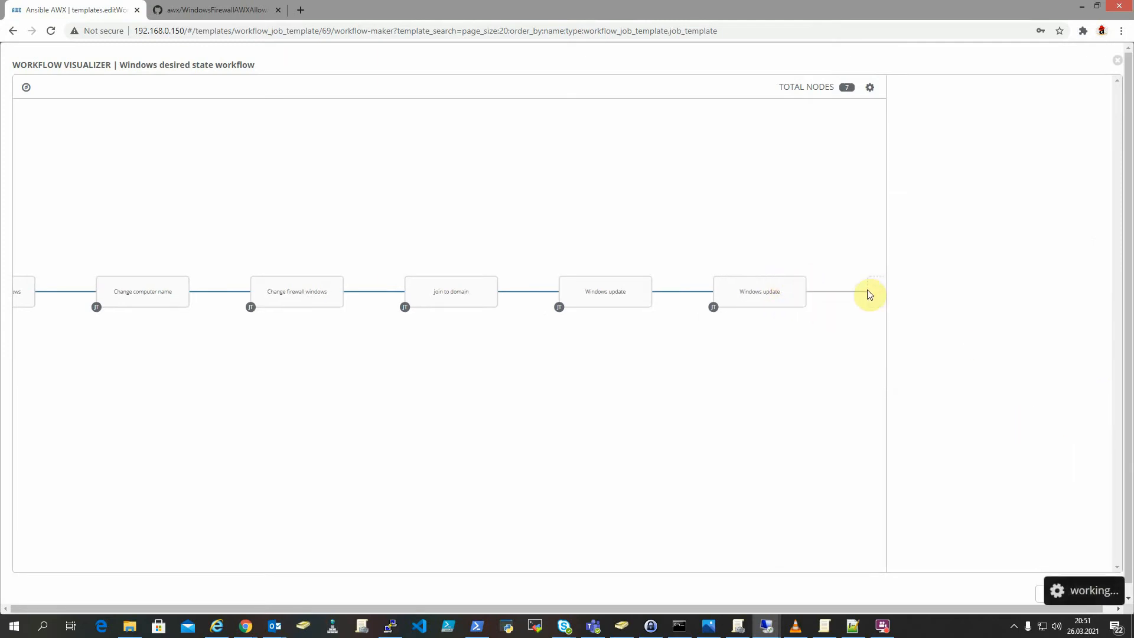
{"action": "left_click", "coordinate": [926, 487]}
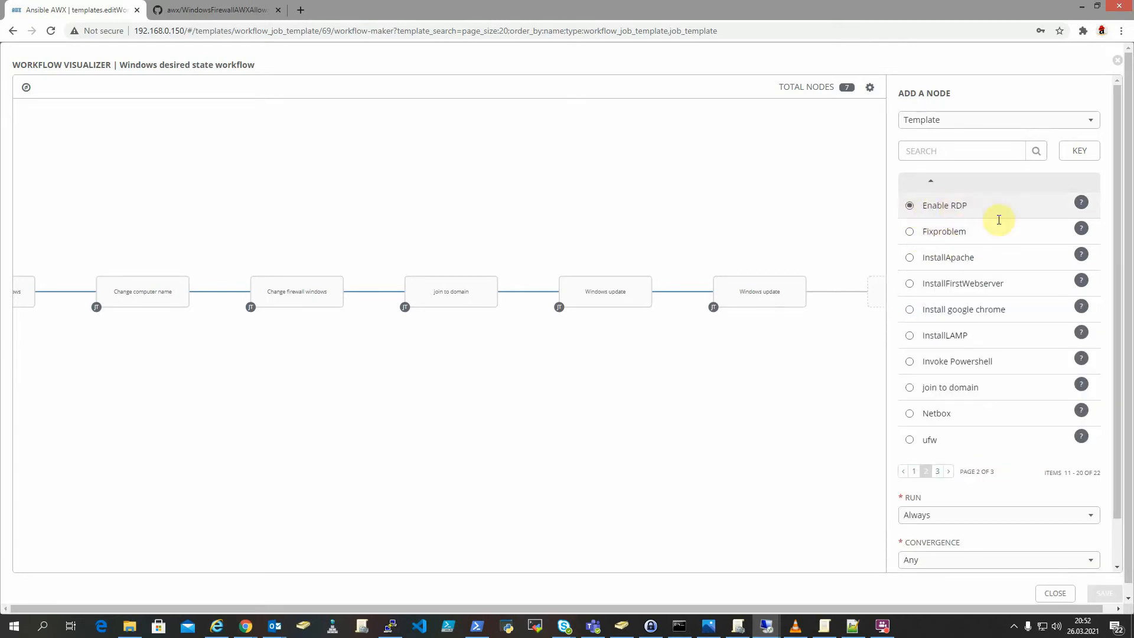
{"action": "scroll", "coordinate": [1013, 529], "scroll_direction": "down", "scroll_amount": 1}
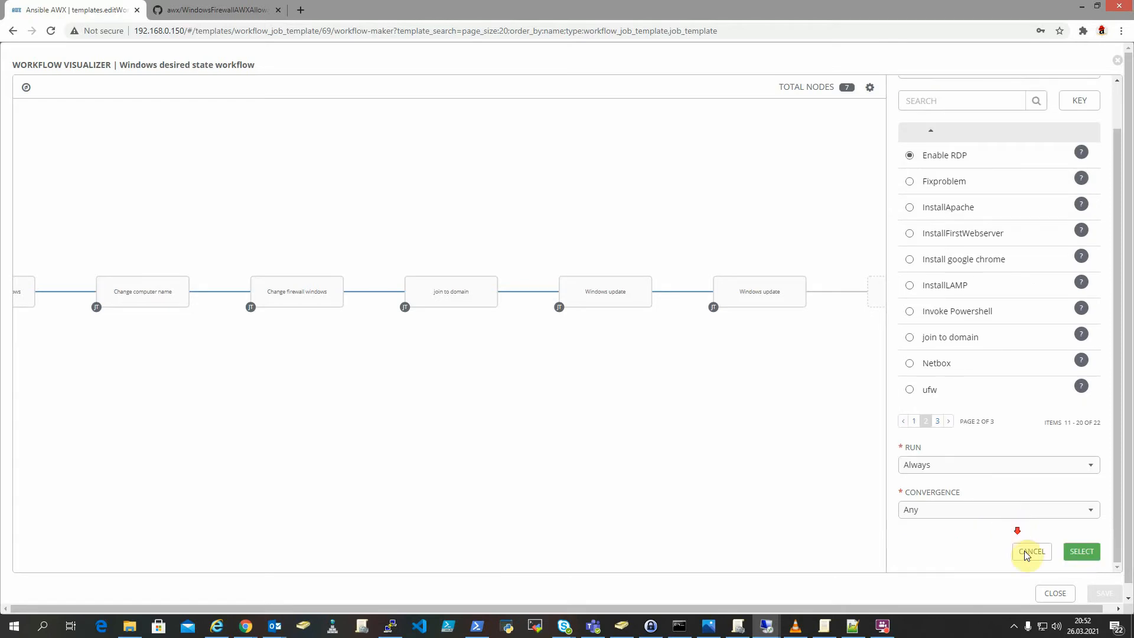
{"action": "left_click", "coordinate": [1089, 556]}
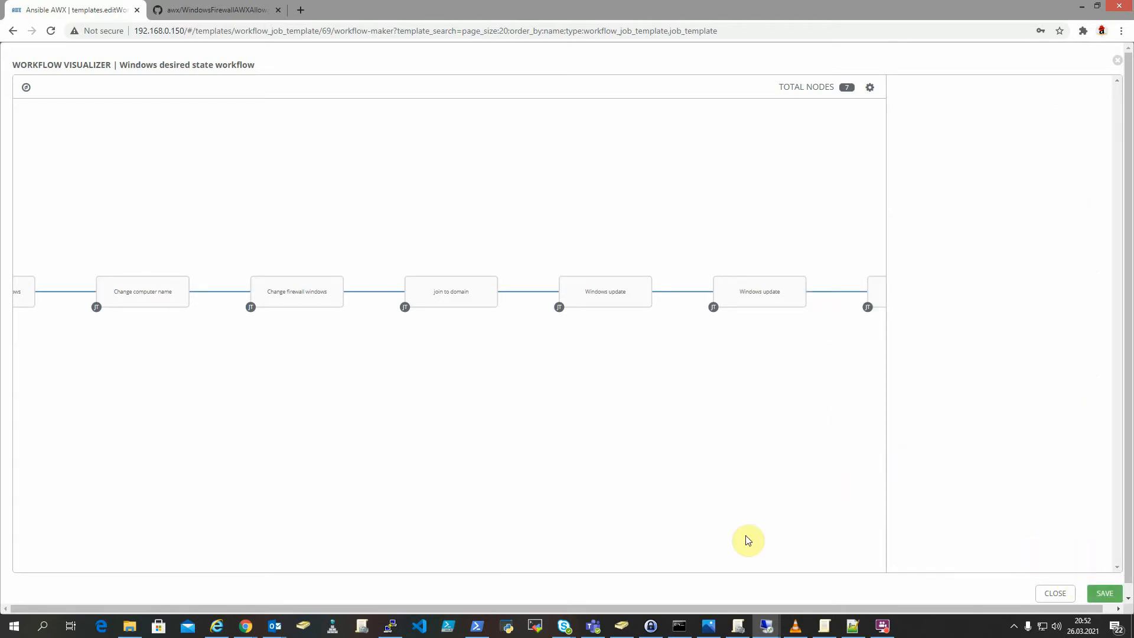
{"action": "left_click_drag", "start_coordinate": [273, 611], "coordinate": [178, 620]}
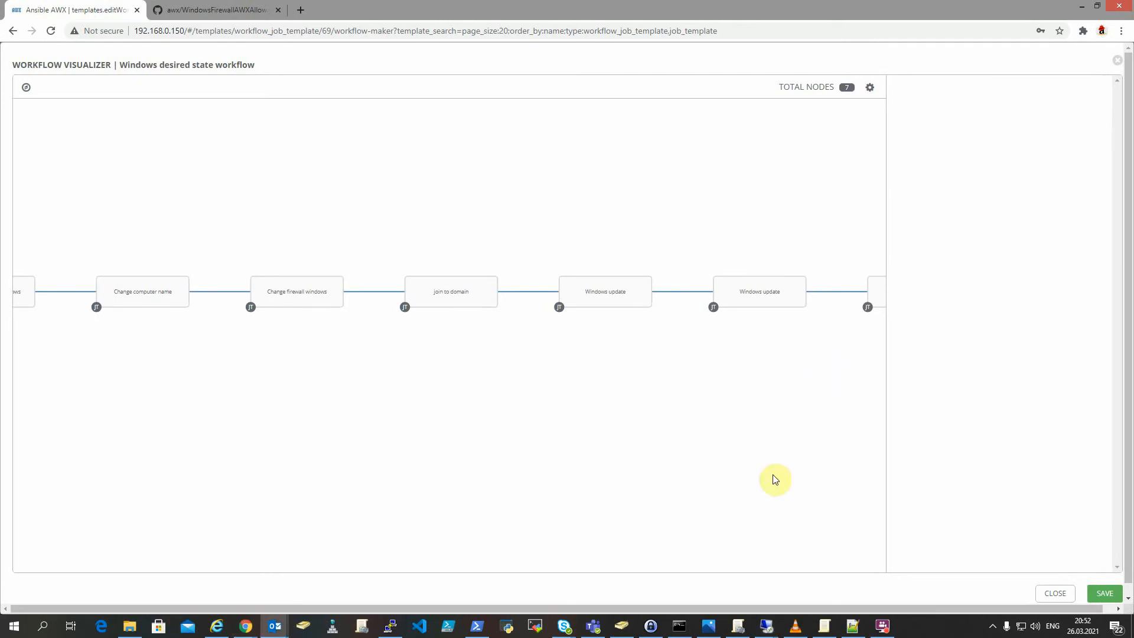
{"action": "left_click", "coordinate": [877, 293]}
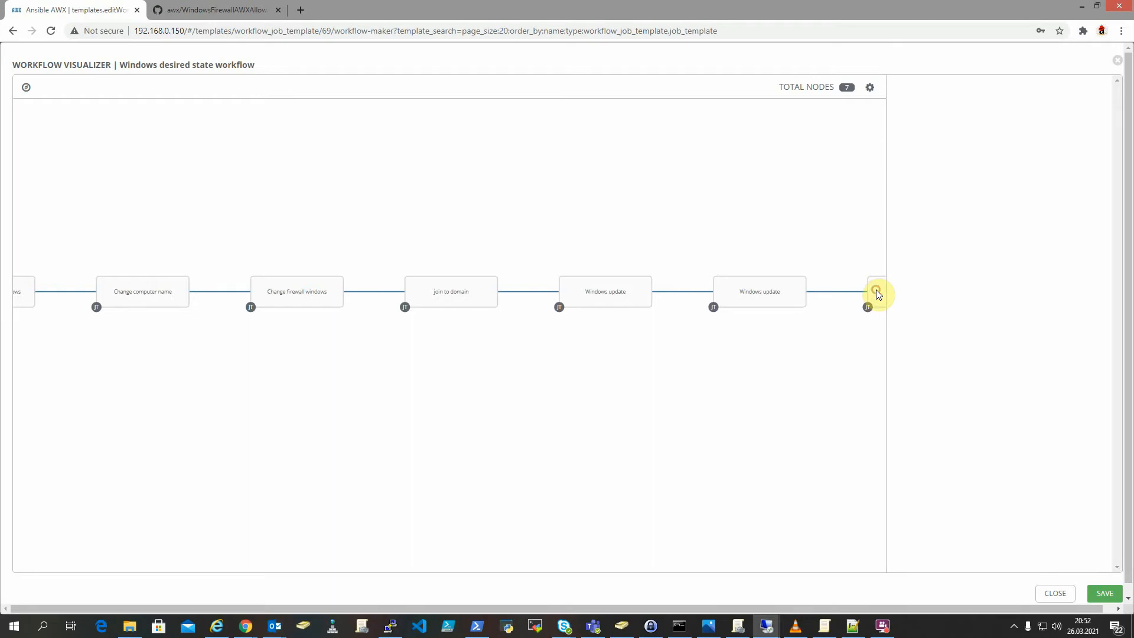
Append an 'Install google chrome' node running Always after Enable RDP, then save the workflow
{"action": "left_click_drag", "start_coordinate": [787, 292], "coordinate": [539, 296]}
{"action": "left_click", "coordinate": [712, 280]}
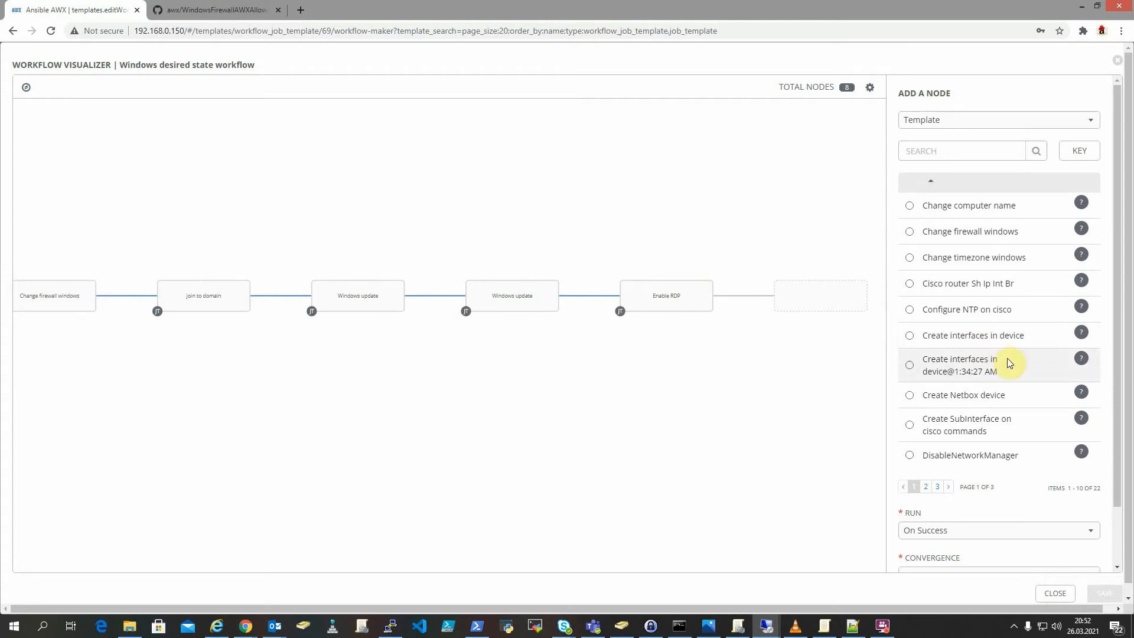
{"action": "left_click", "coordinate": [925, 486]}
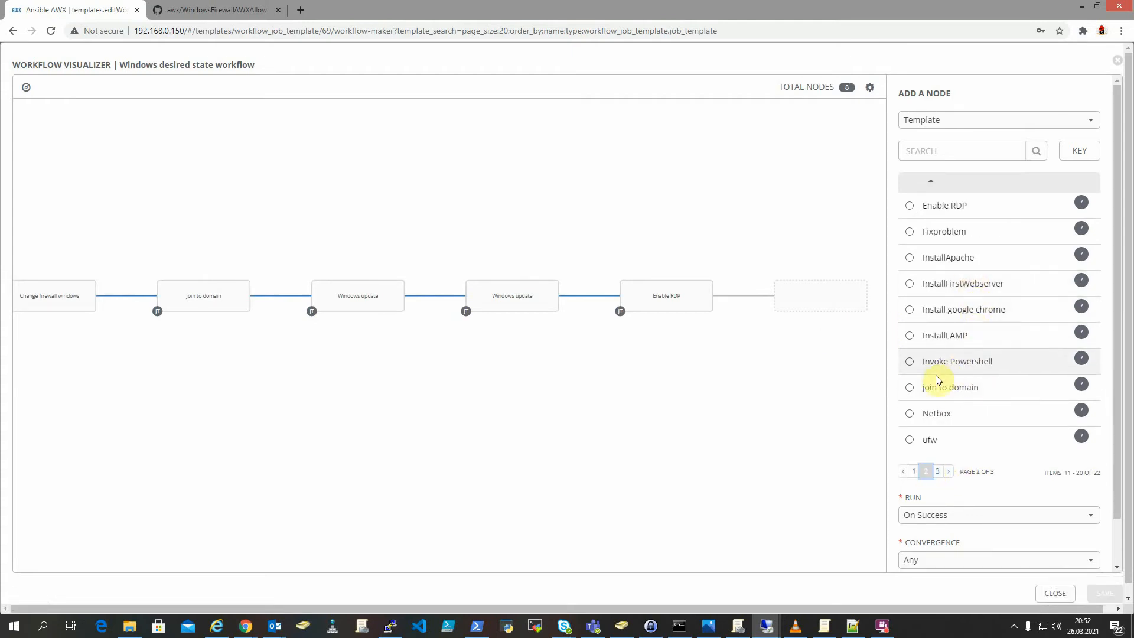
{"action": "left_click", "coordinate": [910, 309]}
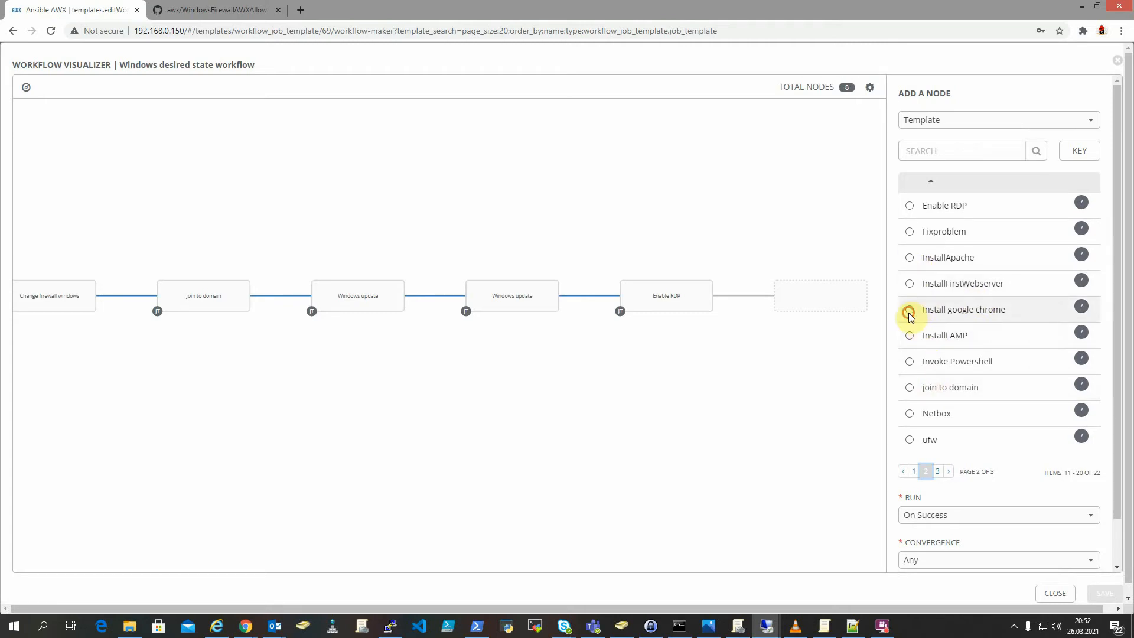
{"action": "left_click", "coordinate": [1031, 517]}
{"action": "left_click", "coordinate": [973, 540]}
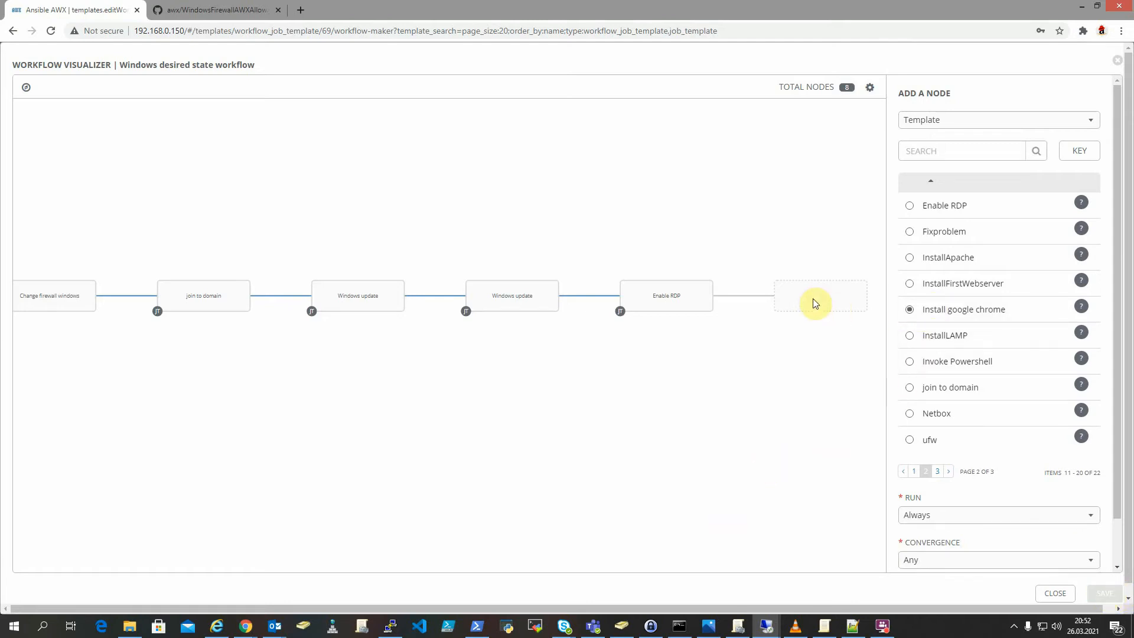
{"action": "left_click", "coordinate": [910, 310]}
{"action": "scroll", "coordinate": [1114, 473], "scroll_direction": "down", "scroll_amount": 2}
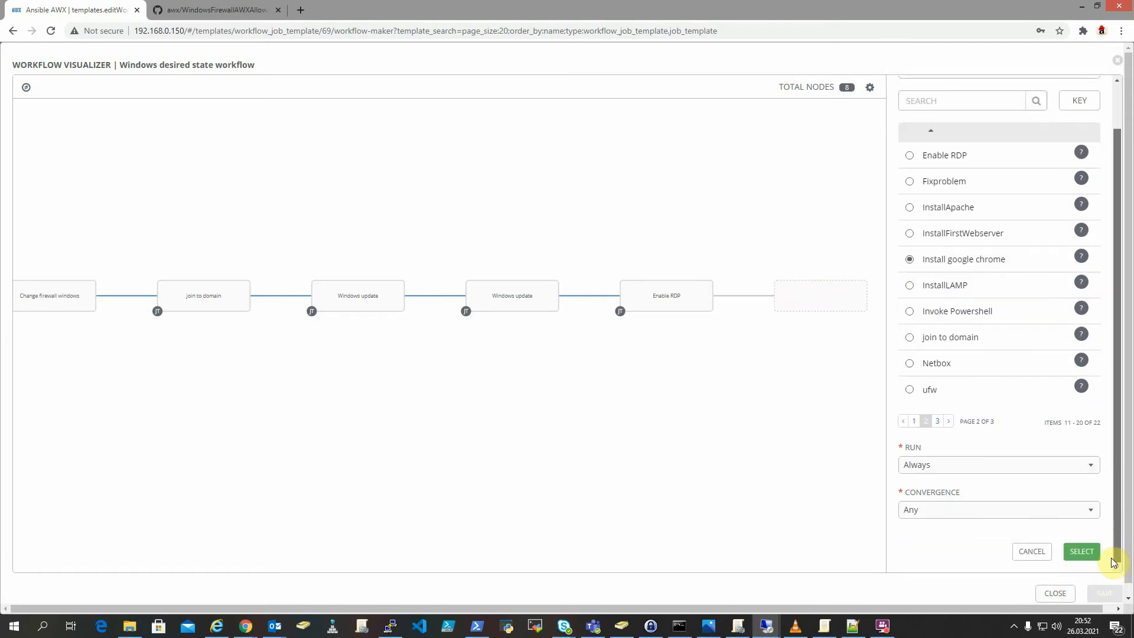
{"action": "left_click", "coordinate": [1093, 555]}
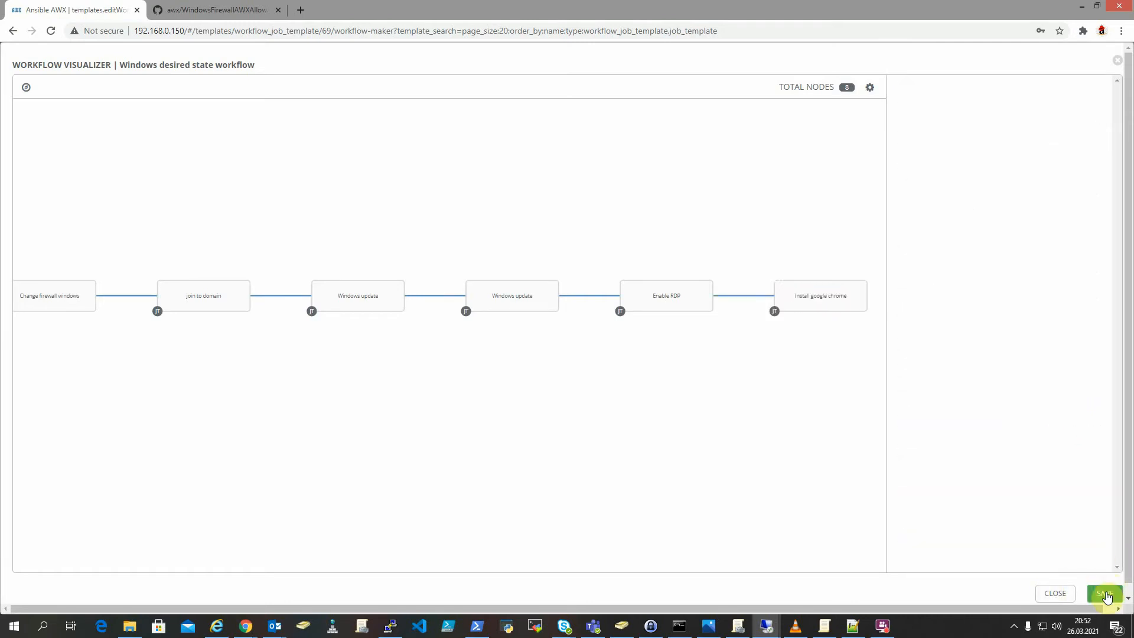
{"action": "left_click", "coordinate": [1107, 595]}
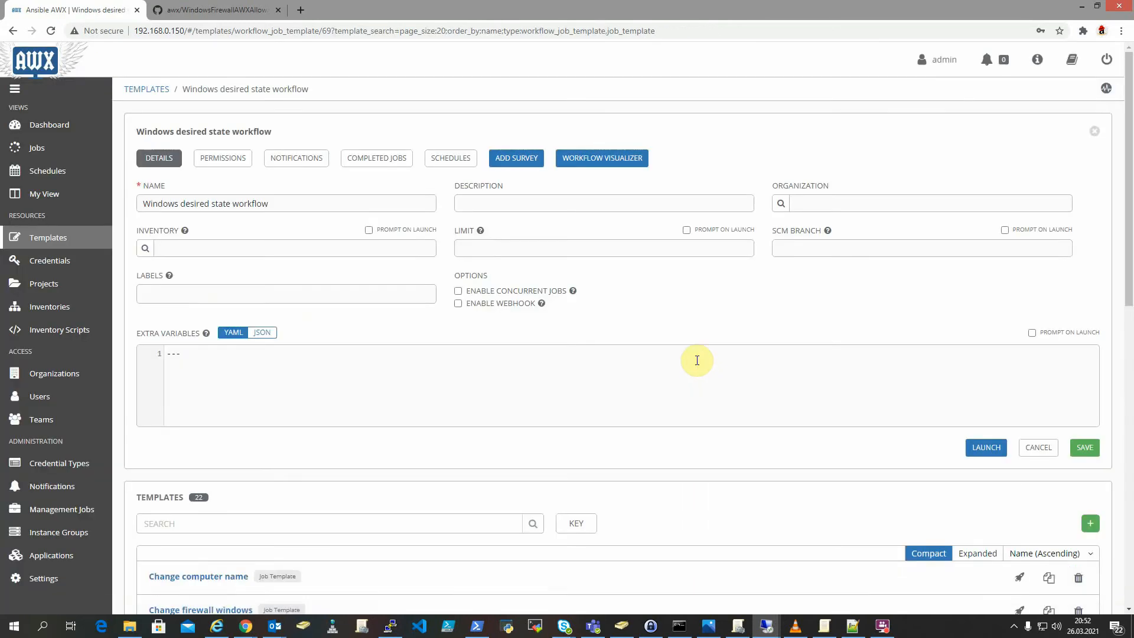
Go to page 2 of the Templates list and launch the Windows desired state workflow
{"action": "left_click", "coordinate": [66, 242]}
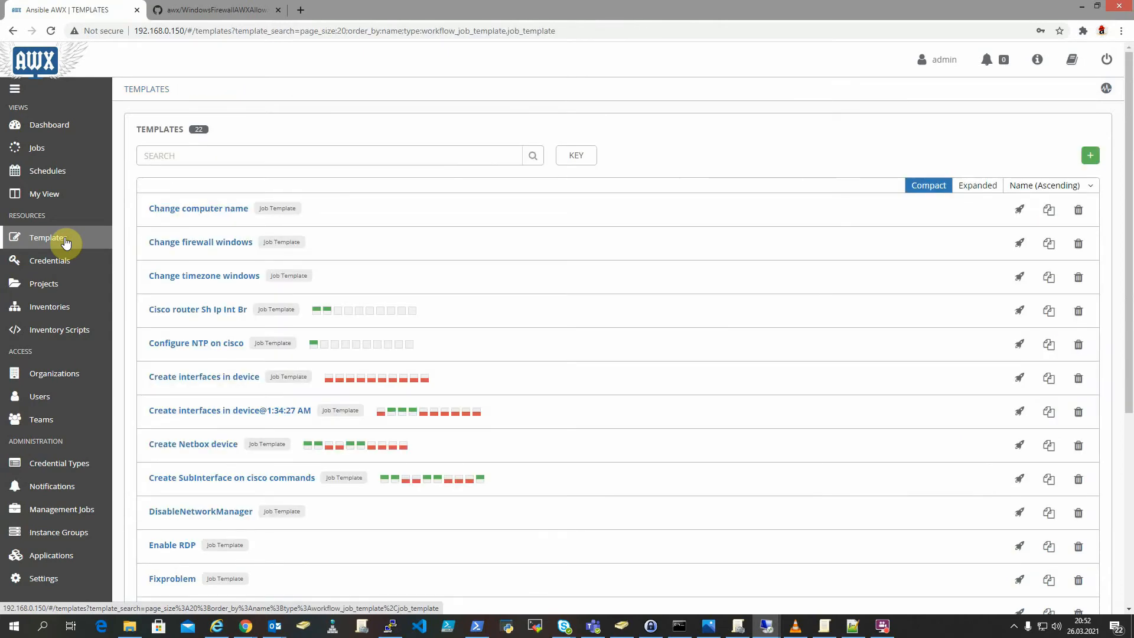
{"action": "scroll", "coordinate": [514, 334], "scroll_direction": "down", "scroll_amount": 5}
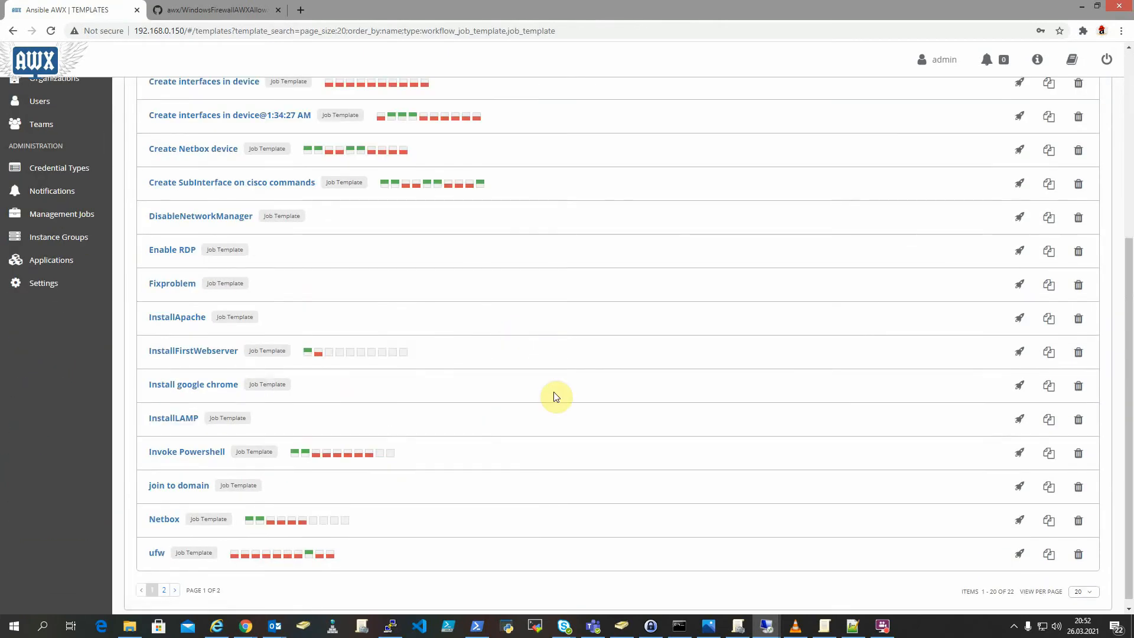
{"action": "left_click", "coordinate": [164, 590]}
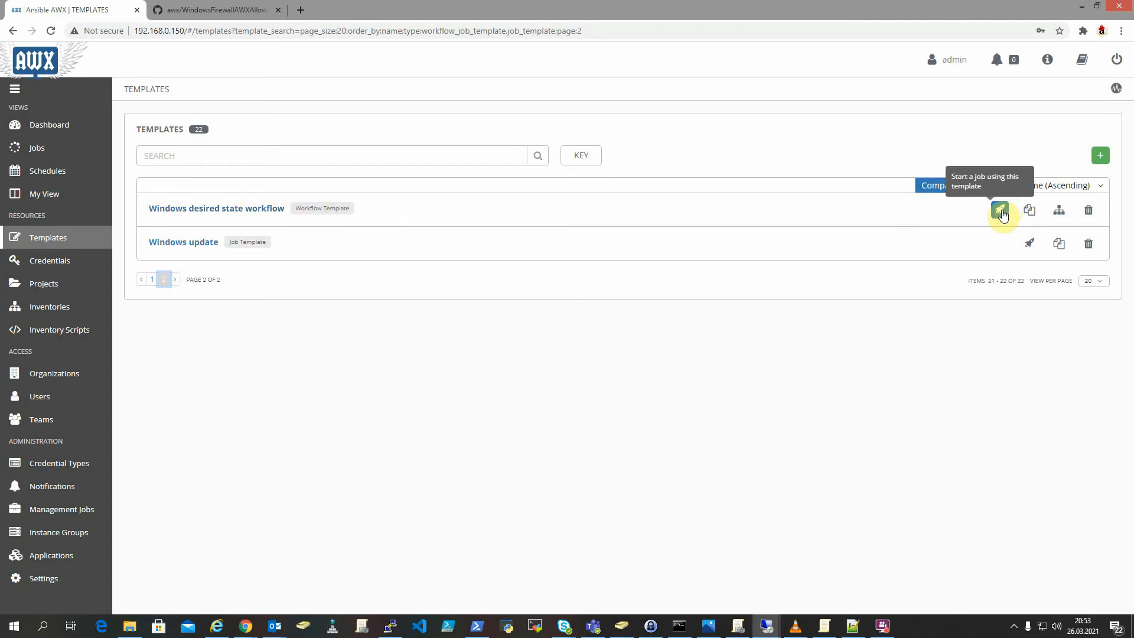
{"action": "left_click", "coordinate": [1001, 210]}
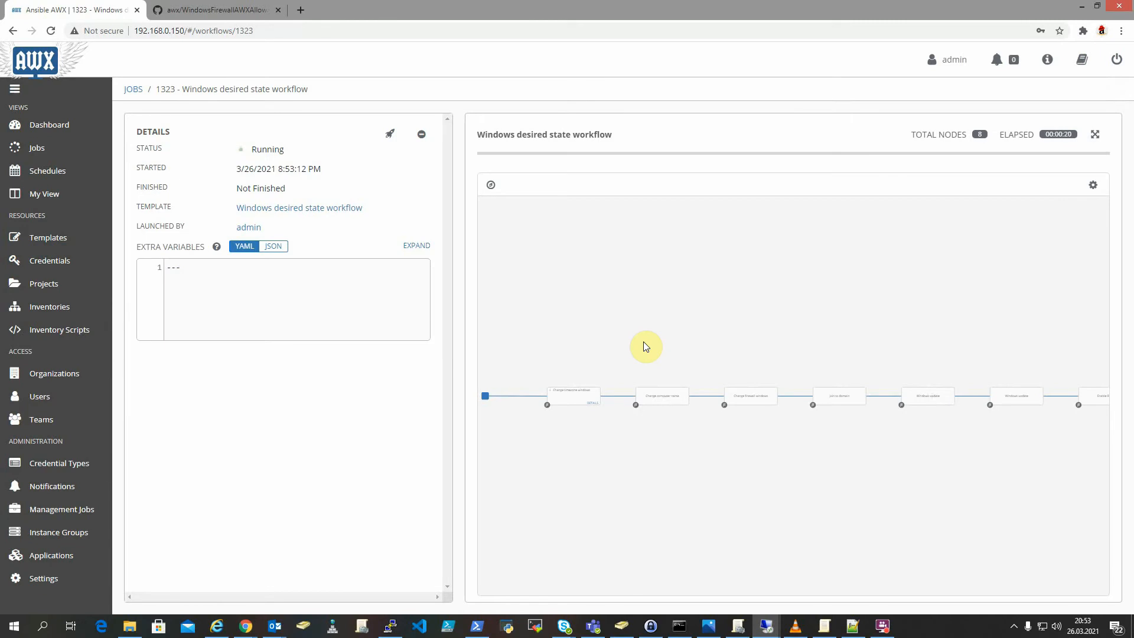
Check the Change timezone windows job details, then view the Jobs list
{"action": "left_click", "coordinate": [591, 403]}
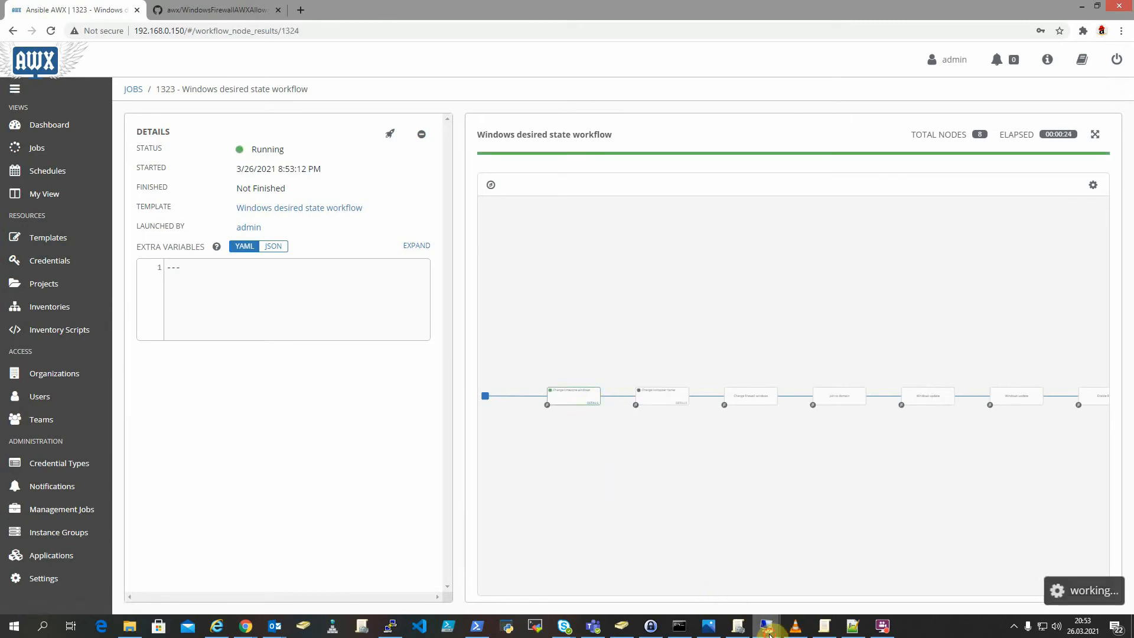
{"action": "mouse_move", "coordinate": [767, 626]}
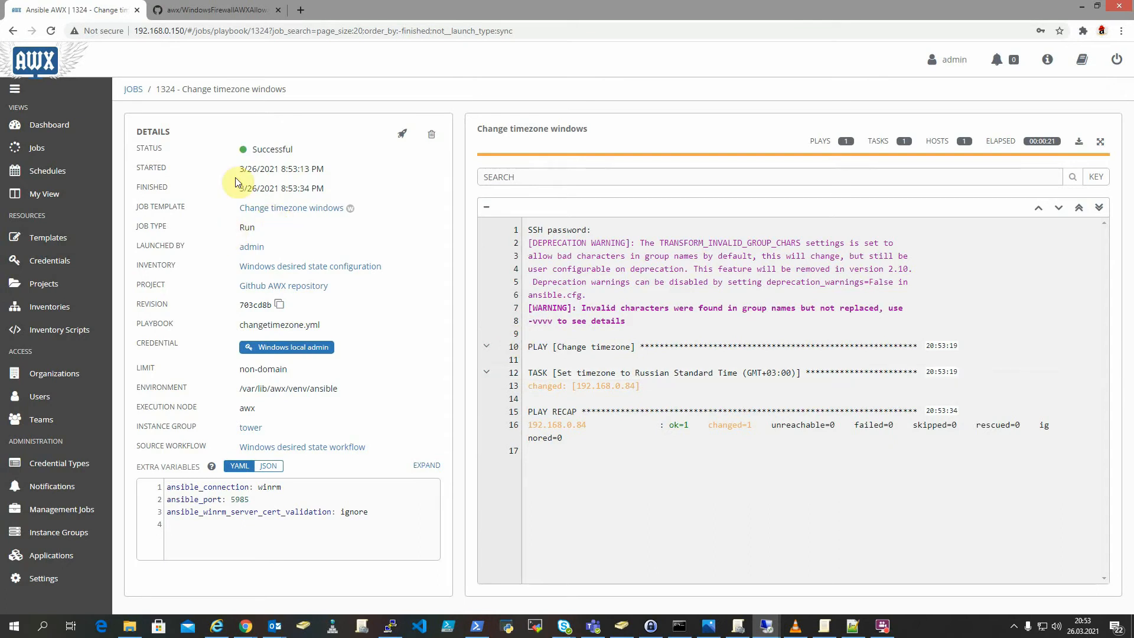
{"action": "left_click", "coordinate": [134, 89]}
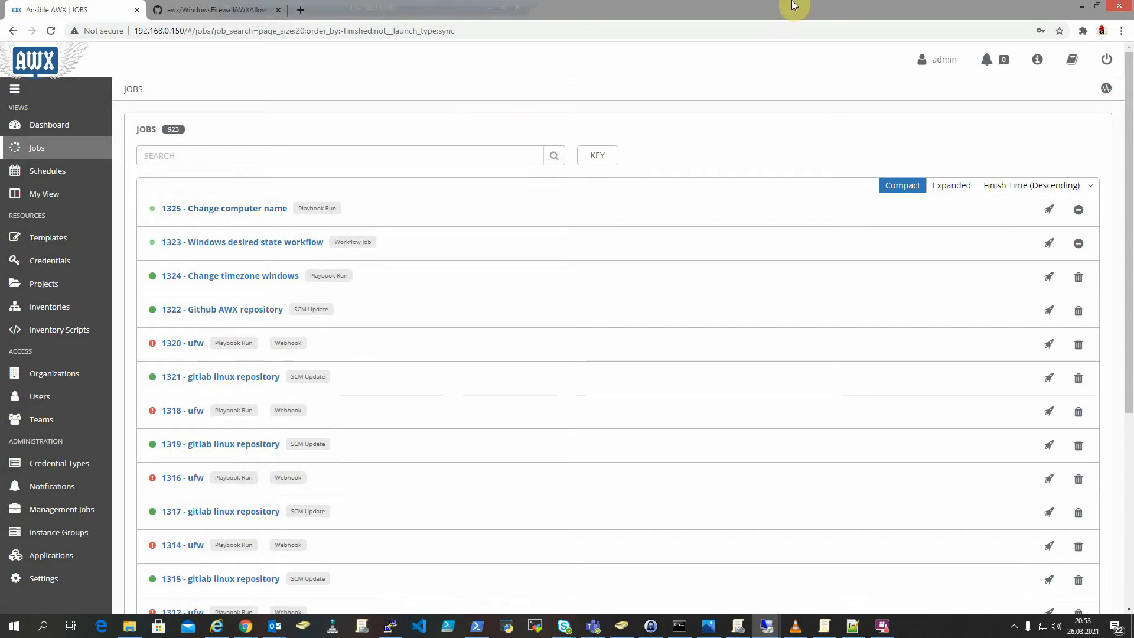
{"action": "mouse_move", "coordinate": [794, 4]}
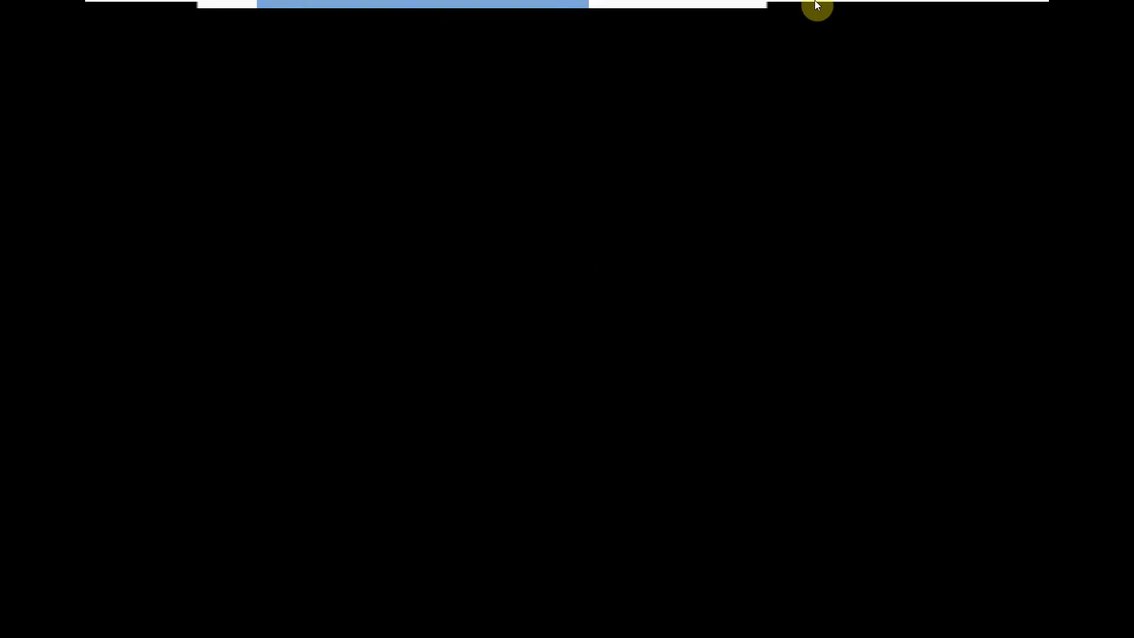
Open running job 1325, Change computer name, to follow its output log
{"action": "mouse_move", "coordinate": [776, 8]}
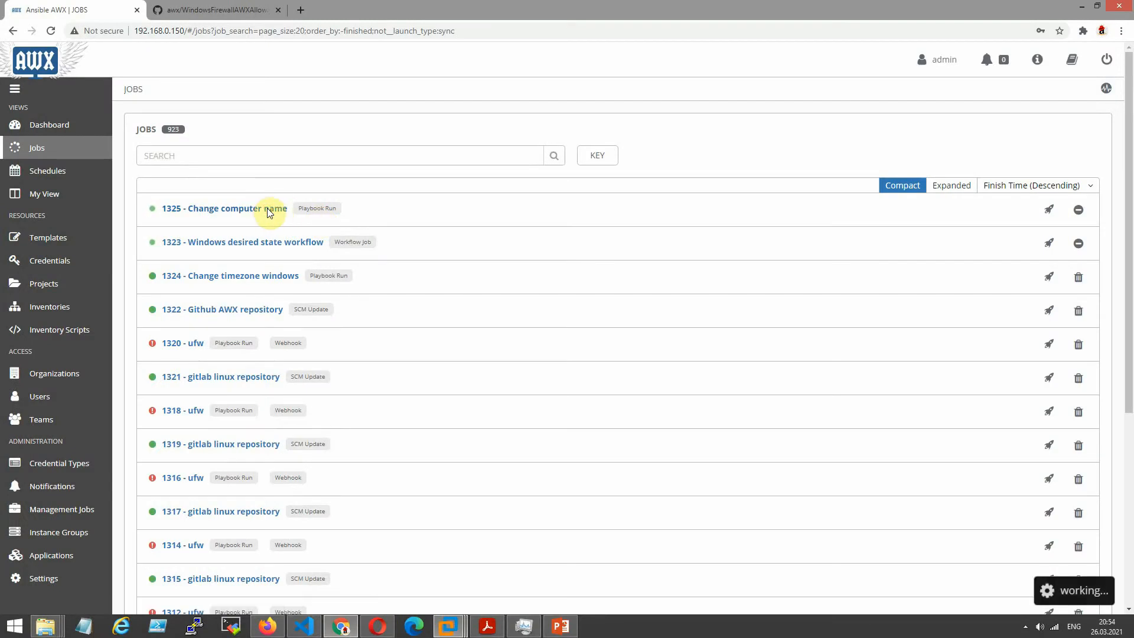
{"action": "left_click", "coordinate": [267, 209]}
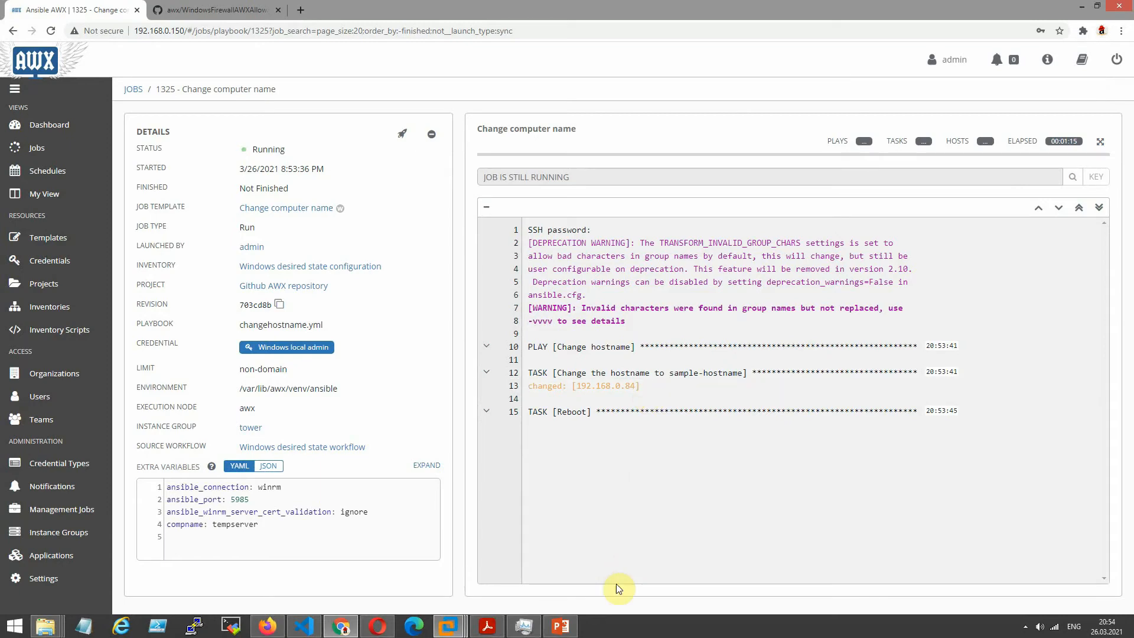
Switch to the Windows Server 2016-1 VM and take it out of full screen
{"action": "mouse_move", "coordinate": [461, 625]}
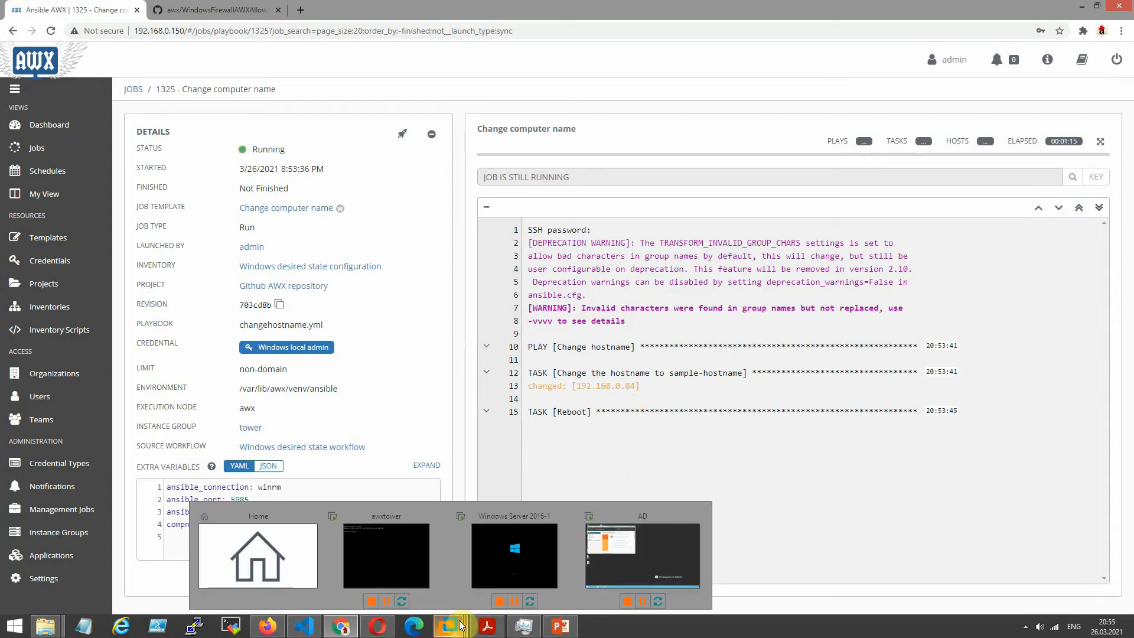
{"action": "left_click", "coordinate": [523, 568]}
{"action": "mouse_move", "coordinate": [863, 6]}
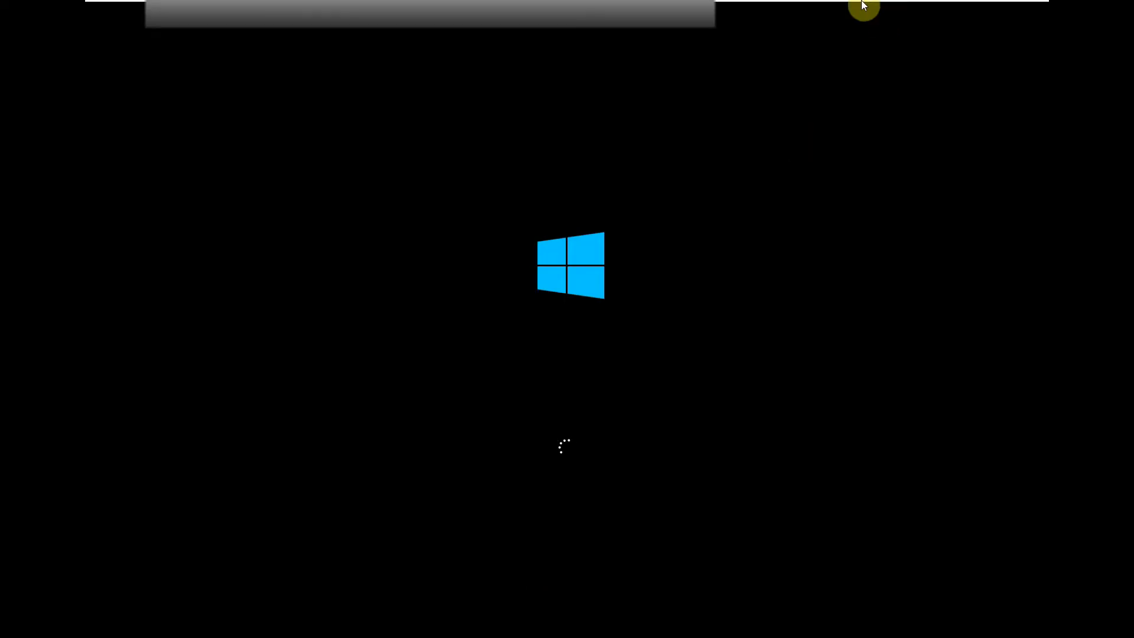
{"action": "left_click", "coordinate": [1022, 8]}
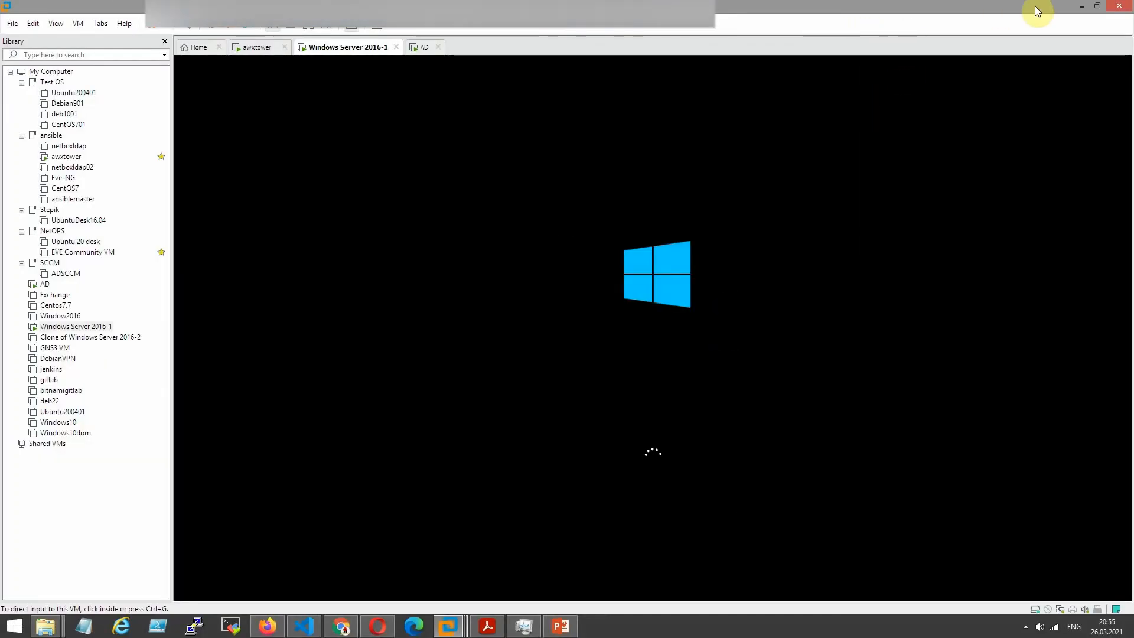
{"action": "left_click_drag", "start_coordinate": [1034, 7], "coordinate": [94, 59]}
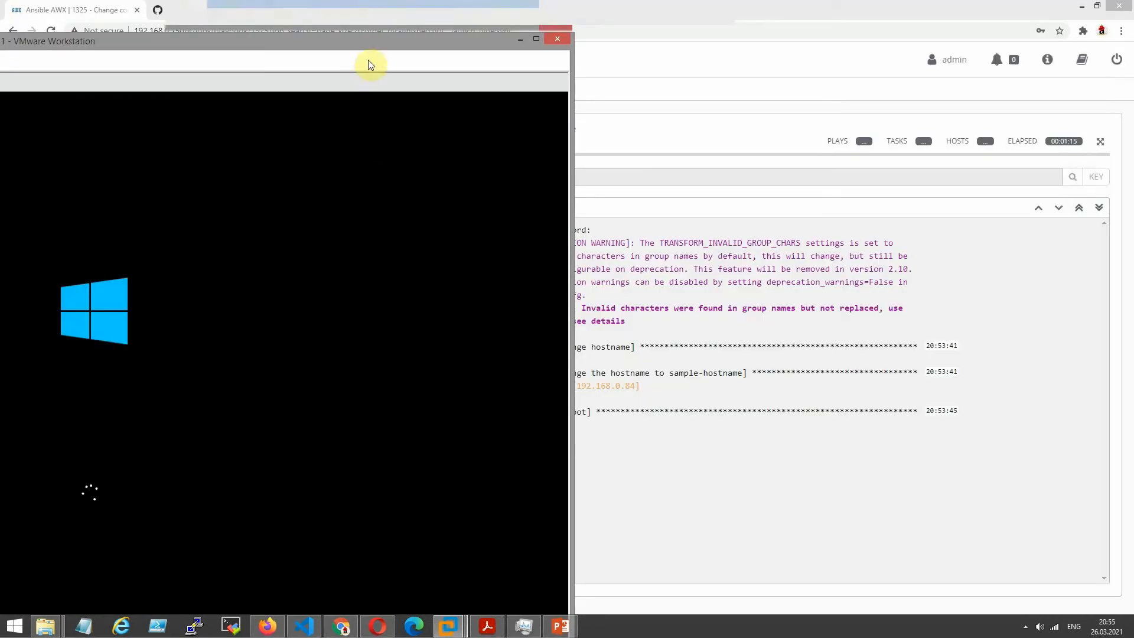
{"action": "left_click_drag", "start_coordinate": [378, 44], "coordinate": [869, 3]}
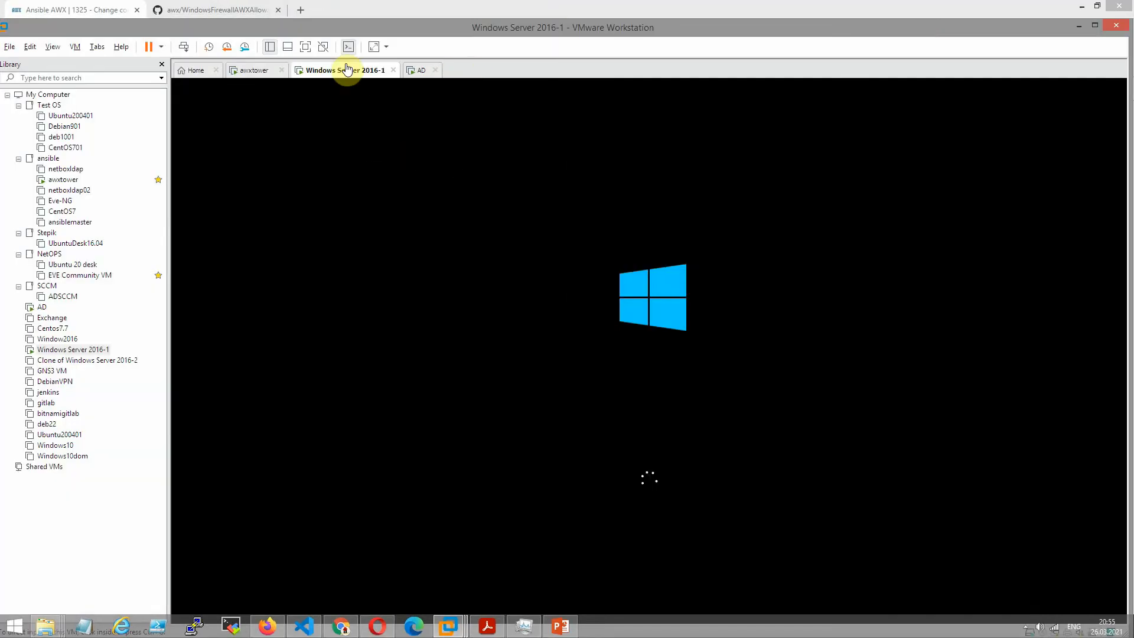
Hide the VM Library and shrink the VM window to sit beside the job log
{"action": "left_click", "coordinate": [270, 47]}
{"action": "left_click_drag", "start_coordinate": [1024, 34], "coordinate": [673, 28]}
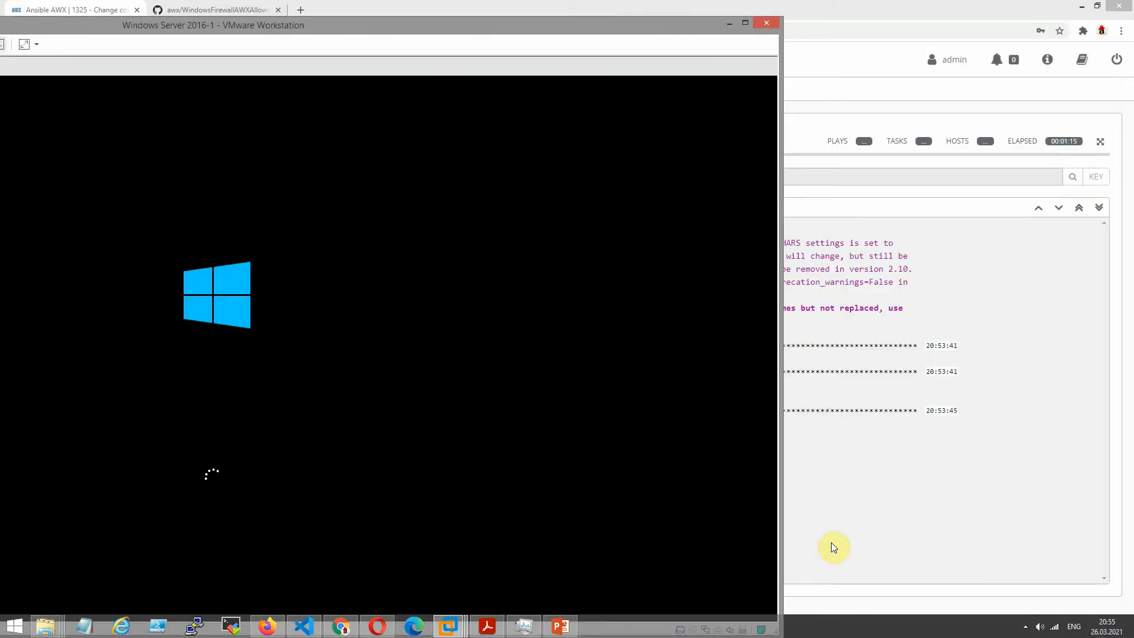
{"action": "left_click_drag", "start_coordinate": [622, 28], "coordinate": [618, 16]}
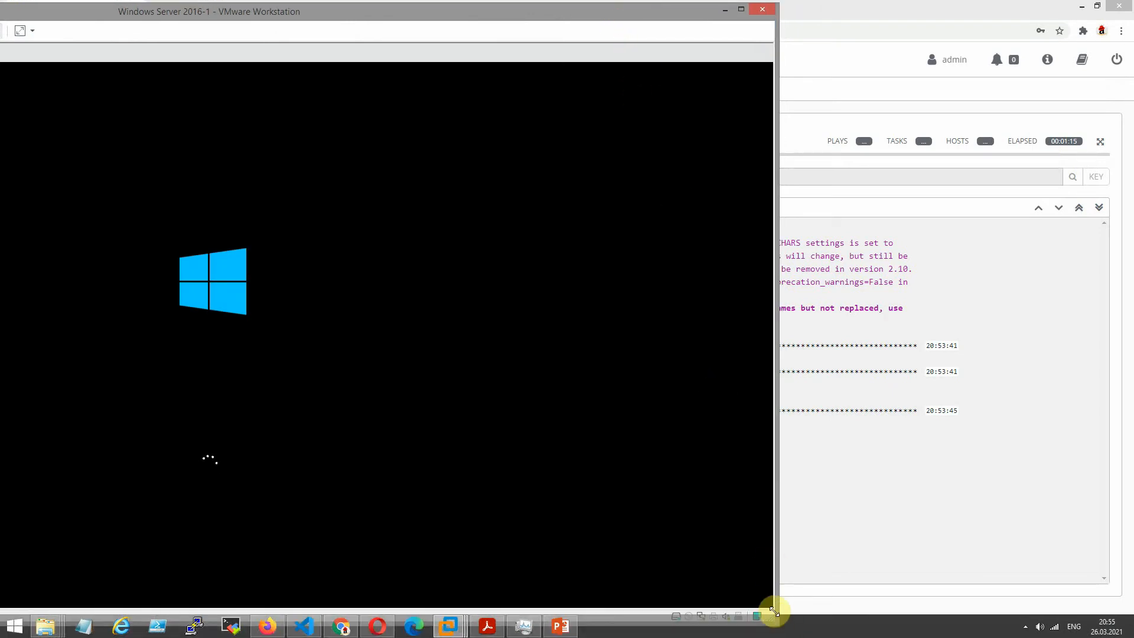
{"action": "left_click_drag", "start_coordinate": [772, 610], "coordinate": [330, 506]}
{"action": "left_click_drag", "start_coordinate": [175, 14], "coordinate": [322, 83]}
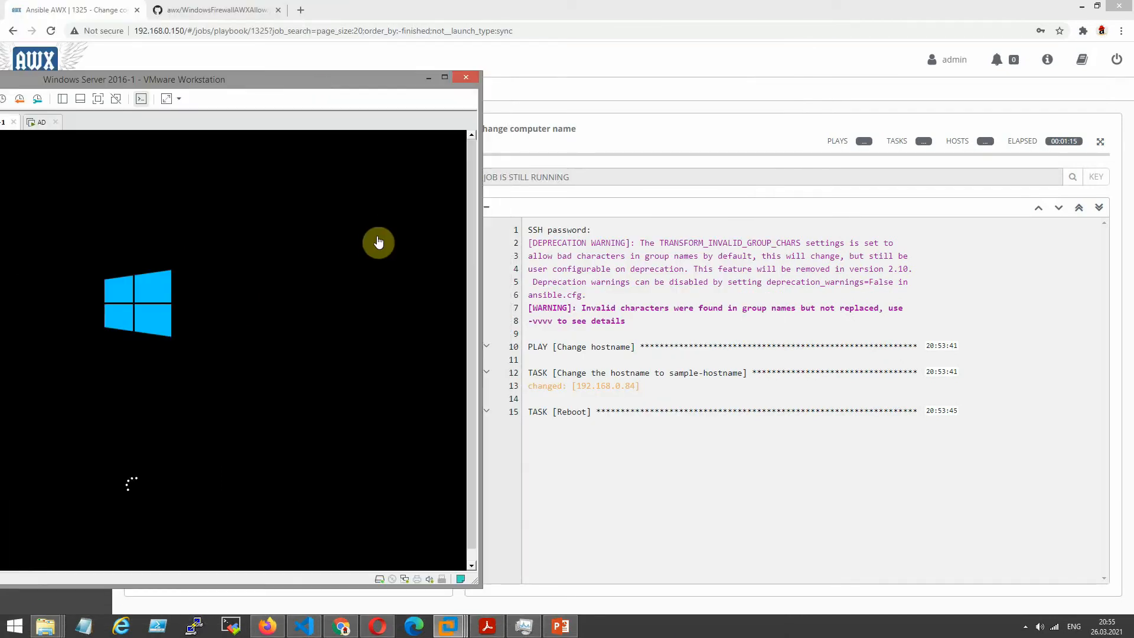
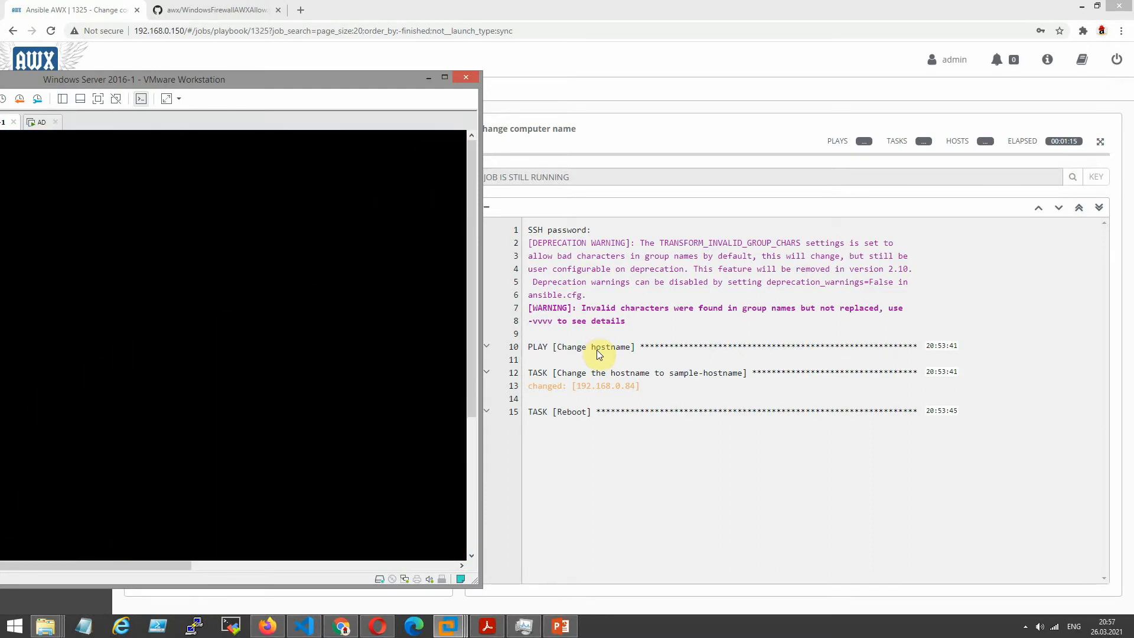
Check the rebooted Windows Server 2016-1 VM desktop, then minimize it to show running join to domain job 1327
{"action": "left_click_drag", "start_coordinate": [295, 79], "coordinate": [318, 91]}
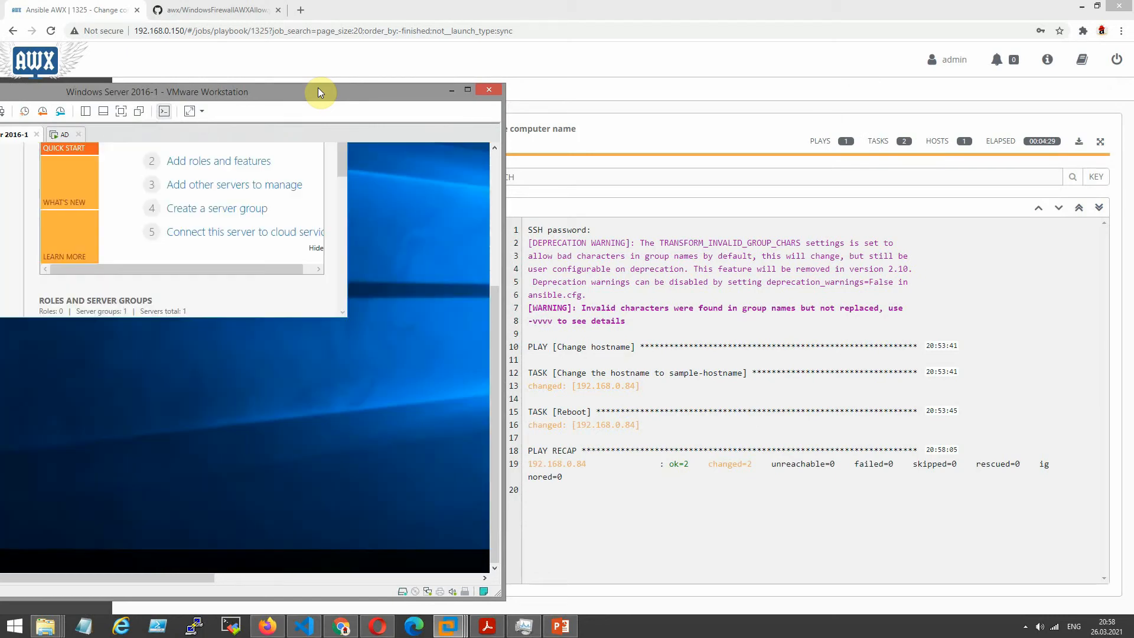
{"action": "left_click", "coordinate": [452, 89]}
{"action": "left_click", "coordinate": [133, 92]}
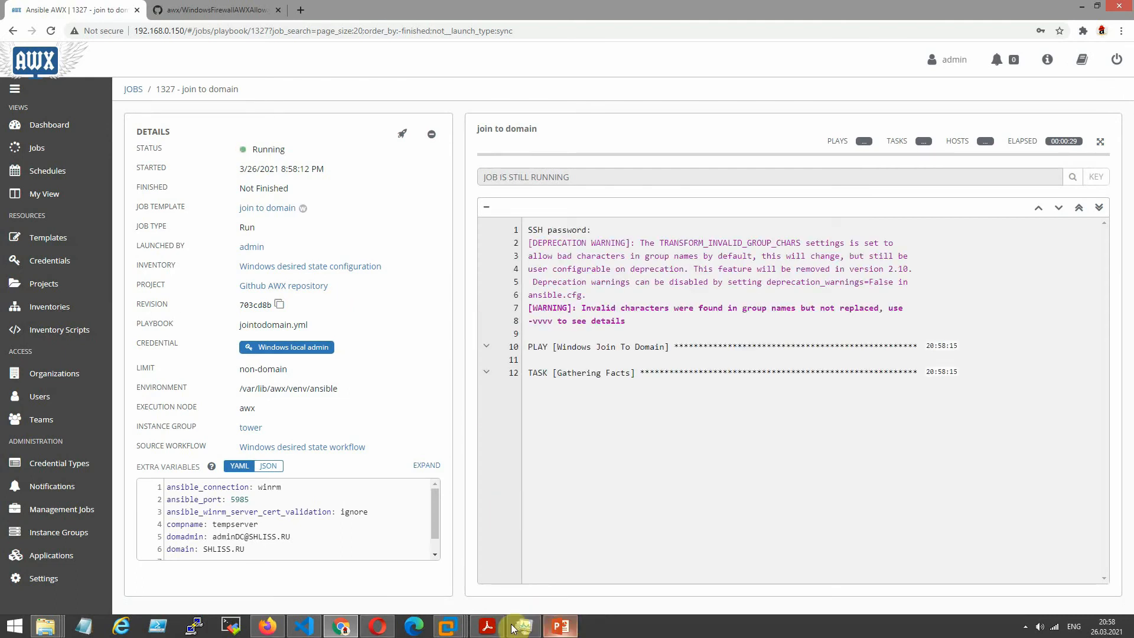
Check the Windows Server 2016-1 VM, then minimize it to see job 1327 failed on undefined 'pass'
{"action": "mouse_move", "coordinate": [459, 629]}
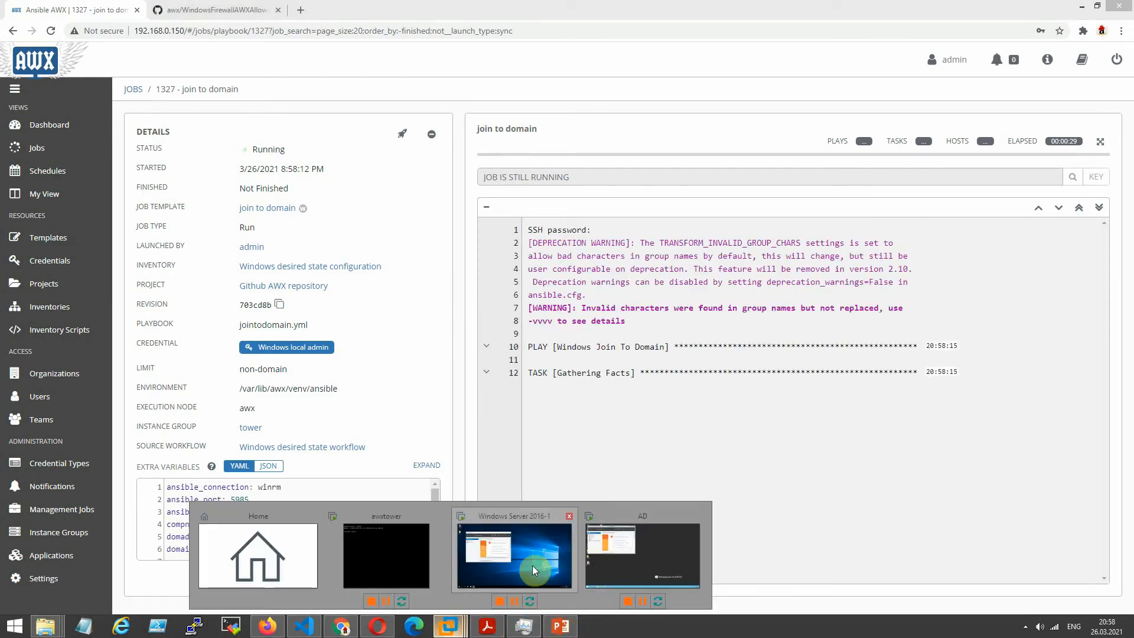
{"action": "left_click", "coordinate": [507, 569]}
{"action": "left_click", "coordinate": [431, 426]}
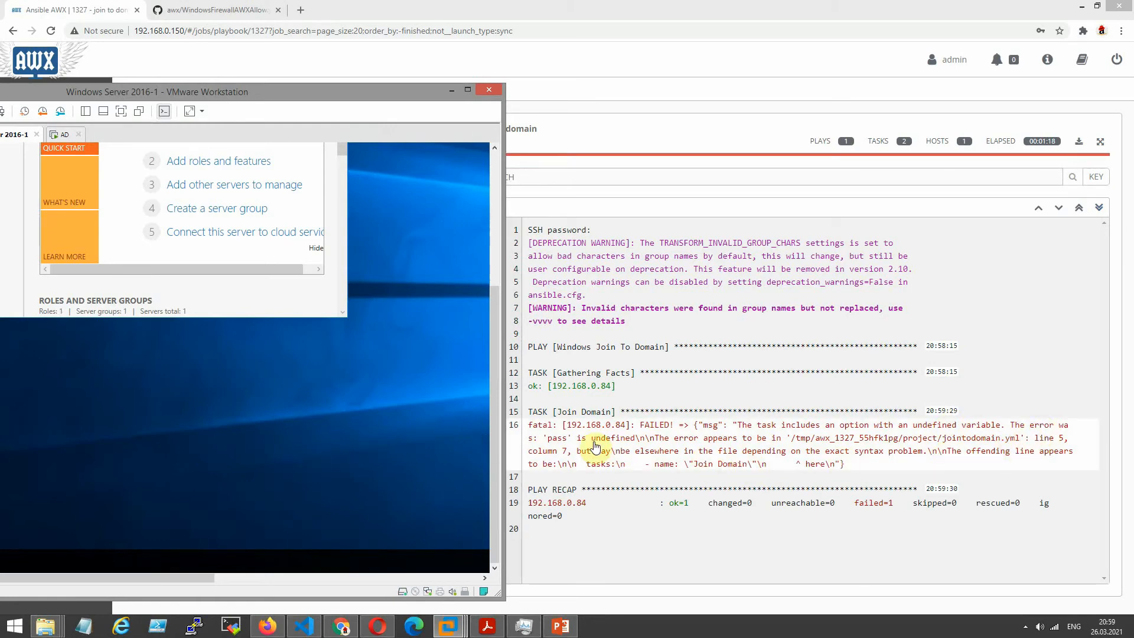
{"action": "left_click", "coordinate": [450, 90]}
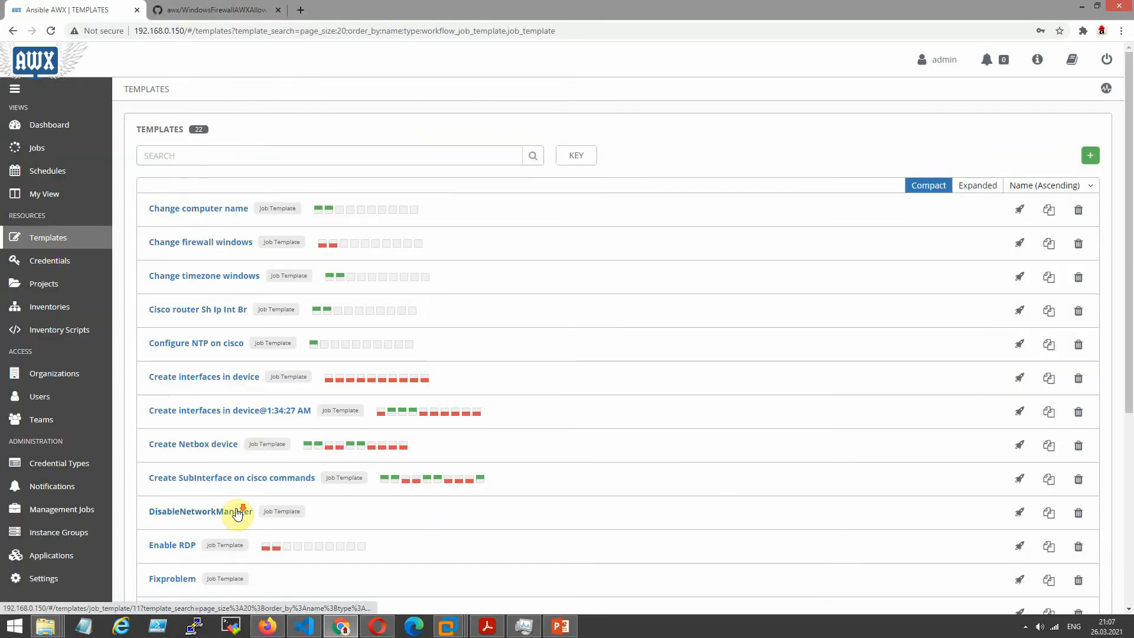
Open the join to domain template's survey editor and delete the existing PASS question
{"action": "scroll", "coordinate": [236, 514], "scroll_direction": "down", "scroll_amount": 5}
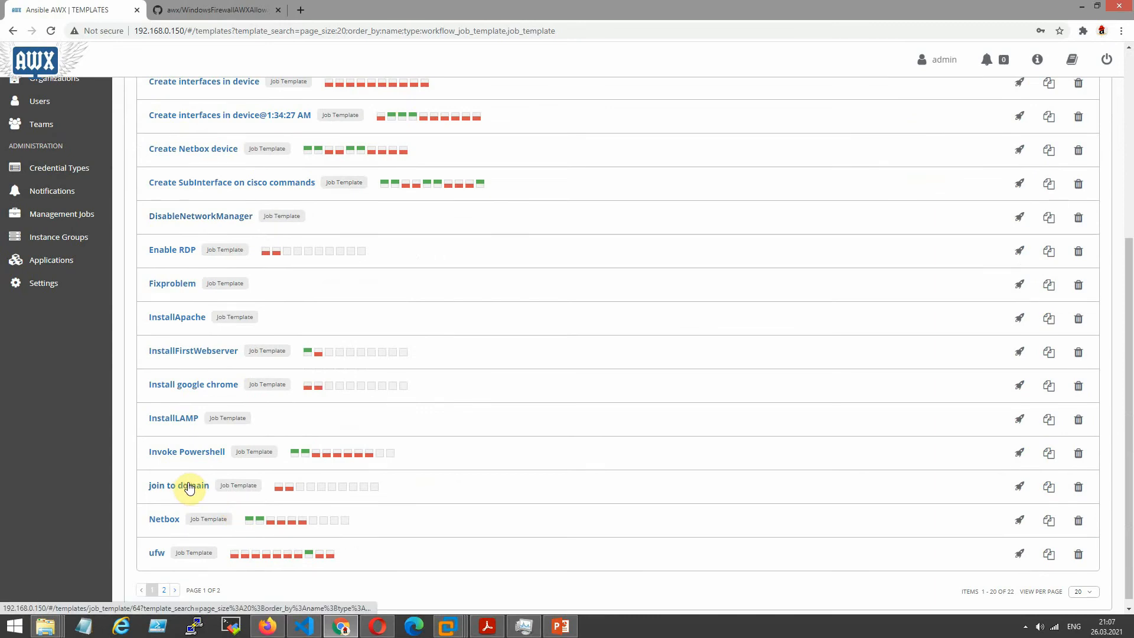
{"action": "left_click", "coordinate": [190, 486]}
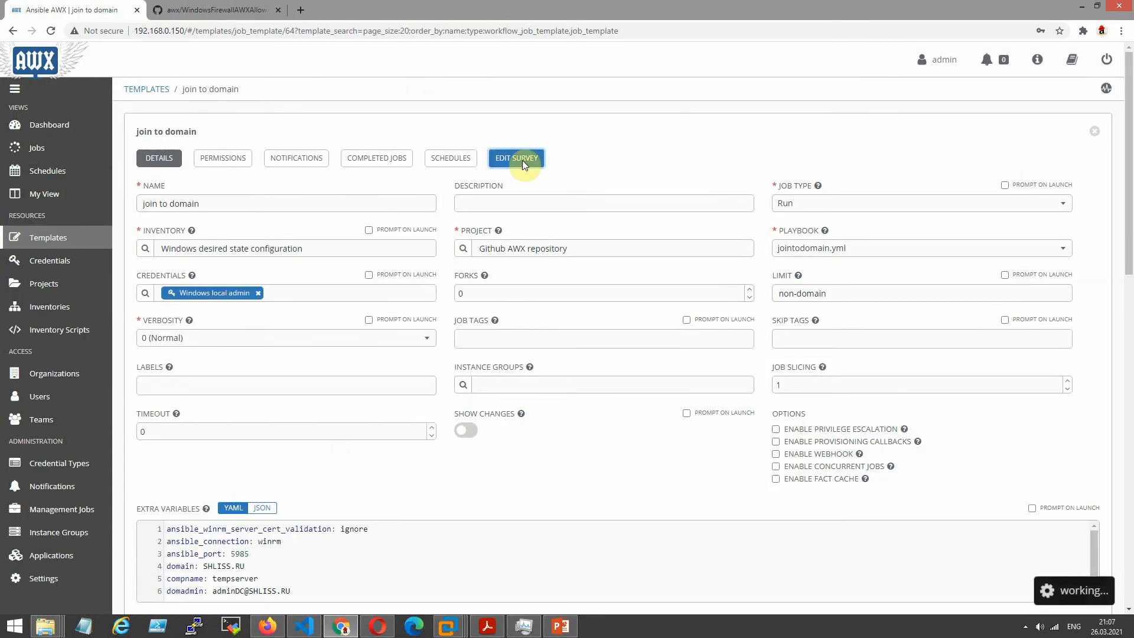
{"action": "left_click", "coordinate": [522, 158]}
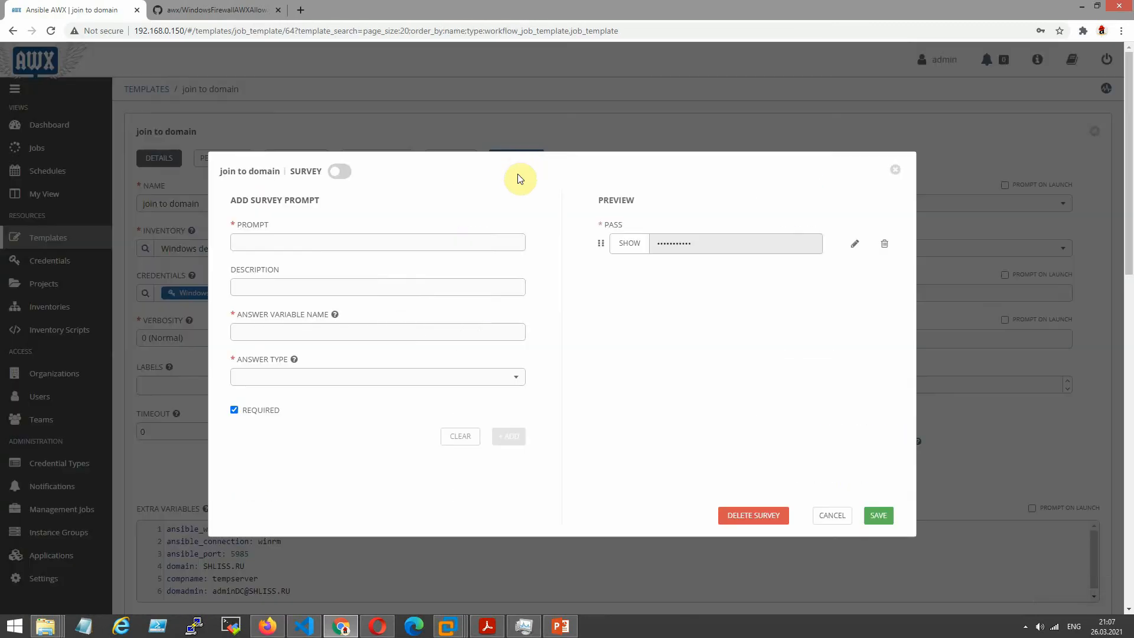
{"action": "left_click", "coordinate": [884, 245]}
{"action": "left_click", "coordinate": [707, 361]}
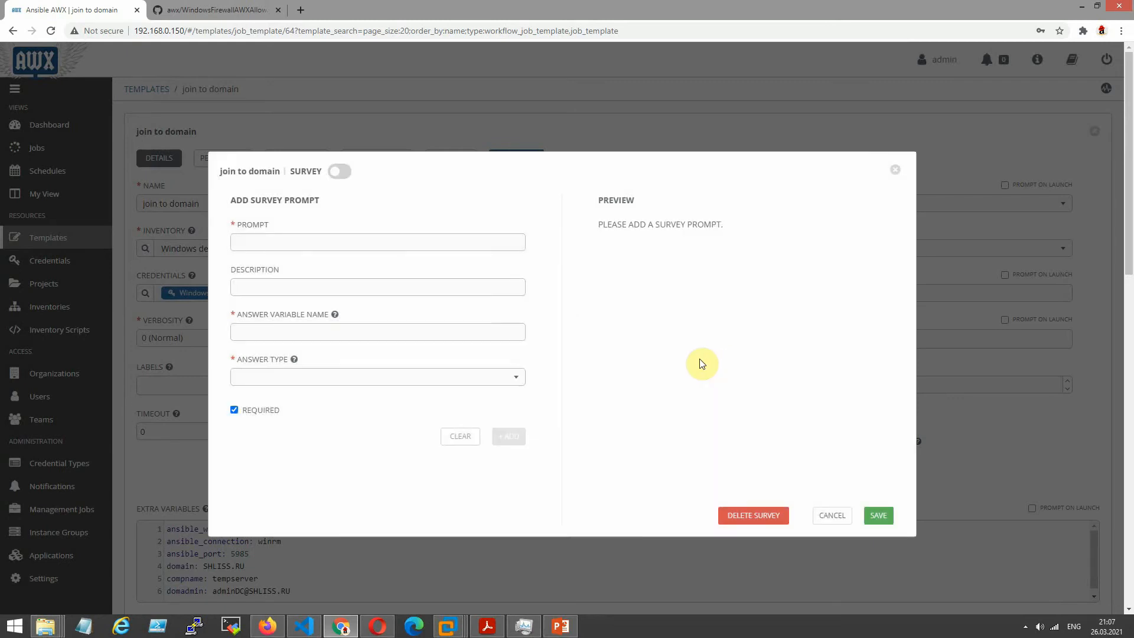
Turn the survey on and add a Password question stored in variable pass, type Password
{"action": "left_click", "coordinate": [339, 240]}
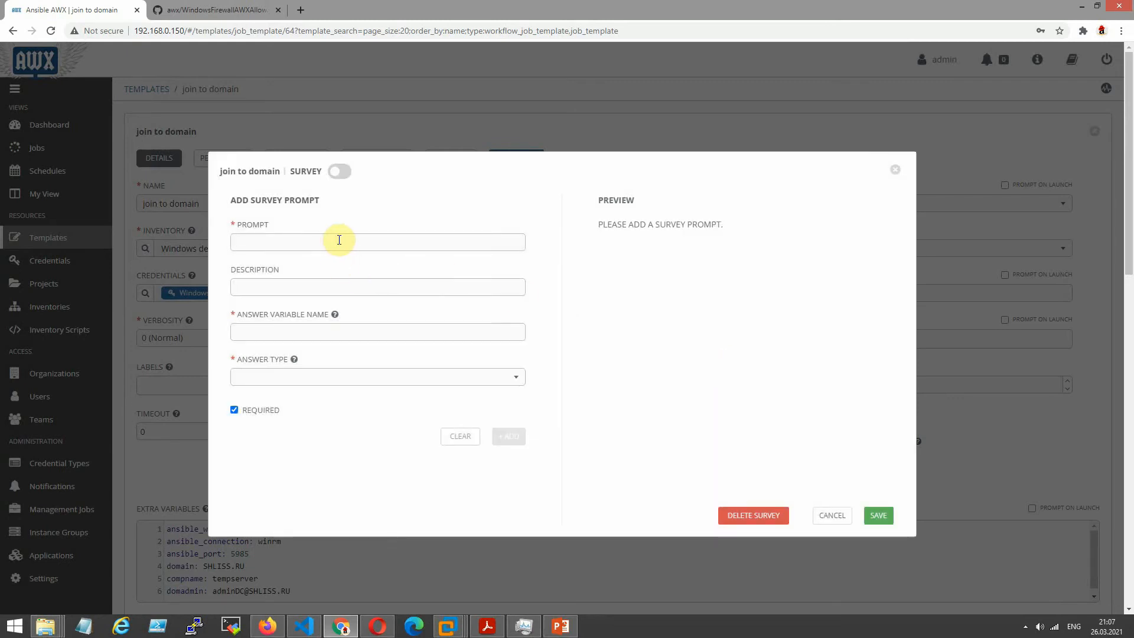
{"action": "left_click", "coordinate": [340, 172]}
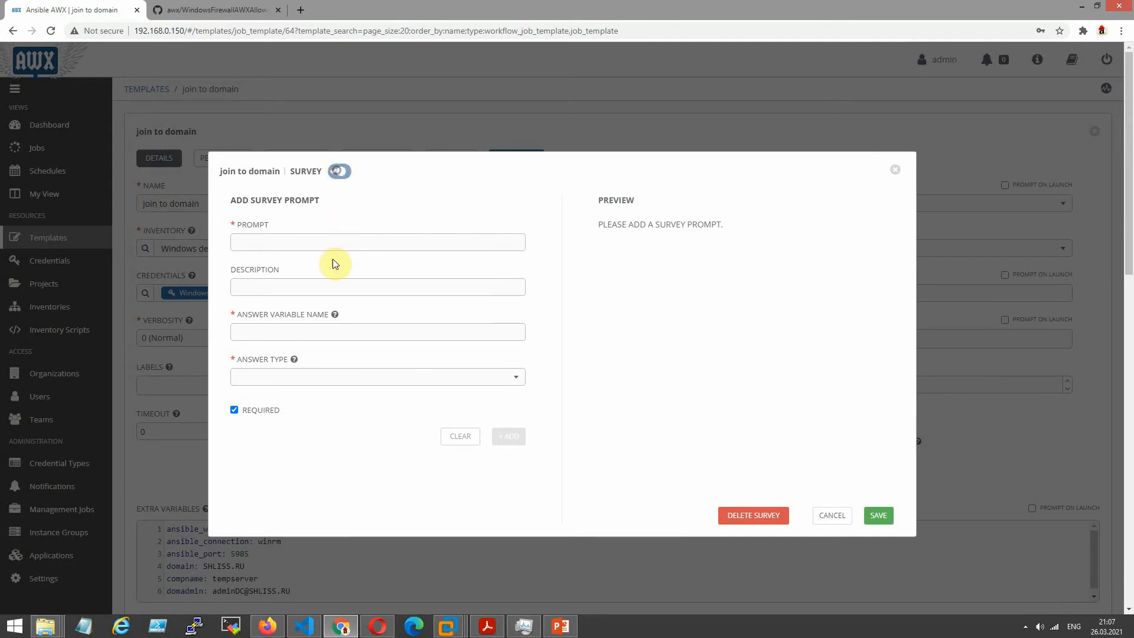
{"action": "left_click", "coordinate": [320, 240]}
{"action": "type", "text": "Pass"}
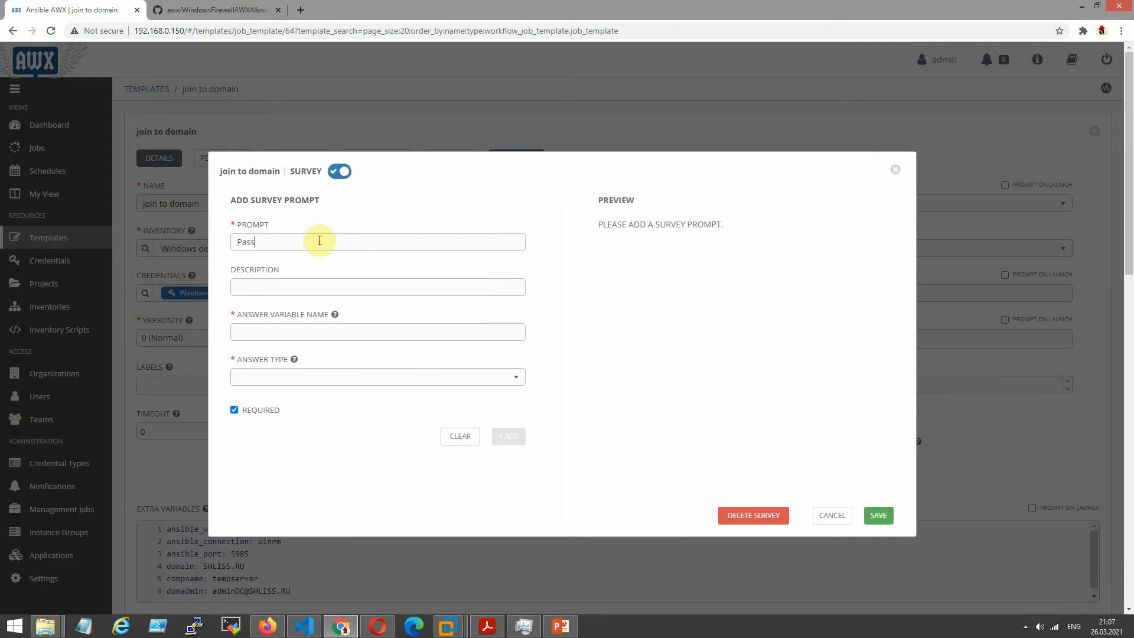
{"action": "left_click", "coordinate": [264, 286]}
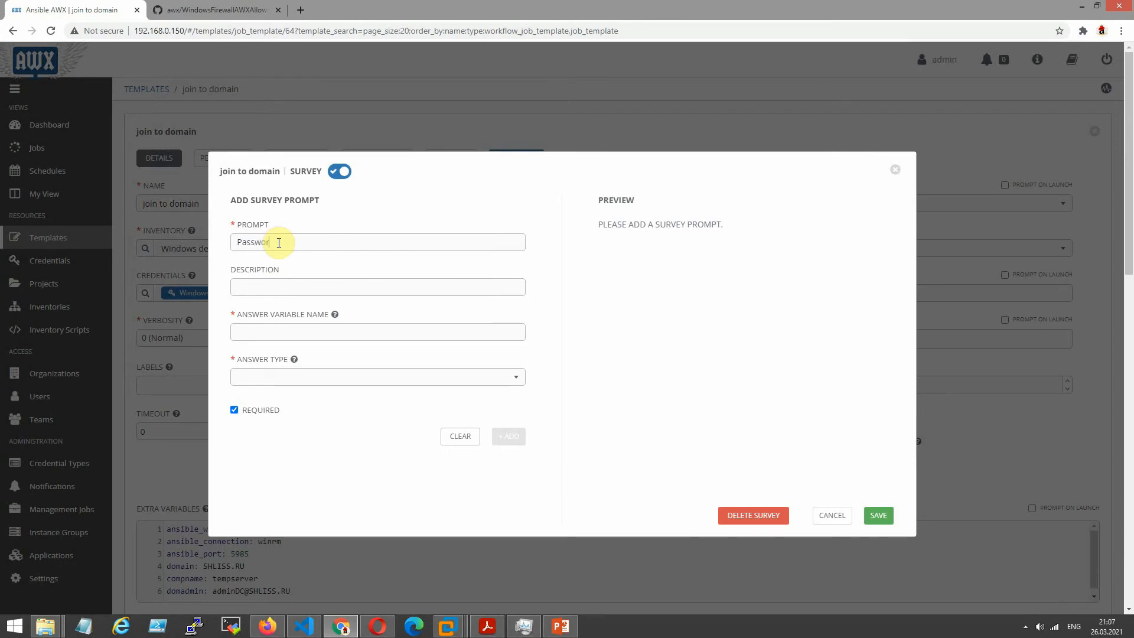
{"action": "left_click", "coordinate": [271, 326]}
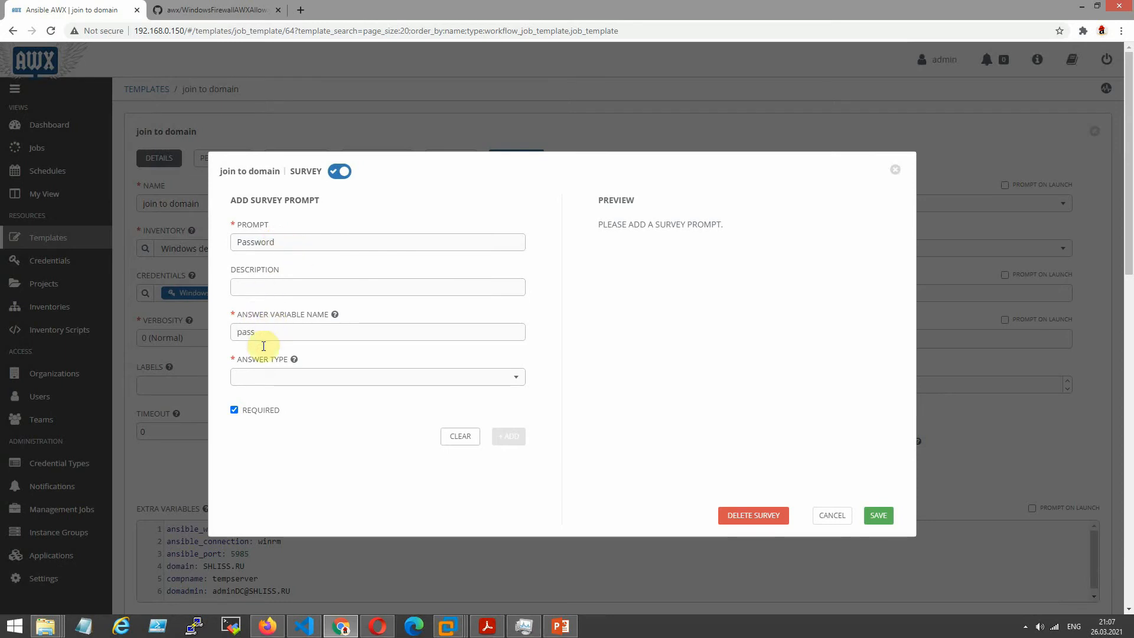
{"action": "left_click", "coordinate": [277, 378]}
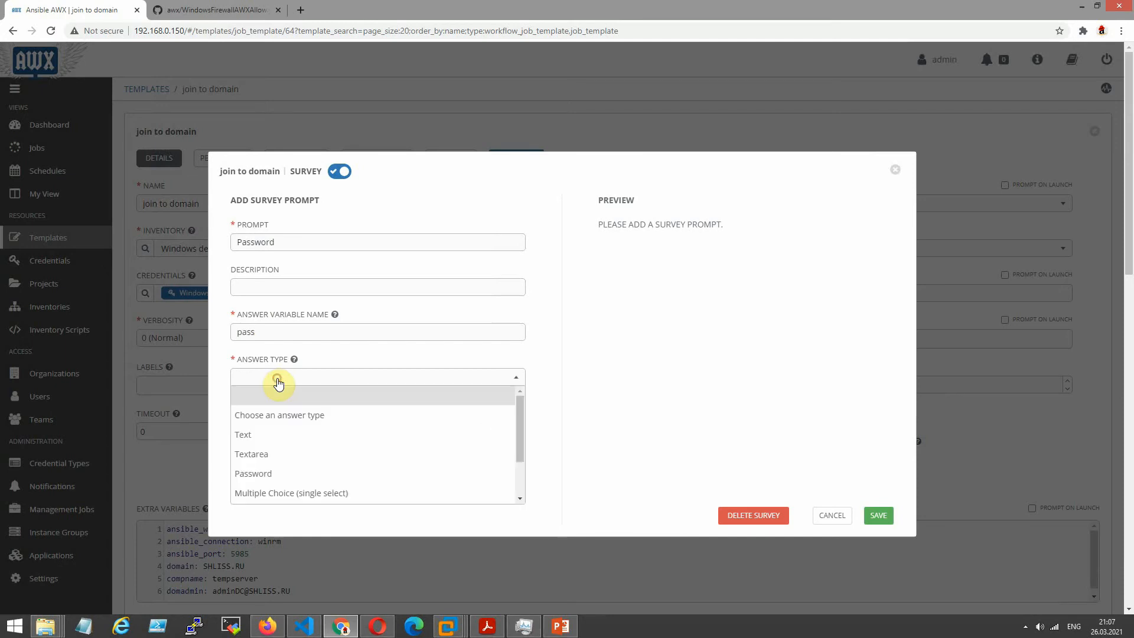
{"action": "left_click", "coordinate": [272, 476]}
{"action": "left_click", "coordinate": [342, 466]}
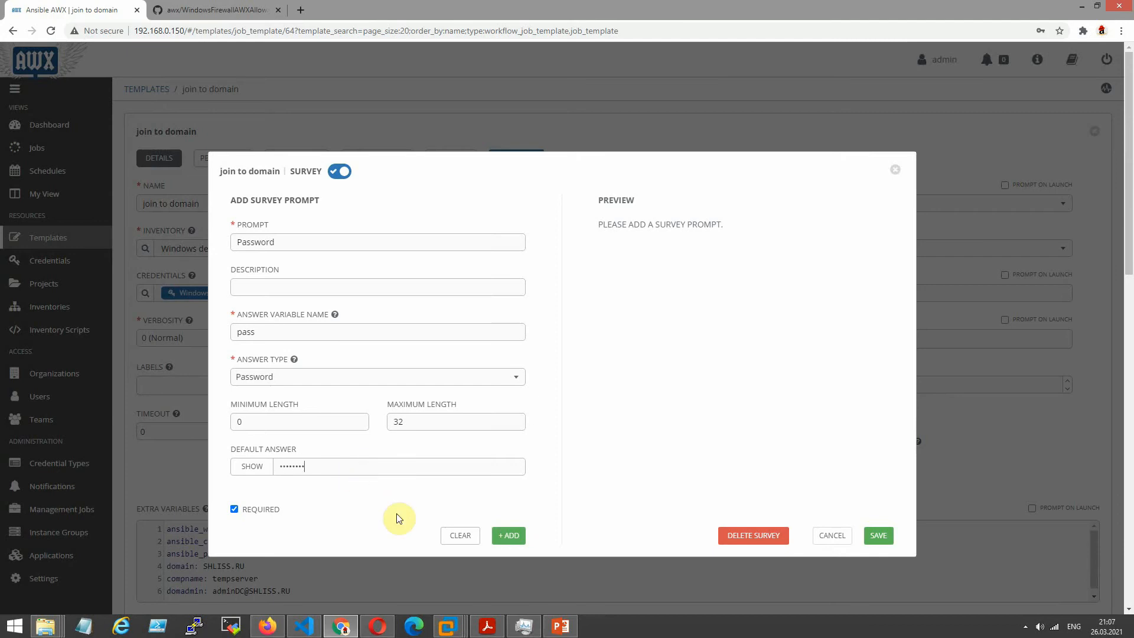
{"action": "left_click", "coordinate": [512, 536]}
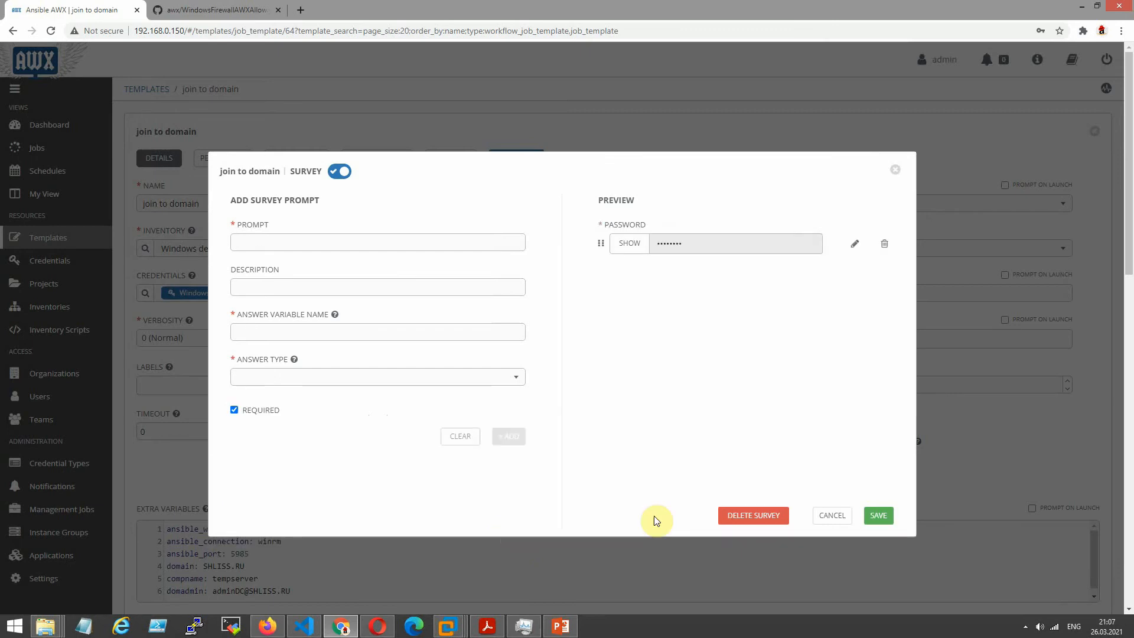
Save the survey and the join to domain template
{"action": "left_click", "coordinate": [880, 519]}
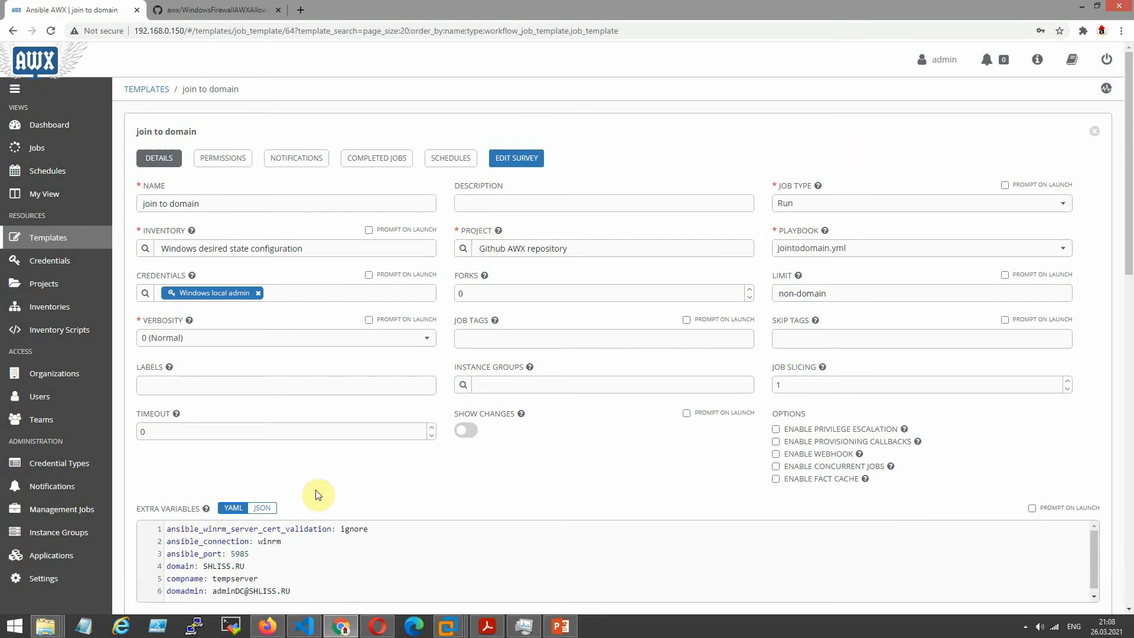
{"action": "scroll", "coordinate": [317, 481], "scroll_direction": "down", "scroll_amount": 3}
{"action": "left_click", "coordinate": [1085, 449]}
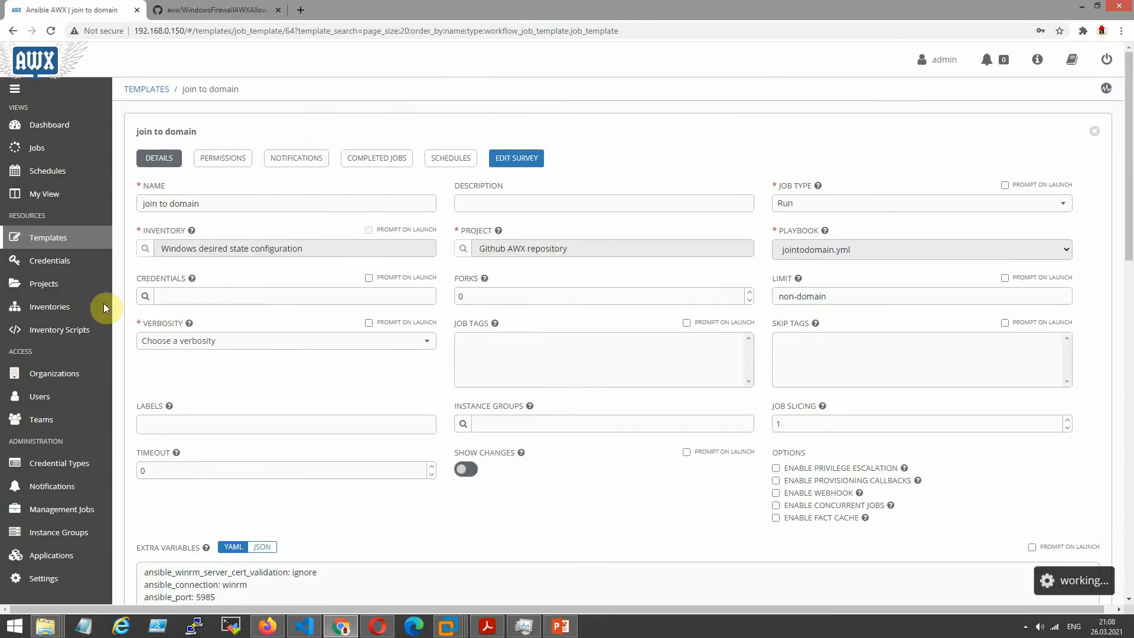
Launch the Windows desired state workflow from page 2 of the Templates list
{"action": "left_click", "coordinate": [45, 243]}
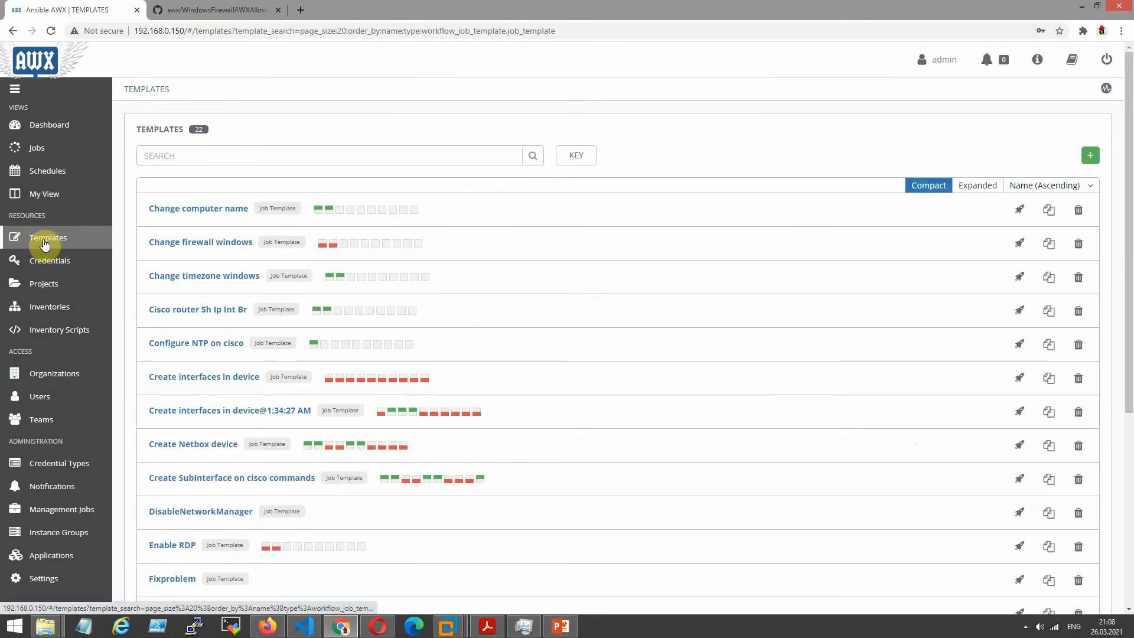
{"action": "scroll", "coordinate": [666, 423], "scroll_direction": "down", "scroll_amount": 5}
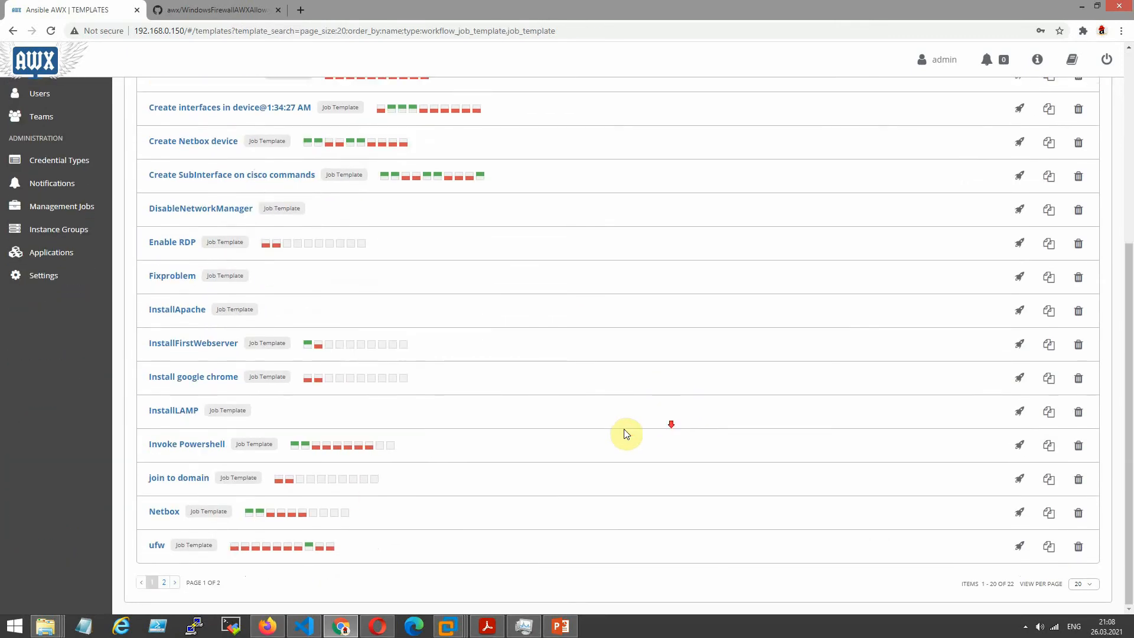
{"action": "left_click", "coordinate": [165, 582]}
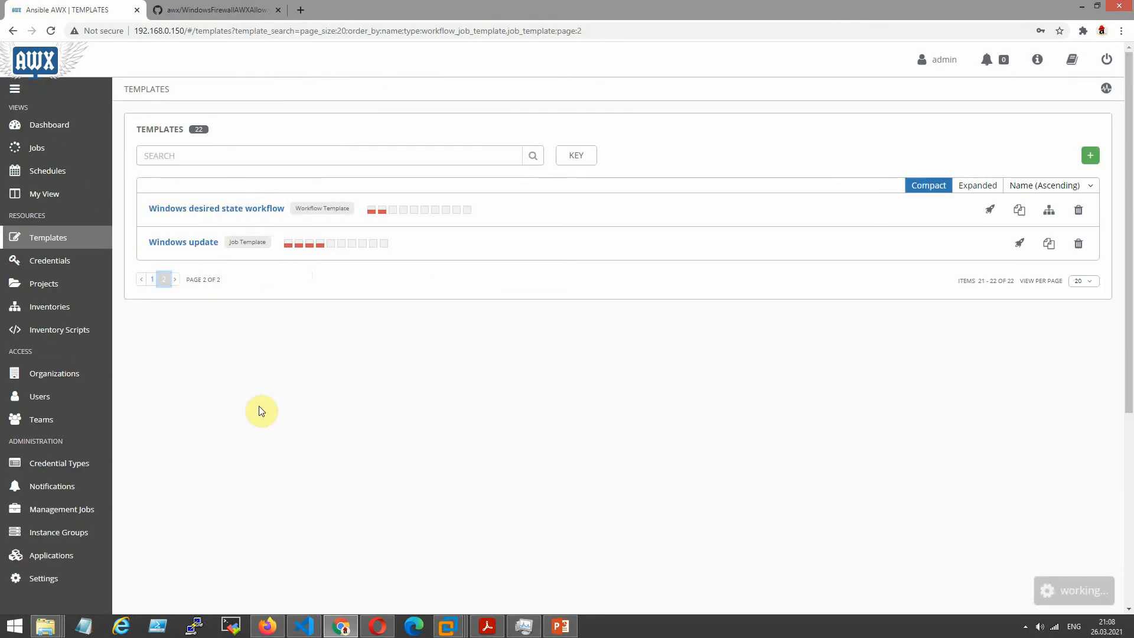
{"action": "left_click", "coordinate": [1000, 210]}
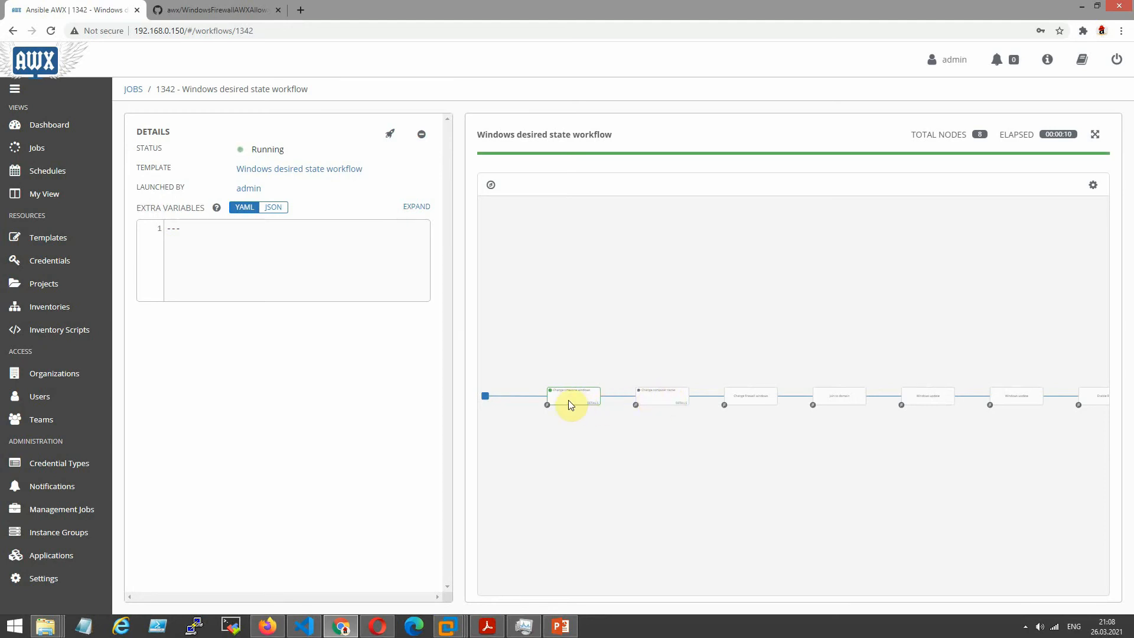
Check the VM reboot, then open join to domain job 1346 details showing Join Domain changed
{"action": "scroll", "coordinate": [631, 430], "scroll_direction": "up", "scroll_amount": 3}
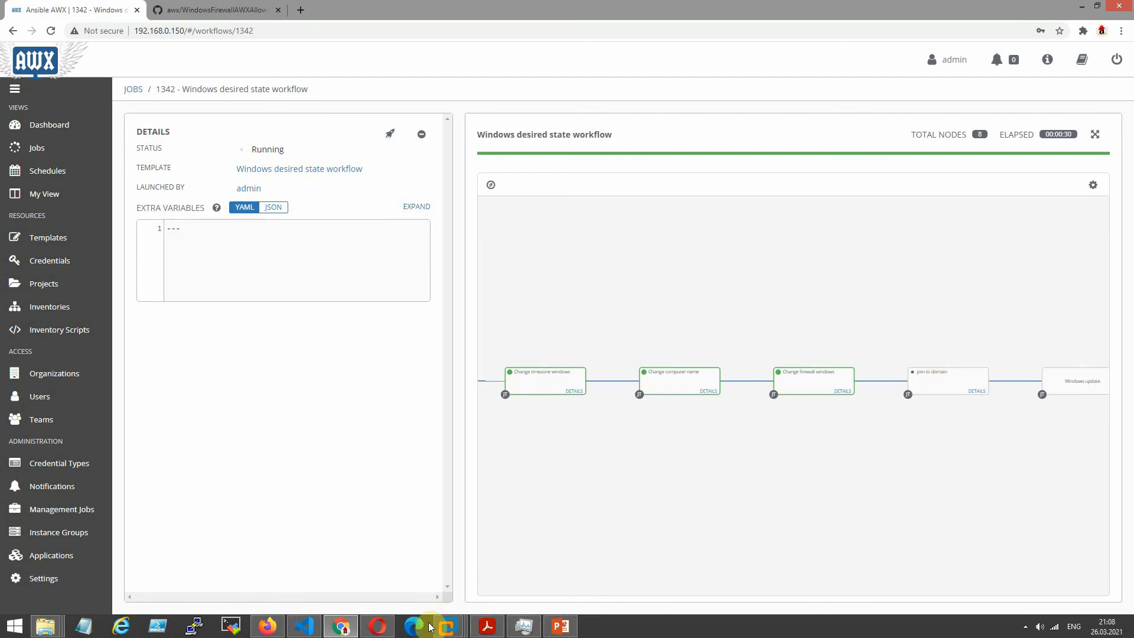
{"action": "left_click", "coordinate": [448, 626]}
{"action": "left_click", "coordinate": [513, 563]}
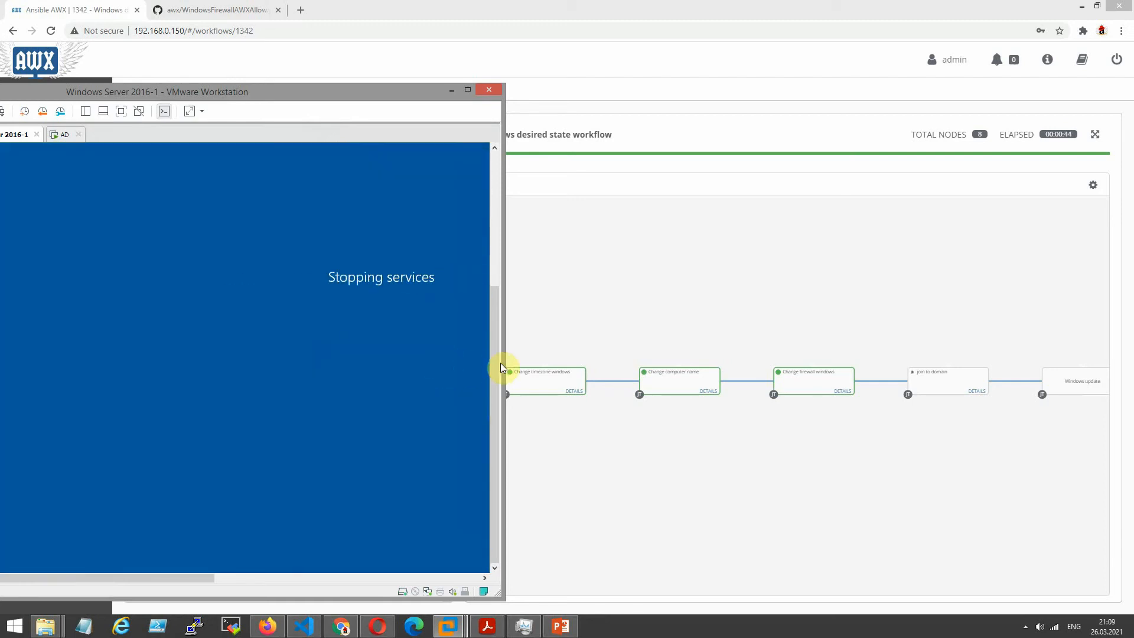
{"action": "left_click_drag", "start_coordinate": [494, 364], "coordinate": [498, 211]}
{"action": "left_click_drag", "start_coordinate": [180, 583], "coordinate": [328, 582]}
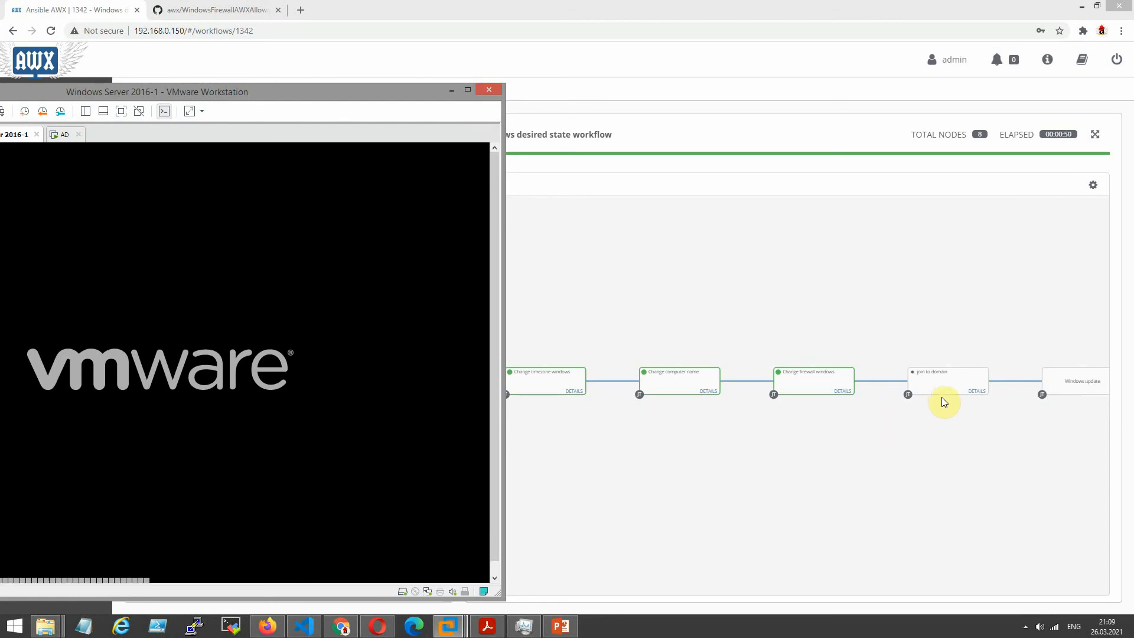
{"action": "left_click", "coordinate": [977, 391]}
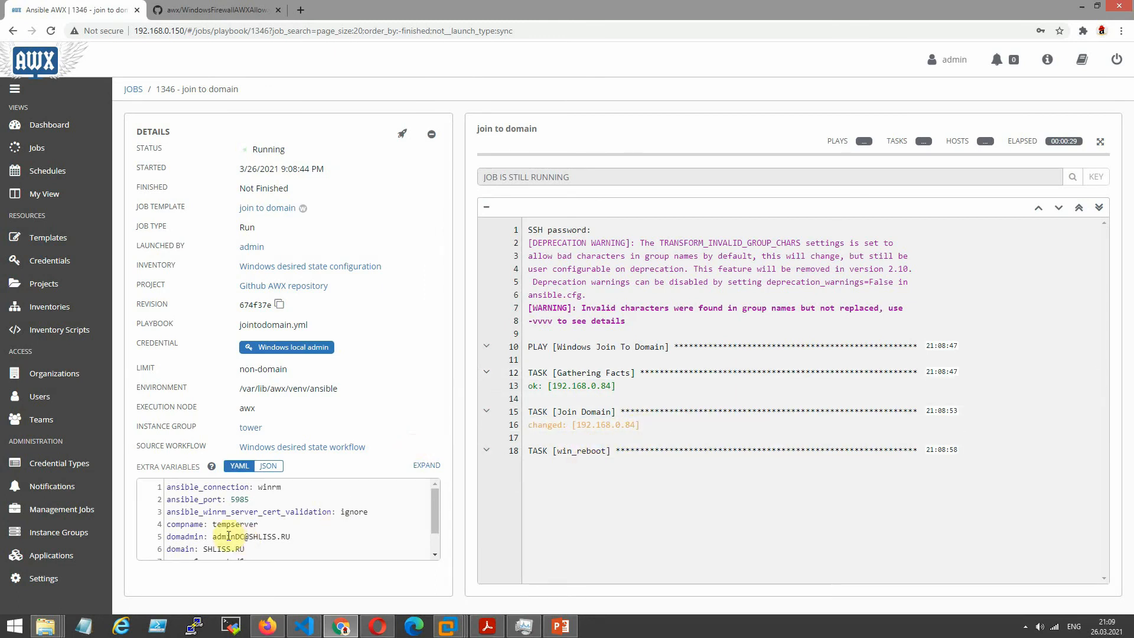
Check the VM, then return to the Jobs list with job 1346 finished Successful
{"action": "scroll", "coordinate": [278, 525], "scroll_direction": "down", "scroll_amount": 1}
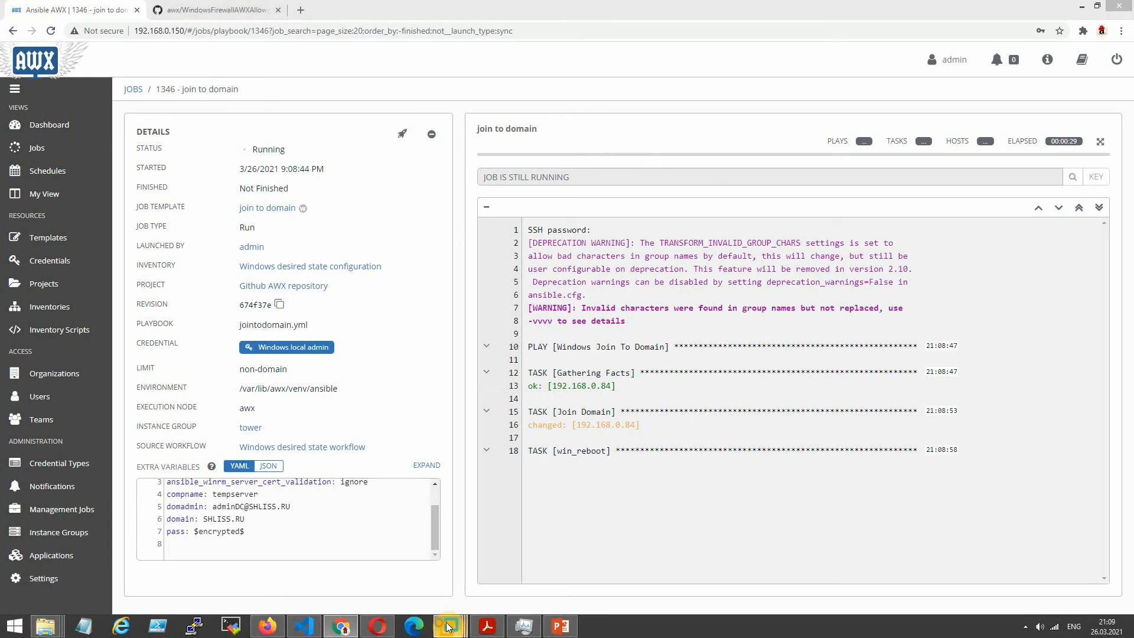
{"action": "mouse_move", "coordinate": [447, 625]}
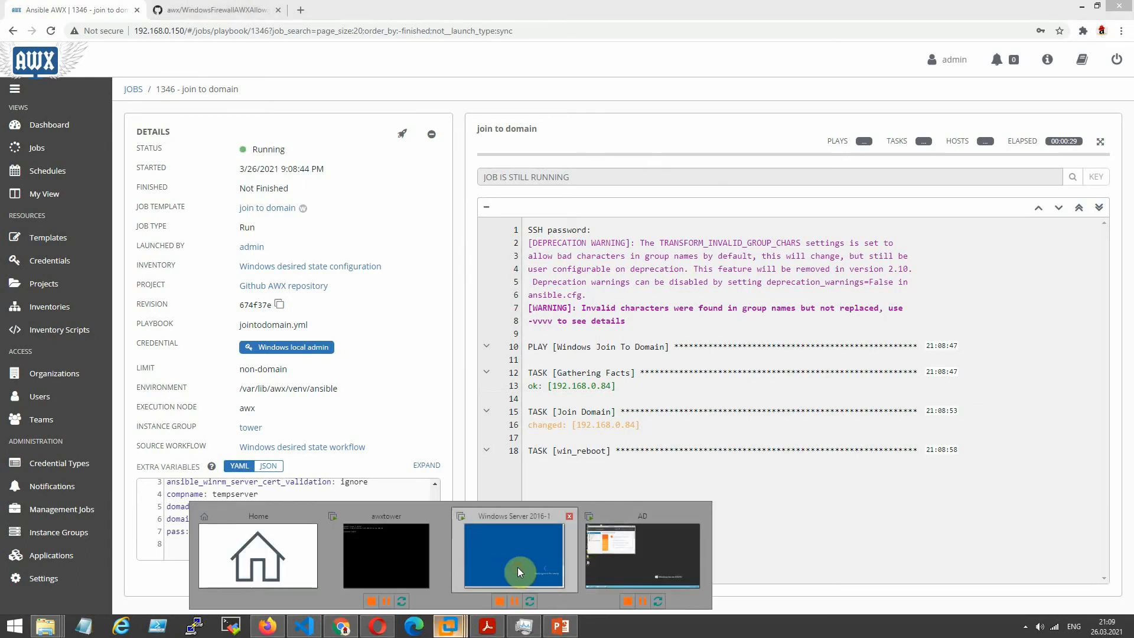
{"action": "left_click", "coordinate": [517, 566]}
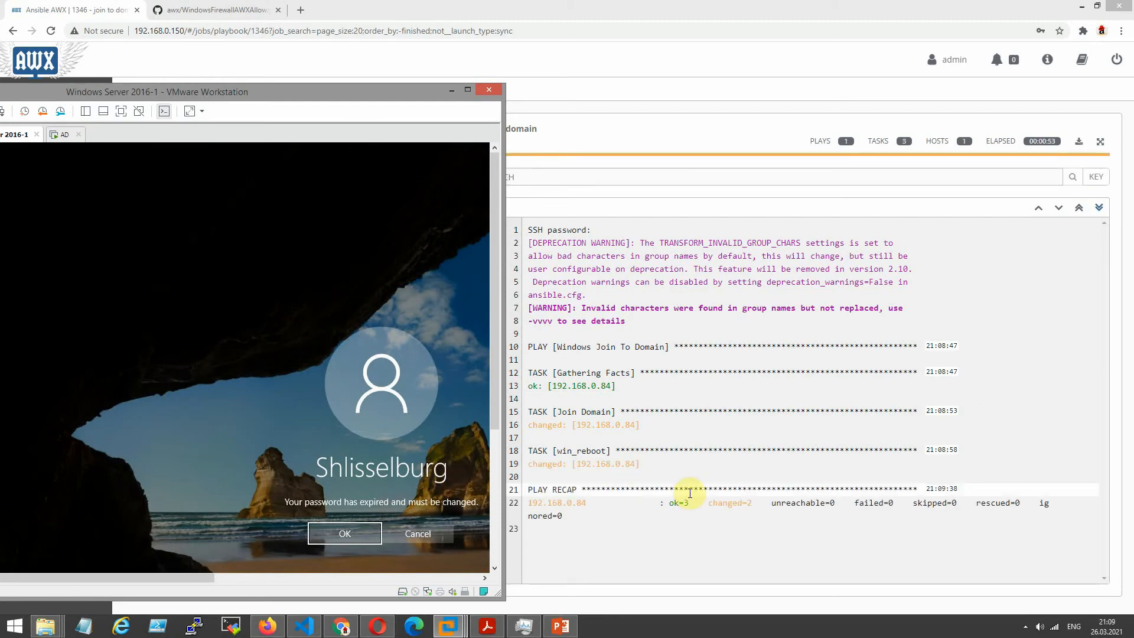
{"action": "left_click", "coordinate": [451, 89]}
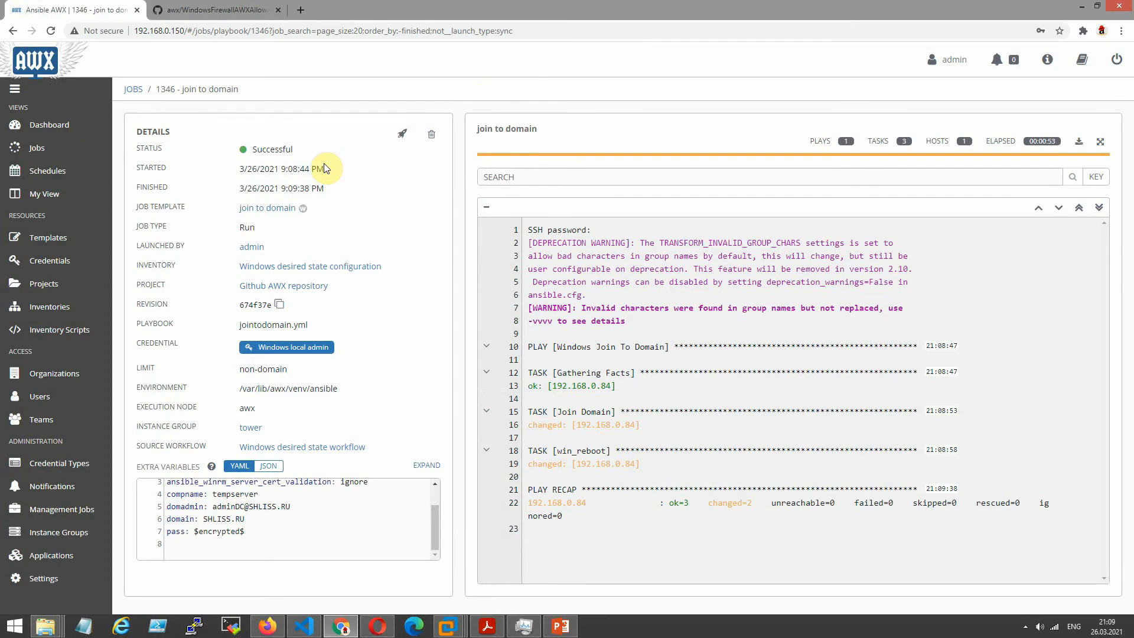
{"action": "left_click", "coordinate": [133, 90]}
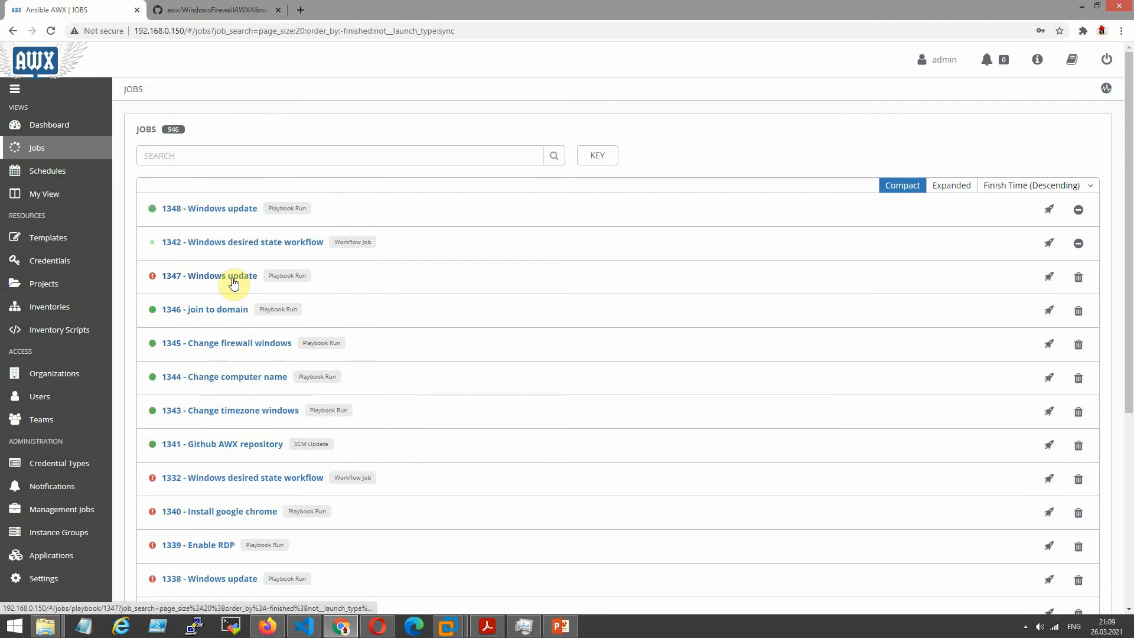
Review Windows update job 1348's Kerberos password error, then go to Credentials
{"action": "left_click", "coordinate": [245, 210]}
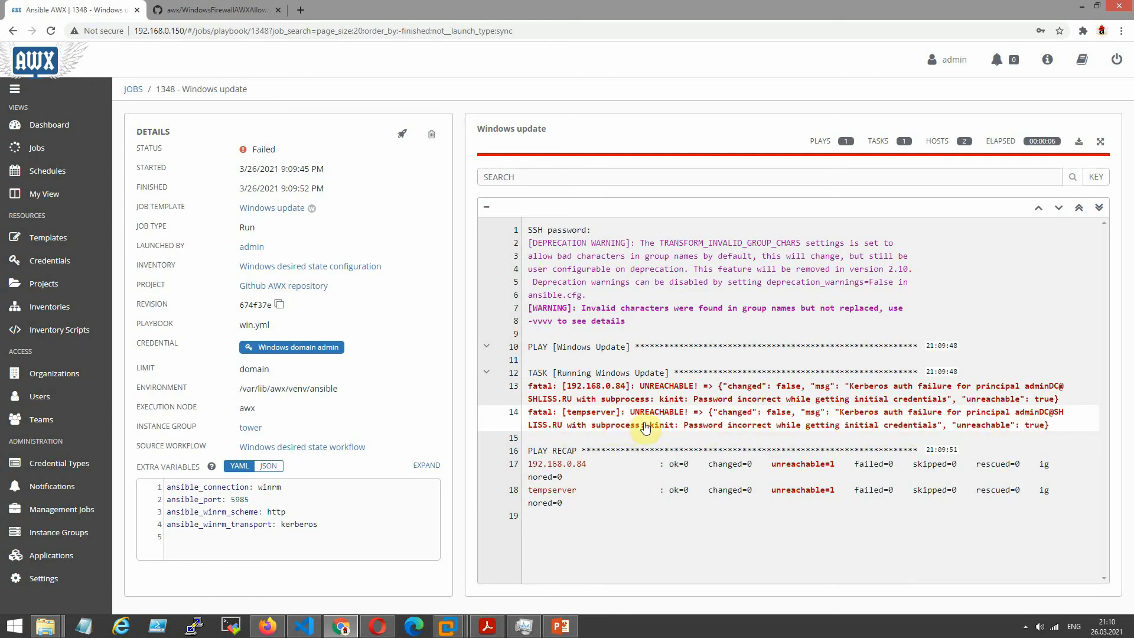
{"action": "left_click", "coordinate": [65, 263]}
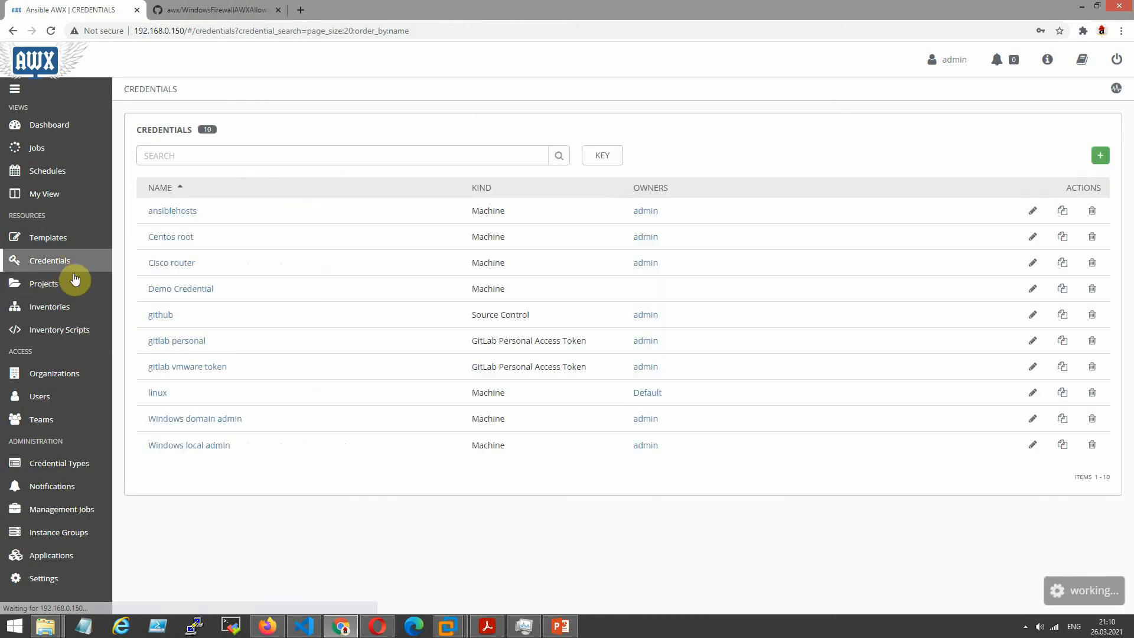
Give the Windows domain admin credential a new password, save it, and return to Templates
{"action": "left_click", "coordinate": [223, 423]}
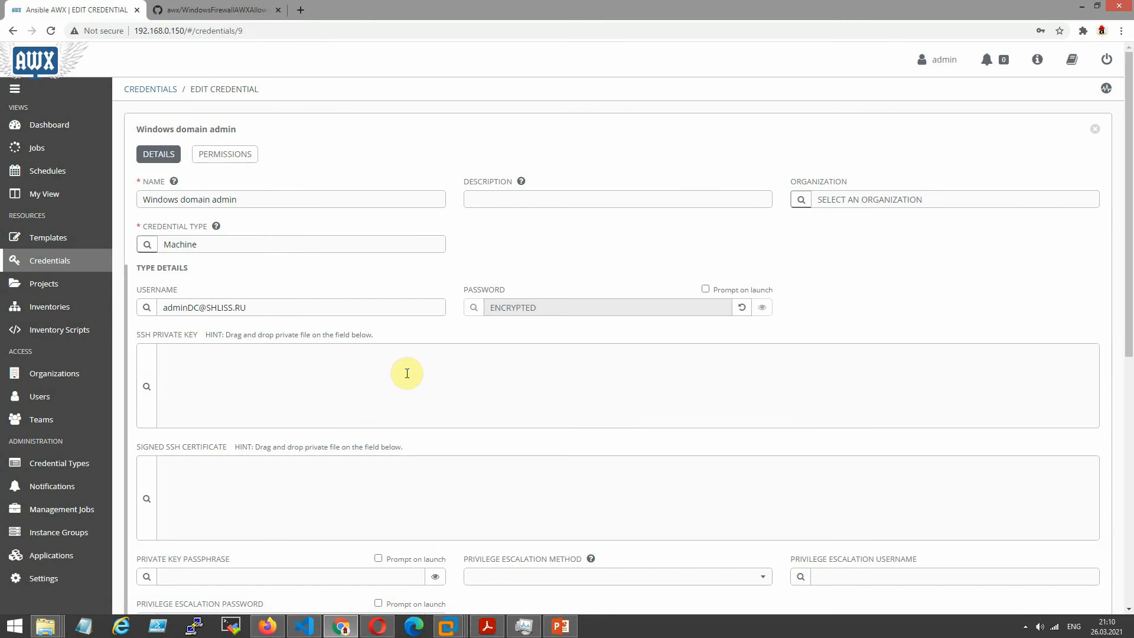
{"action": "left_click", "coordinate": [743, 307]}
{"action": "left_click", "coordinate": [678, 307]}
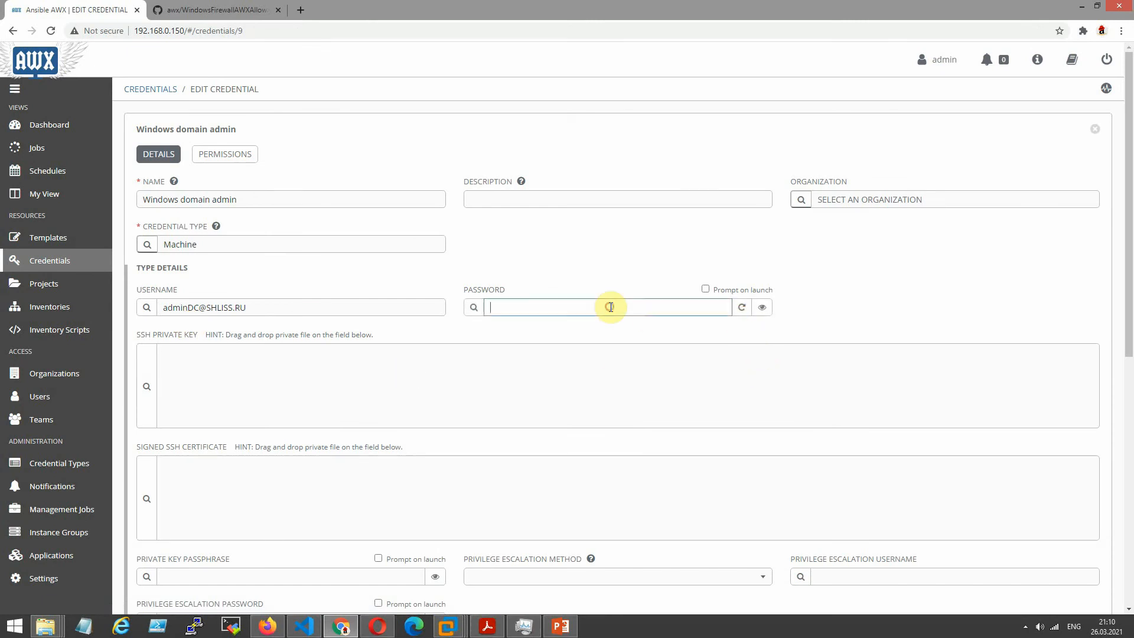
{"action": "type", "text": "••"}
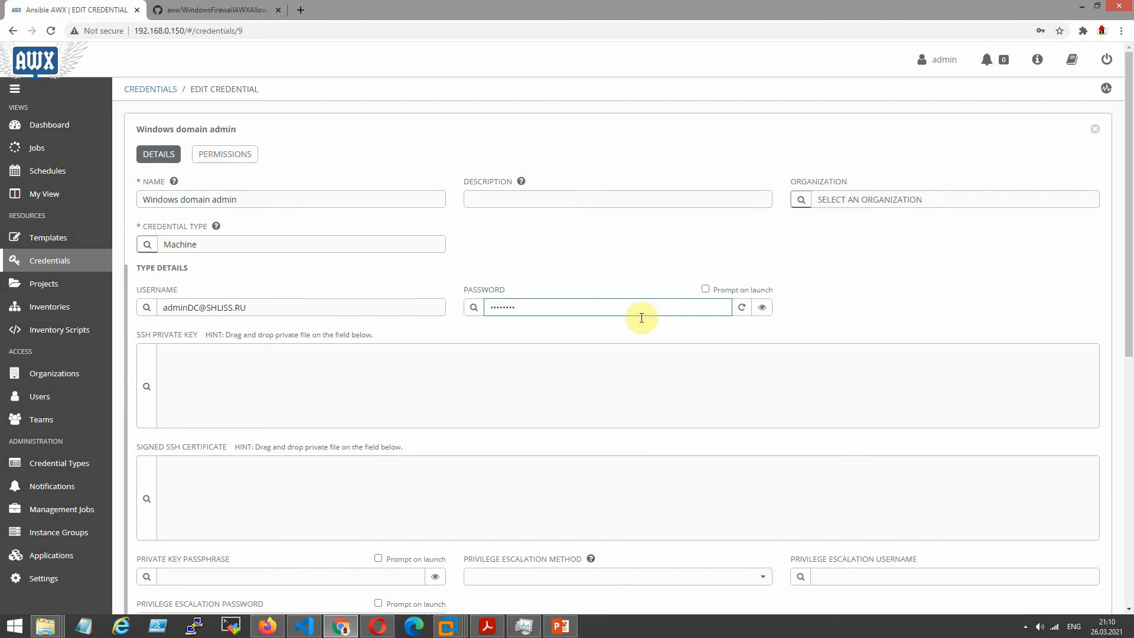
{"action": "scroll", "coordinate": [444, 480], "scroll_direction": "down", "scroll_amount": 5}
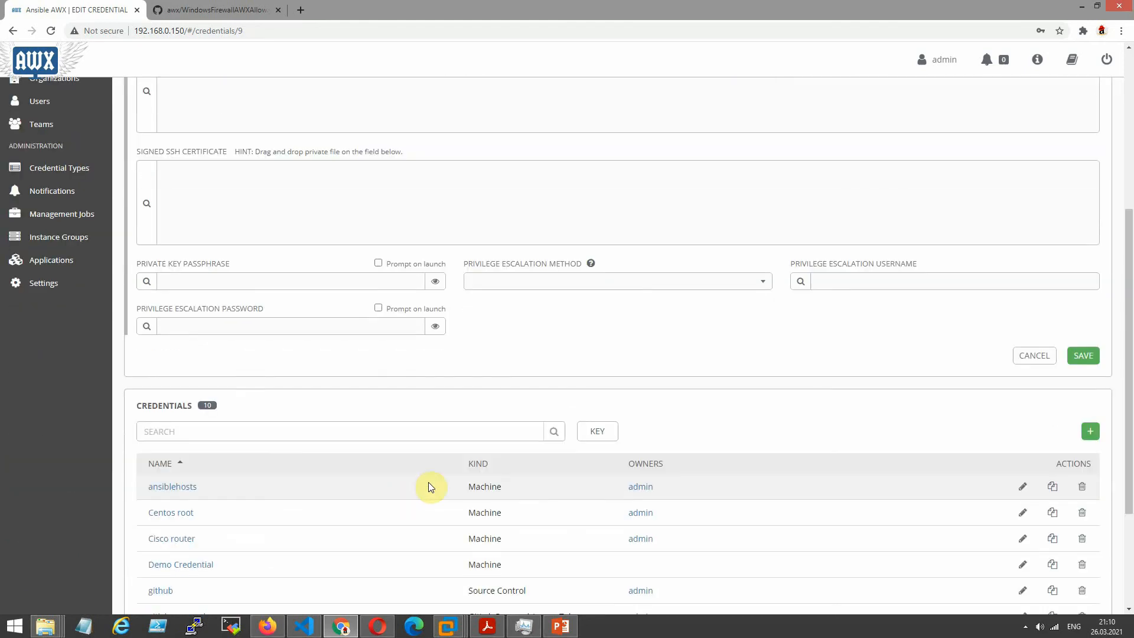
{"action": "left_click", "coordinate": [1085, 358]}
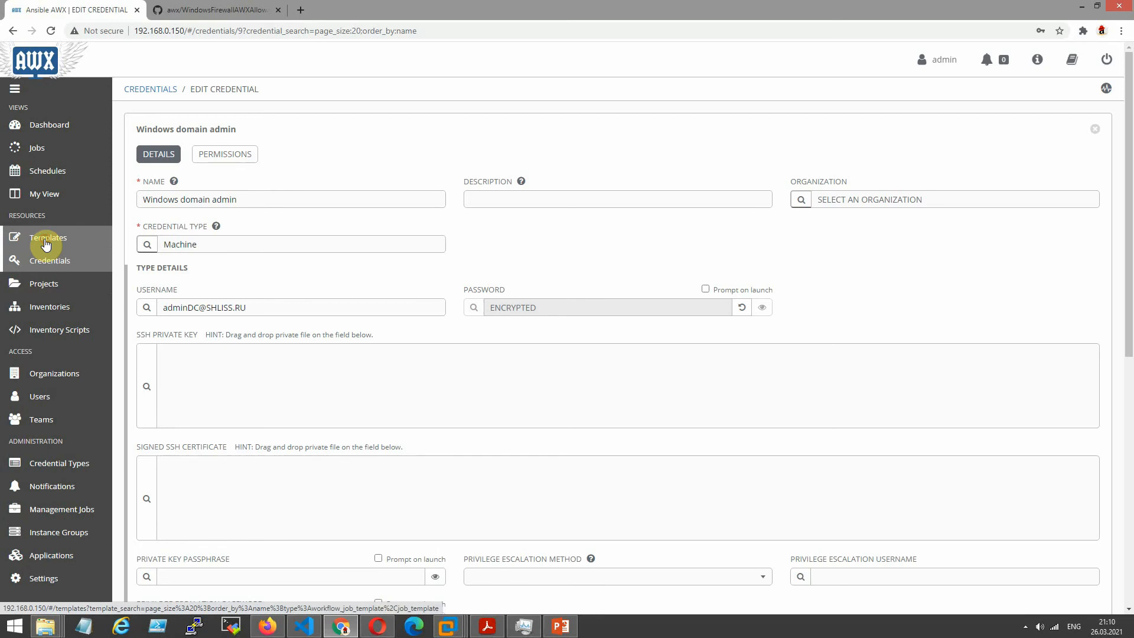
{"action": "left_click", "coordinate": [46, 243]}
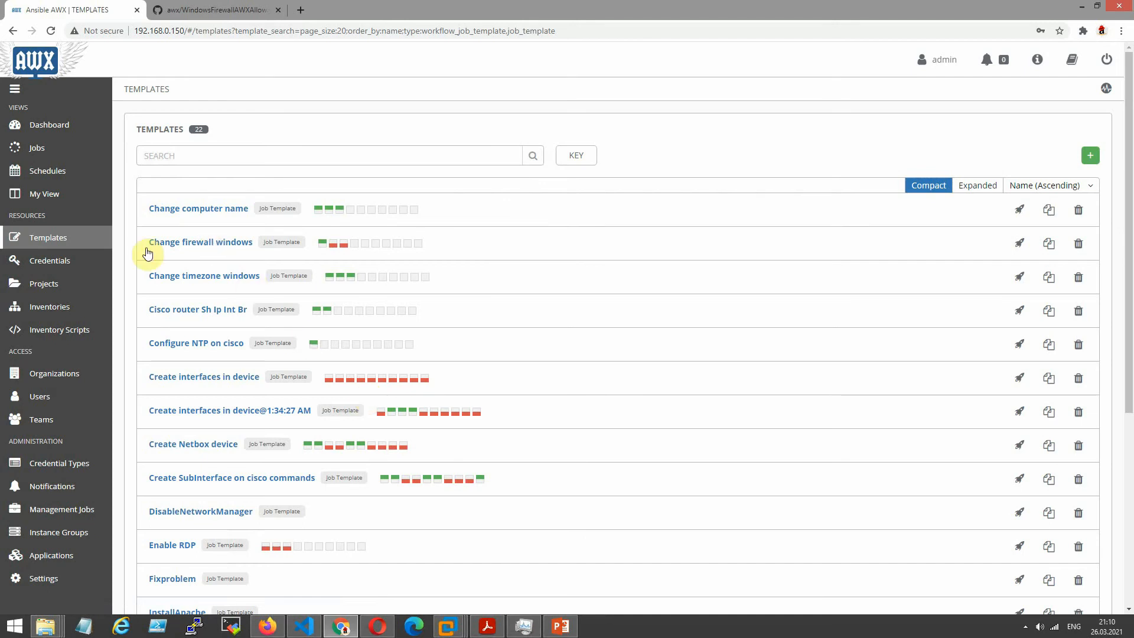
{"action": "left_click", "coordinate": [43, 239]}
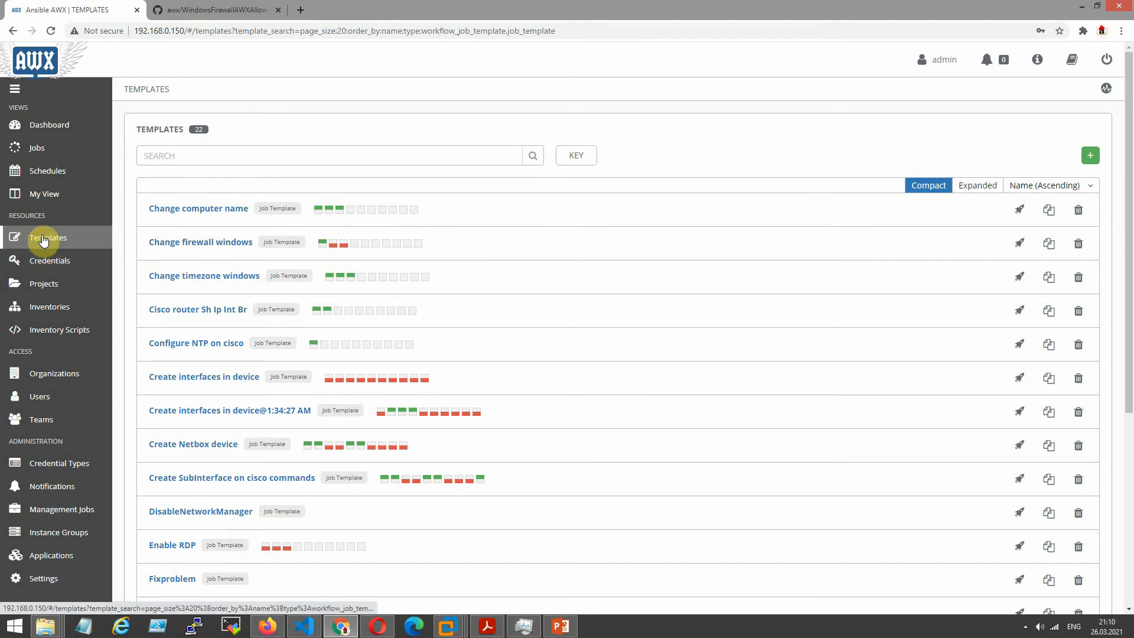
Relaunch the Windows desired state workflow from page 2 of Templates
{"action": "scroll", "coordinate": [455, 454], "scroll_direction": "down", "scroll_amount": 5}
{"action": "left_click", "coordinate": [164, 583]}
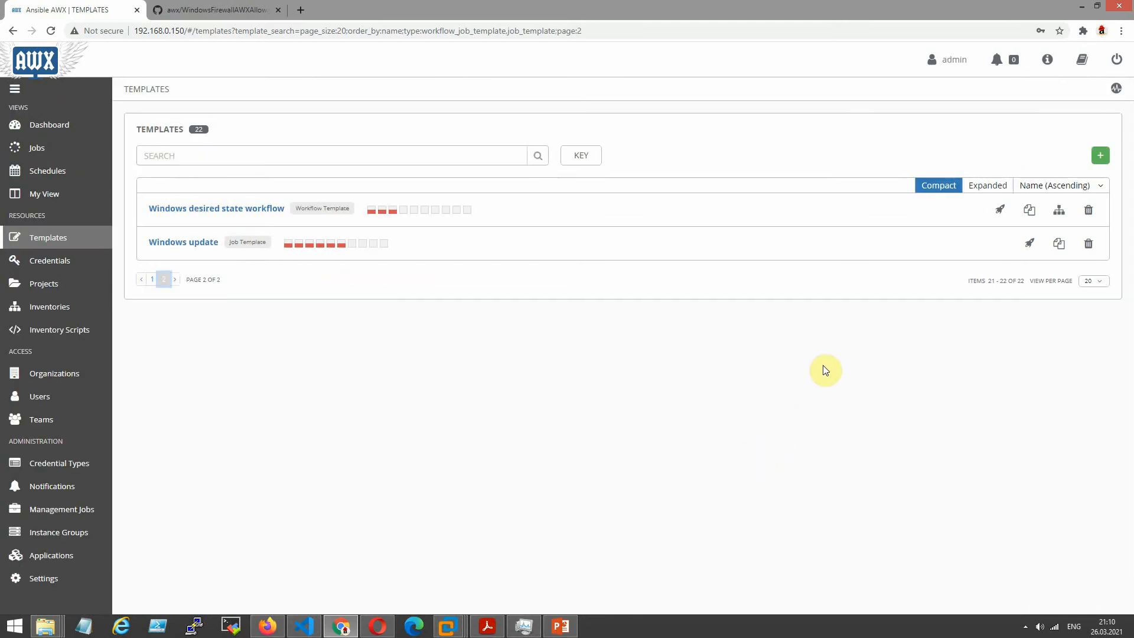
{"action": "left_click", "coordinate": [1000, 211]}
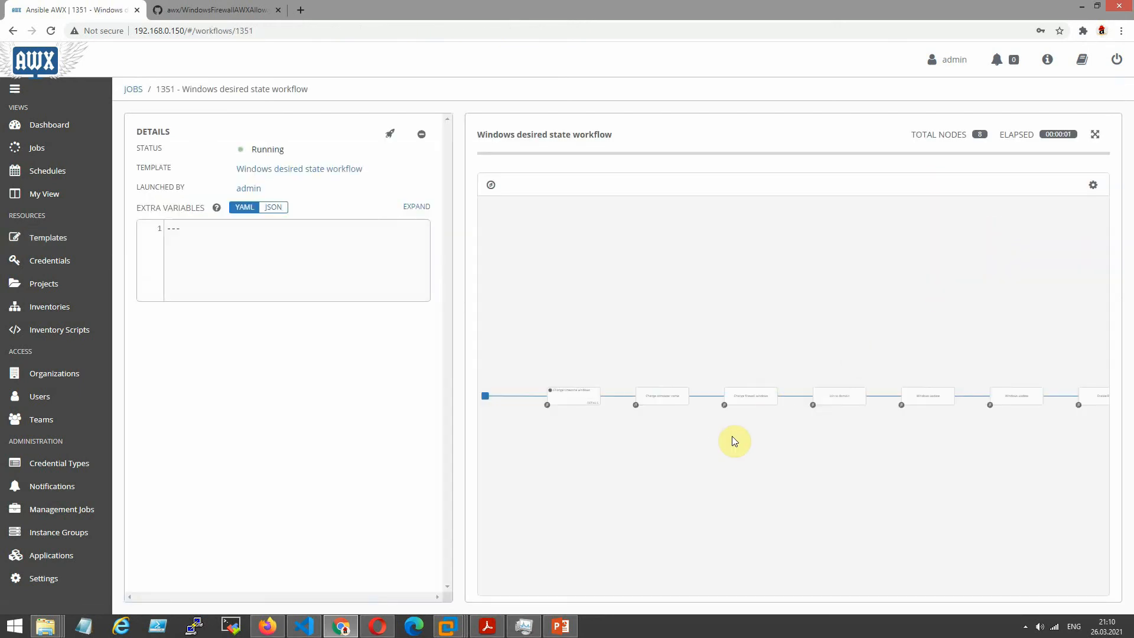
Check the VM, then open Windows update job 1356 showing the Kerberos default-realm error
{"action": "scroll", "coordinate": [786, 468], "scroll_direction": "up", "scroll_amount": 3}
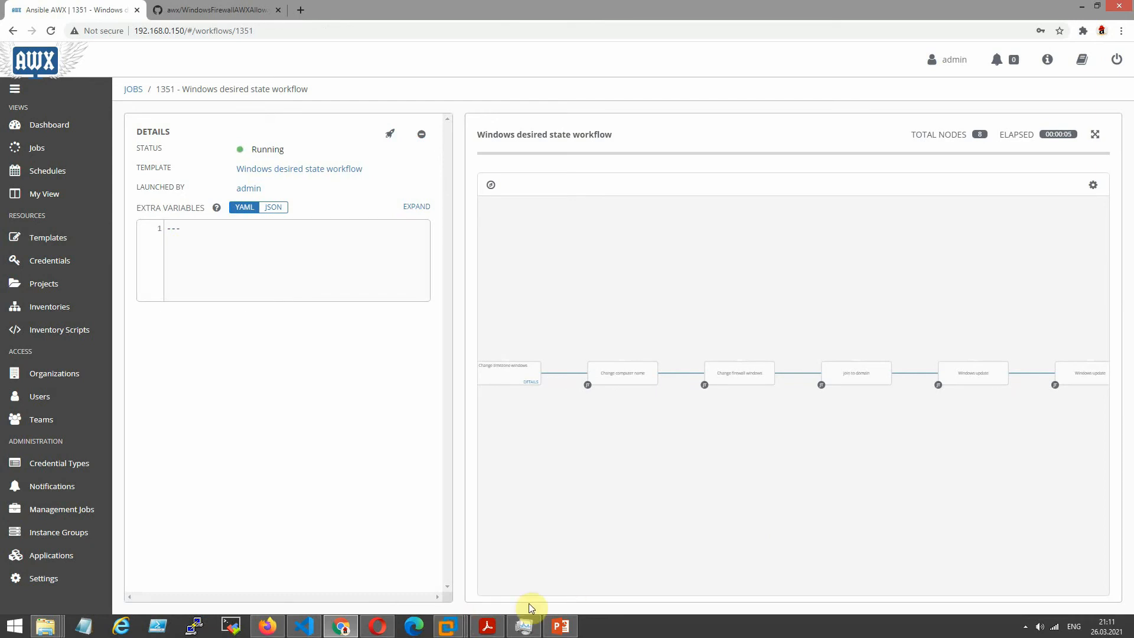
{"action": "left_click", "coordinate": [452, 625]}
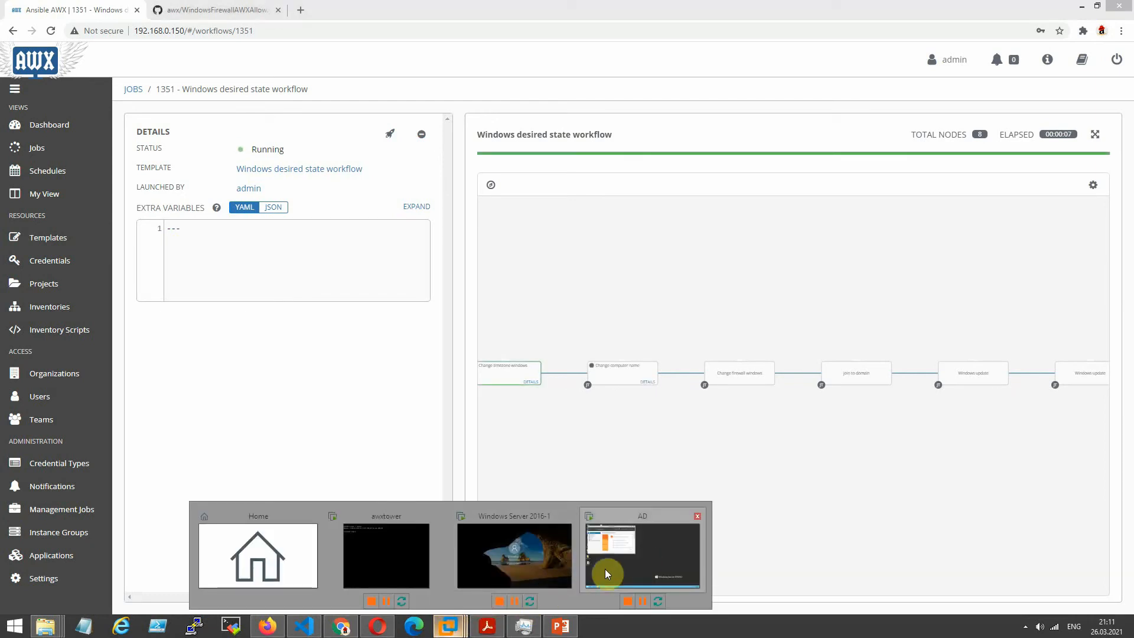
{"action": "left_click", "coordinate": [515, 570]}
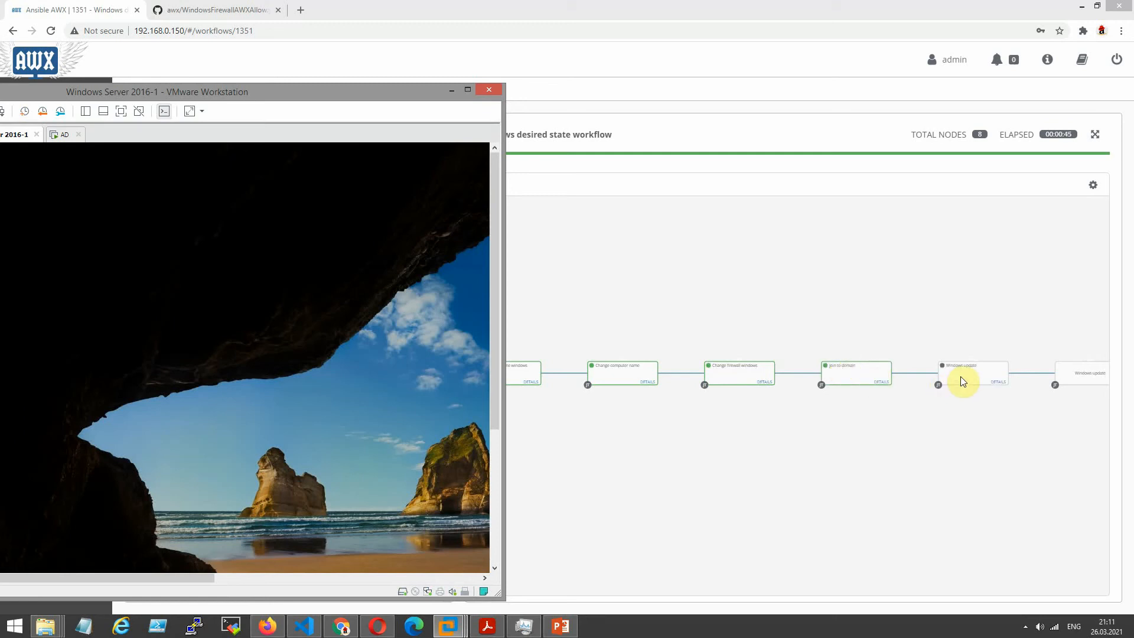
{"action": "left_click", "coordinate": [1000, 382]}
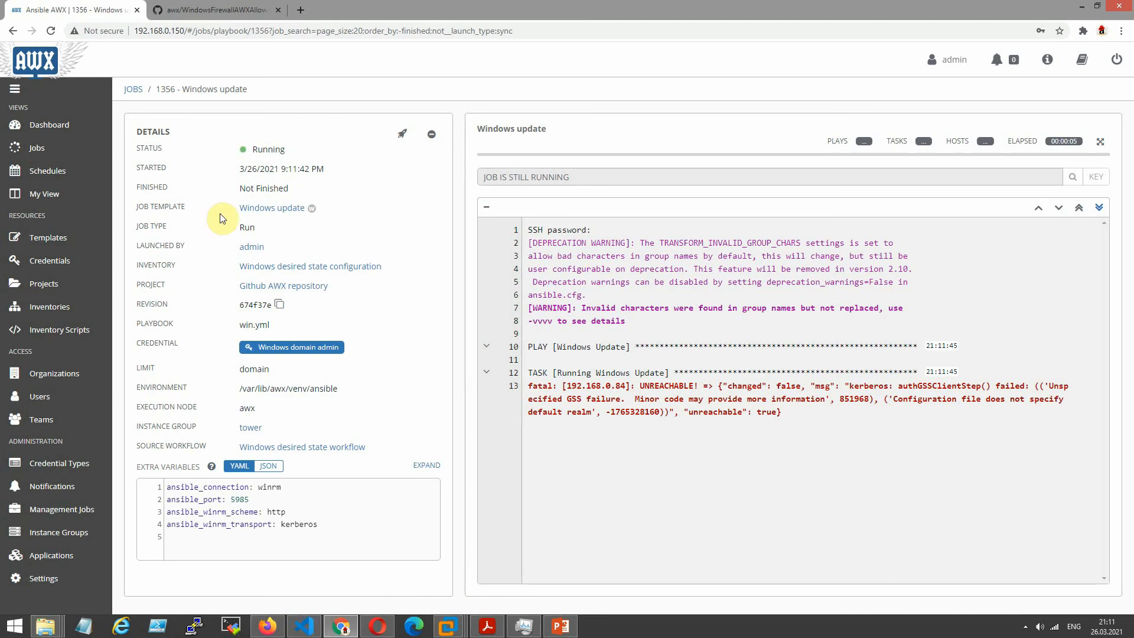
Reopen Windows update job 1356 from the Jobs list after checking the VM
{"action": "left_click", "coordinate": [134, 94]}
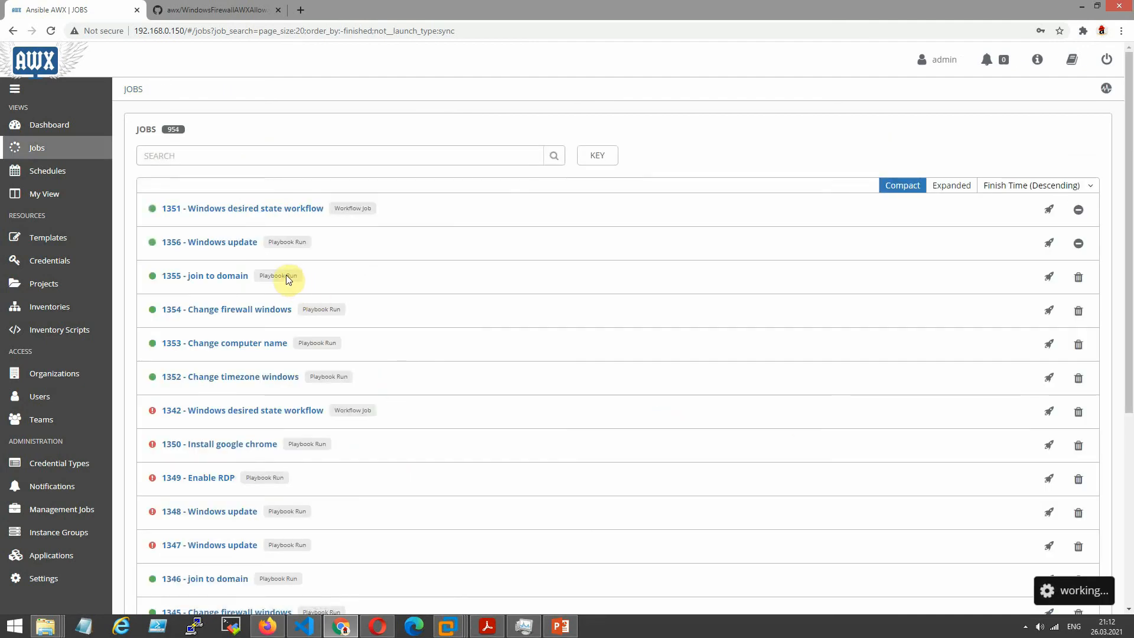
{"action": "left_click", "coordinate": [227, 243]}
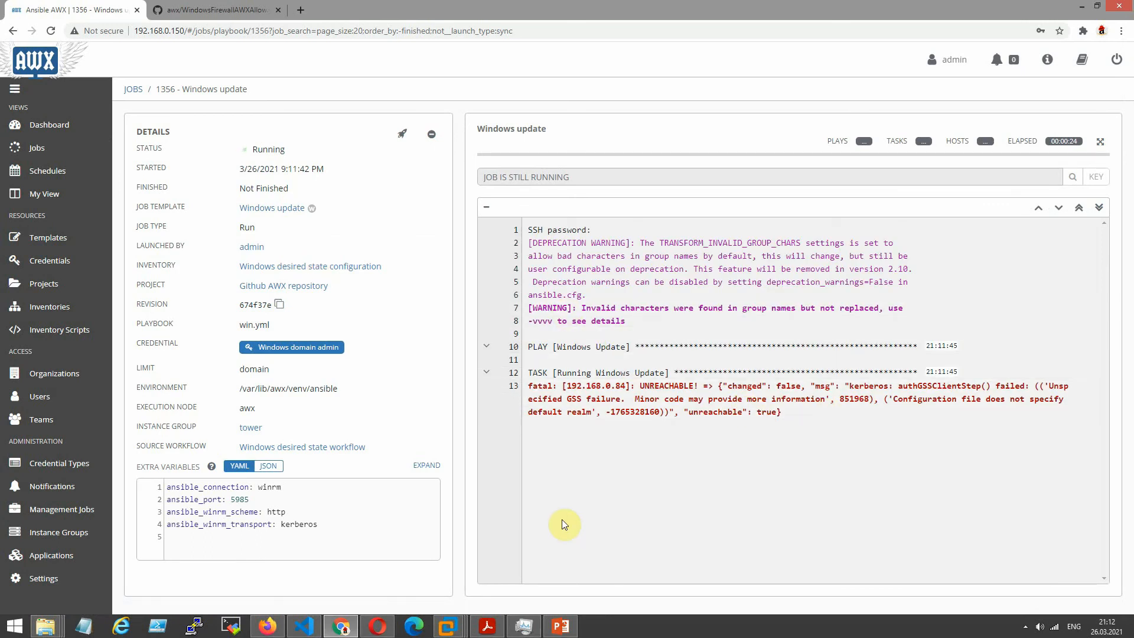
{"action": "left_click", "coordinate": [455, 628]}
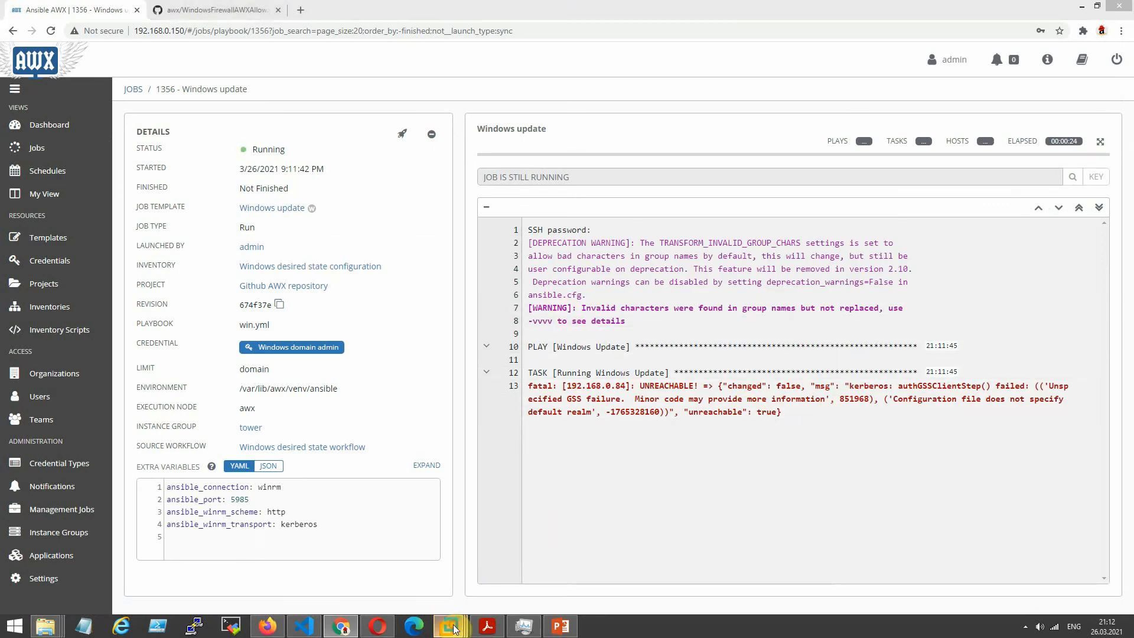
{"action": "left_click", "coordinate": [514, 562]}
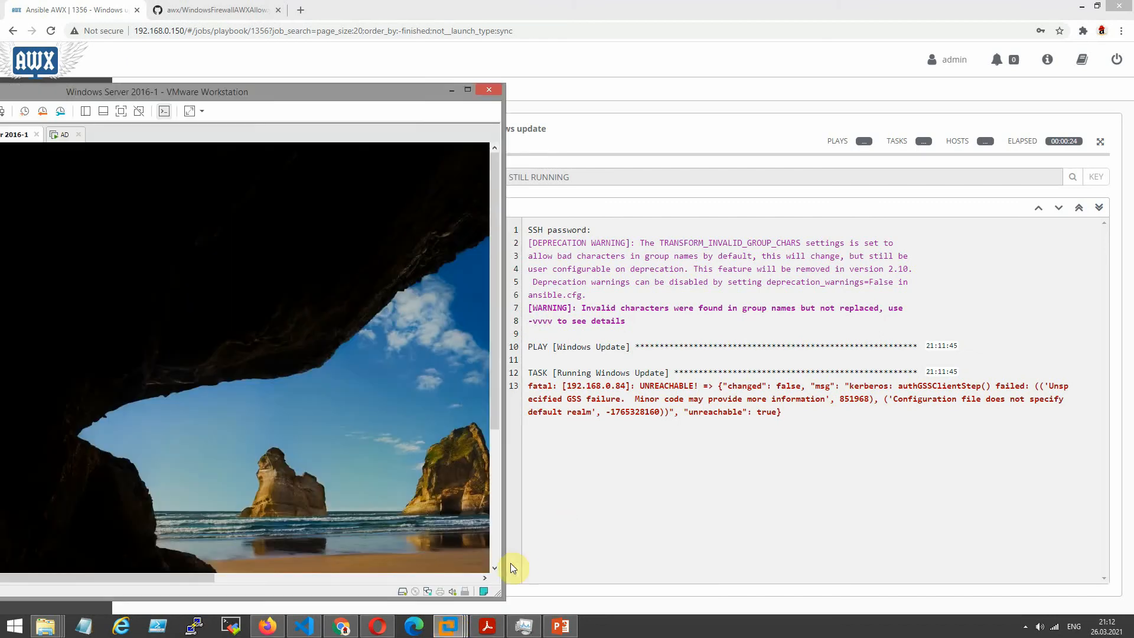
{"action": "left_click", "coordinate": [450, 90]}
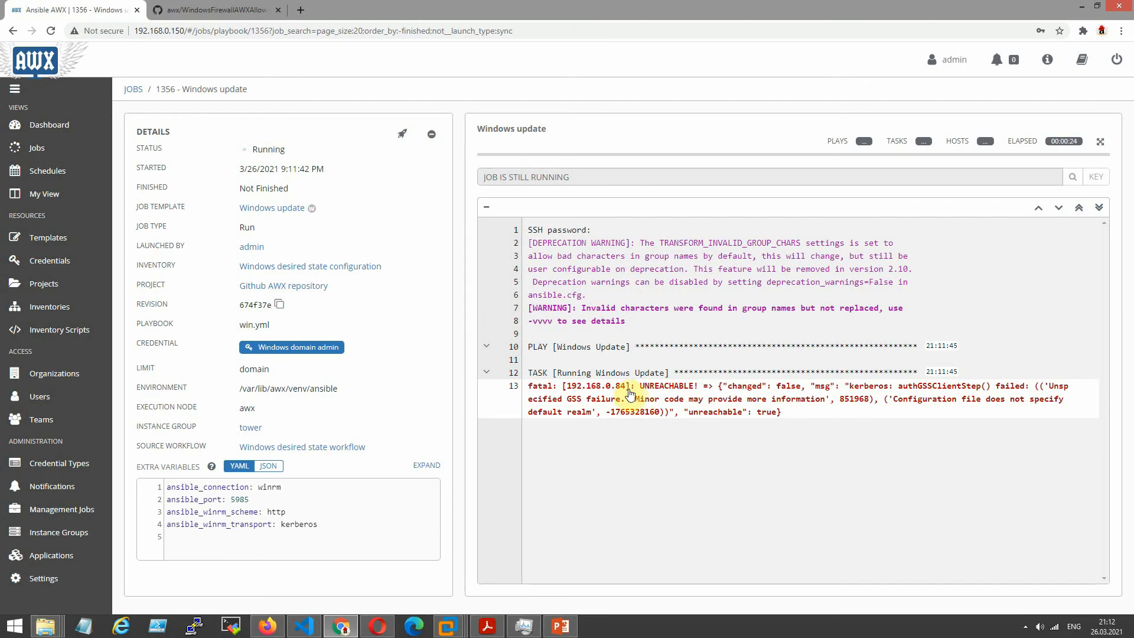
Inspect the failing host's fatal output line, then cancel job 1356
{"action": "left_click_drag", "start_coordinate": [625, 390], "coordinate": [565, 389]}
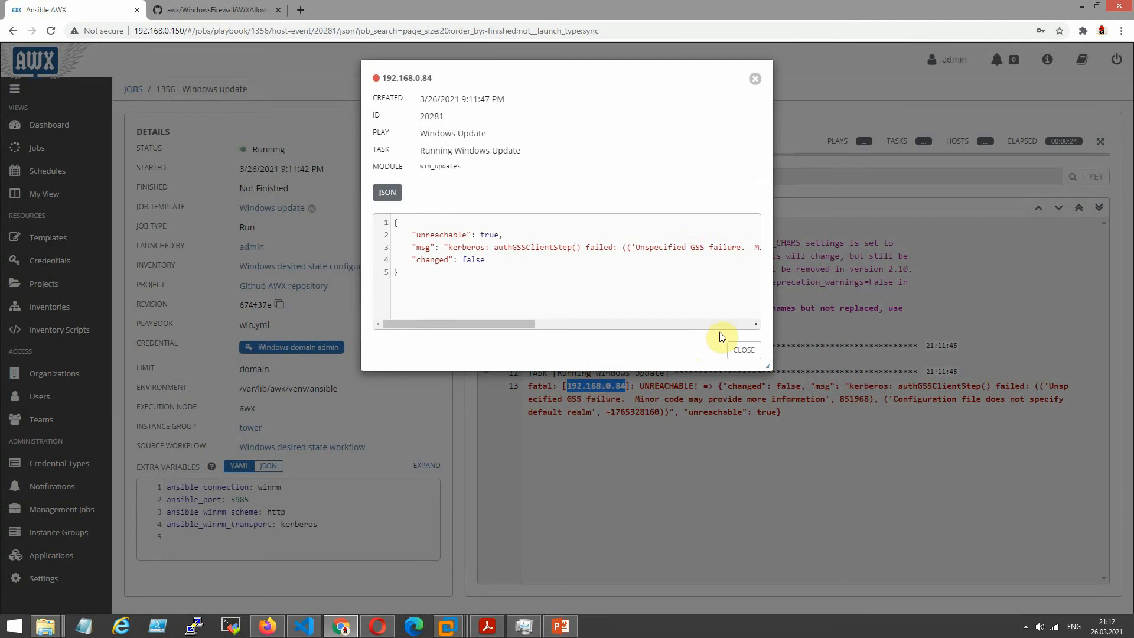
{"action": "left_click", "coordinate": [736, 349]}
{"action": "left_click", "coordinate": [432, 134]}
{"action": "left_click", "coordinate": [700, 179]}
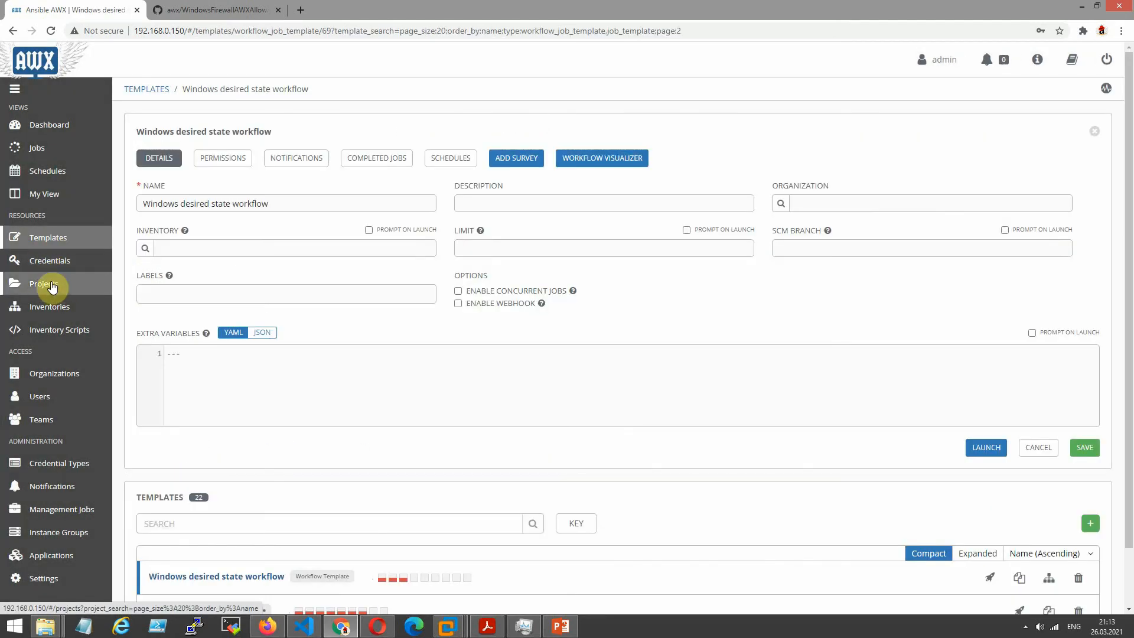
Confirm the Windows update template's LIMIT is still 'domain', then return to Templates and go to Inventories
{"action": "left_click", "coordinate": [54, 237]}
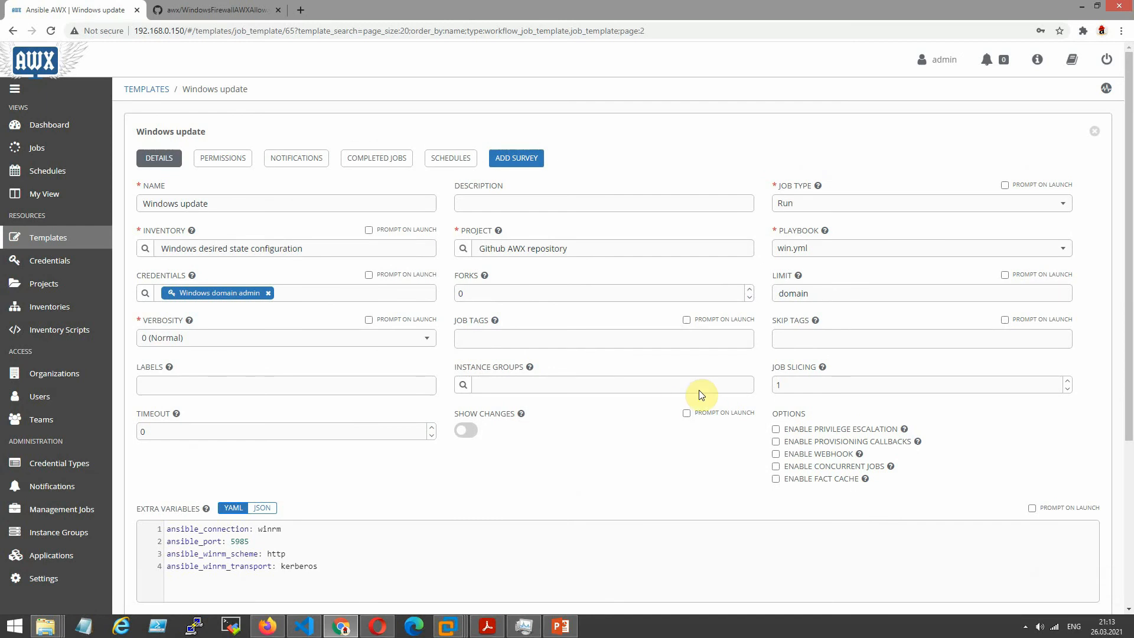
{"action": "left_click_drag", "start_coordinate": [817, 293], "coordinate": [771, 290]}
{"action": "left_click", "coordinate": [818, 297]}
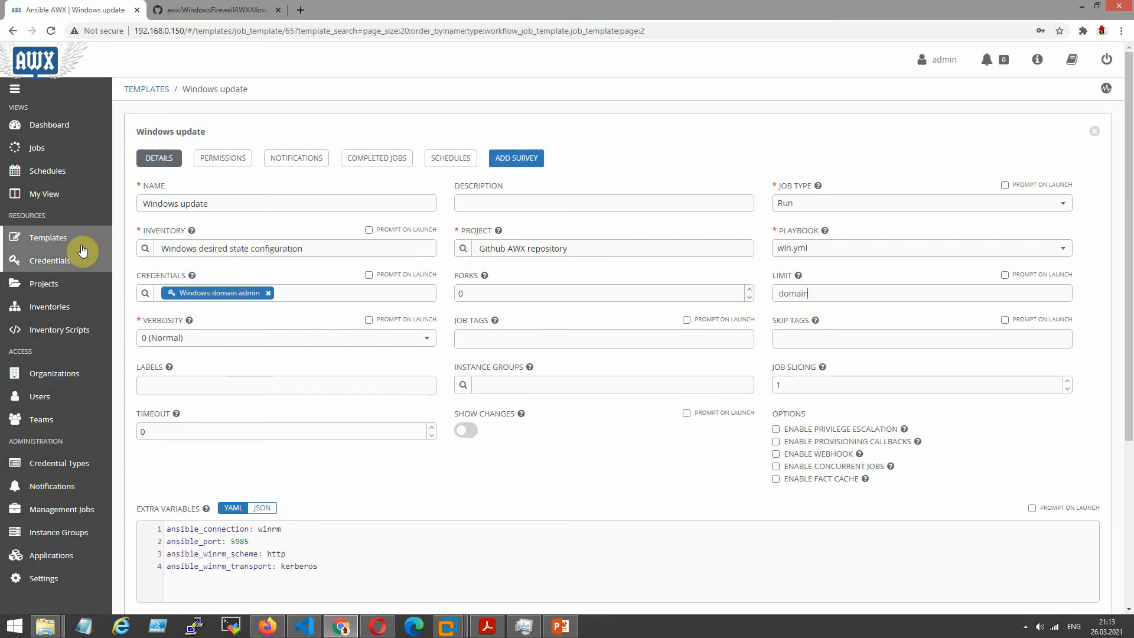
{"action": "left_click", "coordinate": [41, 242]}
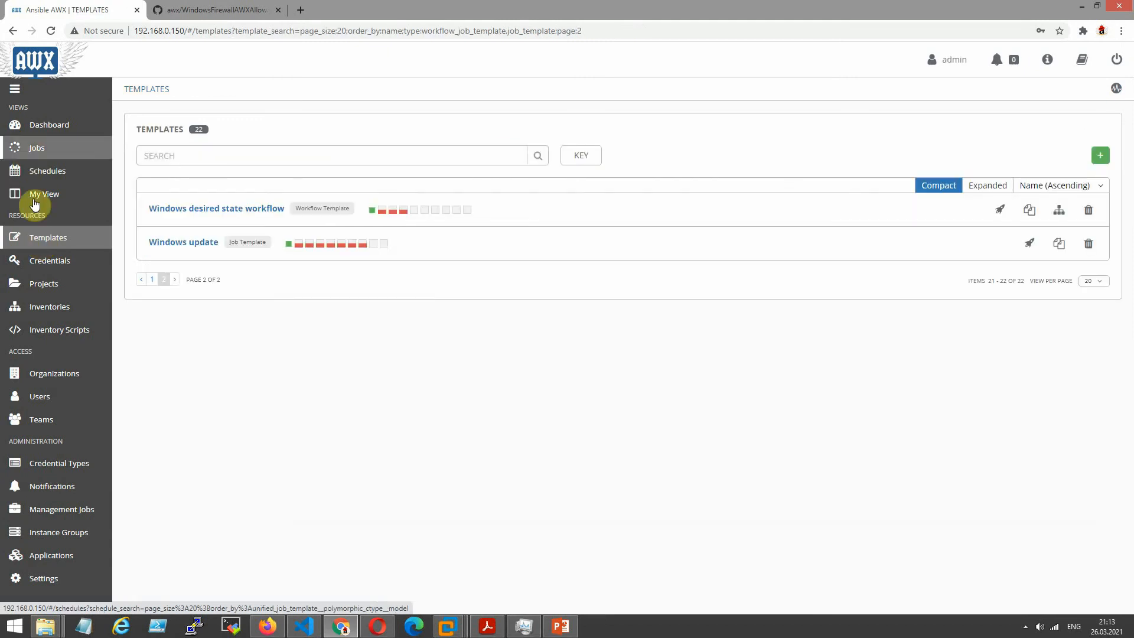
{"action": "left_click", "coordinate": [50, 306]}
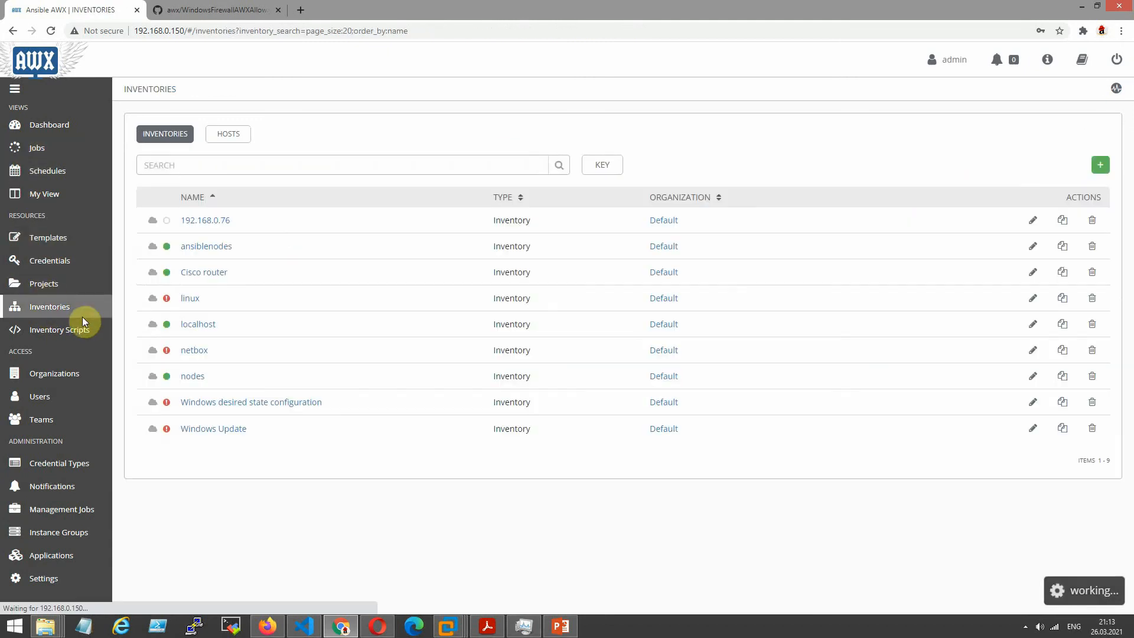
In the Windows desired state configuration inventory, disassociate the non-domain group from the domain group
{"action": "left_click", "coordinate": [260, 404]}
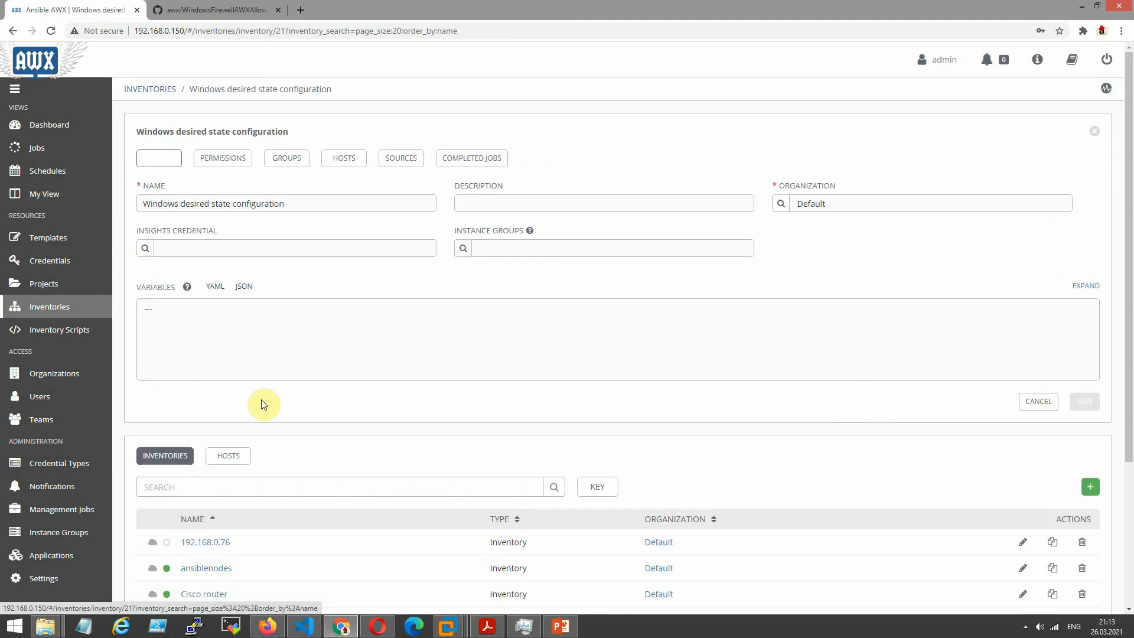
{"action": "left_click", "coordinate": [288, 161]}
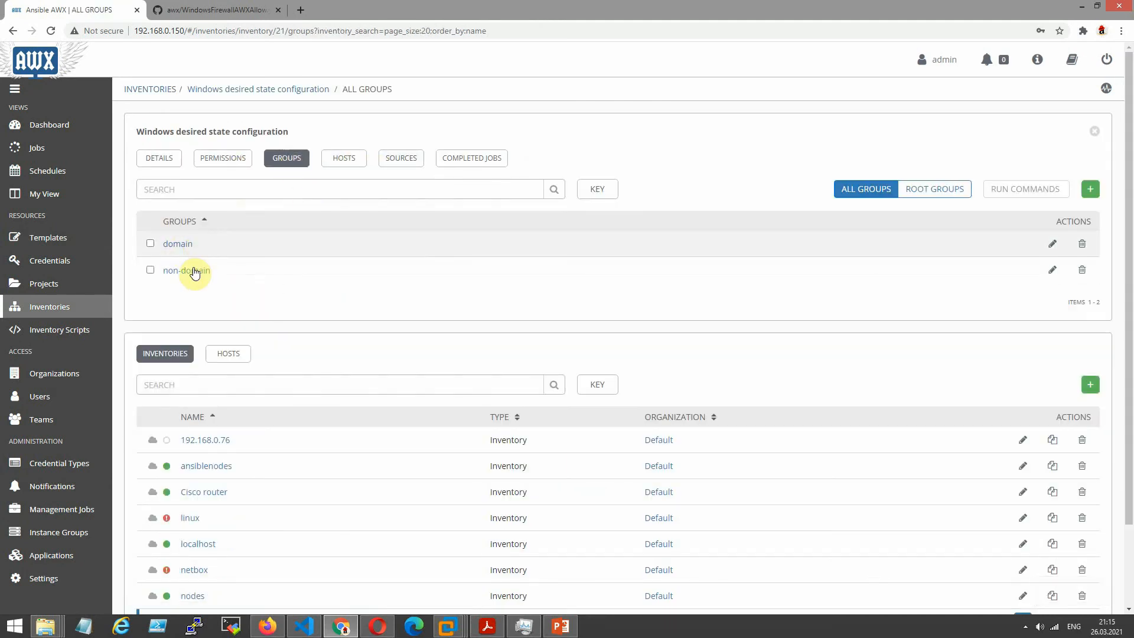
{"action": "left_click", "coordinate": [176, 243]}
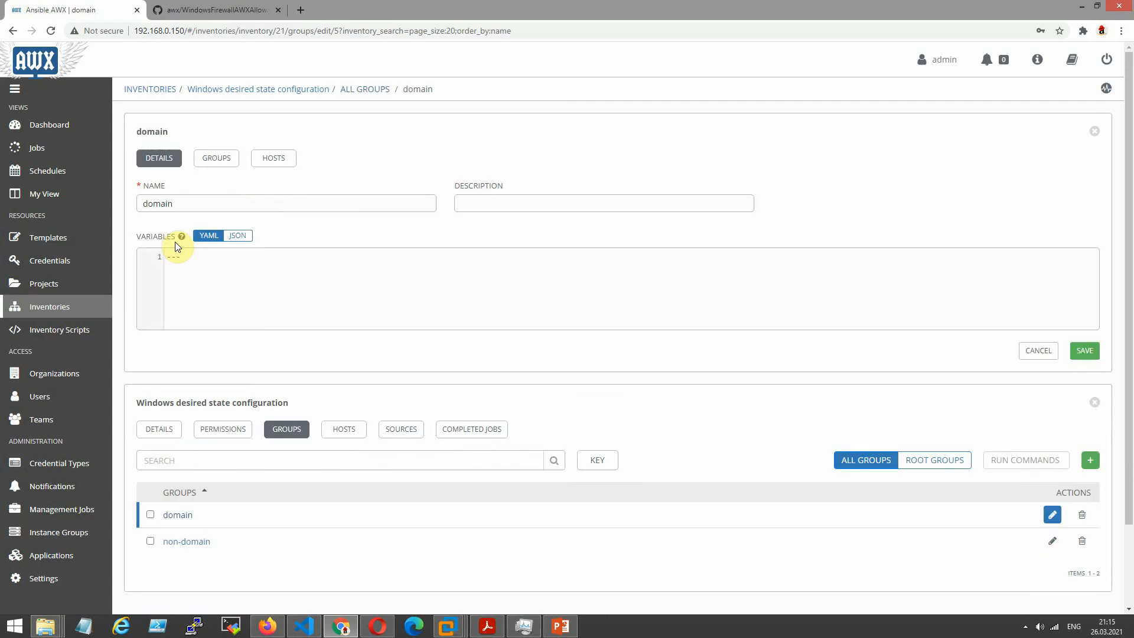
{"action": "left_click", "coordinate": [217, 158]}
{"action": "left_click", "coordinate": [1092, 244]}
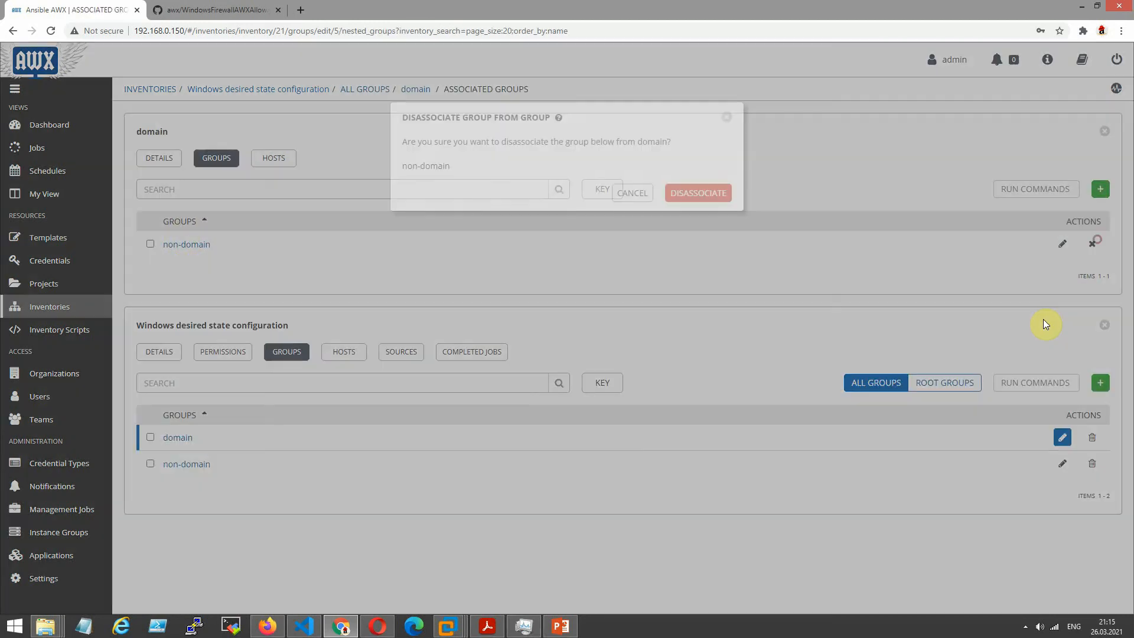
{"action": "left_click", "coordinate": [717, 190]}
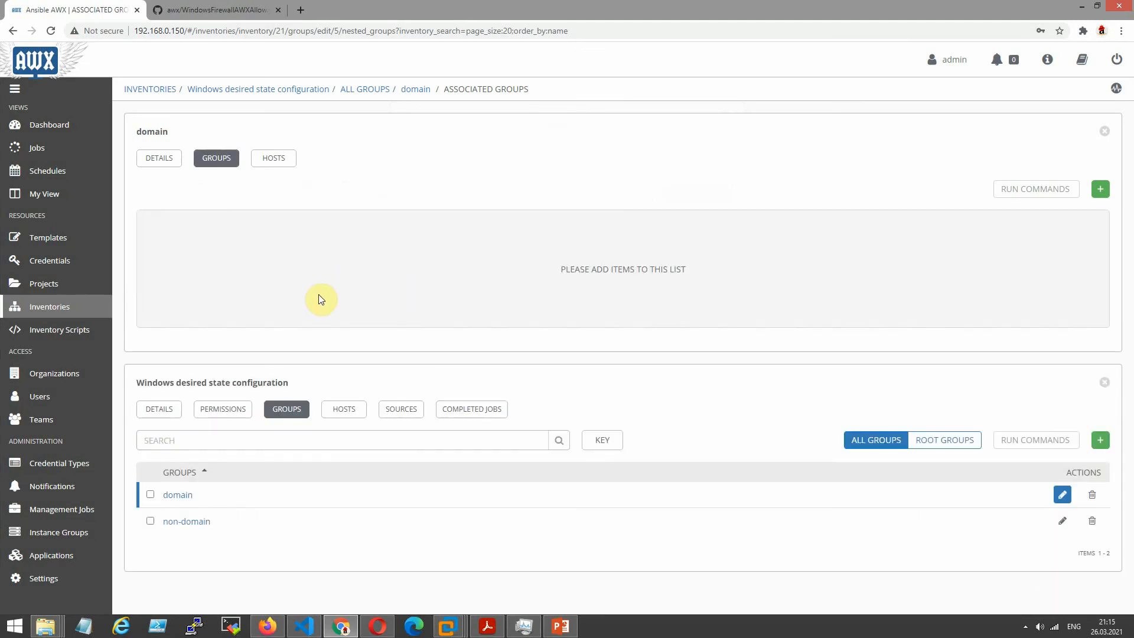
Check the hosts and nested groups of domain and non-domain, confirming non-domain holds 192.168.0.84
{"action": "left_click", "coordinate": [283, 162]}
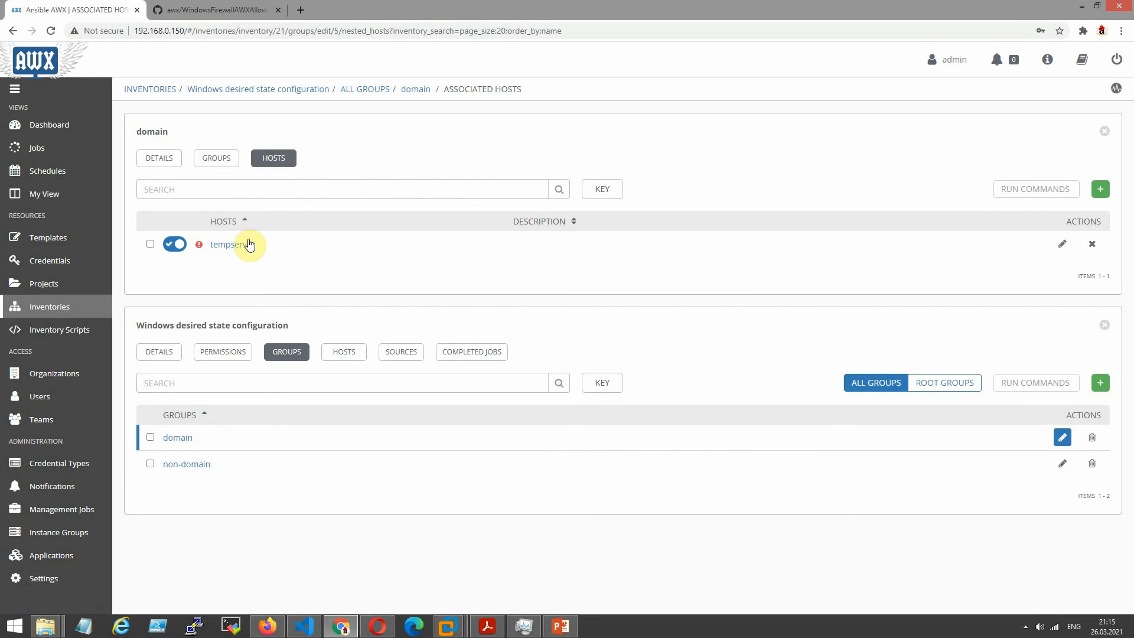
{"action": "left_click", "coordinate": [224, 158]}
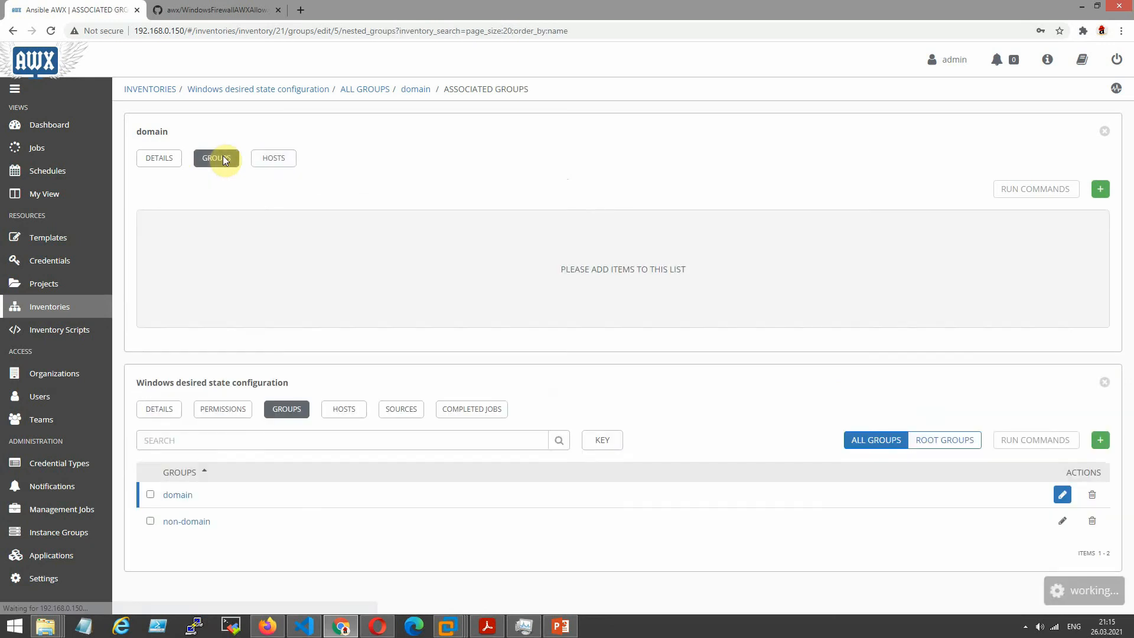
{"action": "left_click", "coordinate": [188, 523]}
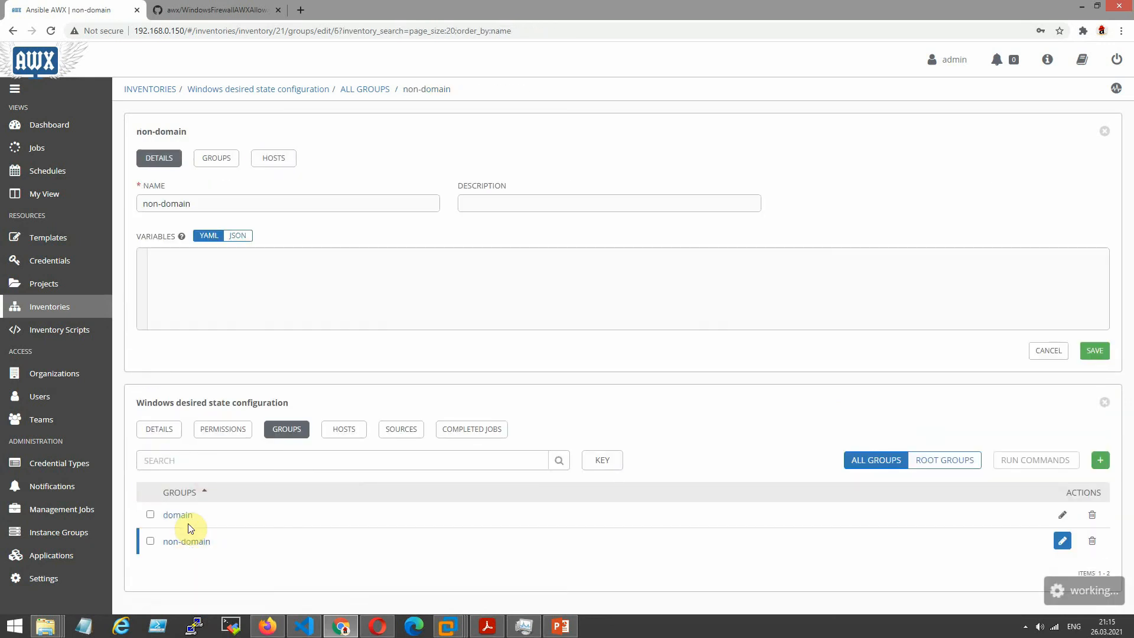
{"action": "left_click", "coordinate": [274, 161]}
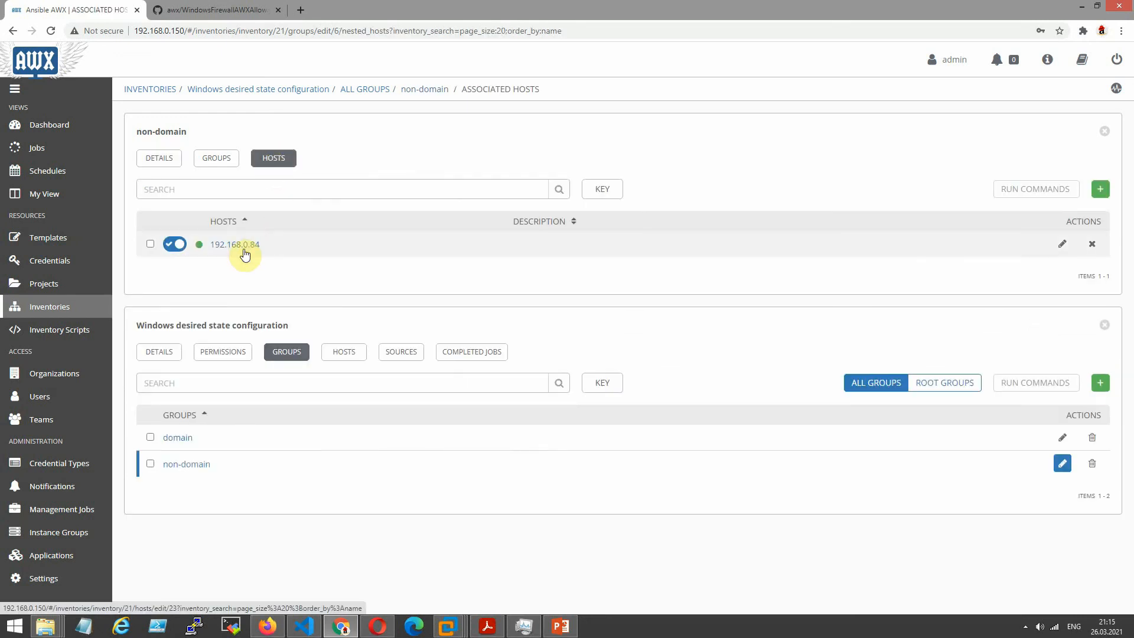
{"action": "left_click", "coordinate": [74, 241]}
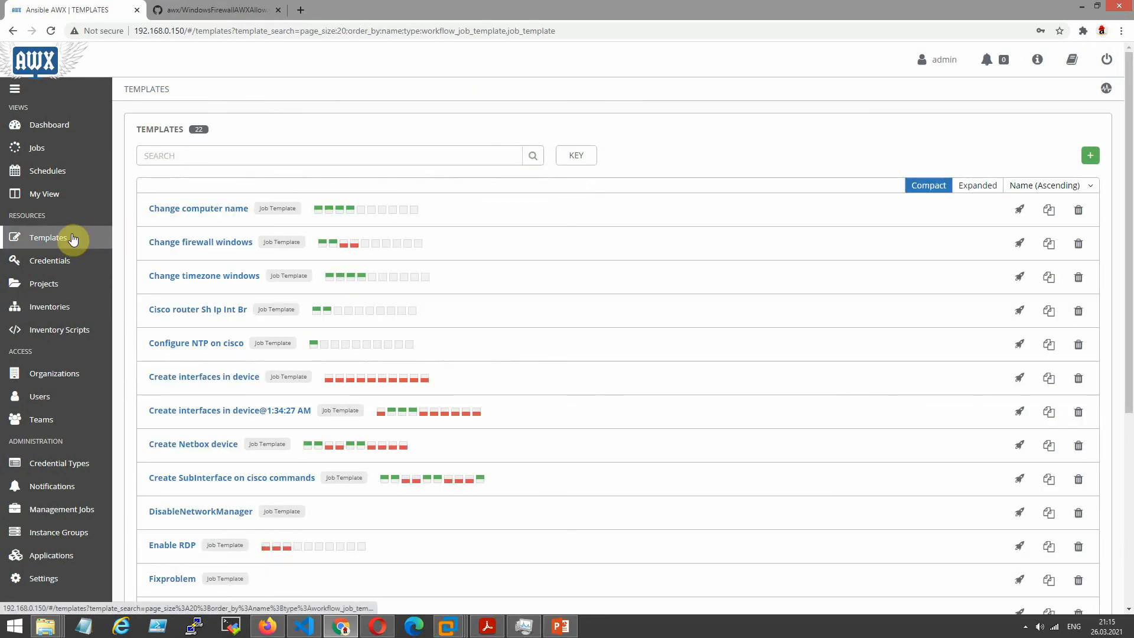
Open the output of job 1357 Windows update from the Jobs list
{"action": "scroll", "coordinate": [323, 328], "scroll_direction": "down", "scroll_amount": 5}
{"action": "scroll", "coordinate": [324, 328], "scroll_direction": "up", "scroll_amount": 2}
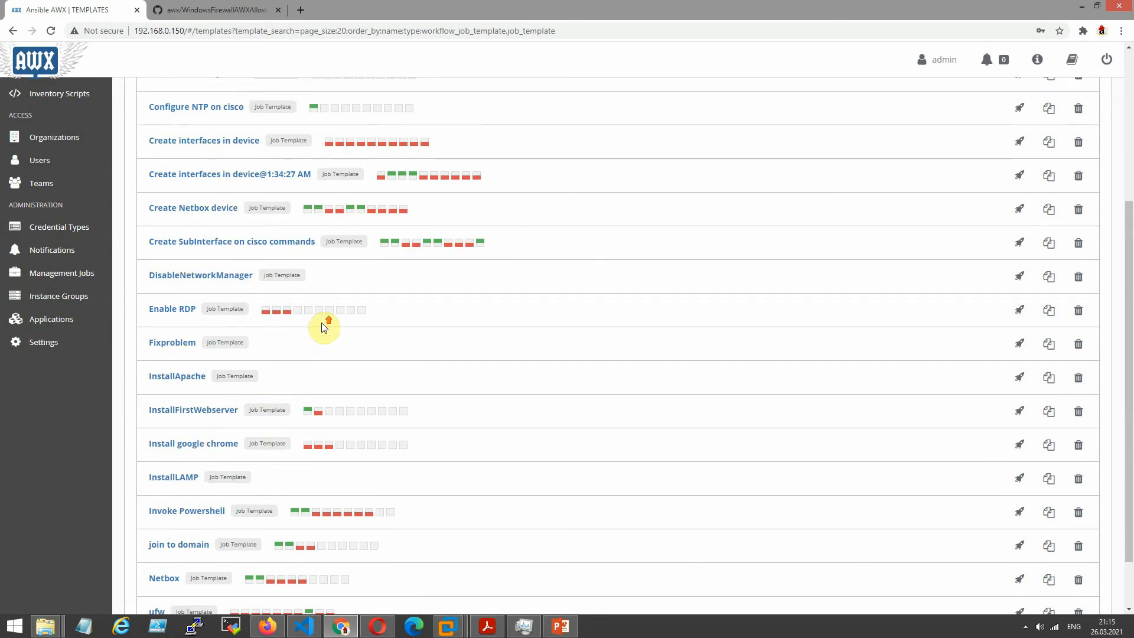
{"action": "scroll", "coordinate": [147, 385], "scroll_direction": "up", "scroll_amount": 5}
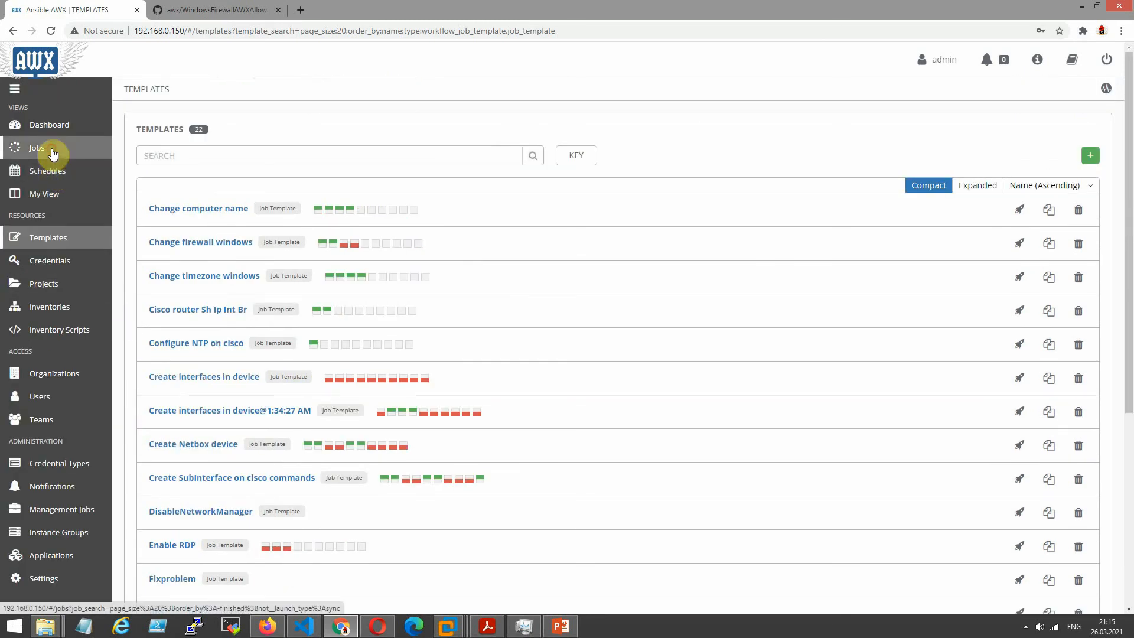
{"action": "left_click", "coordinate": [51, 147]}
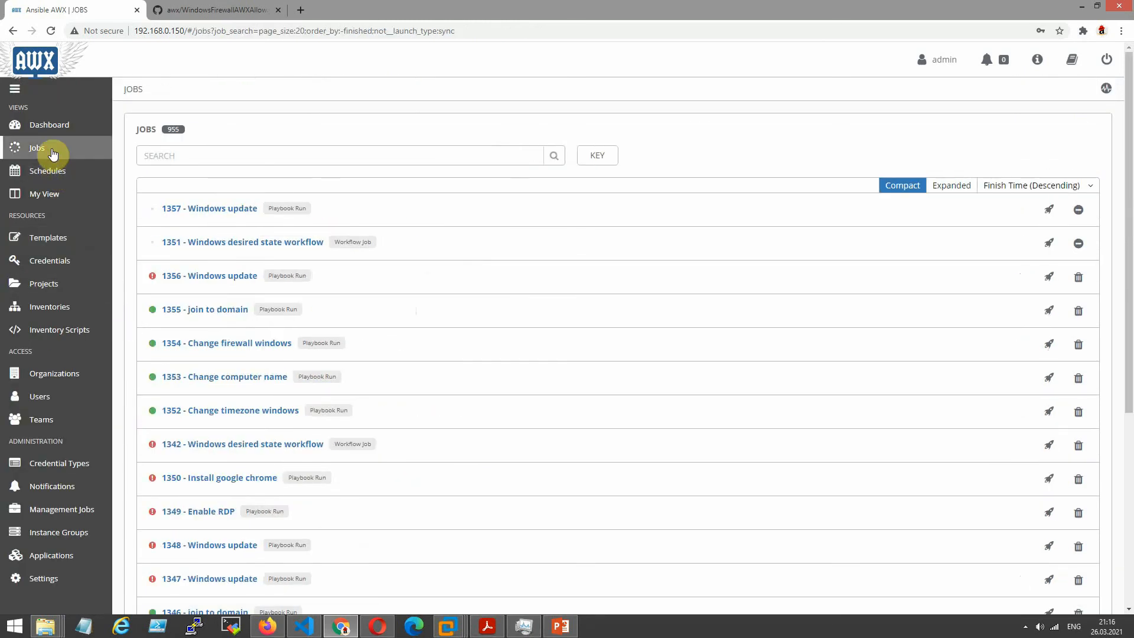
{"action": "left_click", "coordinate": [242, 213]}
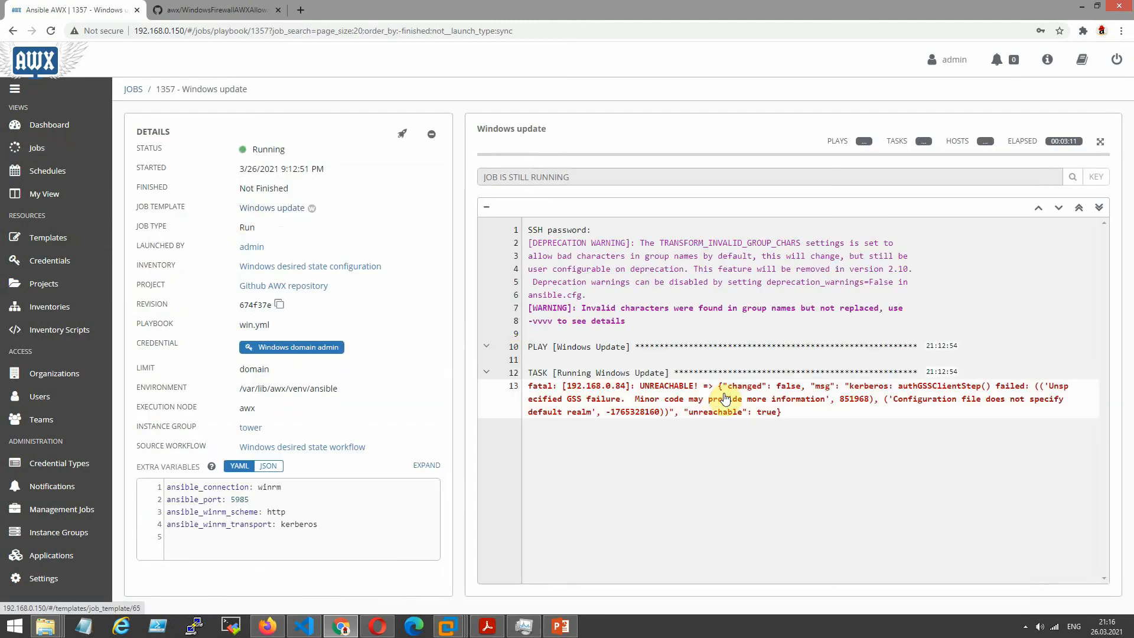
Bring the Windows Server 2016-1 VM window to the front and move it toward the screen centre
{"action": "left_click", "coordinate": [455, 628]}
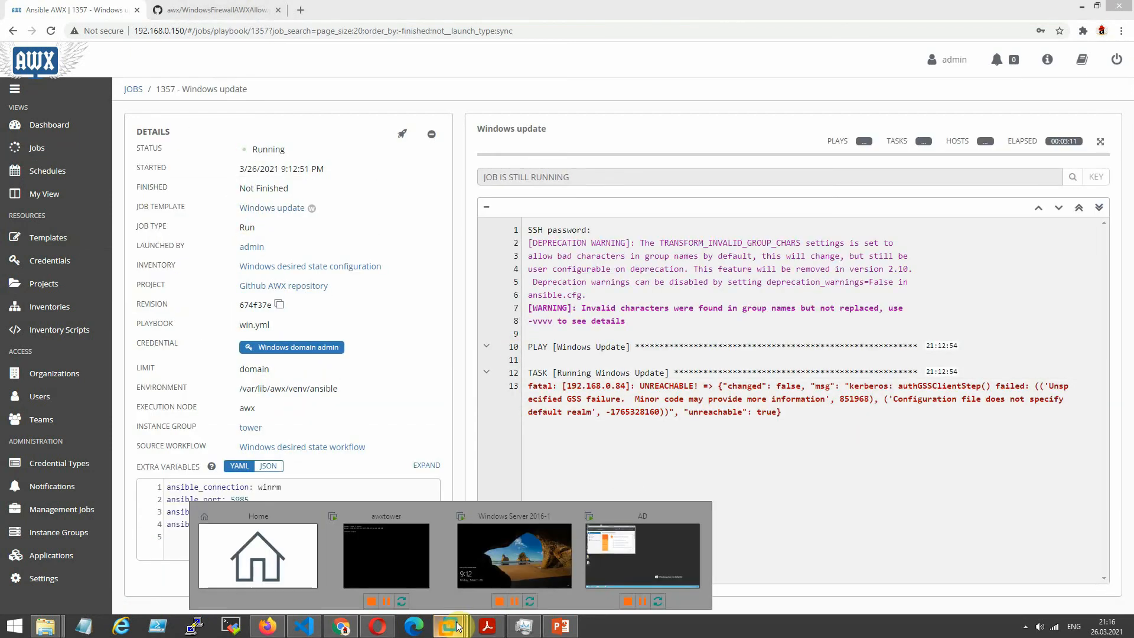
{"action": "left_click", "coordinate": [499, 562]}
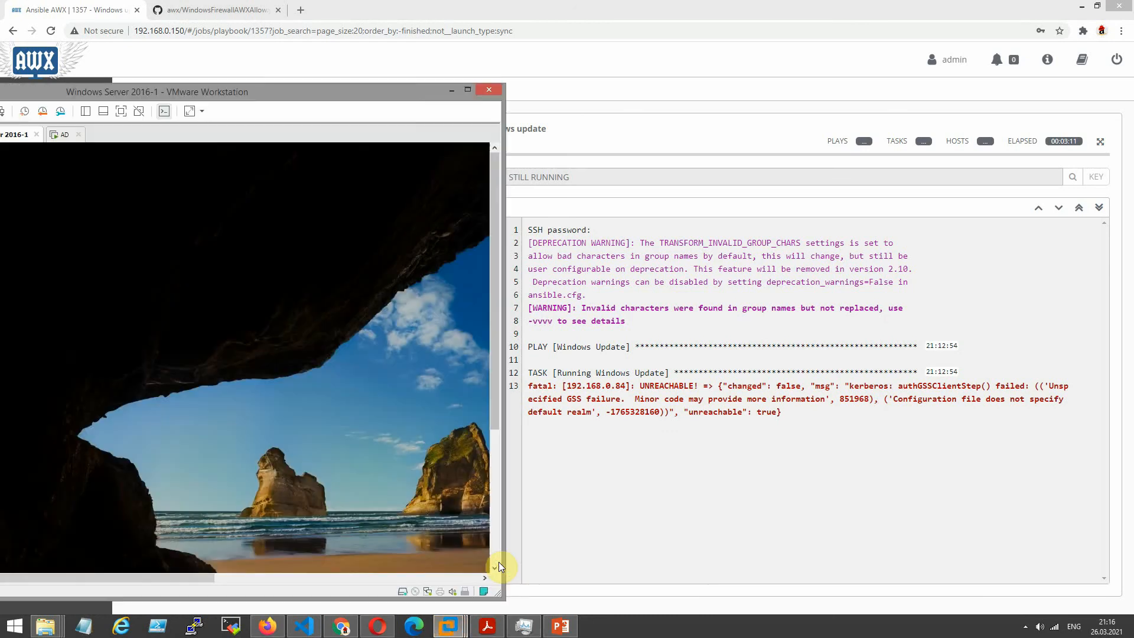
{"action": "left_click_drag", "start_coordinate": [494, 385], "coordinate": [484, 573]}
{"action": "left_click", "coordinate": [173, 577]}
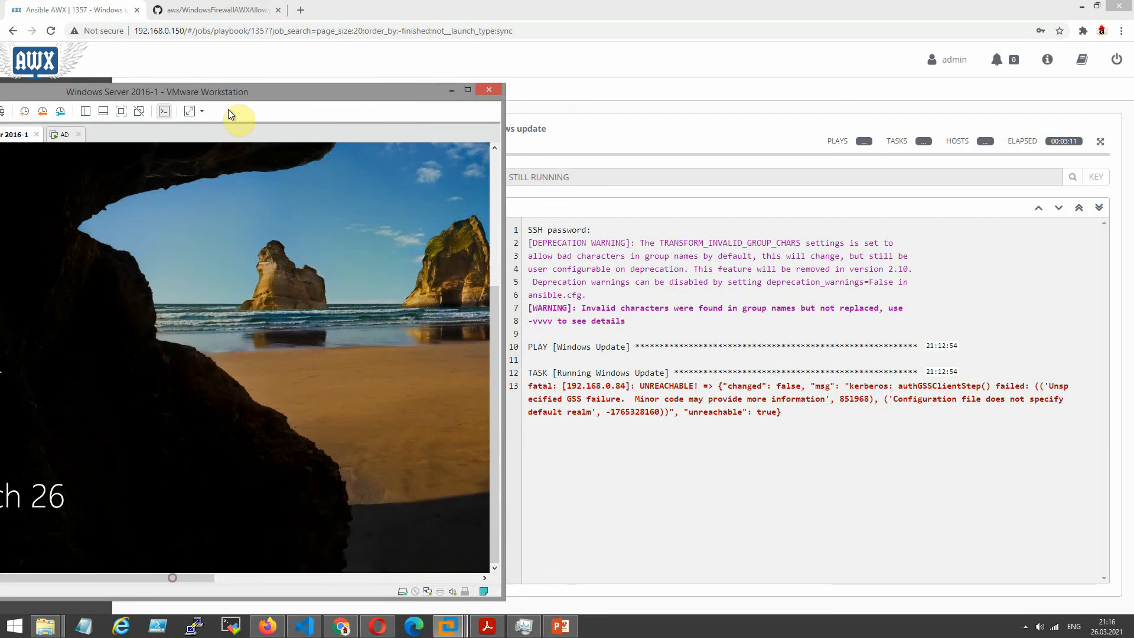
{"action": "left_click_drag", "start_coordinate": [220, 97], "coordinate": [615, 58]}
Unlock the VM and sign in as another user with the domain admin username and password
{"action": "left_click", "coordinate": [534, 387]}
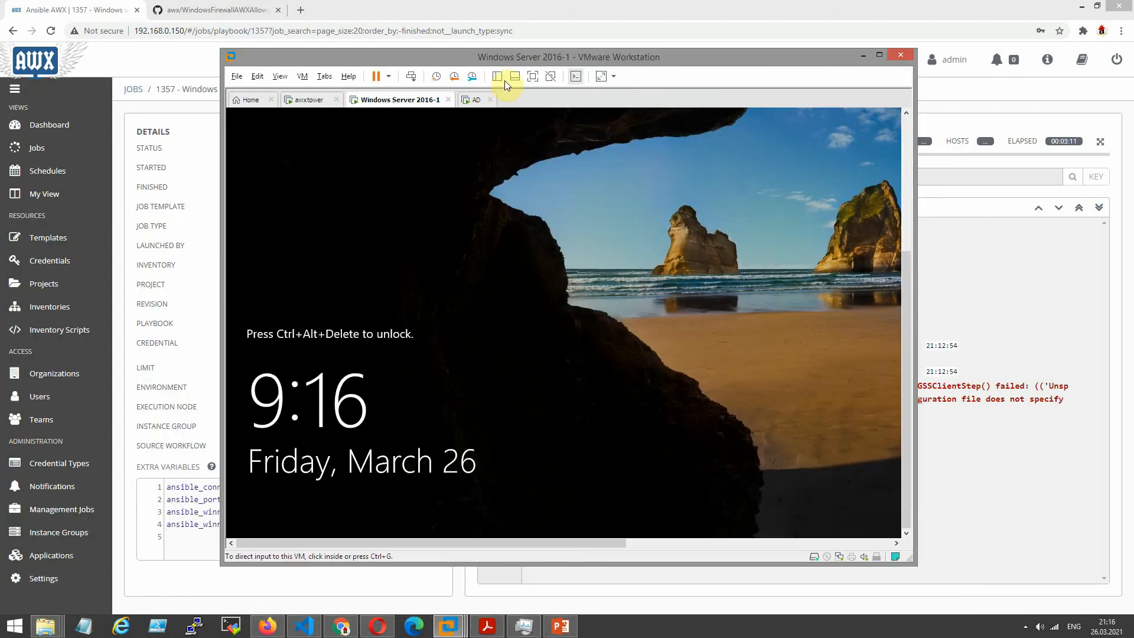
{"action": "left_click", "coordinate": [619, 314]}
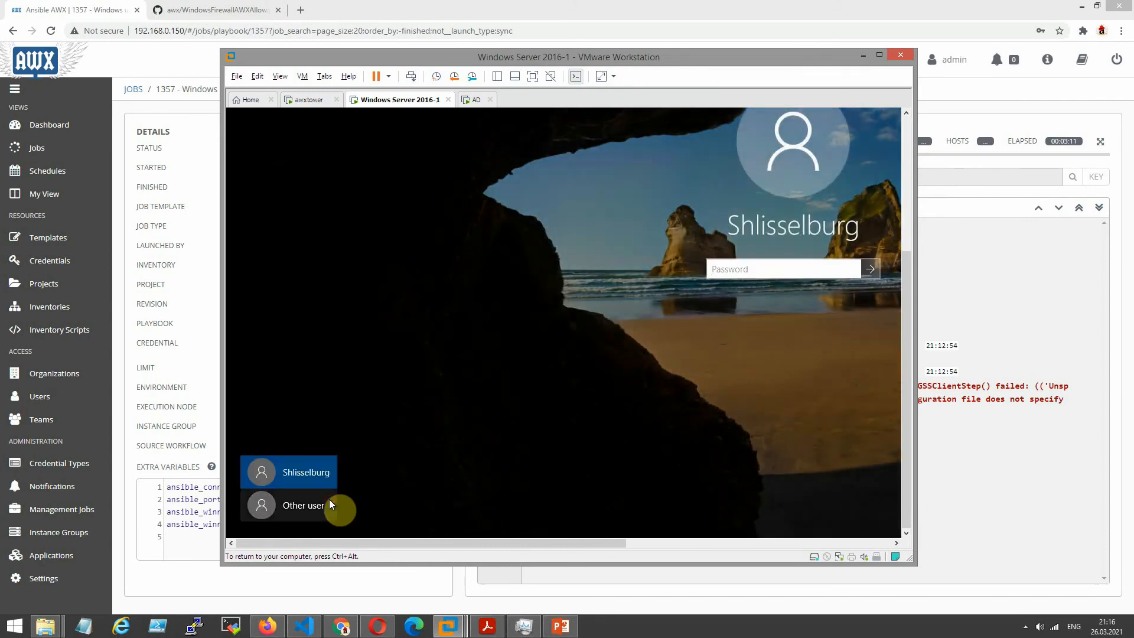
{"action": "left_click", "coordinate": [328, 499]}
{"action": "type", "text": "admin"}
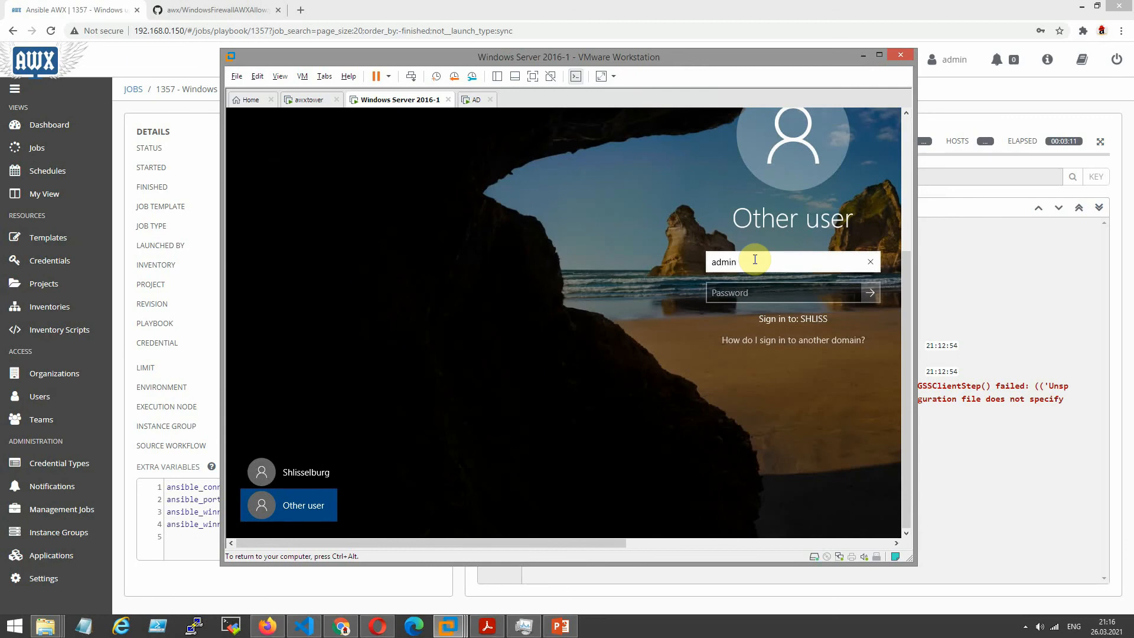
{"action": "type", "text": "DC"}
{"action": "left_click", "coordinate": [757, 292]}
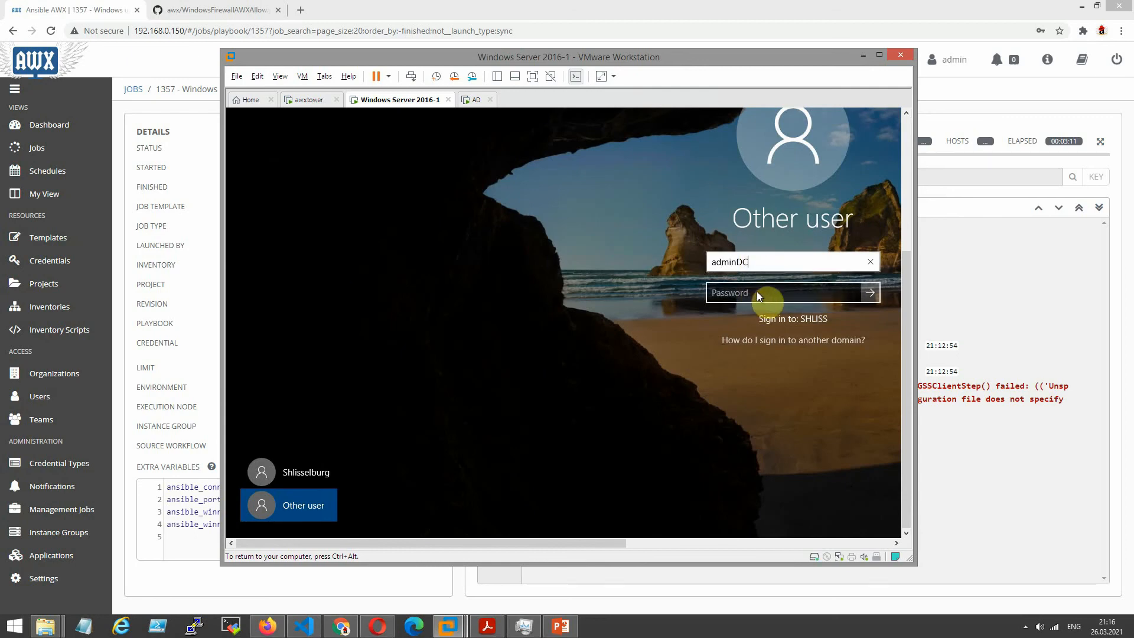
{"action": "type", "text": "****"}
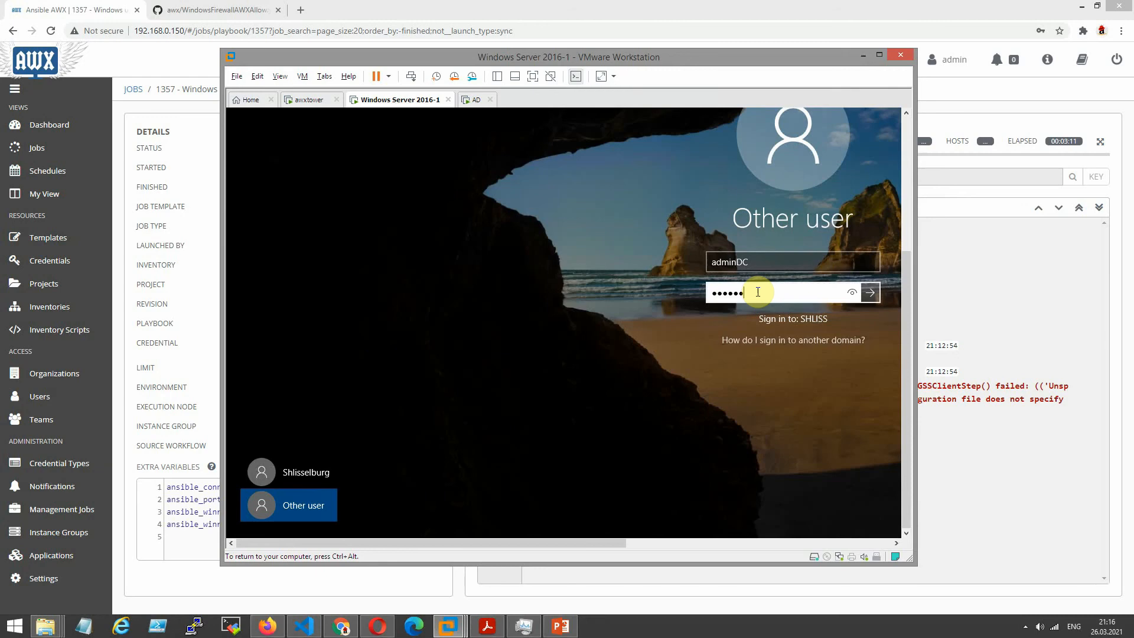
{"action": "key", "text": "Return"}
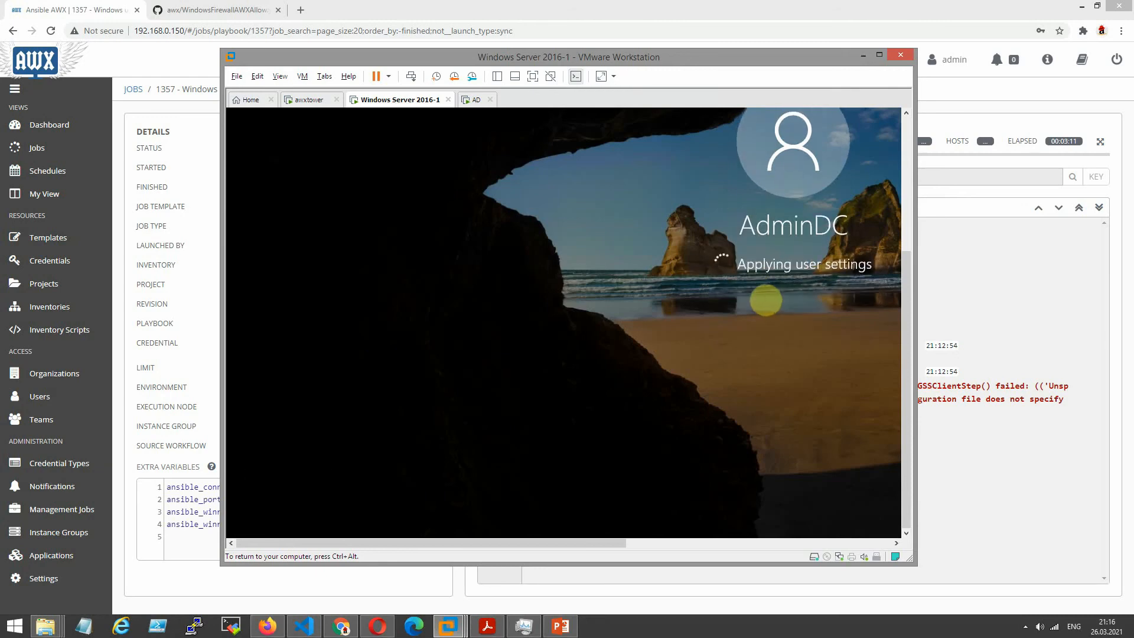
Maximize the VM window, glance at the AWX job page, and return to the VM desktop
{"action": "left_click", "coordinate": [879, 55]}
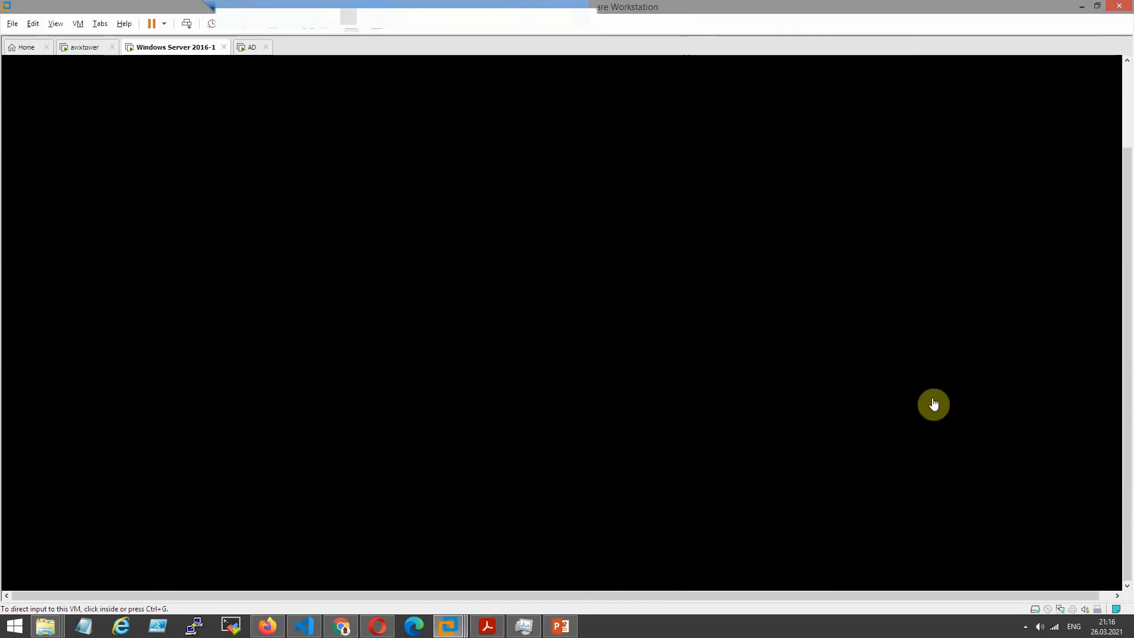
{"action": "left_click", "coordinate": [385, 382]}
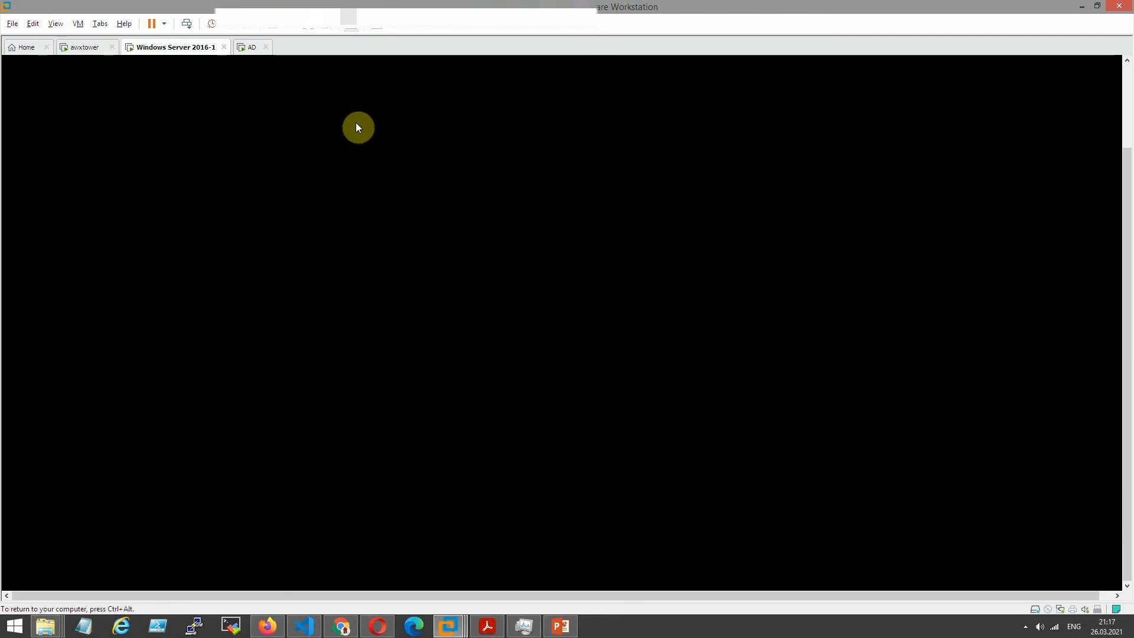
{"action": "left_click", "coordinate": [341, 628]}
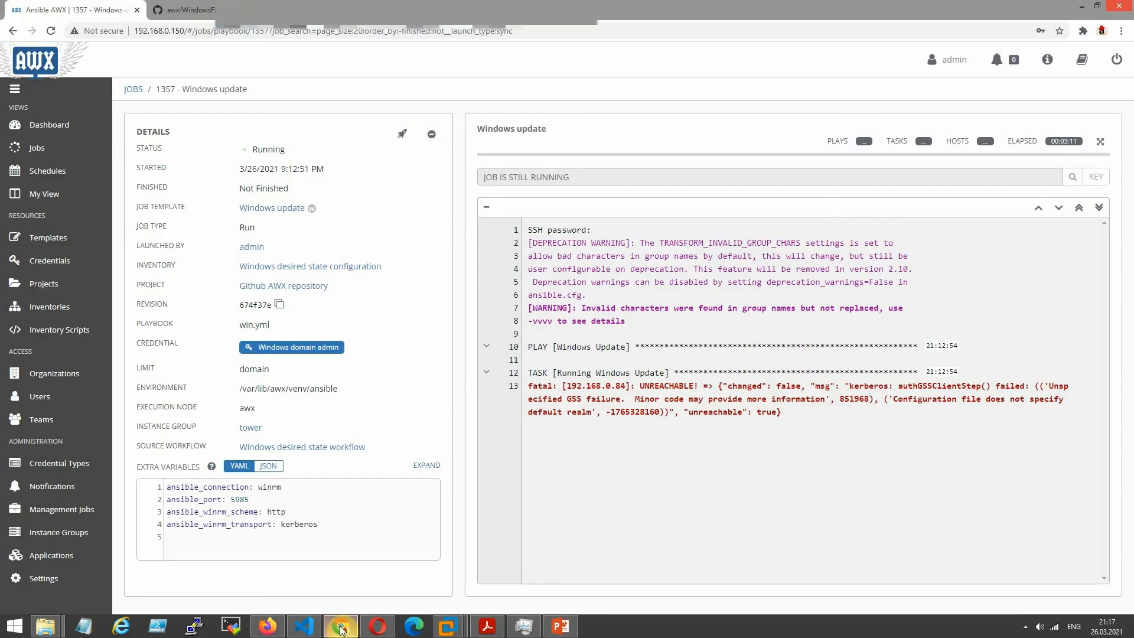
{"action": "left_click", "coordinate": [341, 627]}
Launch Task Manager on the guest server and expand it to full process details
{"action": "right_click", "coordinate": [428, 576]}
{"action": "left_click", "coordinate": [470, 517]}
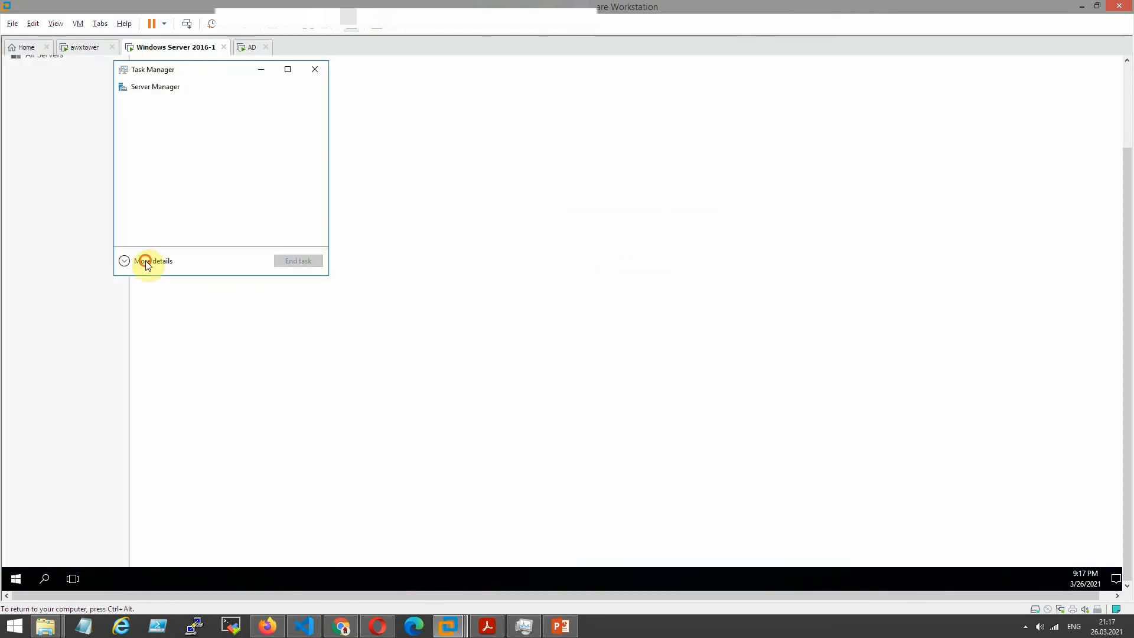
{"action": "left_click", "coordinate": [147, 261]}
{"action": "scroll", "coordinate": [224, 266], "scroll_direction": "down", "scroll_amount": 2}
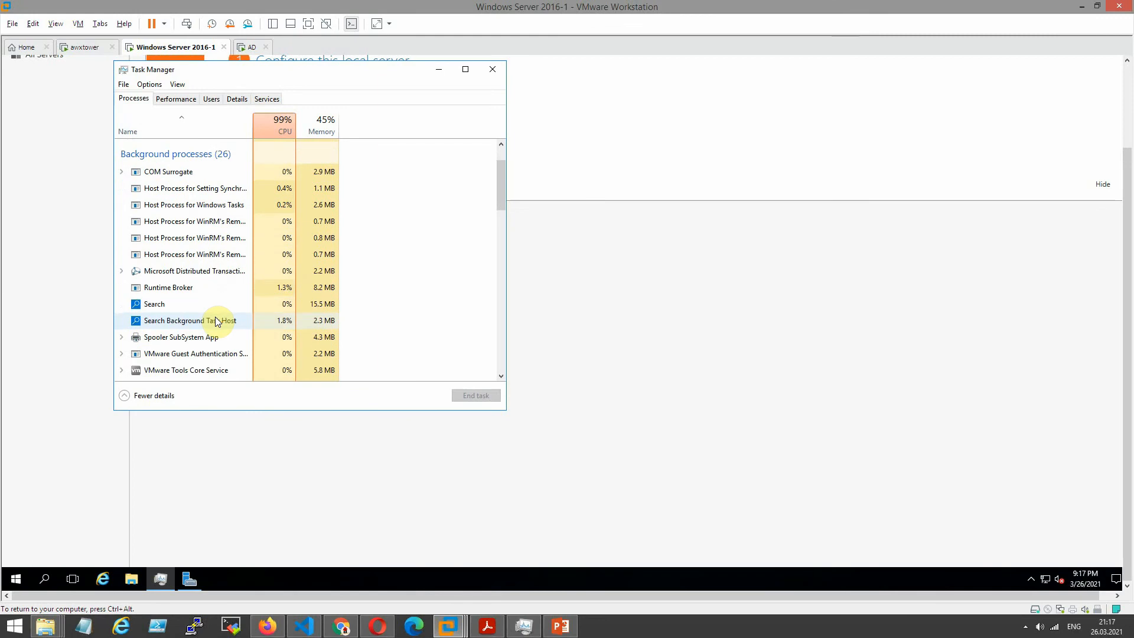
{"action": "scroll", "coordinate": [248, 237], "scroll_direction": "up", "scroll_amount": 3}
Sort processes by CPU, select Windows Modules Installer Worker, and review the Performance, Users and Details tabs
{"action": "left_click", "coordinate": [275, 126]}
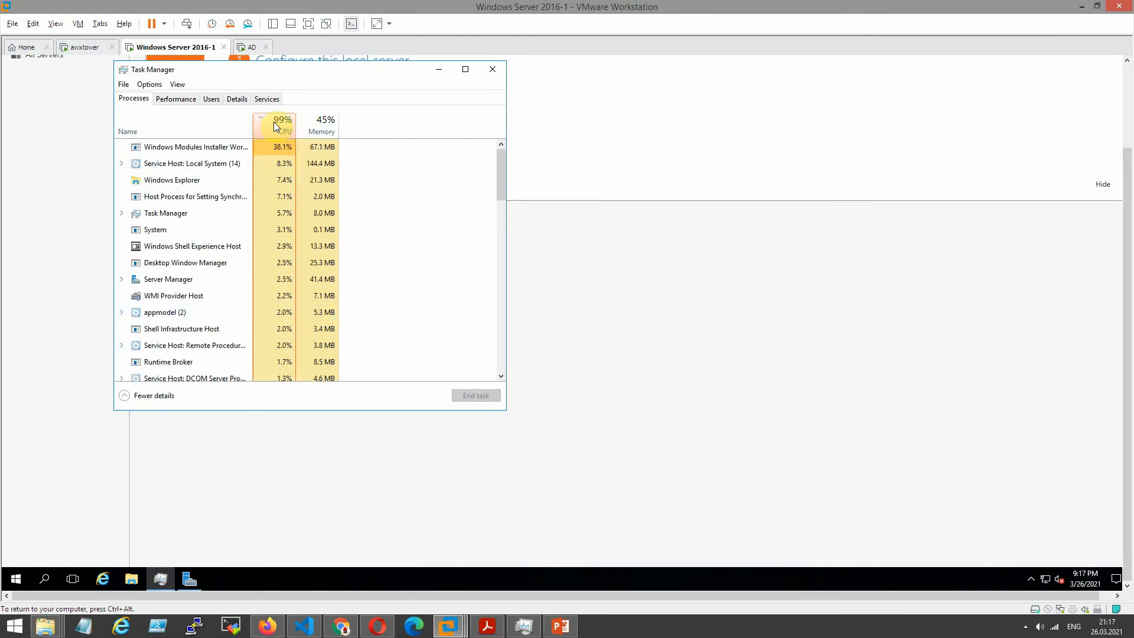
{"action": "left_click", "coordinate": [197, 151]}
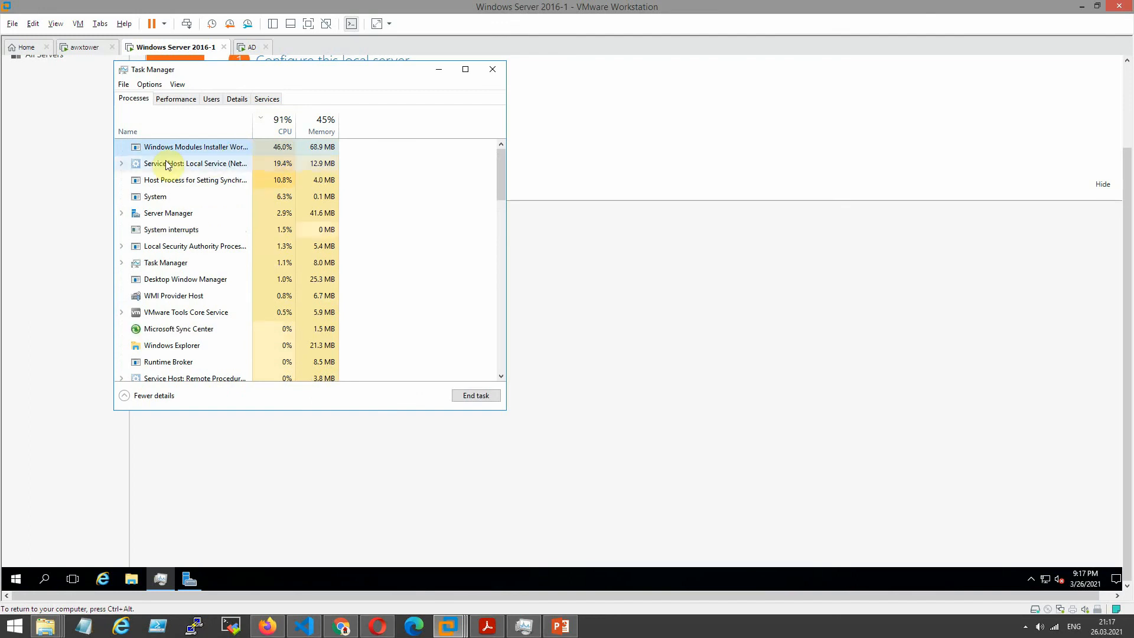
{"action": "left_click", "coordinate": [182, 102]}
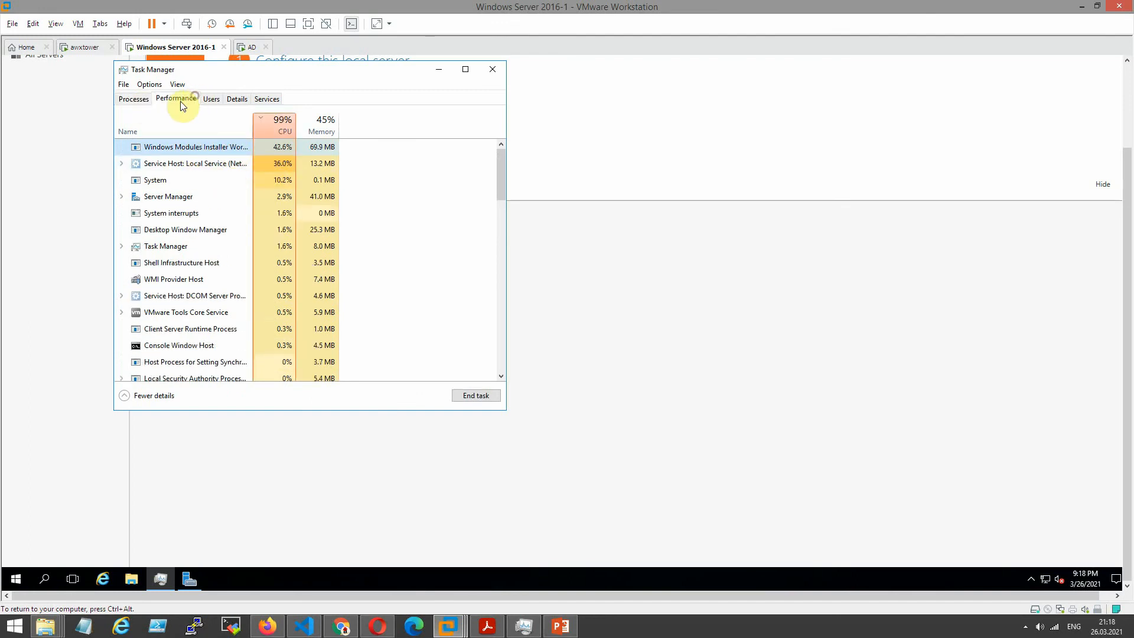
{"action": "left_click", "coordinate": [211, 100]}
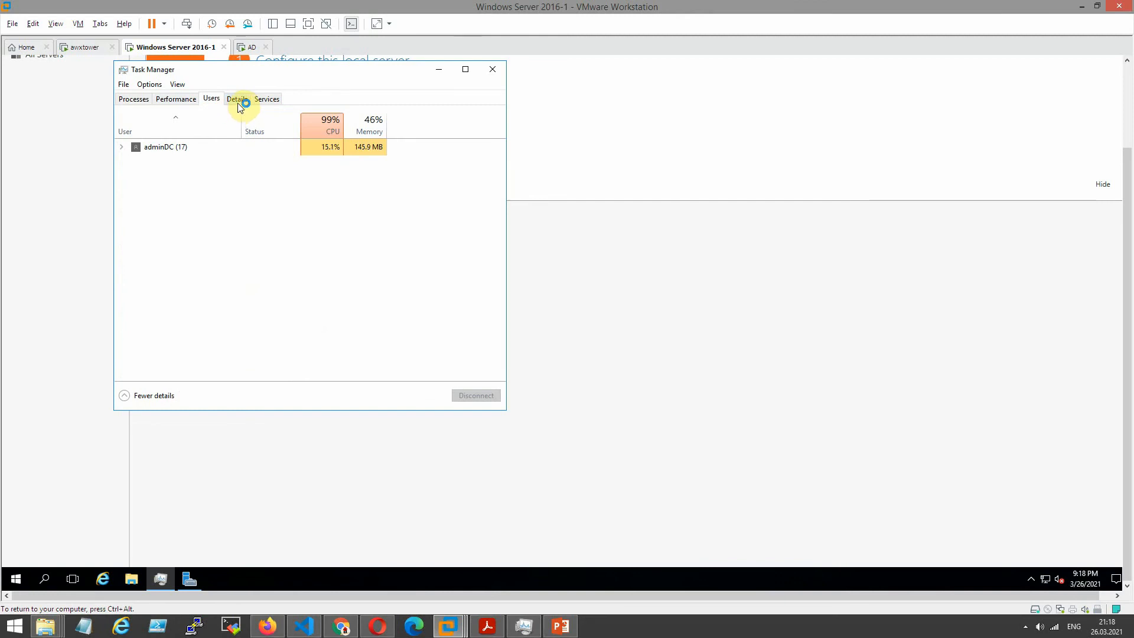
{"action": "left_click", "coordinate": [237, 101]}
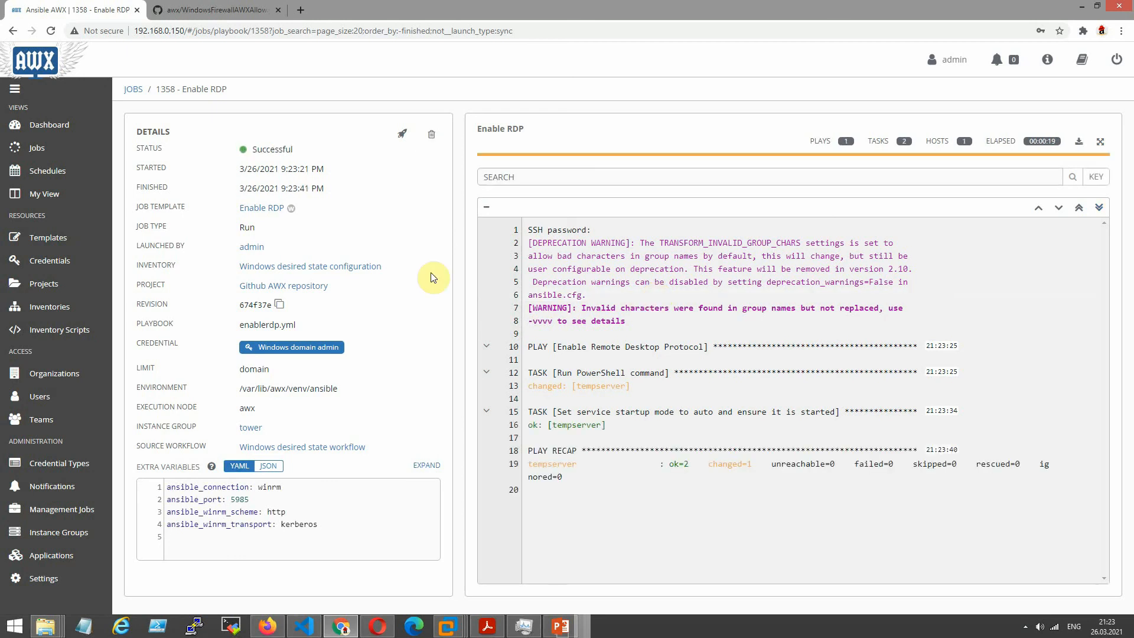
Open workflow run 1351 from Jobs, pan to the final nodes, and view the Install google chrome job output
{"action": "left_click", "coordinate": [48, 150]}
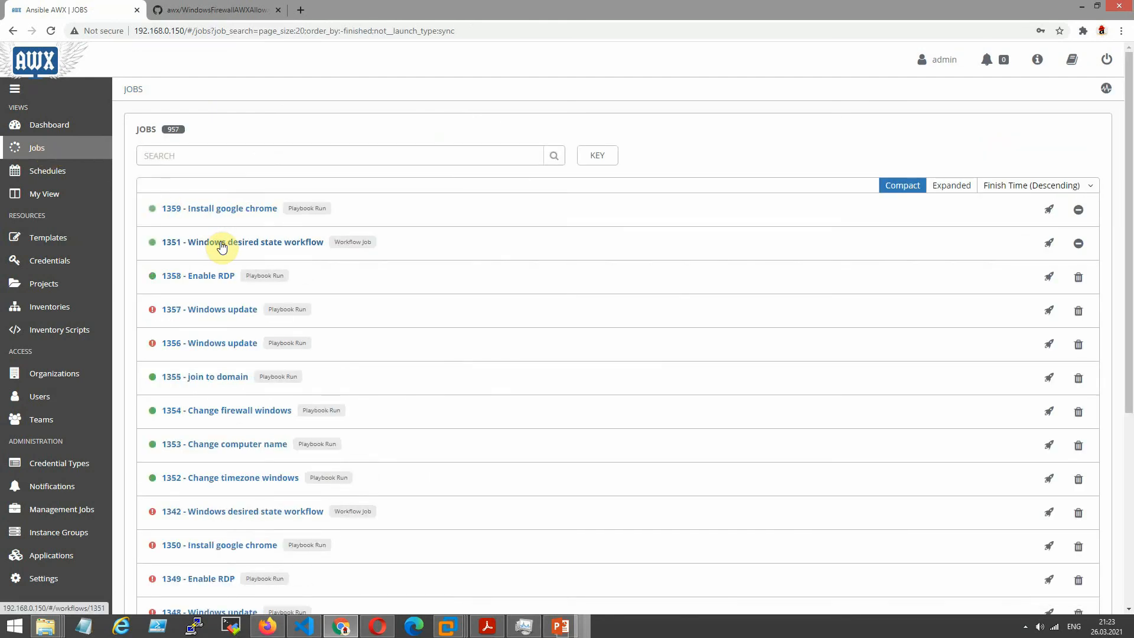
{"action": "left_click", "coordinate": [222, 247]}
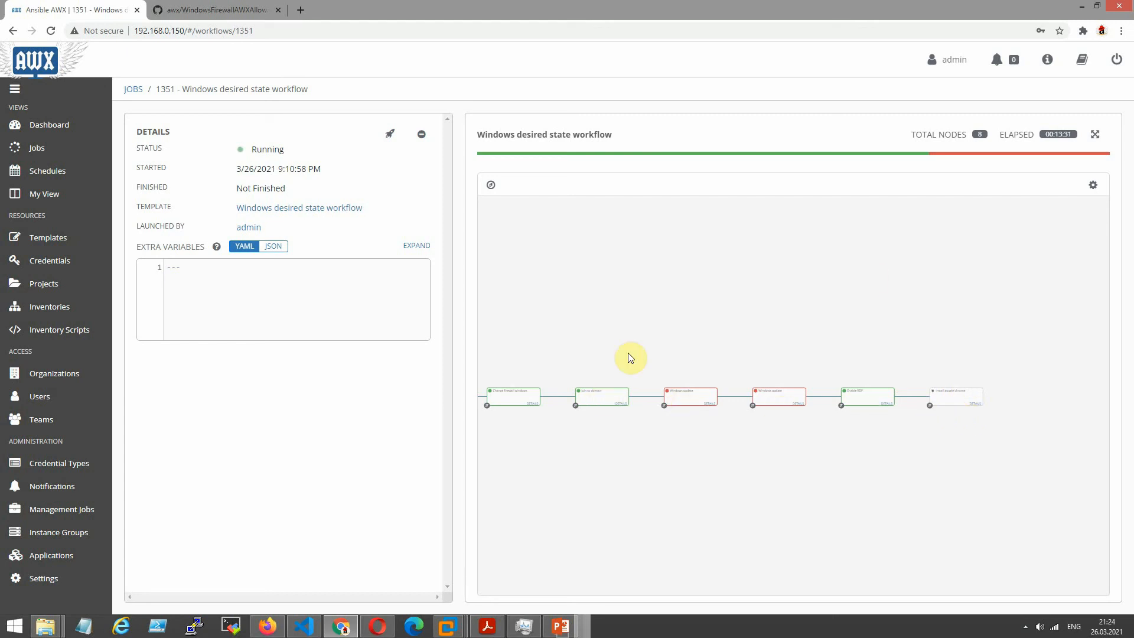
{"action": "left_click", "coordinate": [709, 403]}
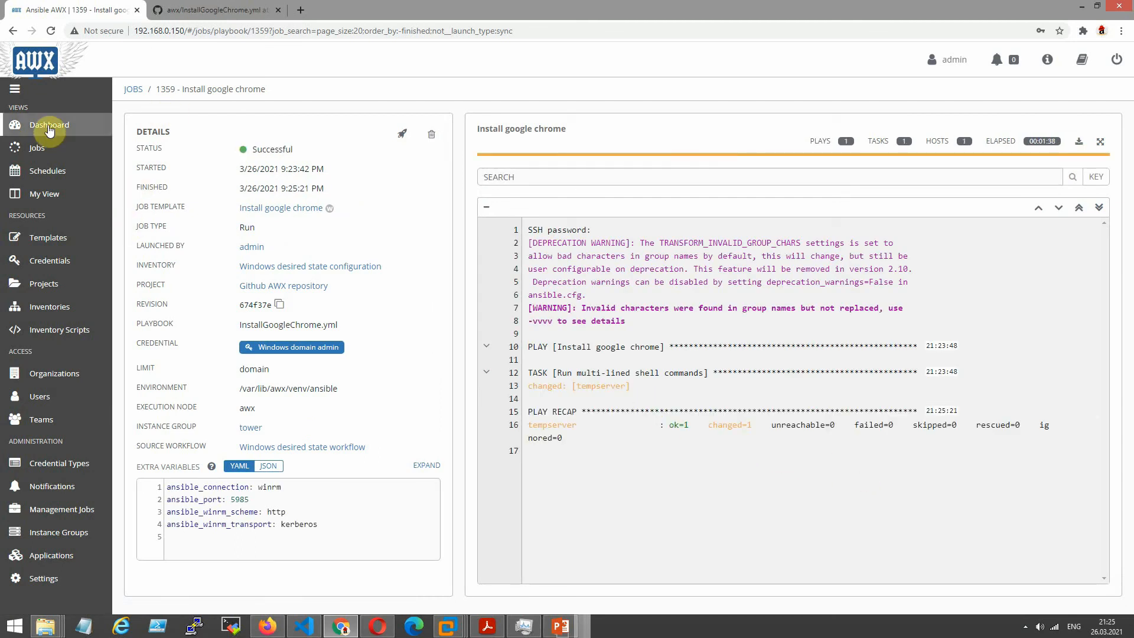
{"action": "left_click", "coordinate": [42, 146]}
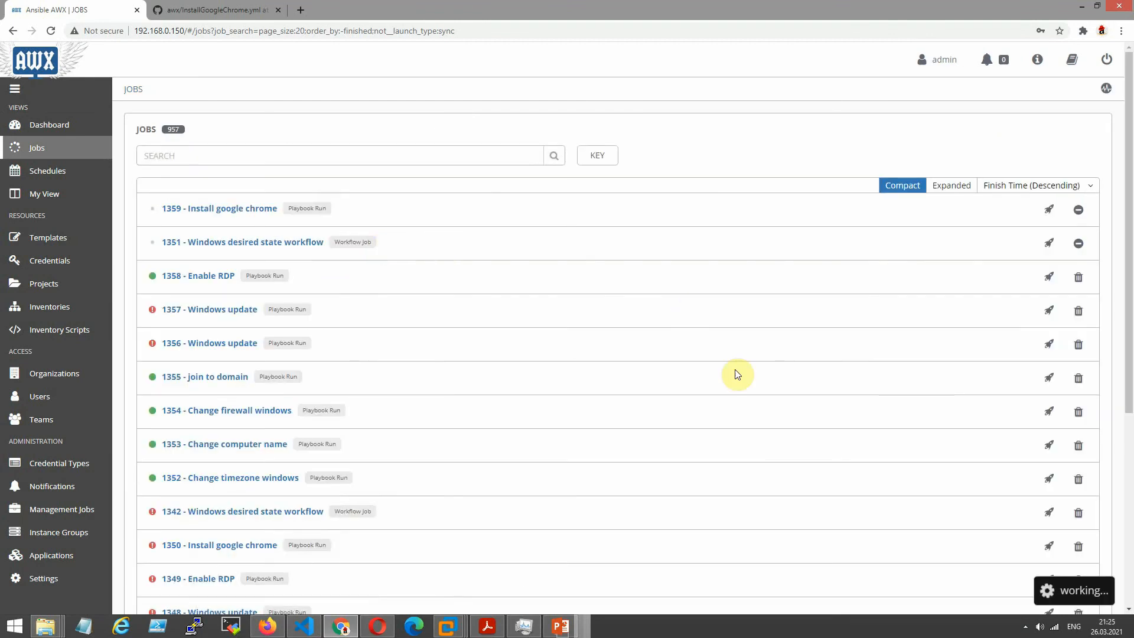
{"action": "left_click", "coordinate": [230, 211]}
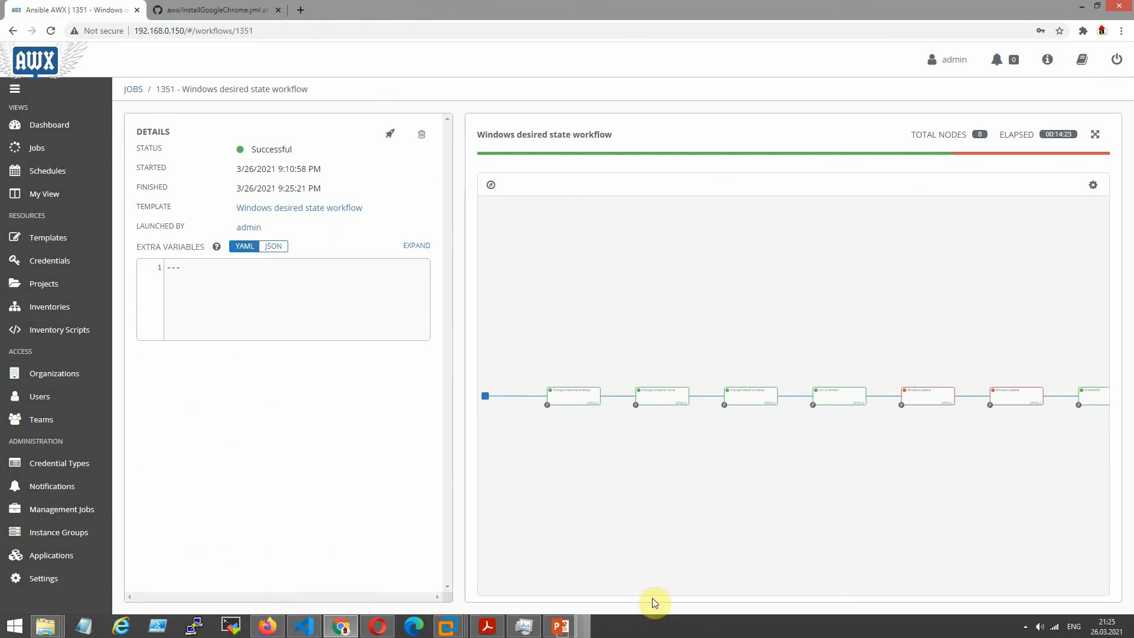
{"action": "left_click_drag", "start_coordinate": [920, 395], "coordinate": [563, 398]}
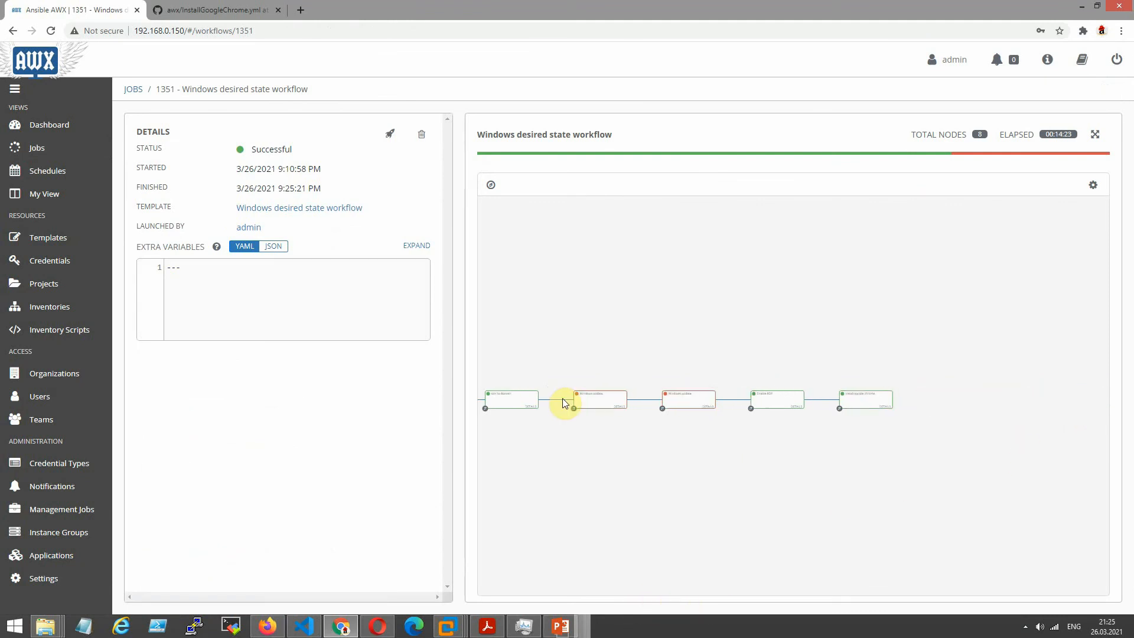
{"action": "left_click", "coordinate": [853, 406]}
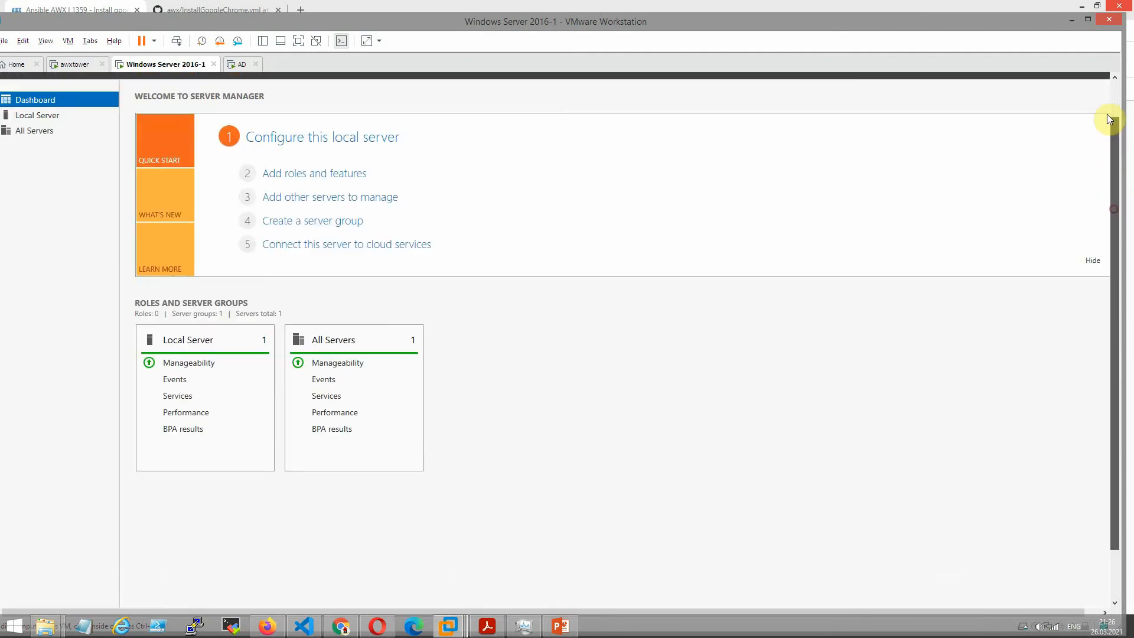
Minimize Server Manager on the guest and open File Explorer
{"action": "left_click", "coordinate": [1060, 79]}
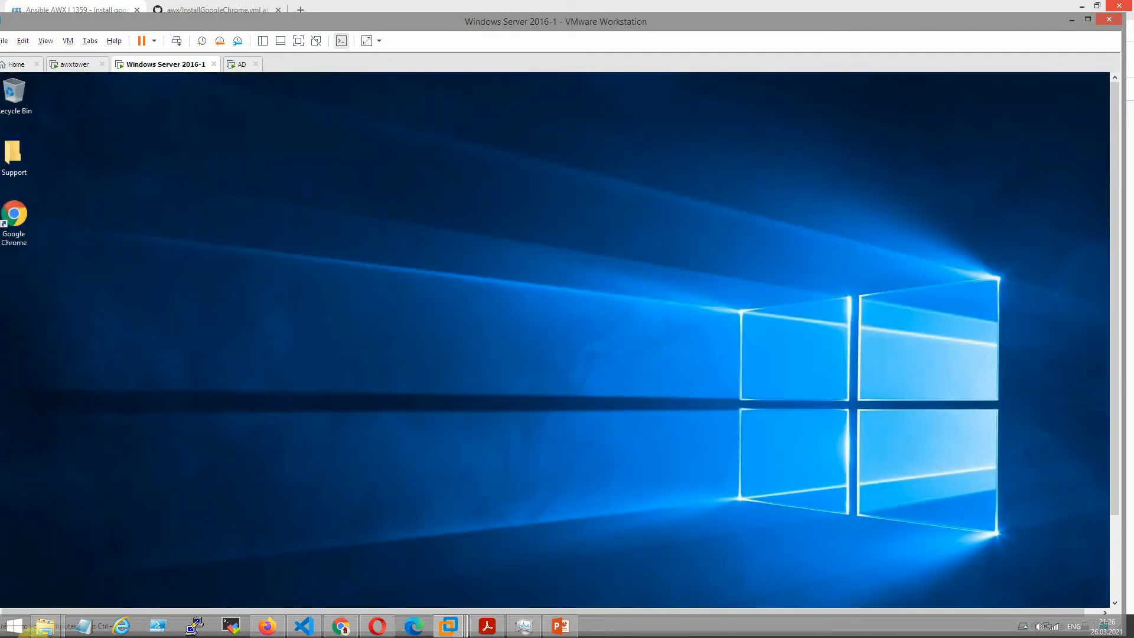
{"action": "left_click_drag", "start_coordinate": [1114, 413], "coordinate": [1114, 494]}
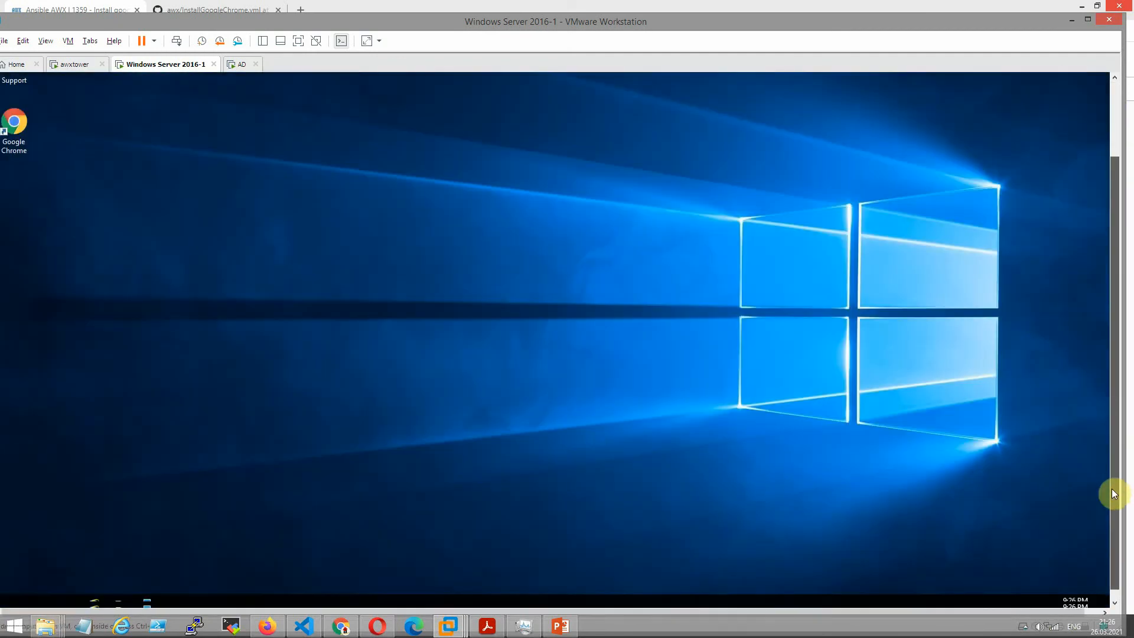
{"action": "right_click", "coordinate": [7, 597]}
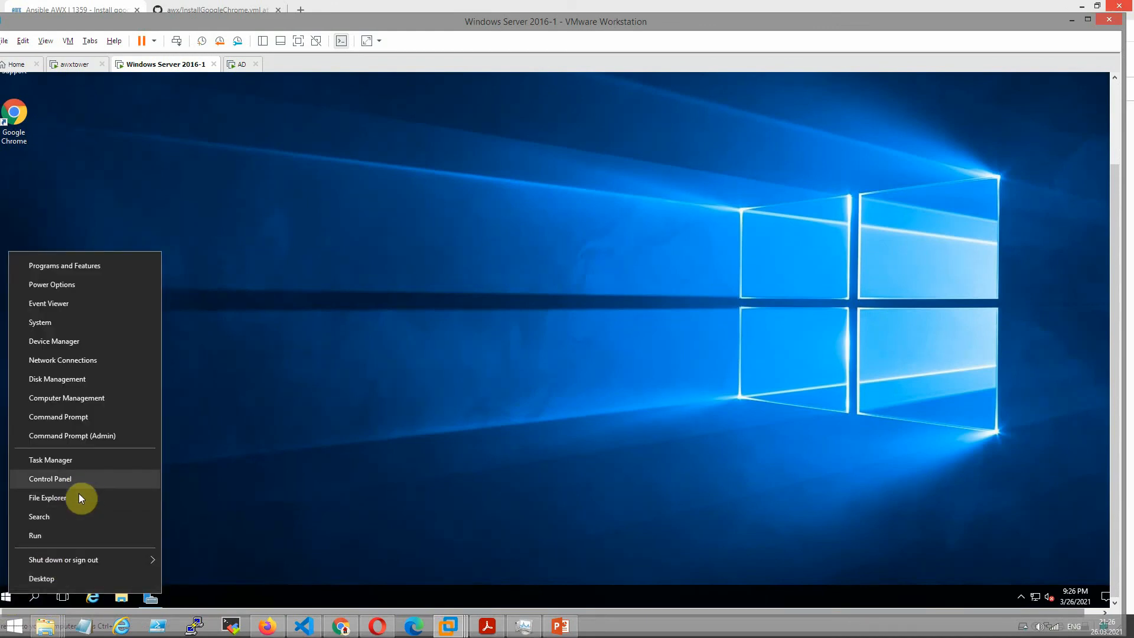
{"action": "left_click", "coordinate": [120, 596]}
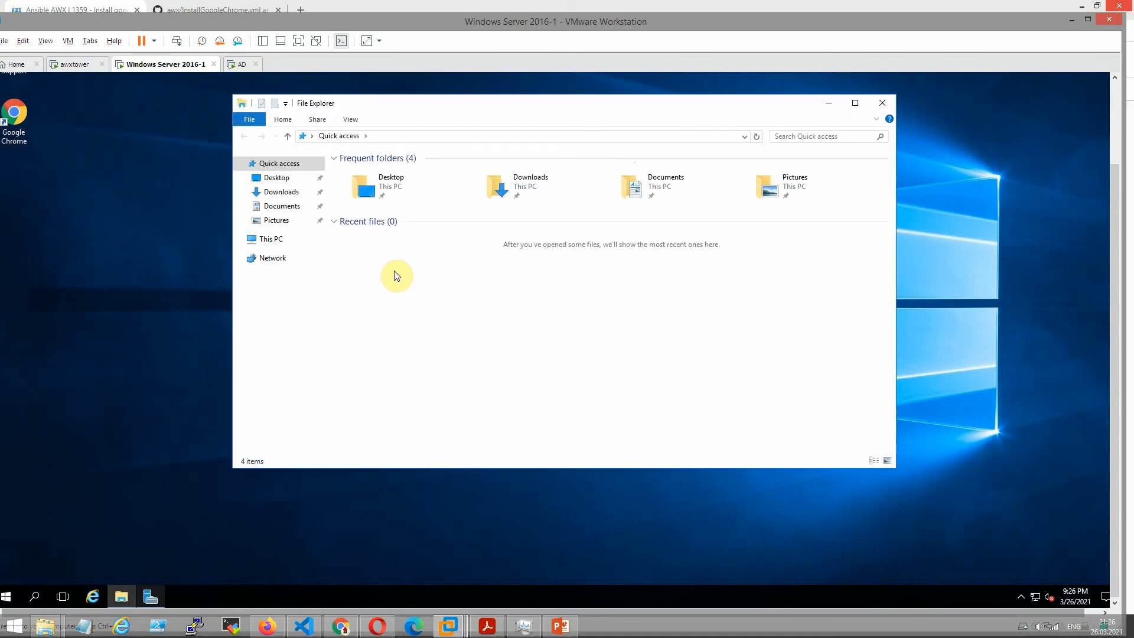
Open This PC's system page and verify Remote Desktop is allowed in Remote settings, cancelling without changes
{"action": "left_click", "coordinate": [269, 239]}
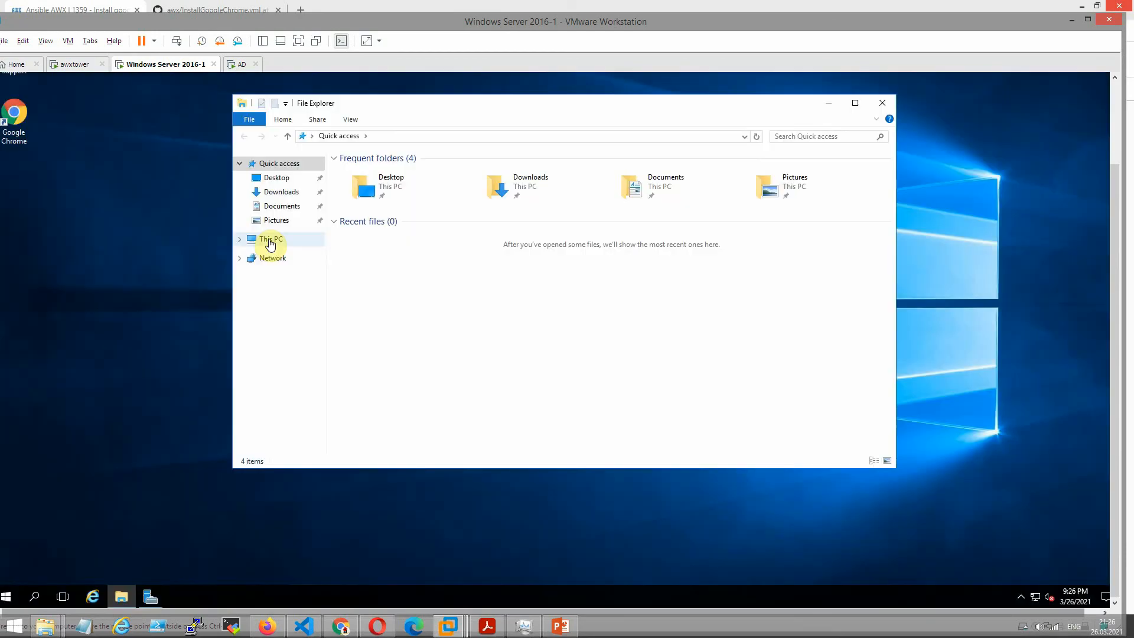
{"action": "left_click", "coordinate": [269, 239]}
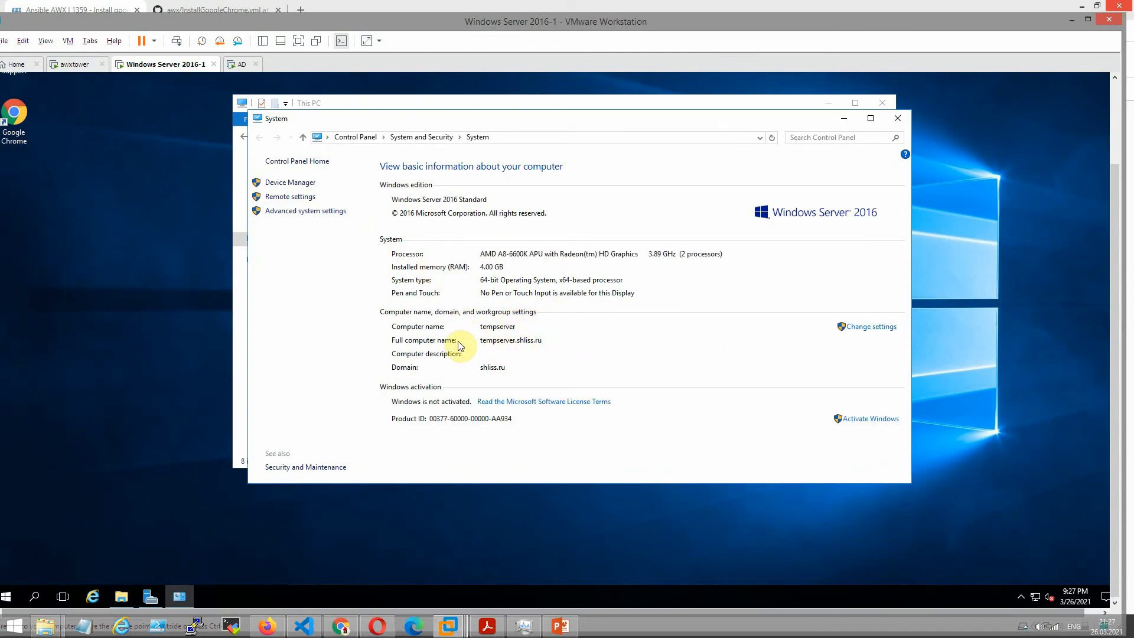
{"action": "left_click", "coordinate": [290, 197]}
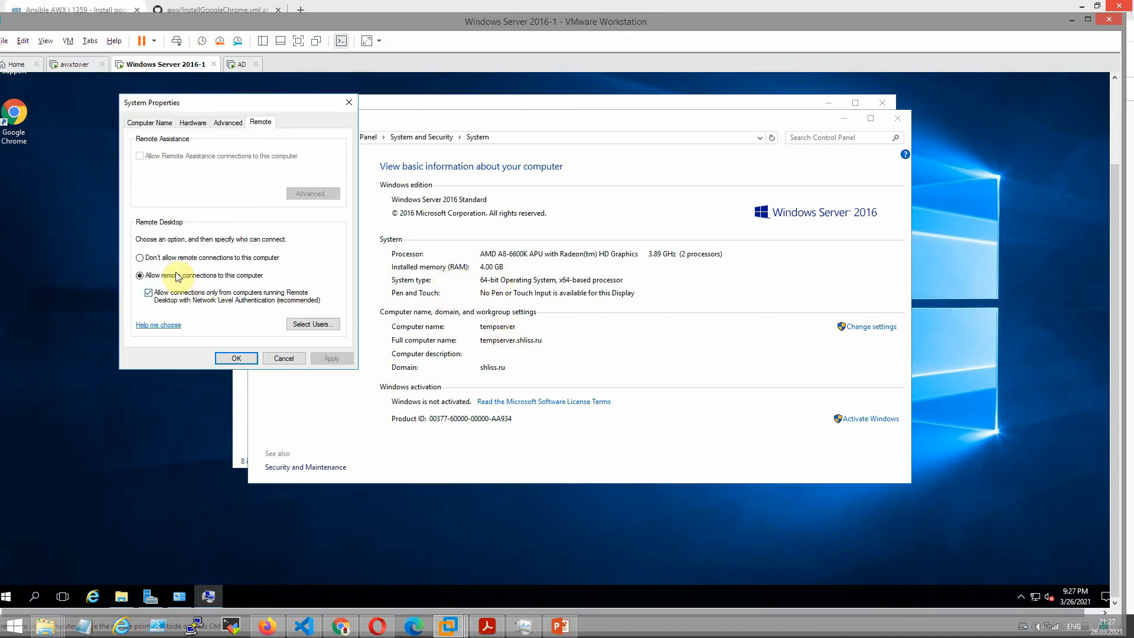
{"action": "left_click", "coordinate": [300, 359]}
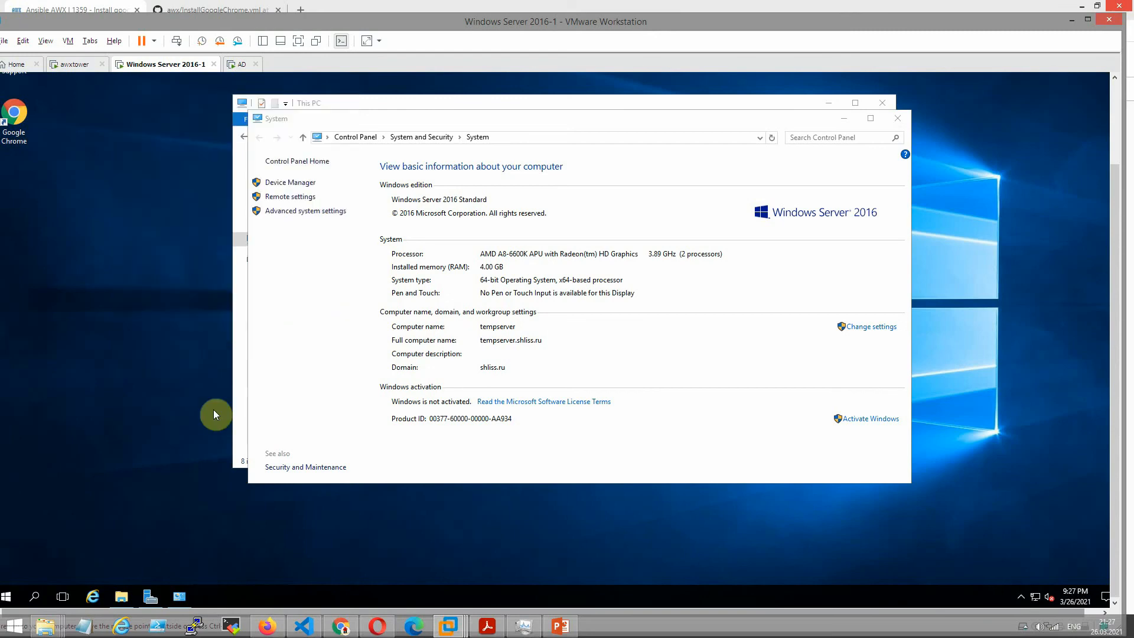
Open Control Panel on the guest and show all items as small icons
{"action": "right_click", "coordinate": [10, 601]}
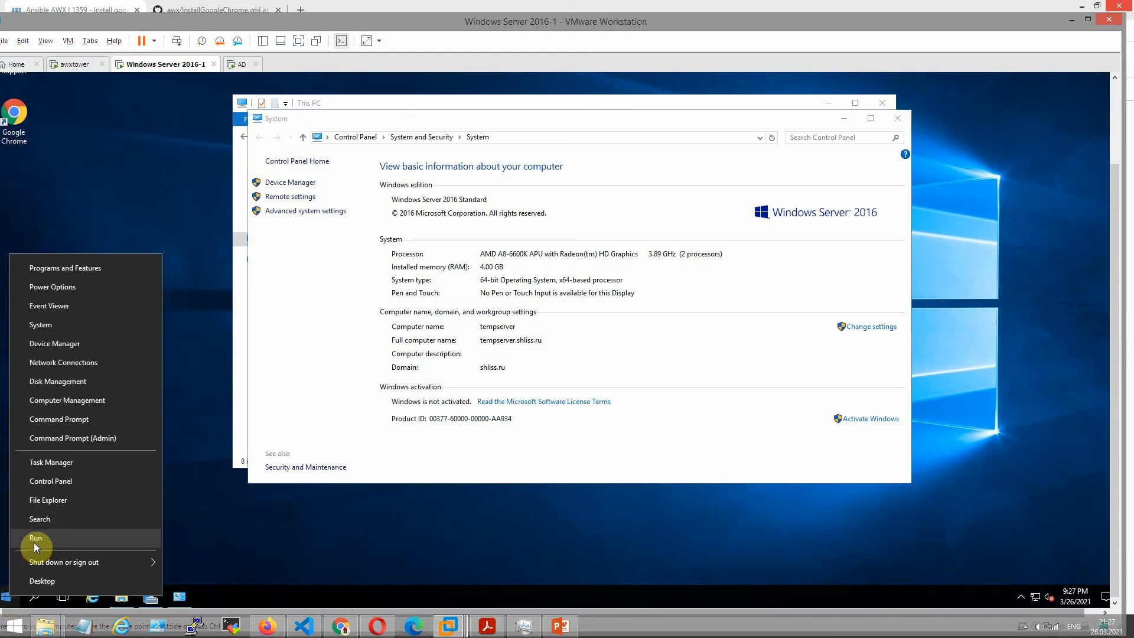
{"action": "left_click", "coordinate": [69, 484]}
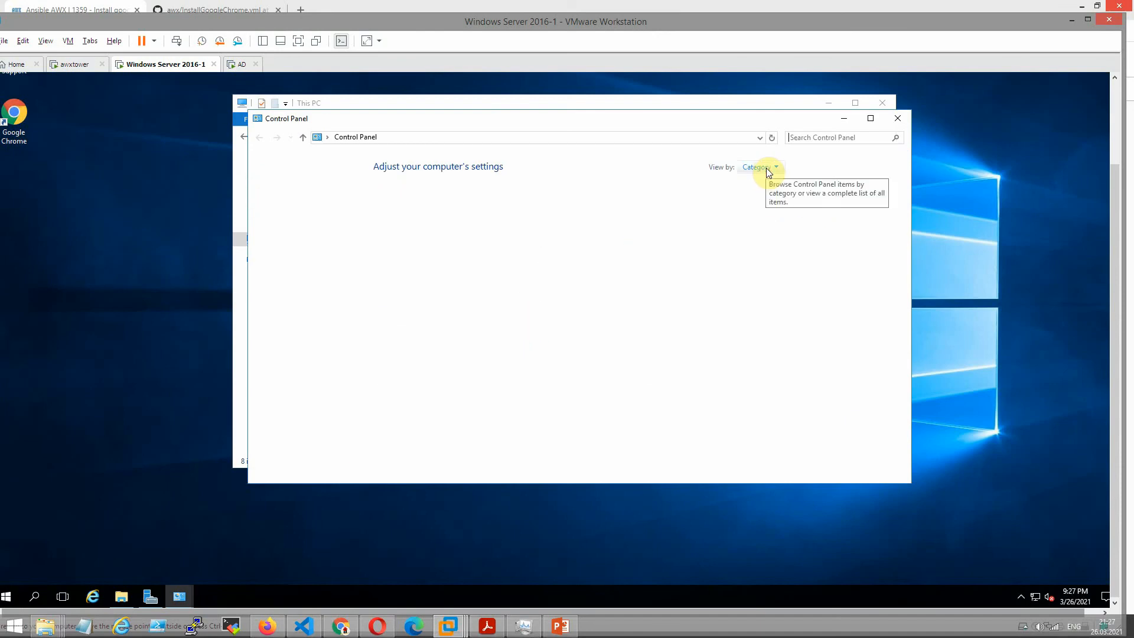
{"action": "left_click", "coordinate": [767, 168]}
{"action": "left_click", "coordinate": [775, 213]}
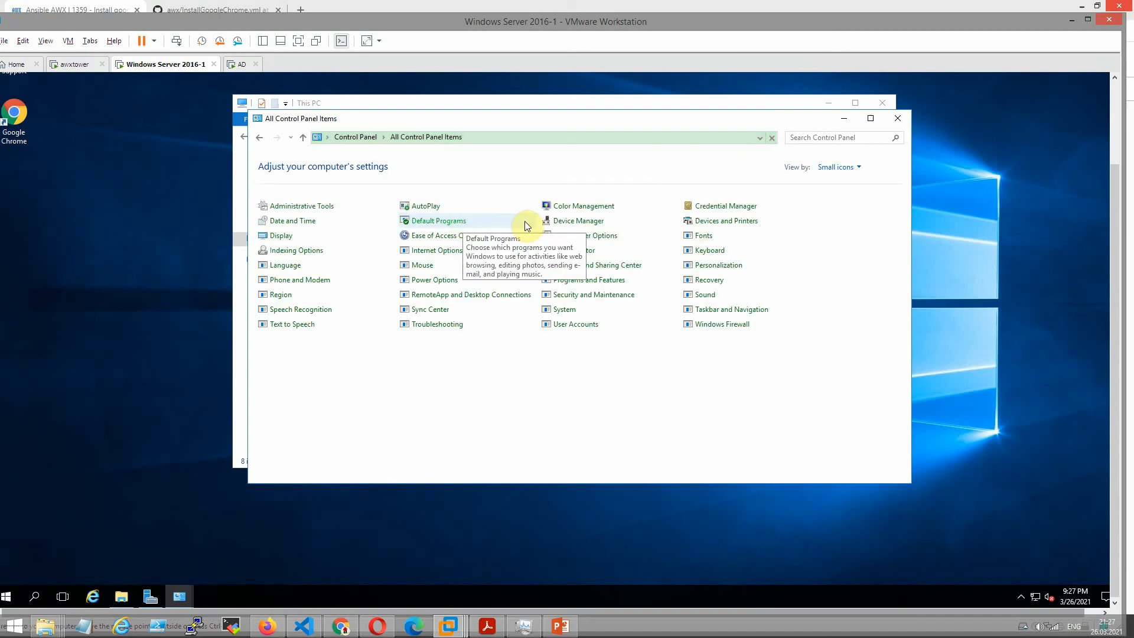
In Windows Firewall advanced settings, list Inbound Rules and select the AWXwinRMAllow rule
{"action": "left_click", "coordinate": [718, 330]}
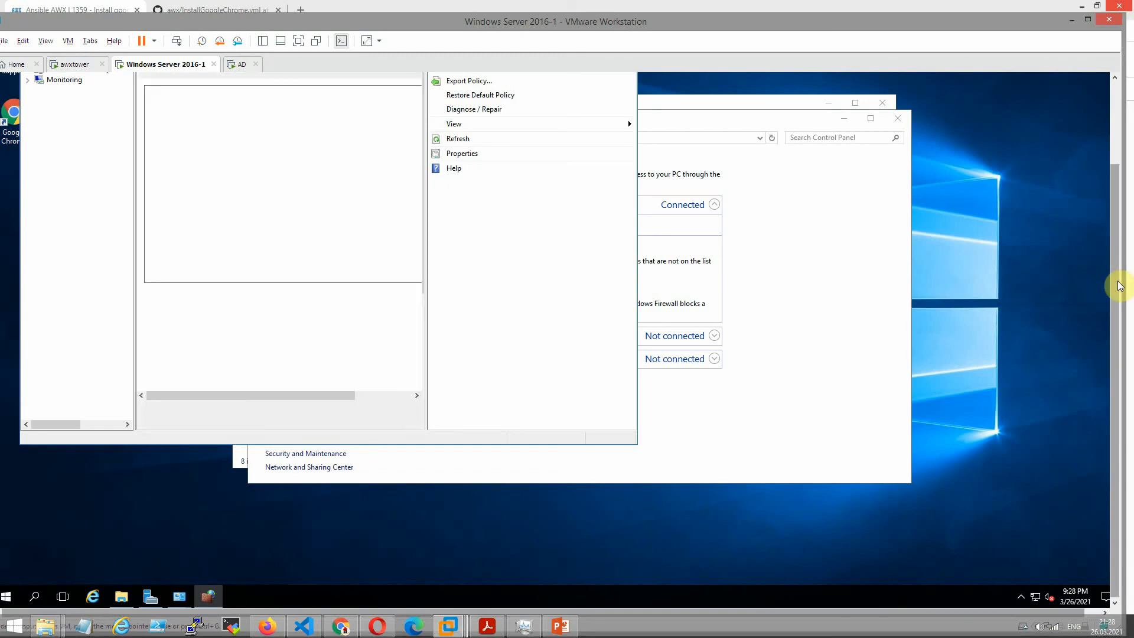
{"action": "left_click_drag", "start_coordinate": [1119, 287], "coordinate": [1107, 147]}
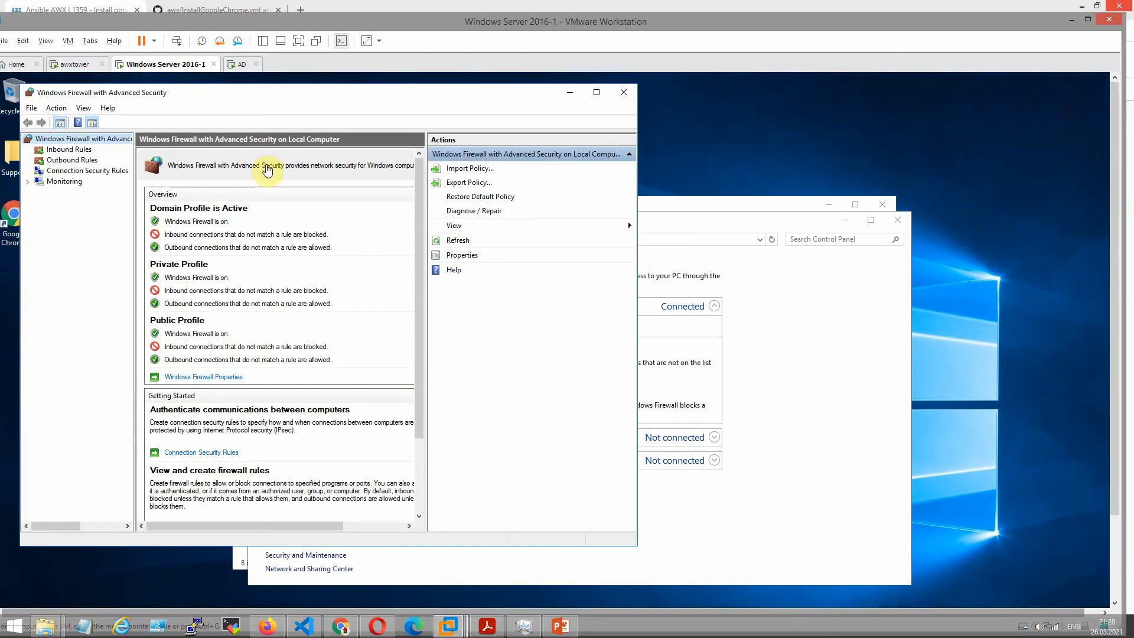
{"action": "left_click", "coordinate": [72, 152]}
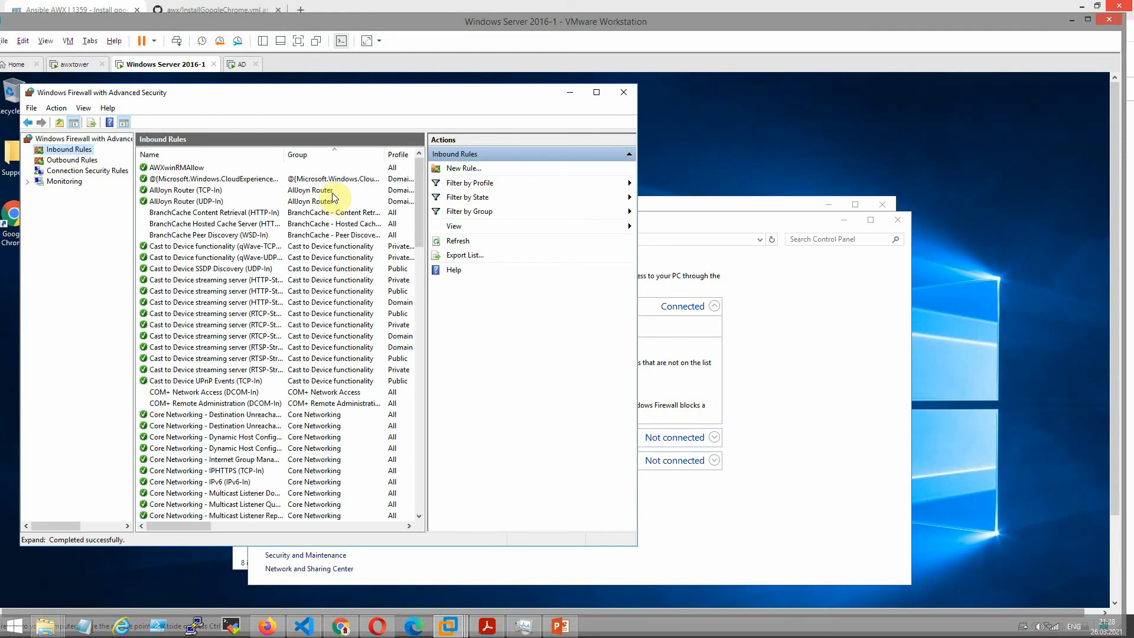
{"action": "left_click", "coordinate": [211, 169]}
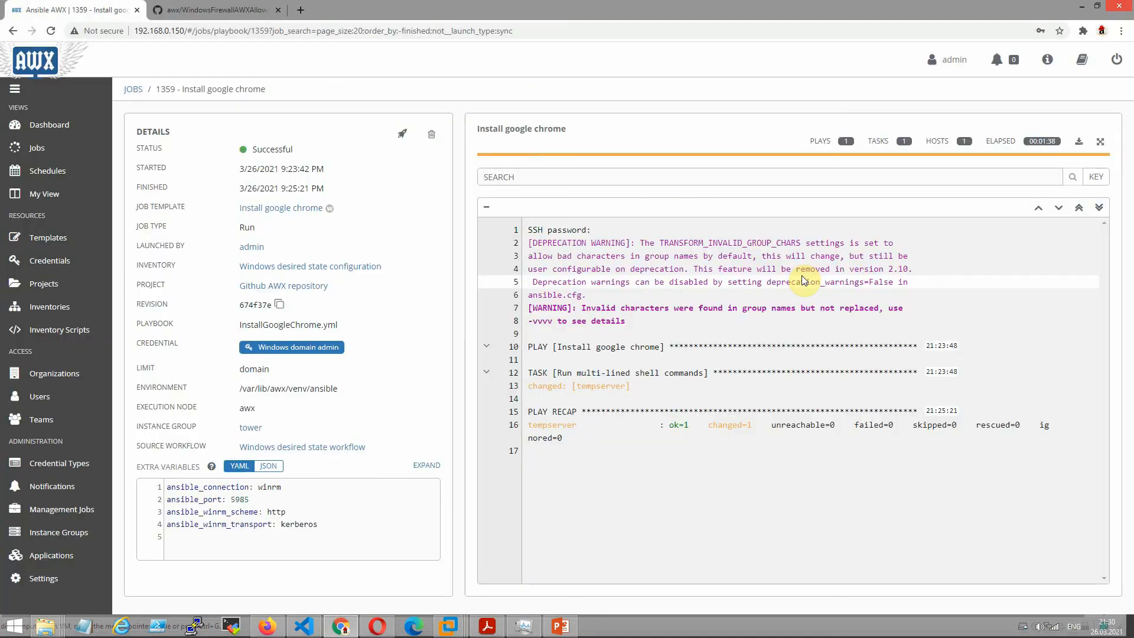